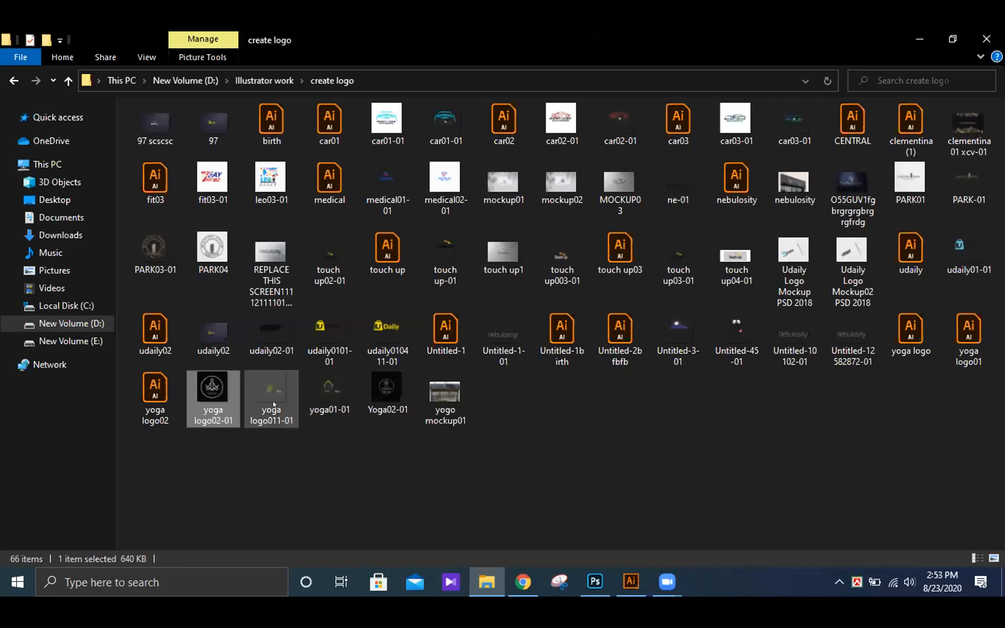
- Open the yoga logo011-01 image from the create logo folder and zoom in on its green figure
double_click(260, 386)
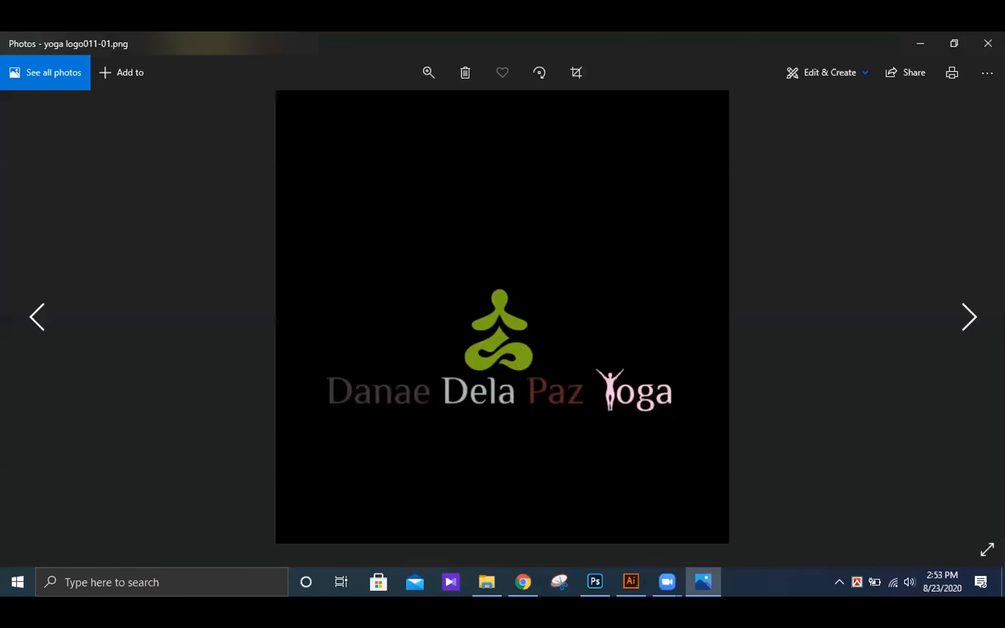
key("Left")
key("Right")
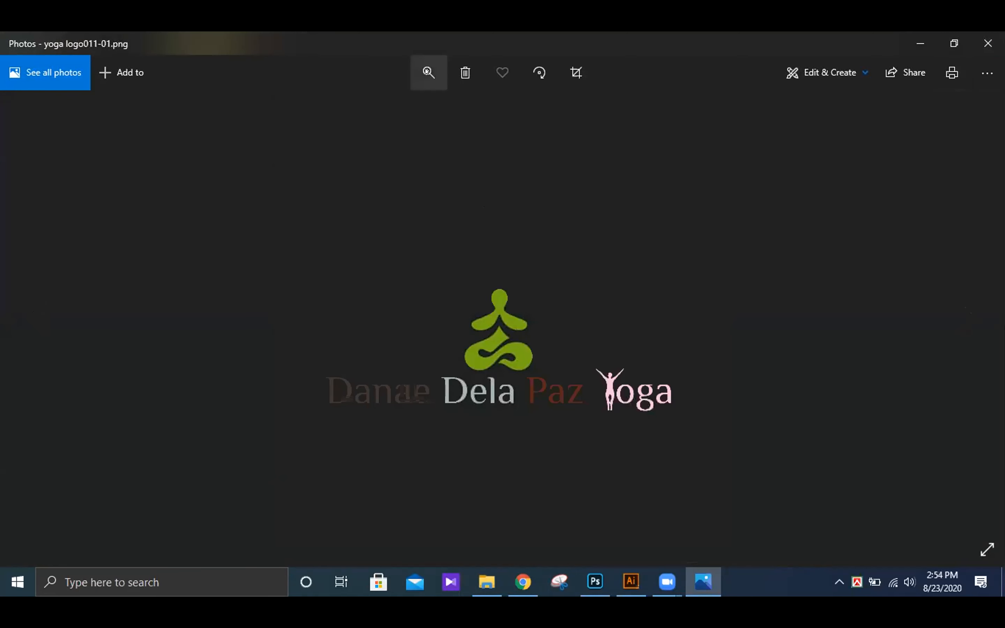
left_click(427, 71)
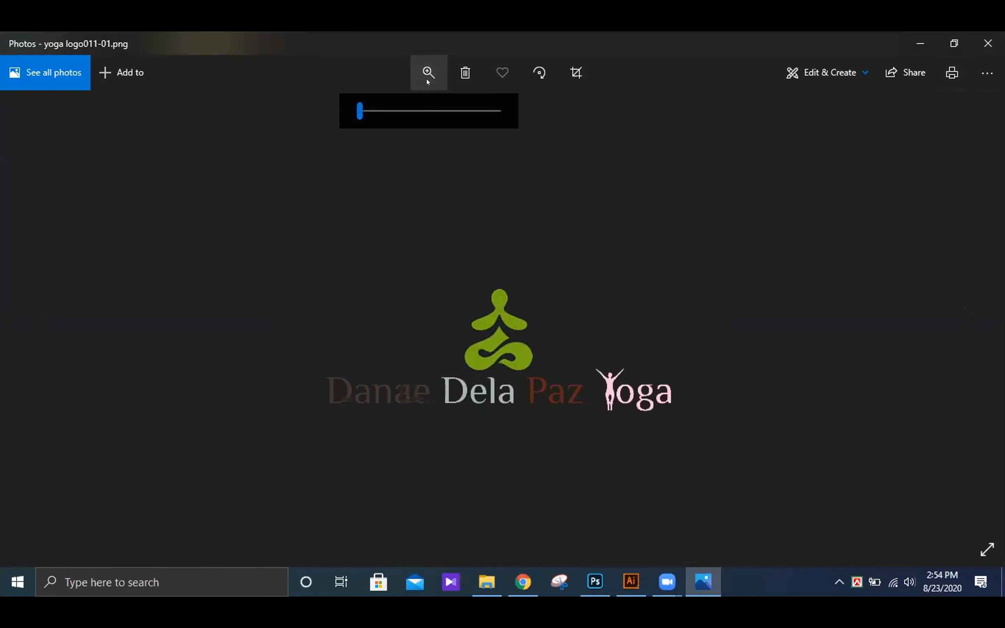
left_click(401, 109)
left_click_drag(400, 111, 378, 108)
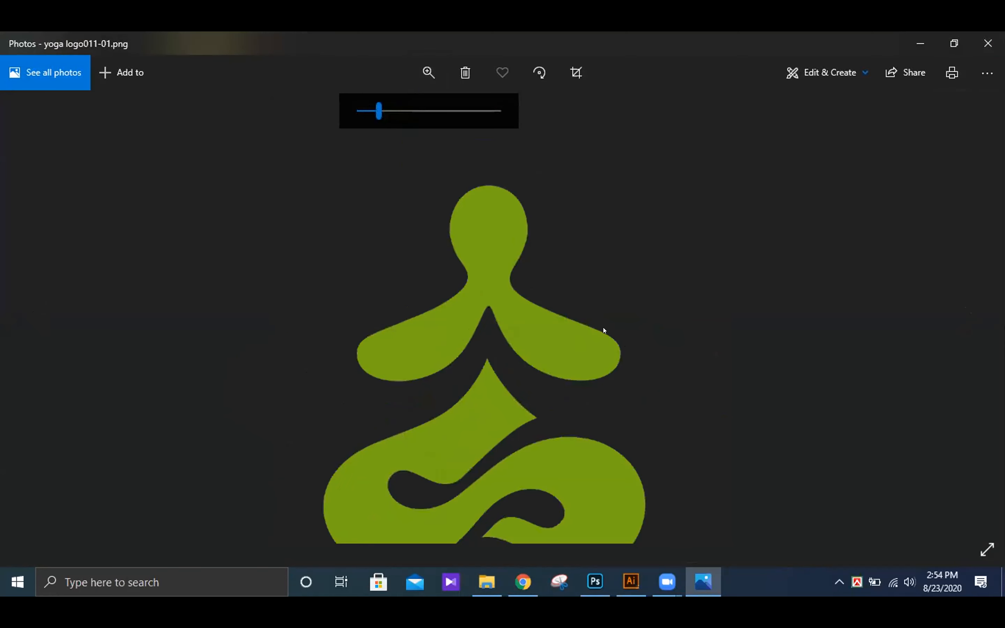
- Examine the yoga logo's green figure and the lettering beneath it up close, and close the image
scroll(517, 324, "down", 5)
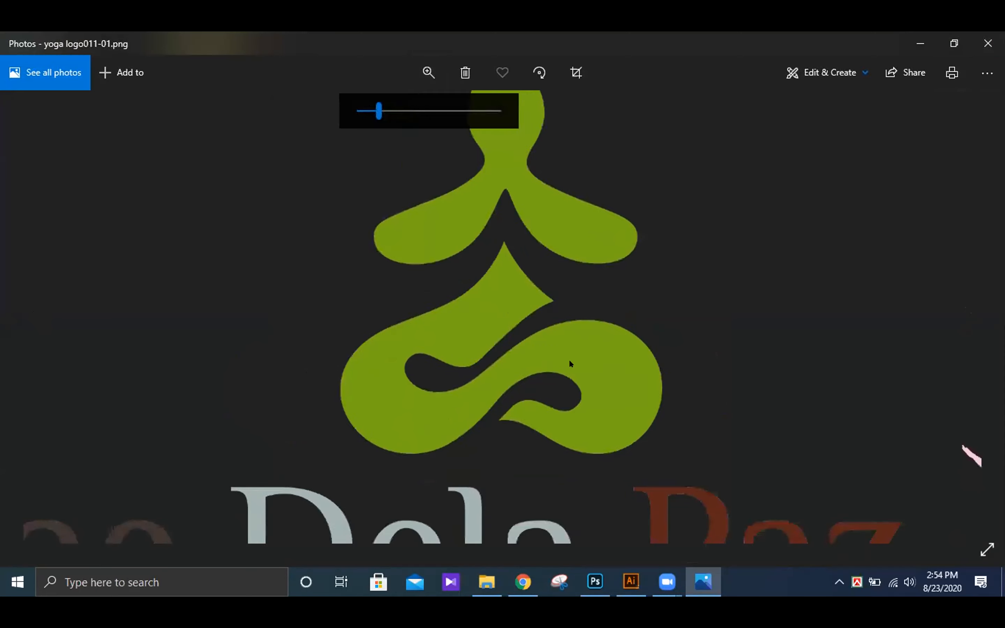
mouse_move(588, 360)
left_mouse_down()
mouse_move(590, 285)
mouse_move(606, 369)
left_mouse_up()
left_click_drag(621, 316, 622, 359)
left_click_drag(646, 429, 524, 267)
left_click_drag(697, 353, 630, 326)
left_click_drag(341, 324, 852, 316)
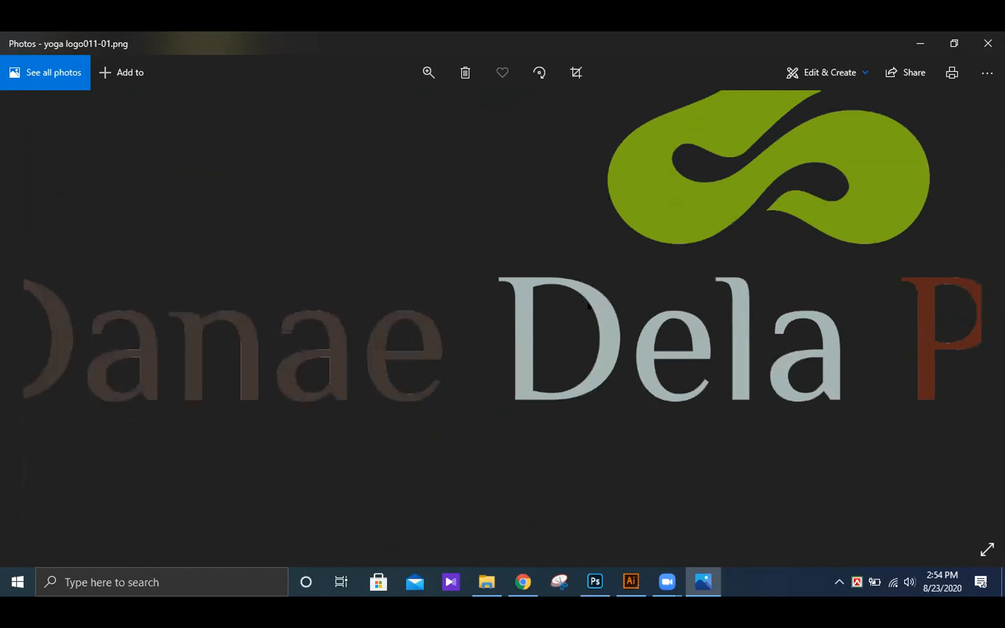
left_click_drag(439, 307, 599, 305)
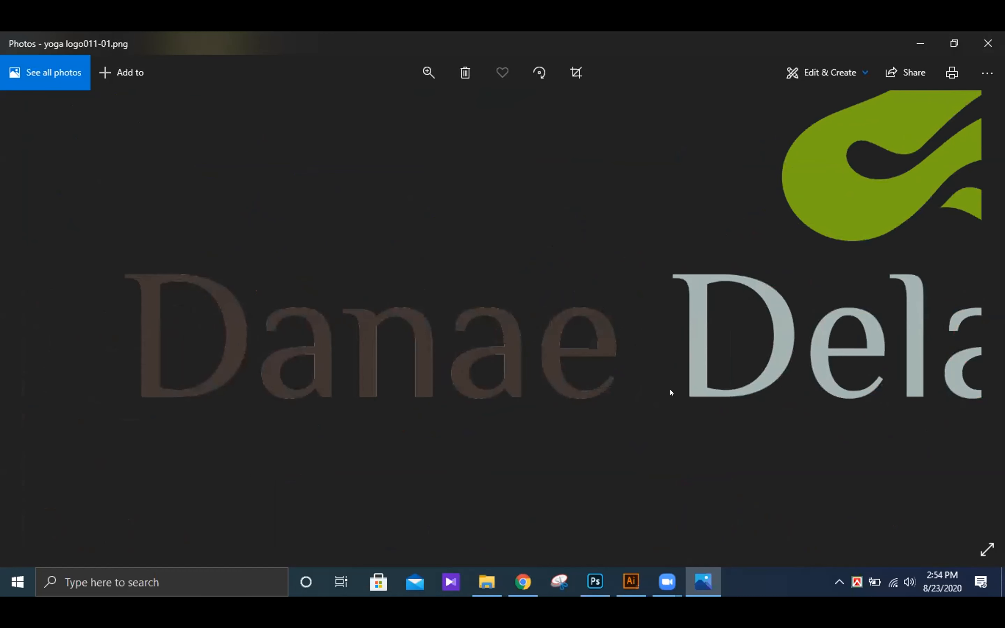
left_click_drag(708, 436, 613, 432)
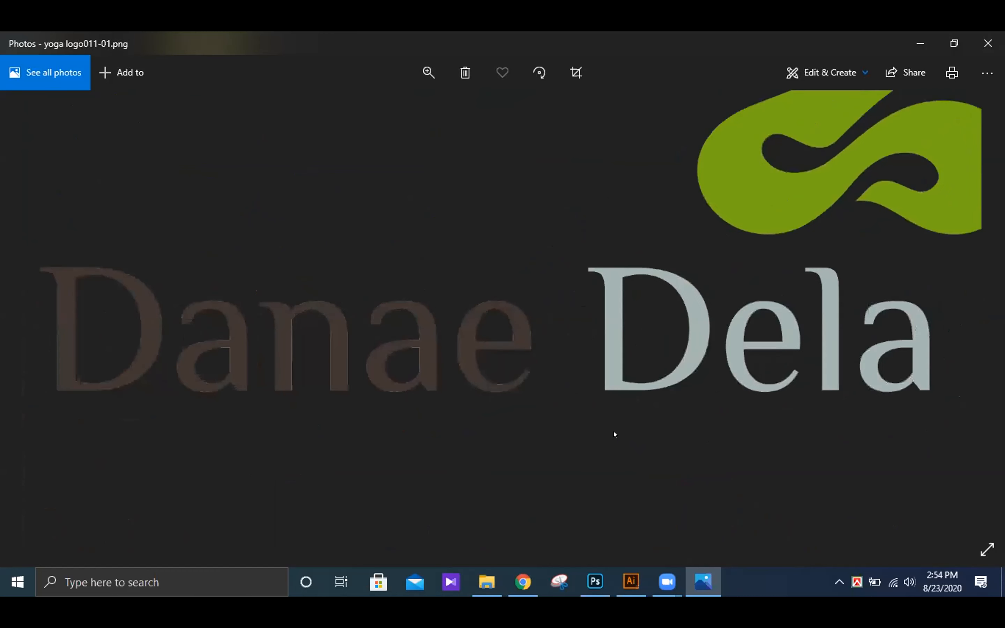
left_click_drag(868, 404, 564, 398)
left_click_drag(758, 379, 523, 380)
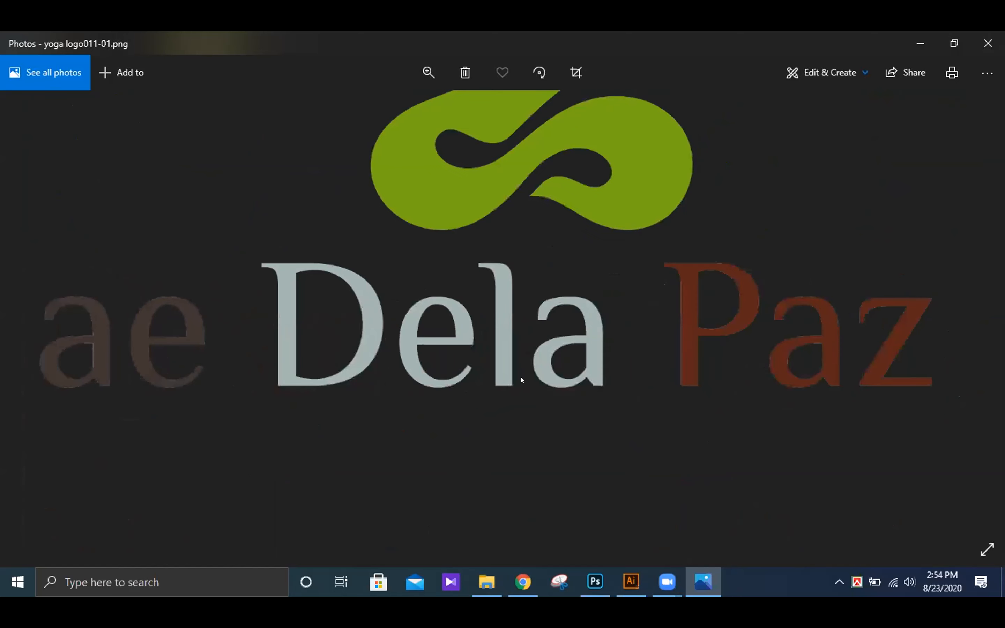
left_click_drag(725, 351, 887, 416)
left_click_drag(567, 262, 570, 410)
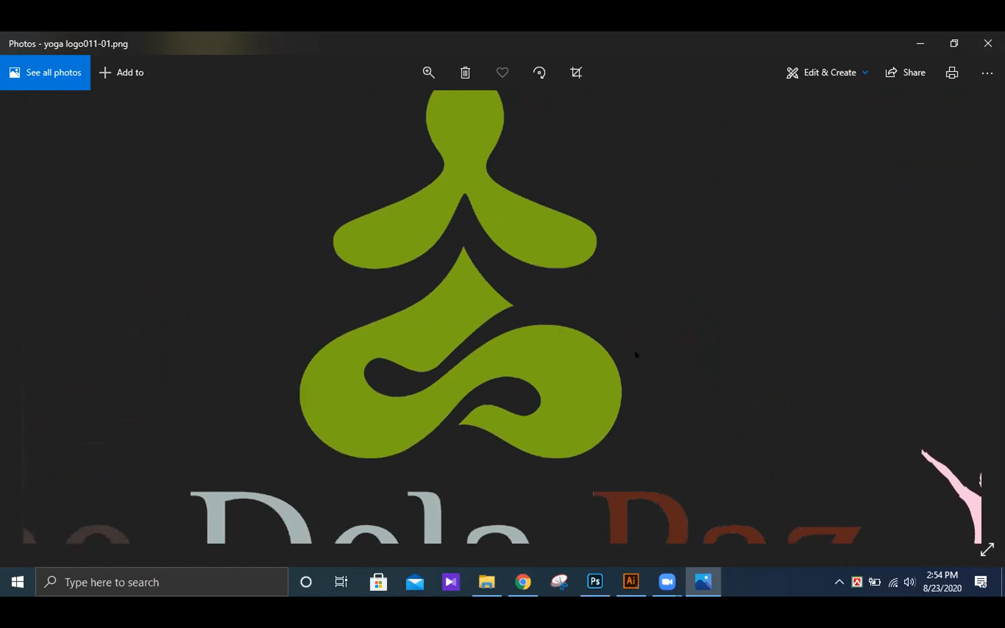
left_click(988, 43)
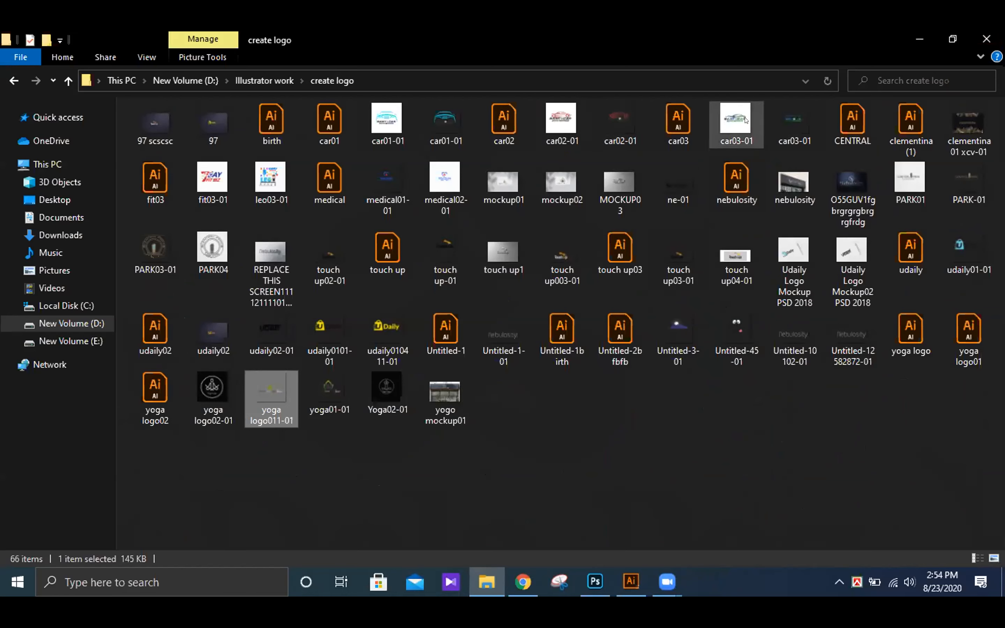
- View the white-background car logo images car03-01, car01-01 and car02-01 one after another, closing each
double_click(734, 120)
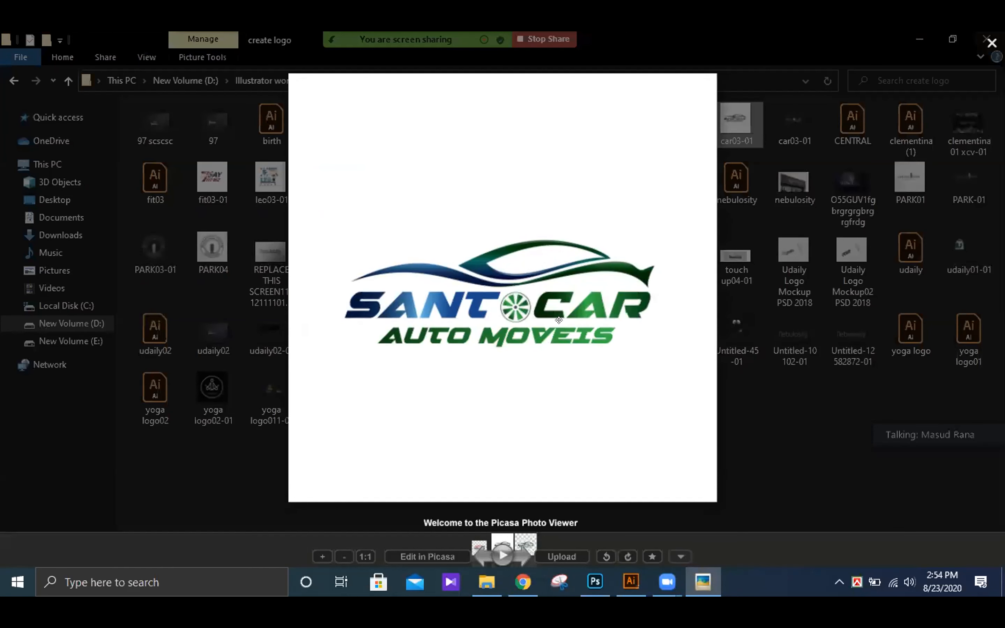
left_click(992, 41)
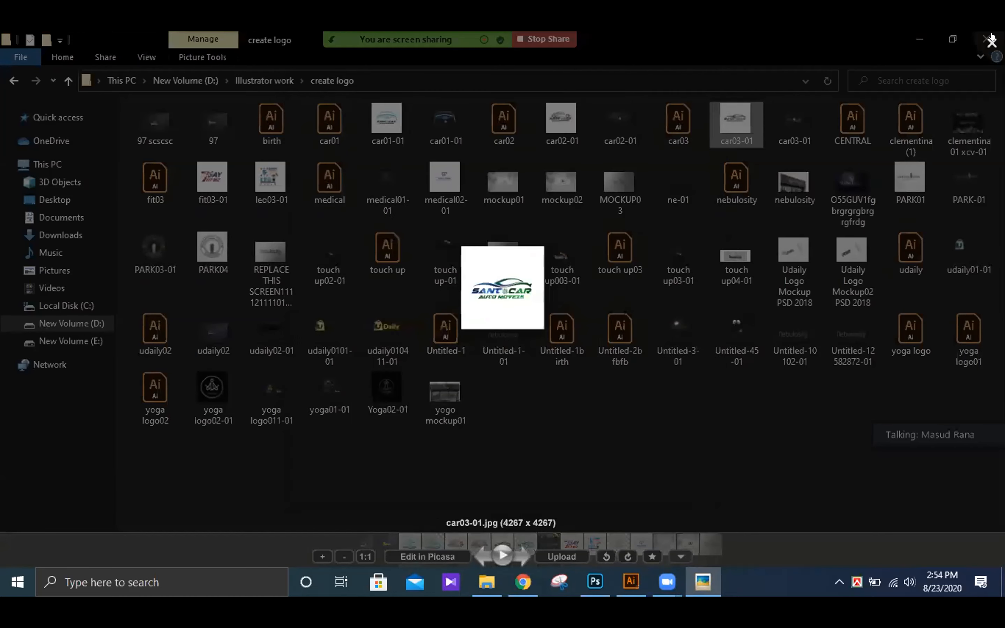
double_click(389, 128)
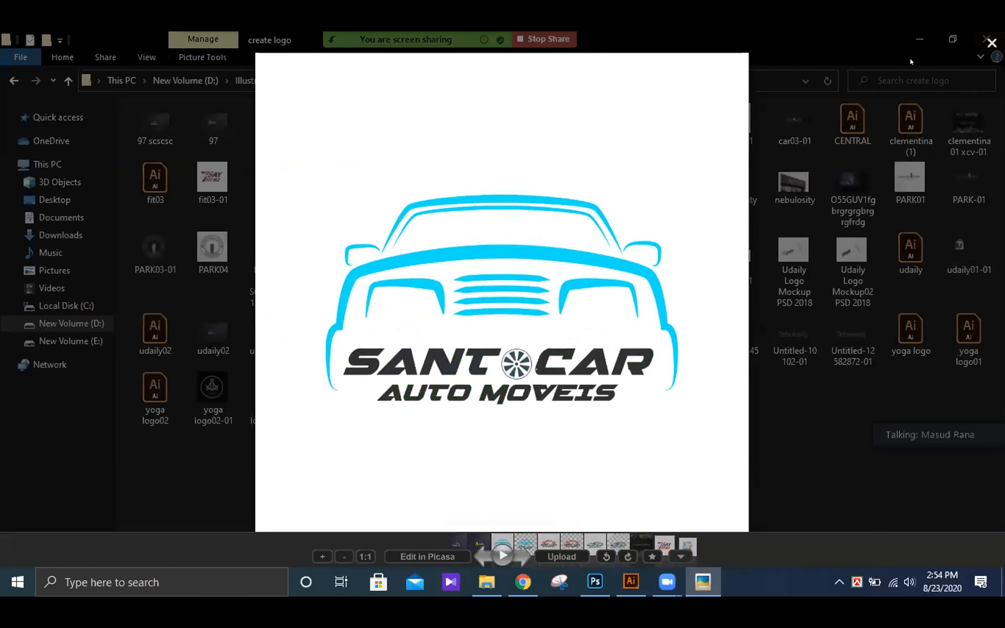
left_click(992, 42)
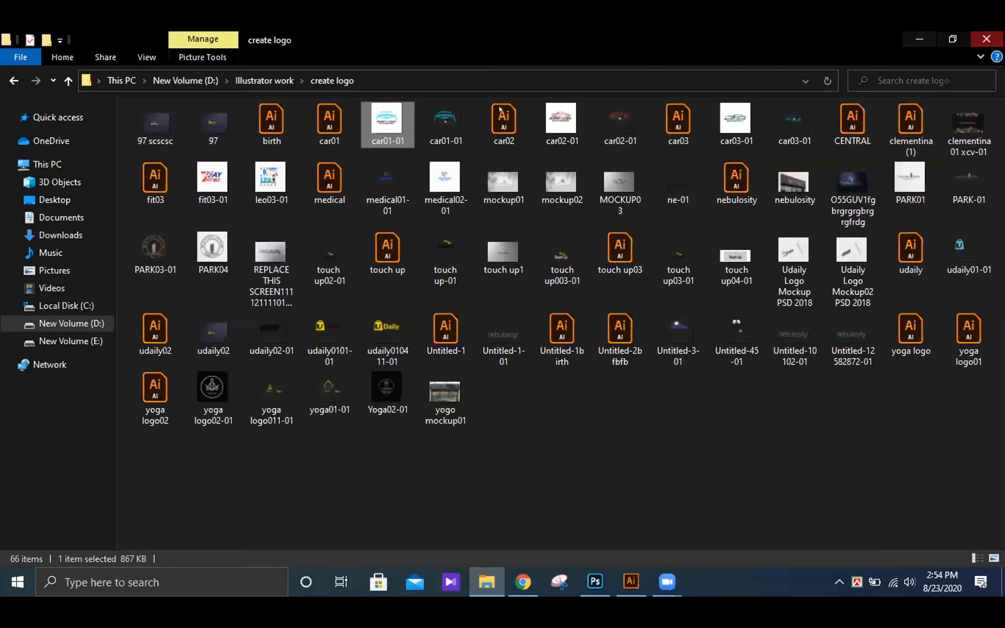
double_click(568, 118)
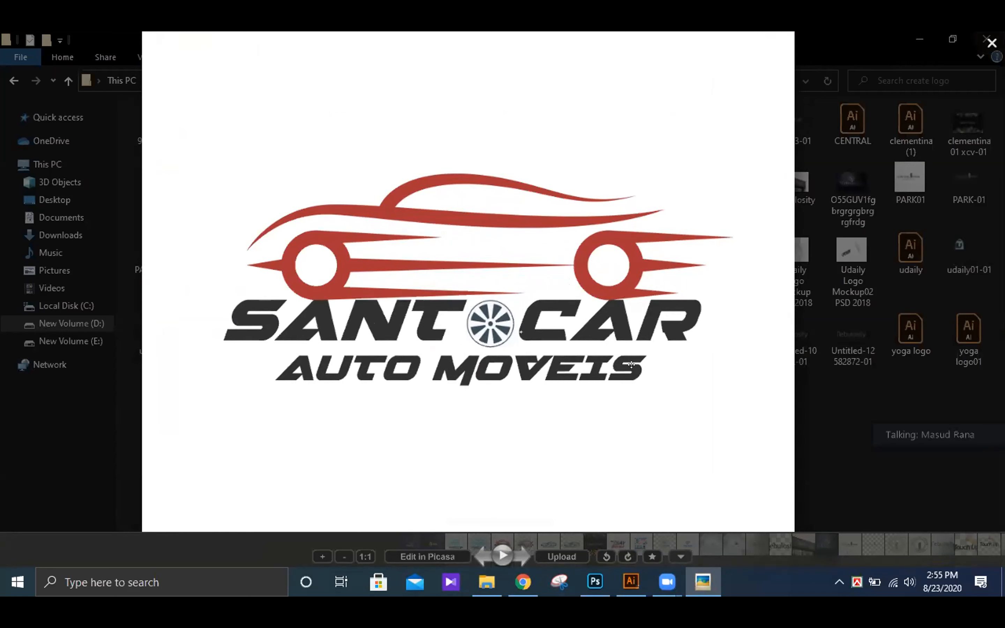
left_click(991, 42)
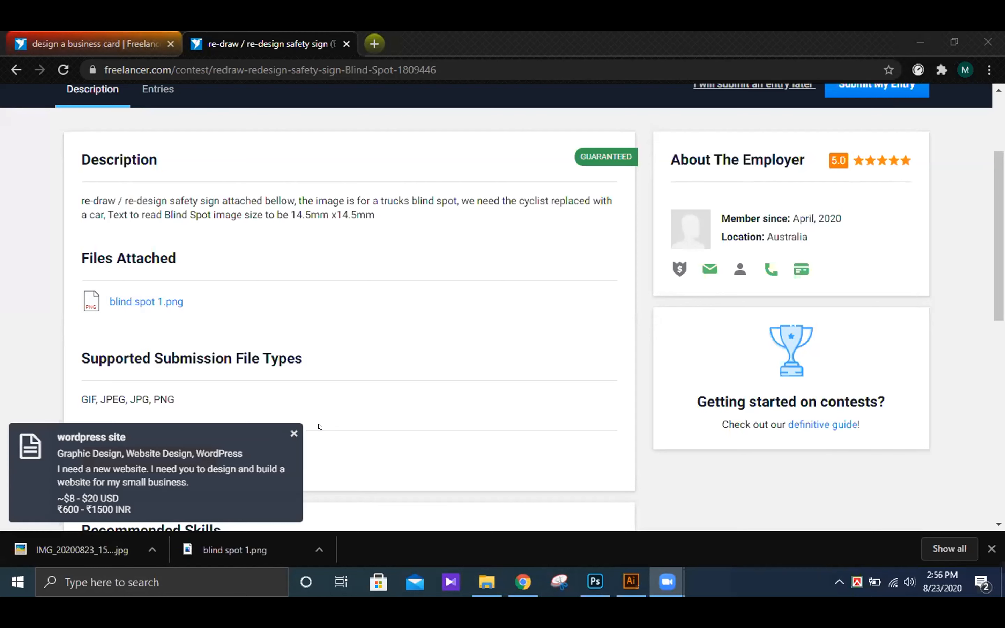
- Dismiss the project notification and view the contest's attached blind spot 1.png, closing the preview
left_click(289, 434)
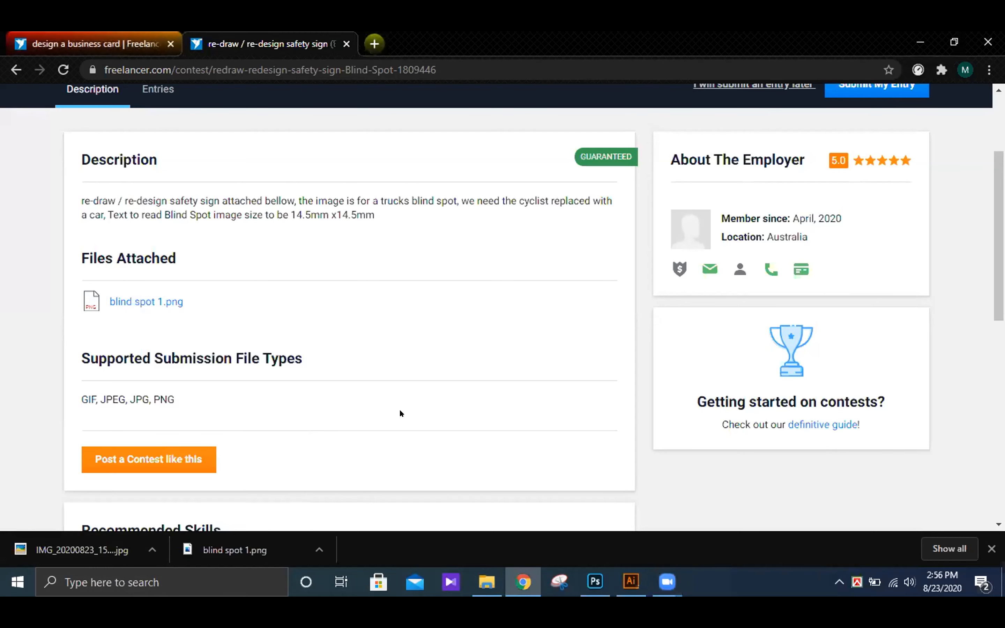
left_click(160, 308)
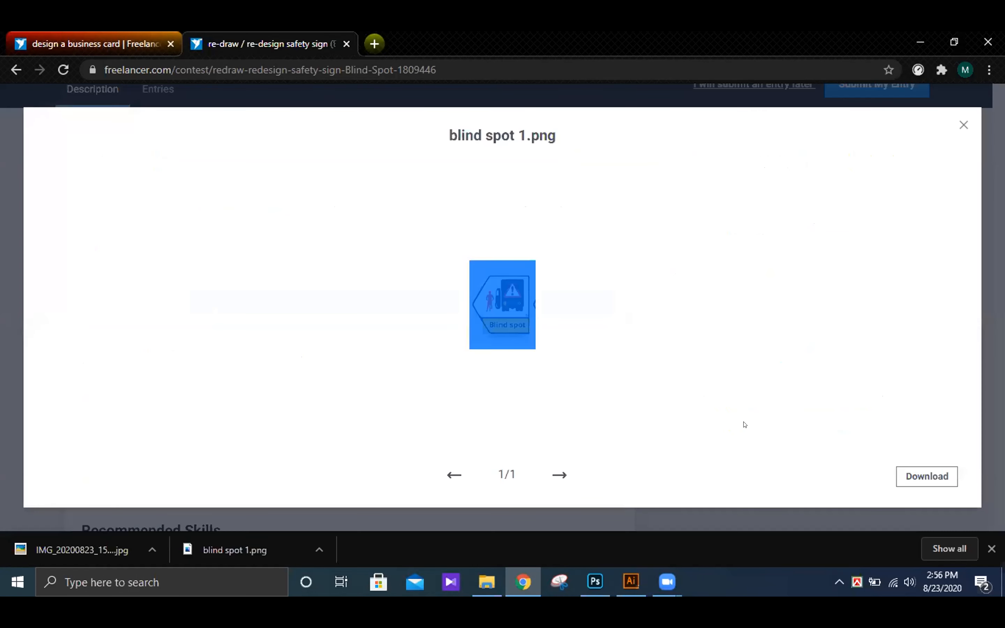
left_click(875, 379)
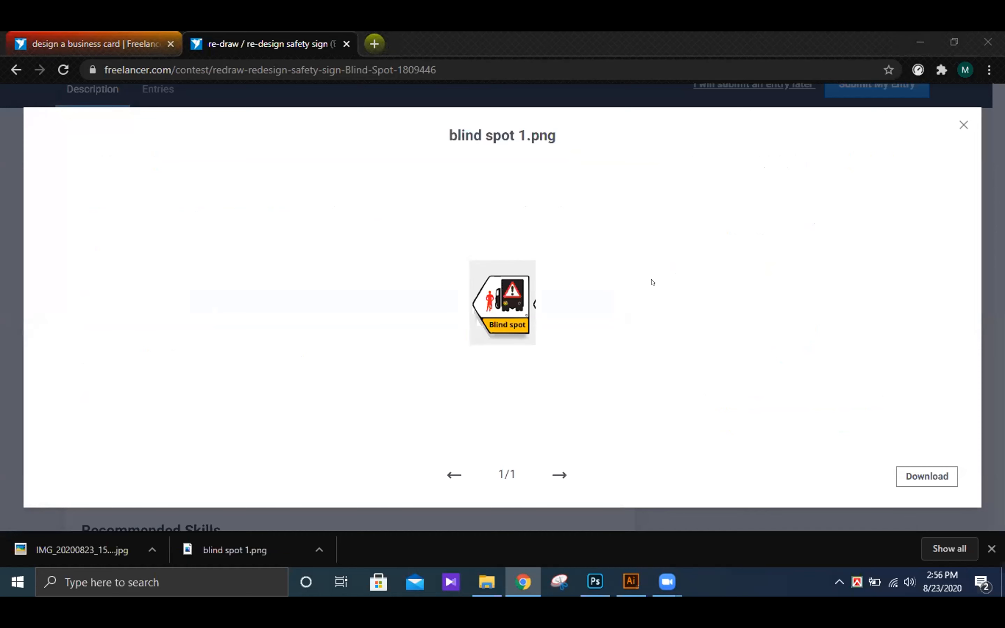
left_click(959, 129)
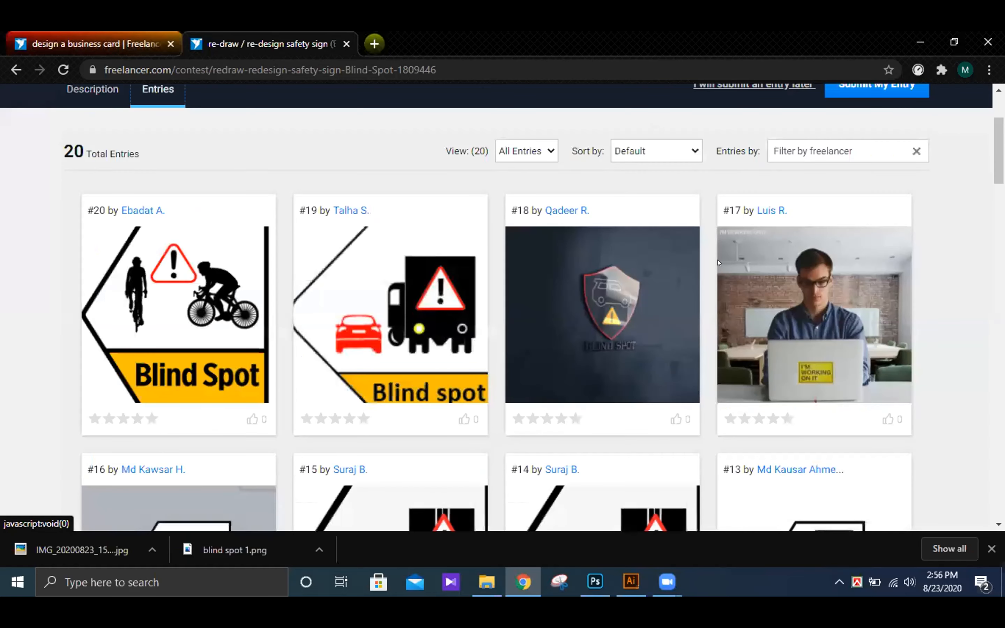
- Examine the submitted entries of the Blind Spot safety sign contest and the contest's header details
scroll(665, 399, "down", 3)
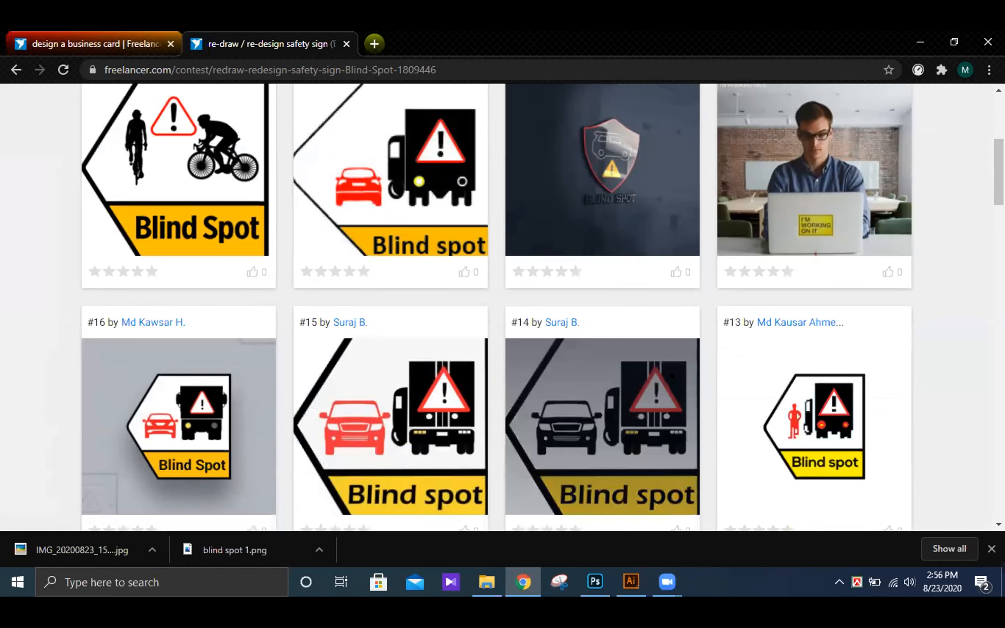
scroll(673, 377, "up", 1)
scroll(673, 377, "down", 1)
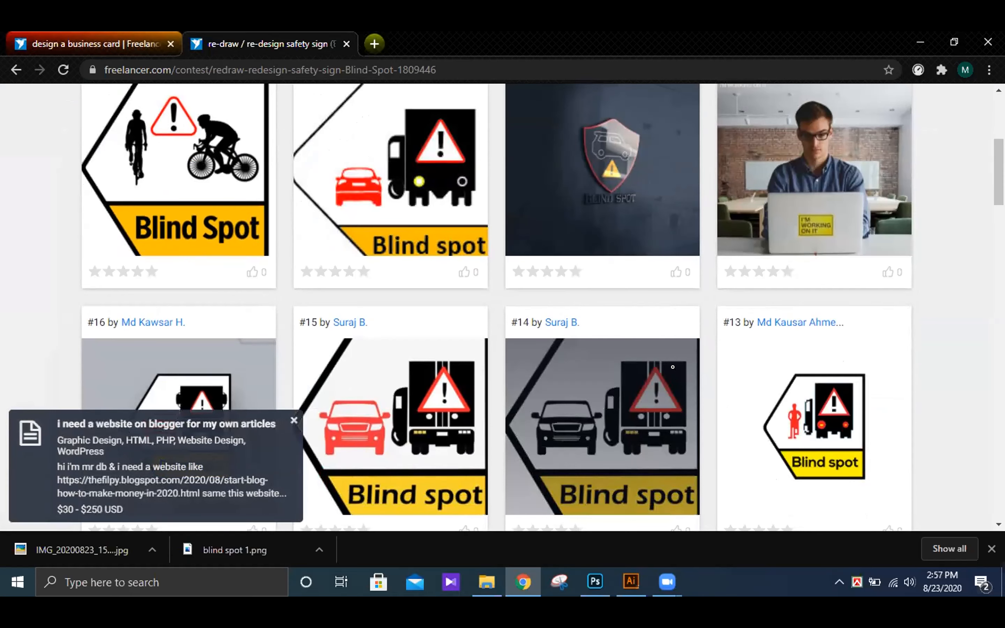
scroll(664, 368, "down", 7)
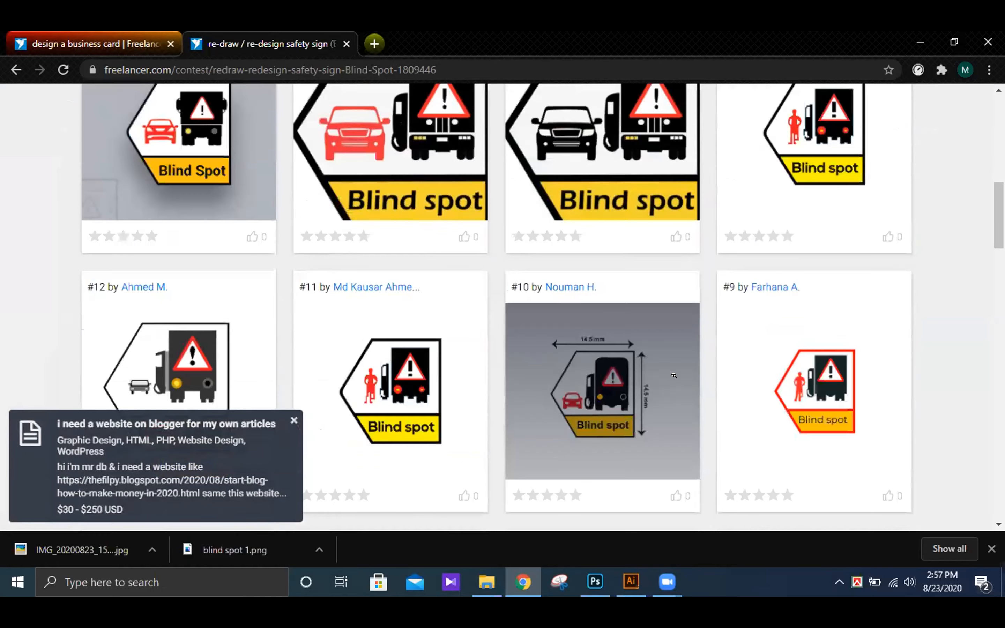
scroll(674, 375, "down", 7)
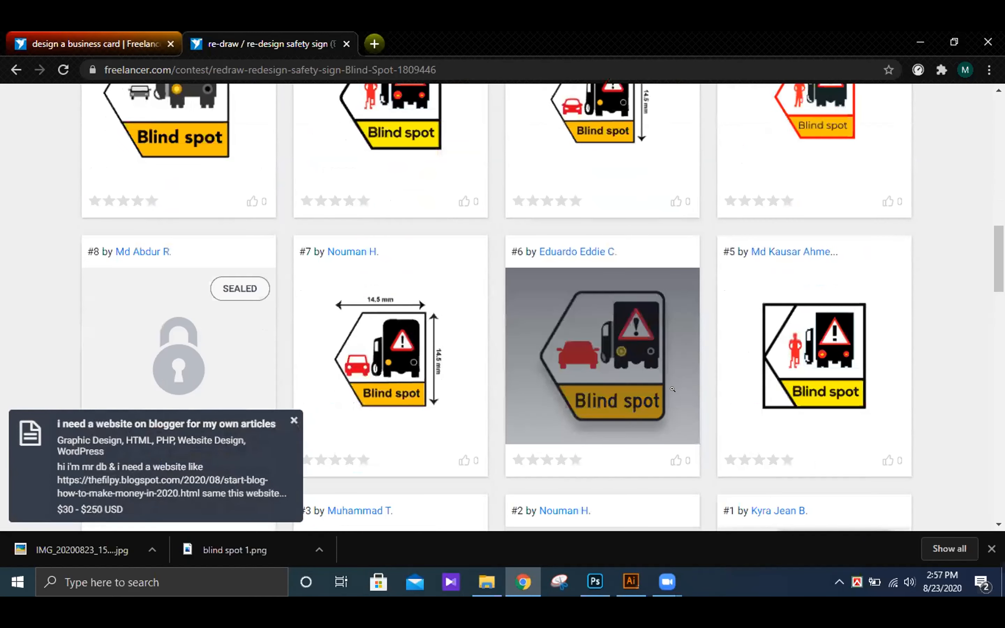
scroll(625, 390, "down", 2)
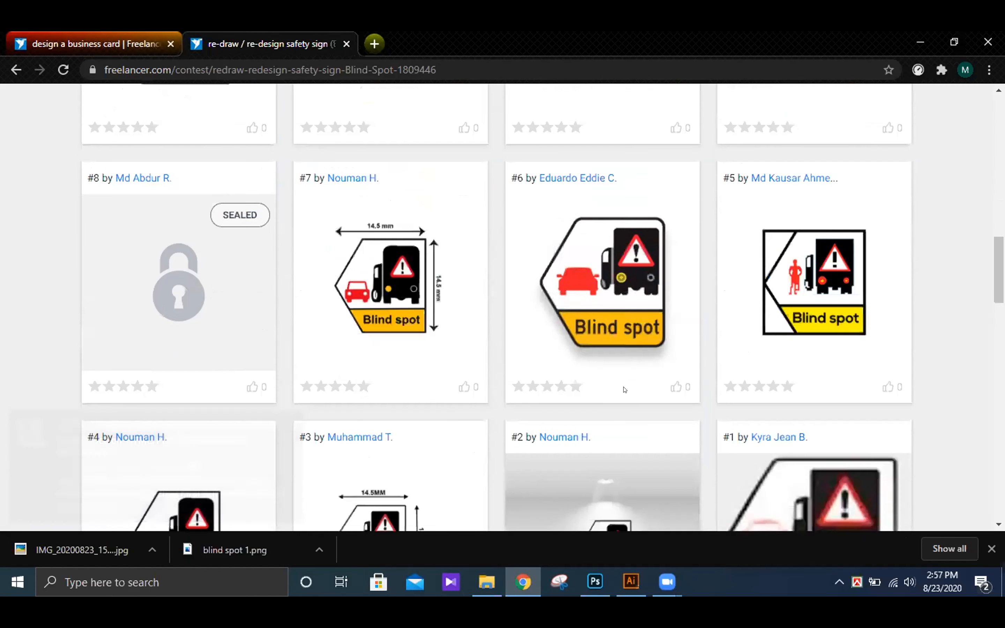
scroll(625, 390, "down", 6)
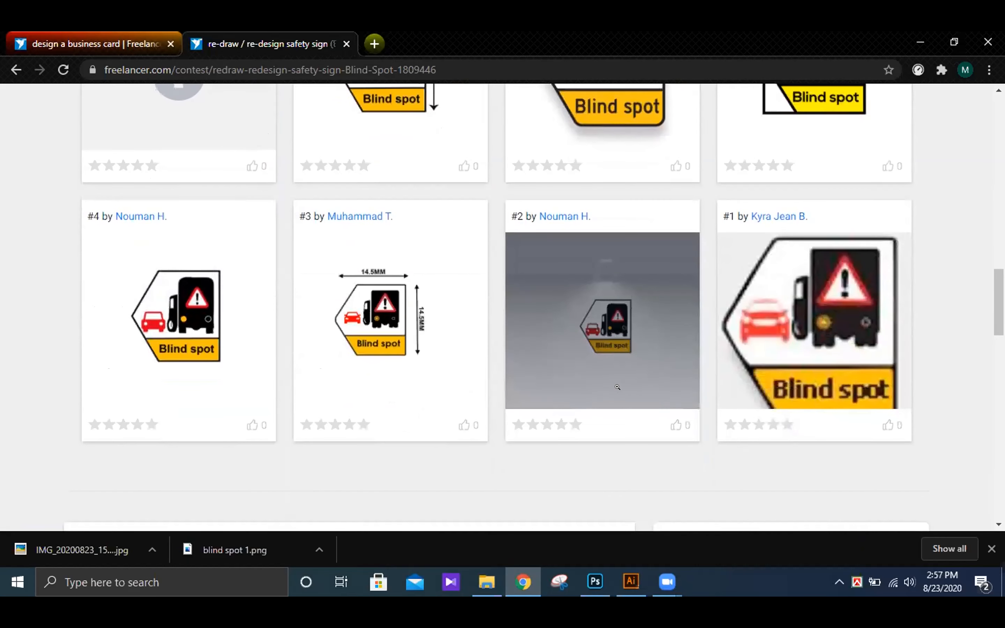
scroll(621, 383, "down", 6)
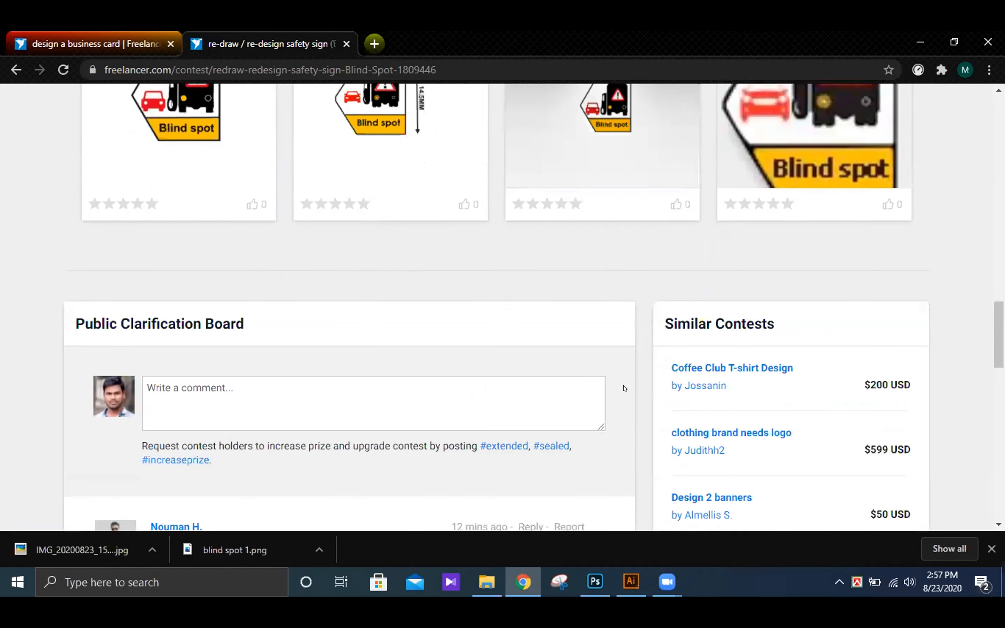
scroll(625, 388, "up", 20)
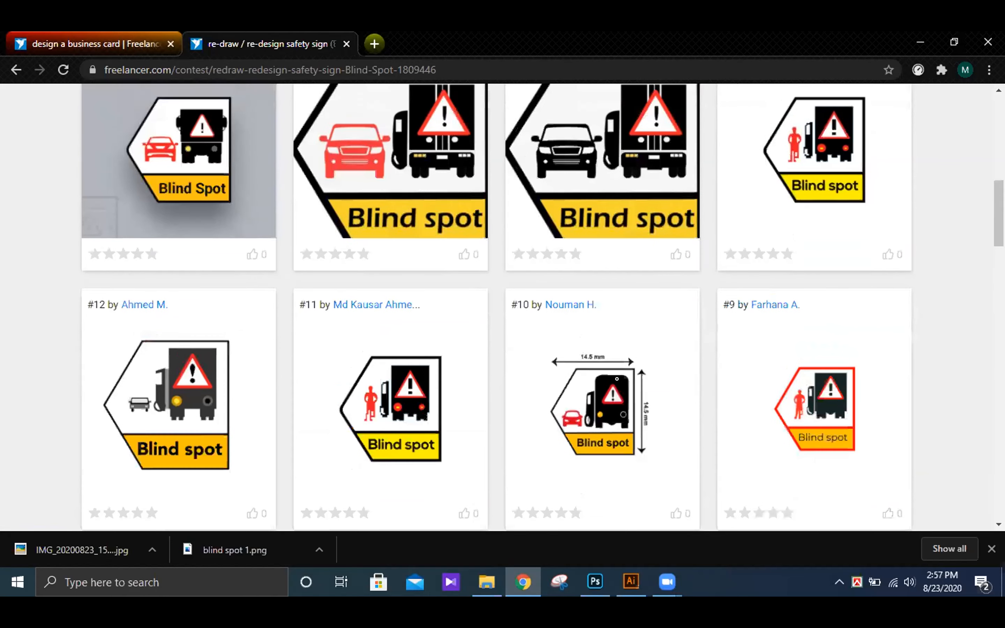
scroll(617, 379, "up", 12)
scroll(589, 309, "down", 2)
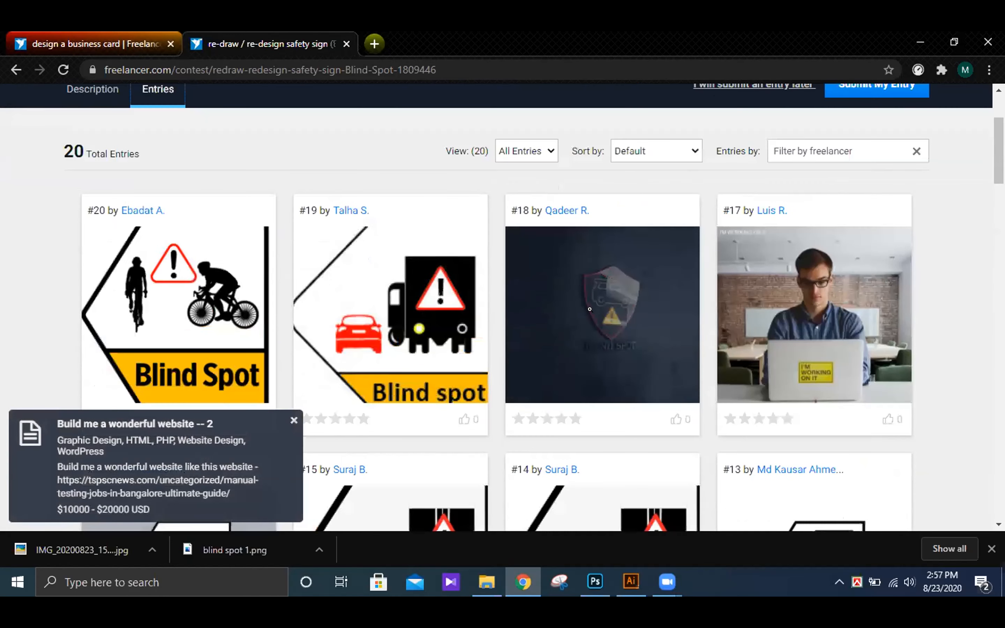
scroll(590, 309, "up", 4)
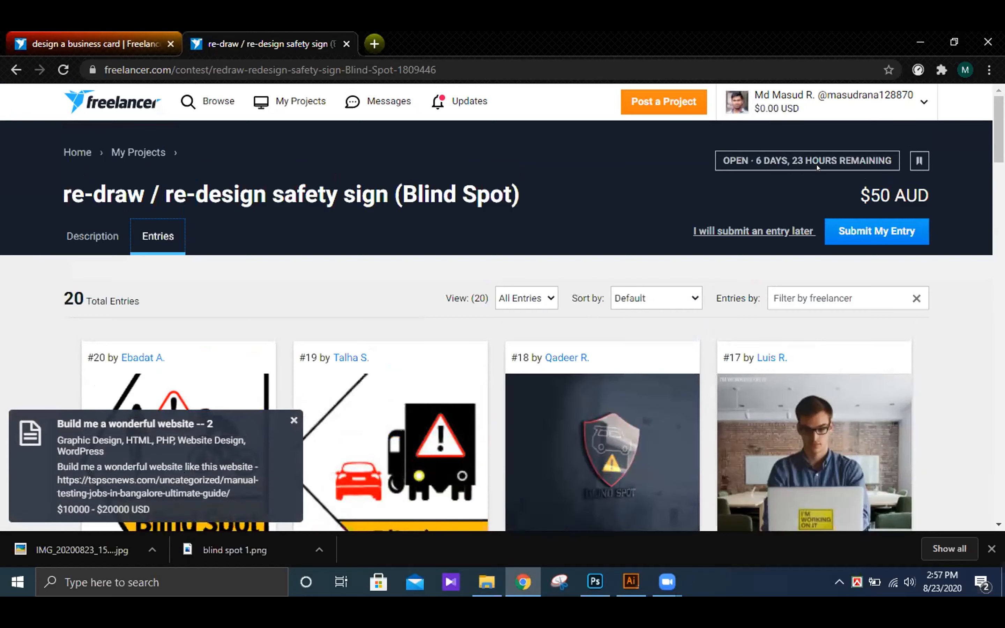
scroll(575, 316, "down", 4)
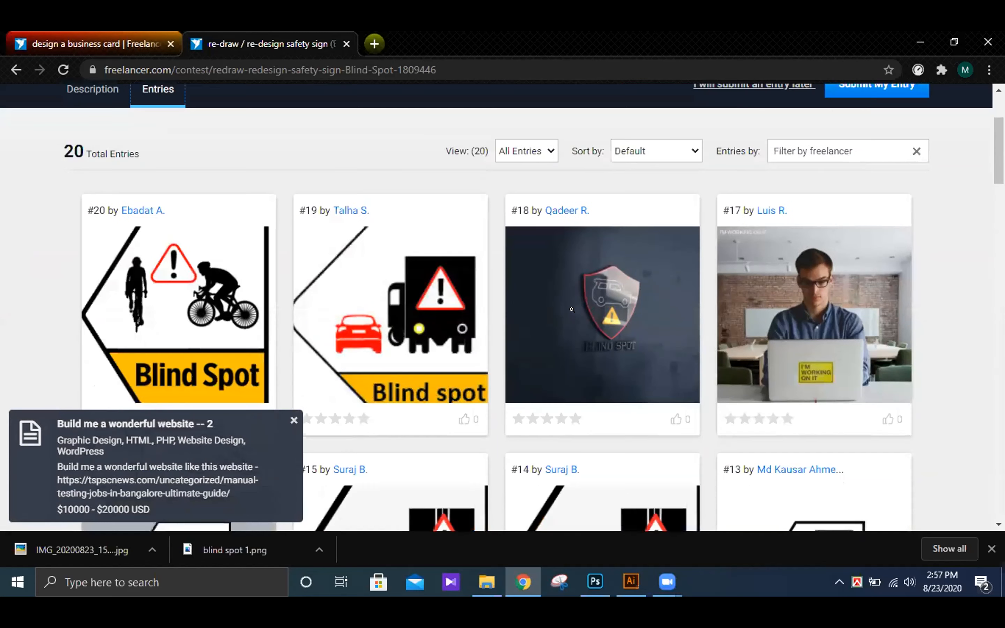
- Return to the contest description and review its brief against the attached blind spot 1.png
left_click(87, 89)
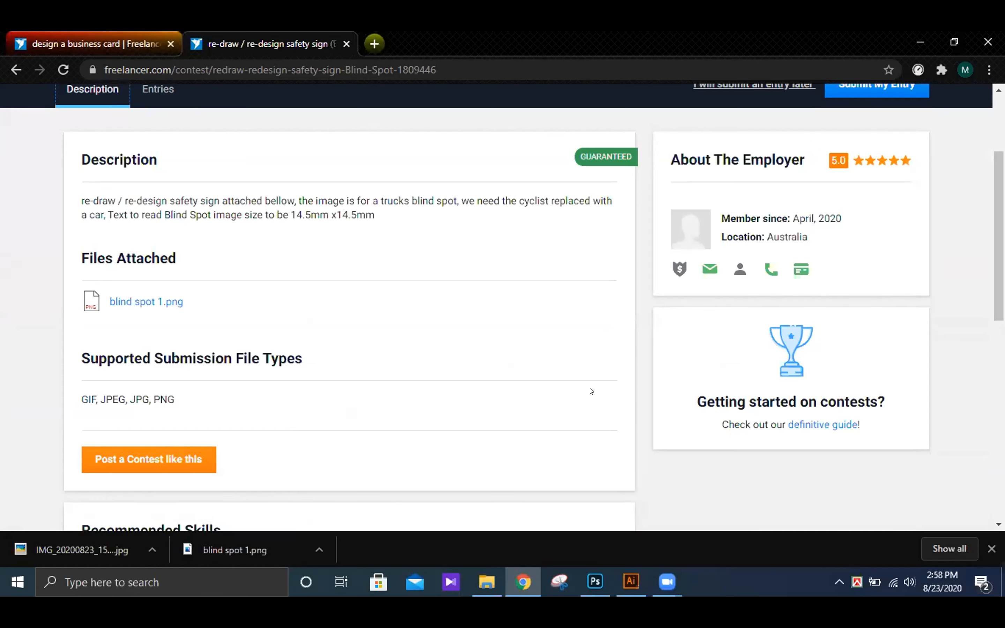
left_click(157, 306)
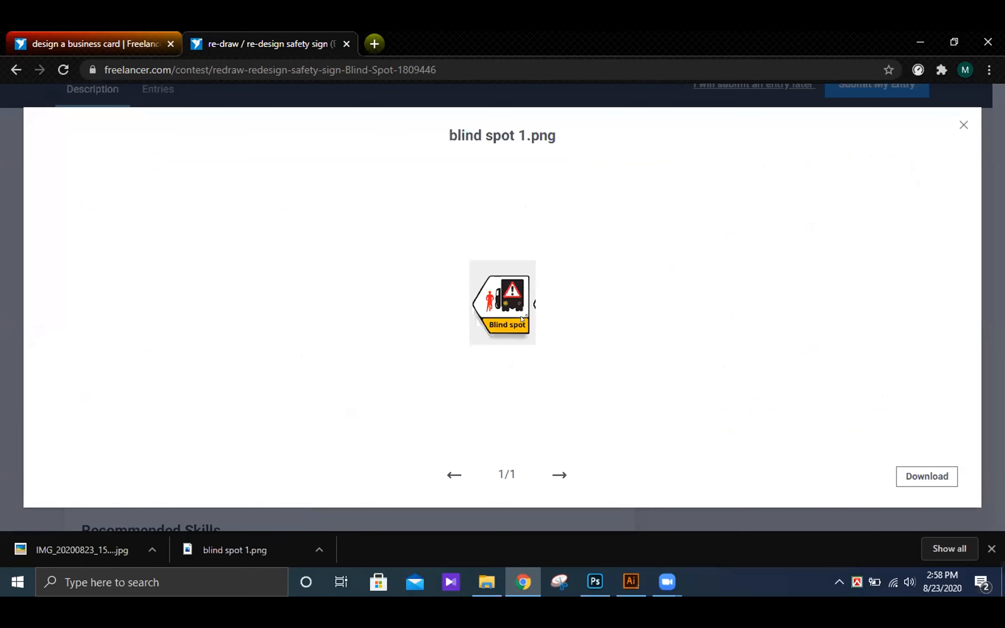
left_click(956, 128)
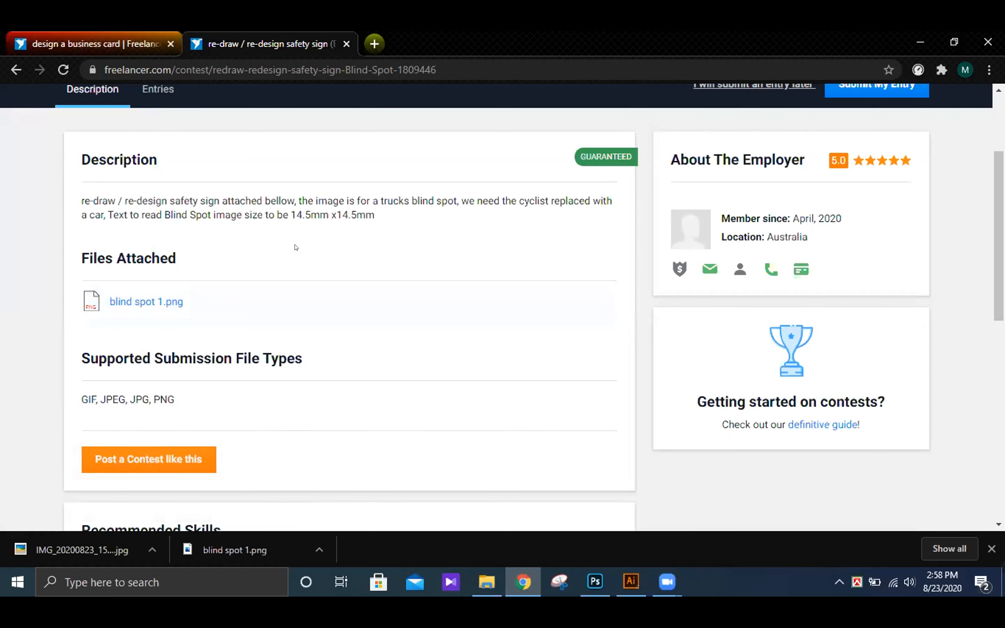
left_click(134, 303)
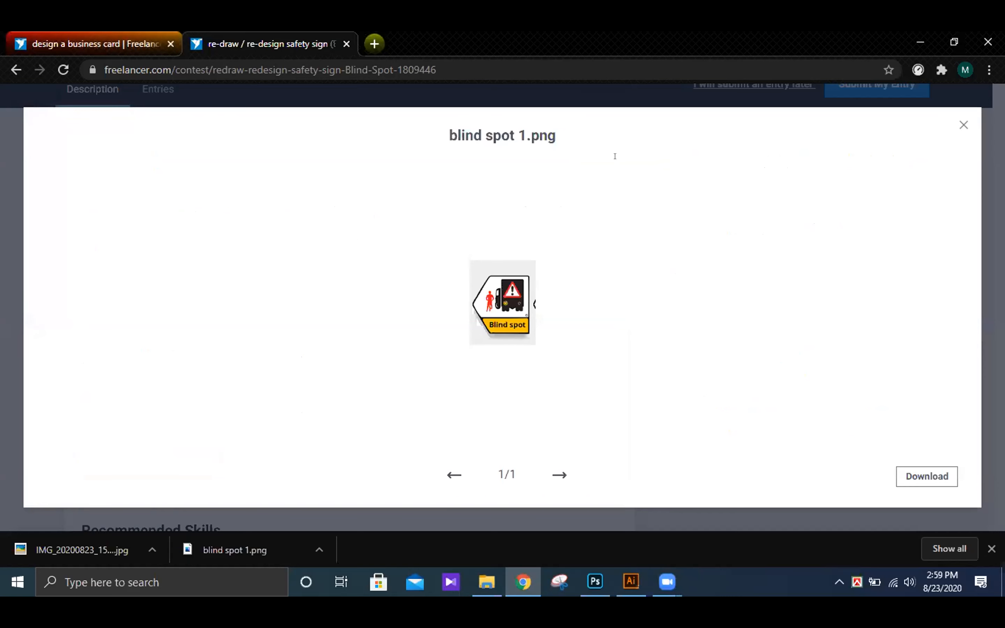
- Close the blind spot 1.png preview and view entry #19 among the contest's submitted entries, dismissing the project notifications
left_click(958, 126)
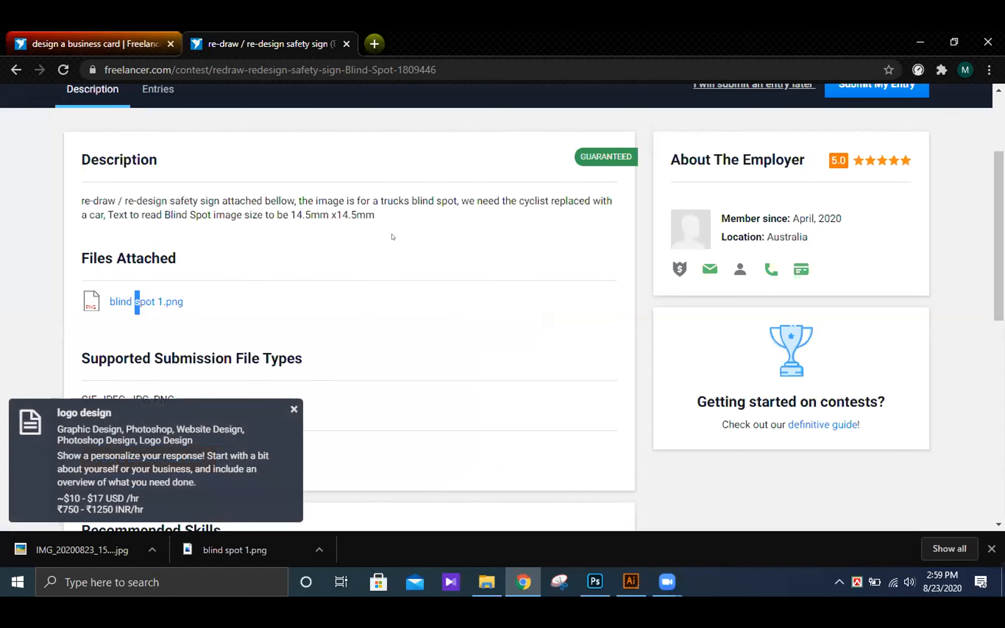
left_click(414, 261)
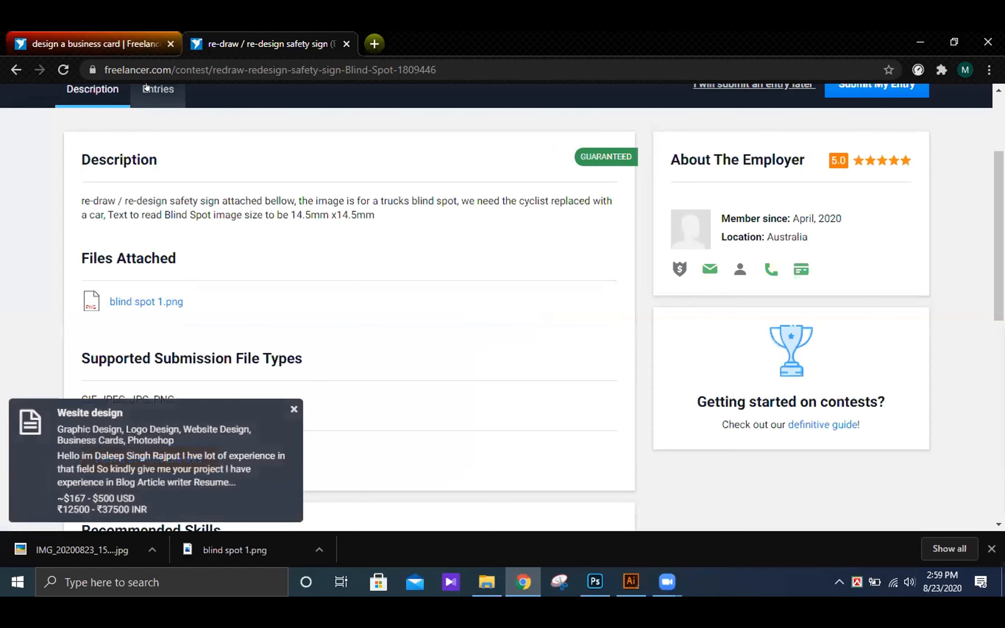
left_click(168, 87)
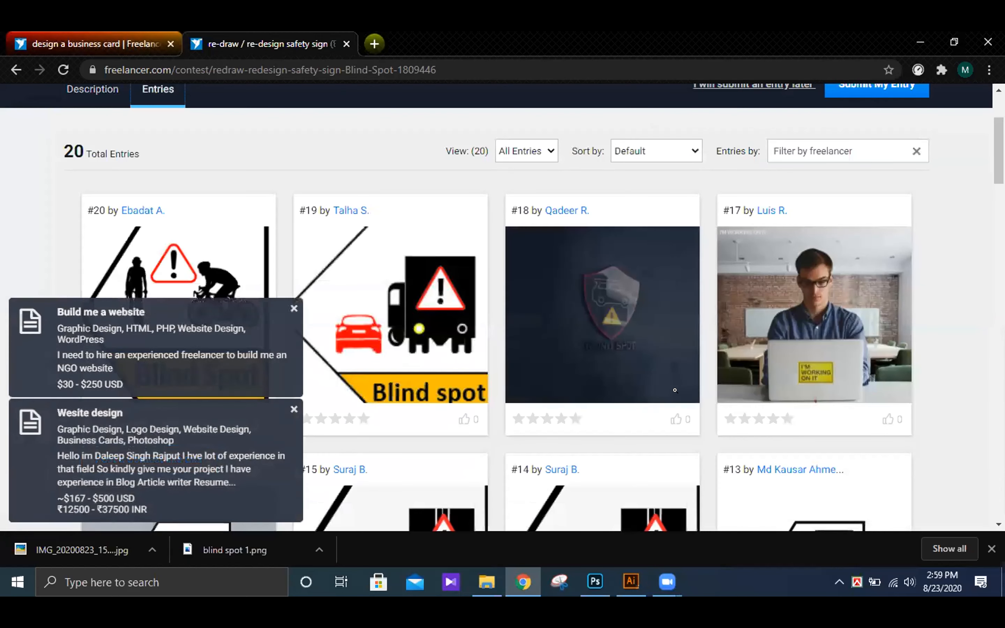
left_click(293, 308)
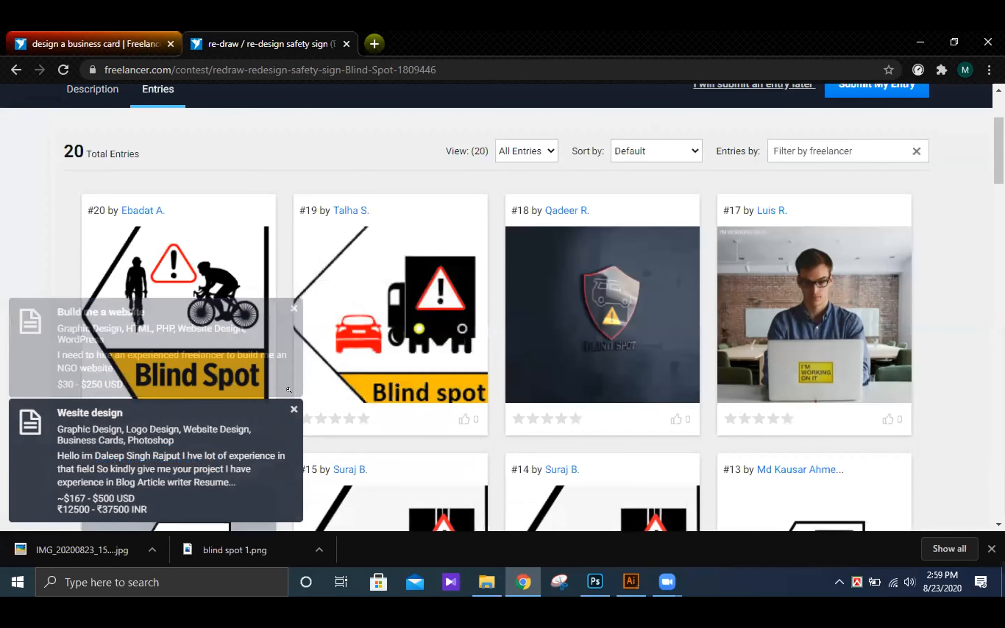
left_click(293, 410)
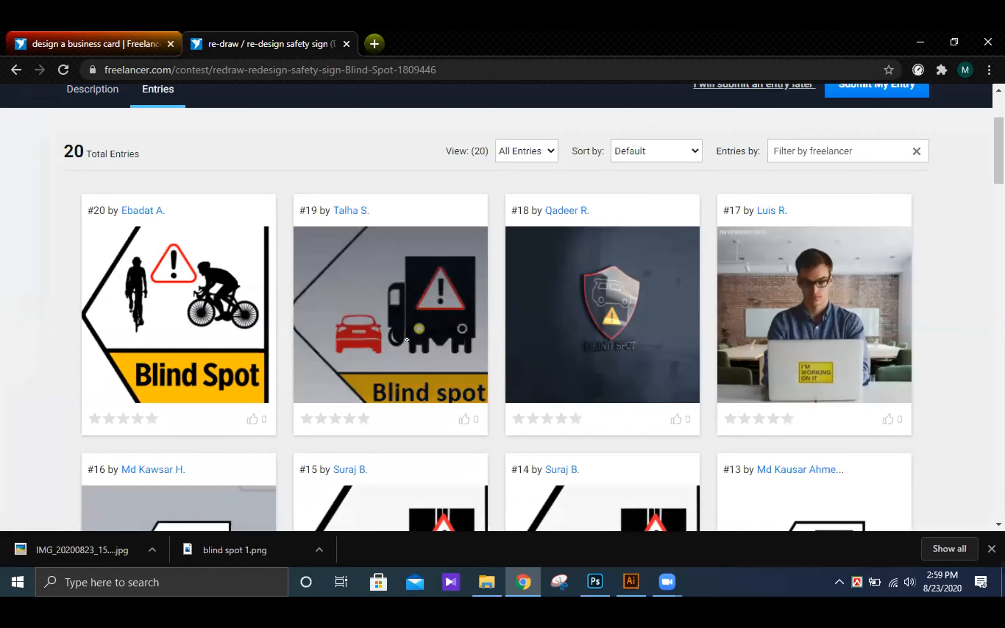
left_click(379, 328)
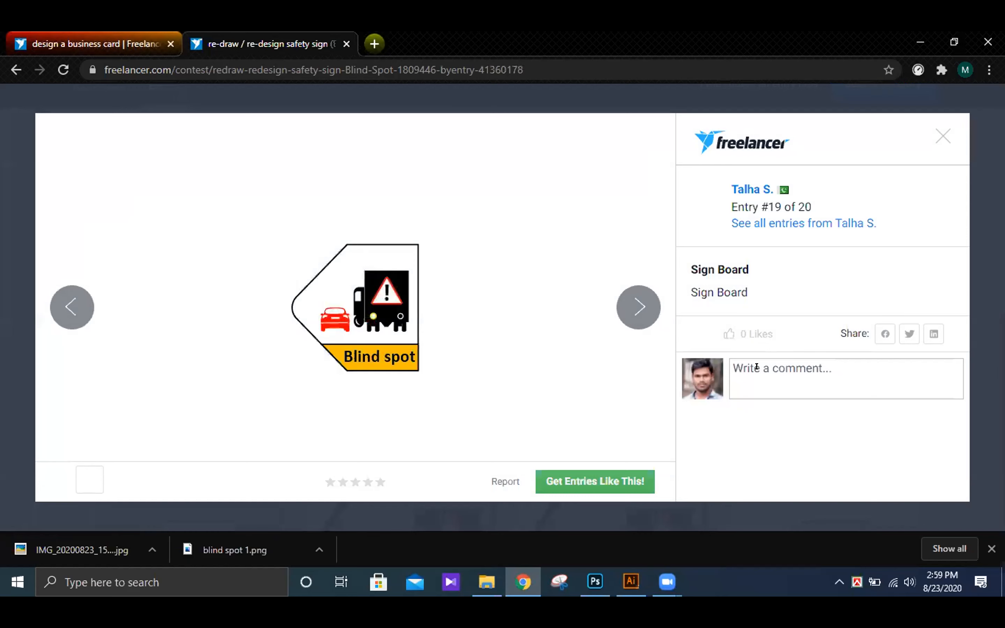
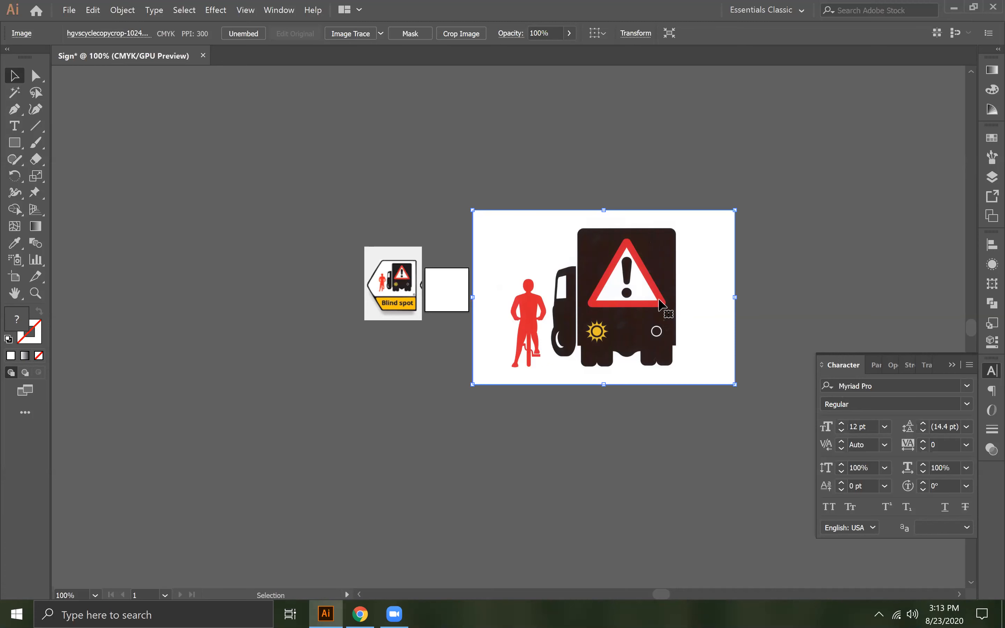
- Try tracing the large truck-and-cyclist image with the 3 Colors Image Trace preset, and undo the tracing
left_click(559, 189)
left_click(586, 248)
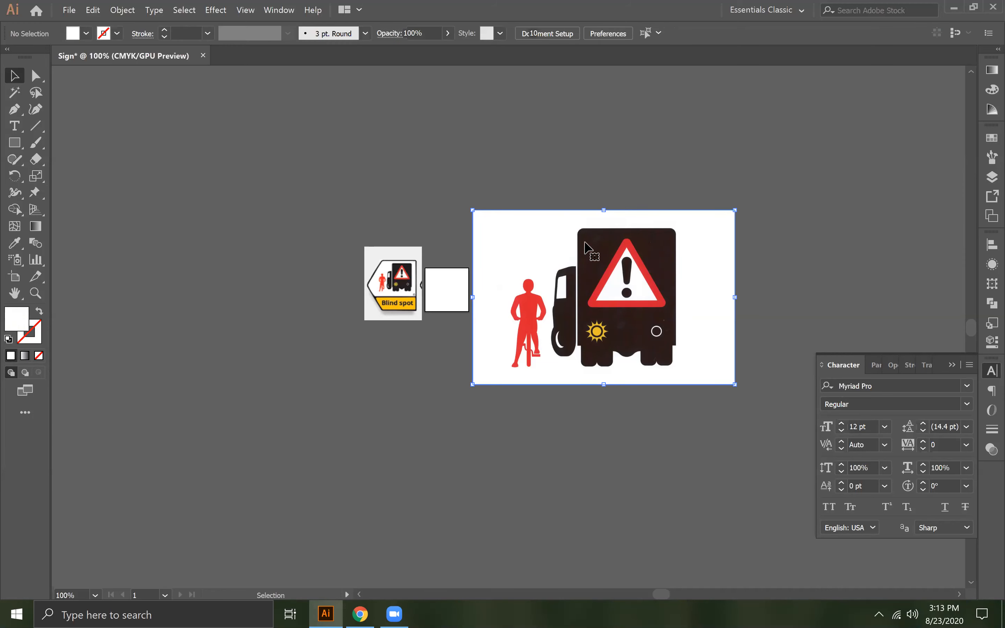
left_click(520, 156)
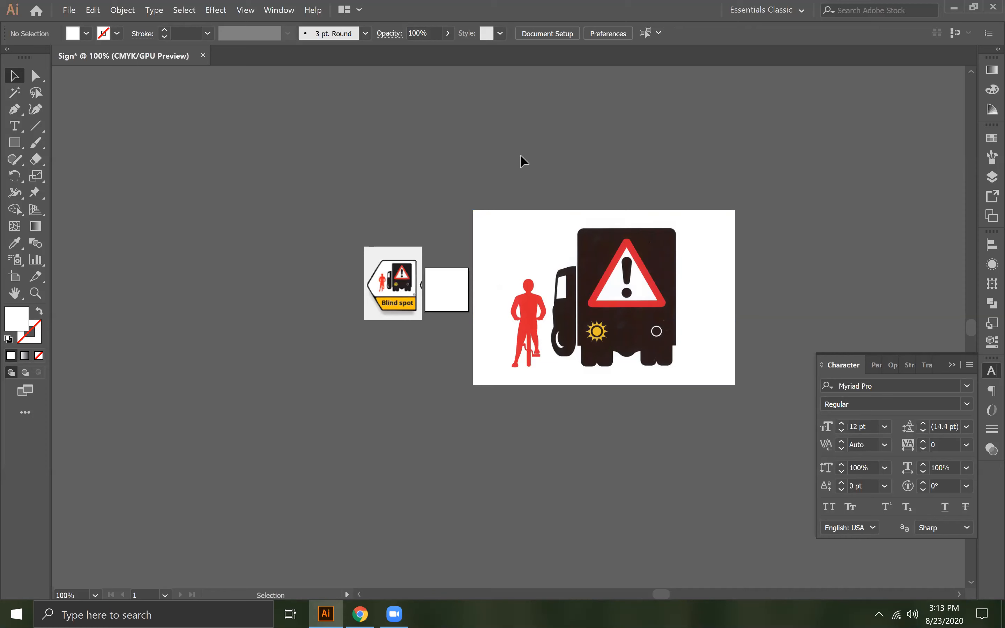
left_click(556, 261)
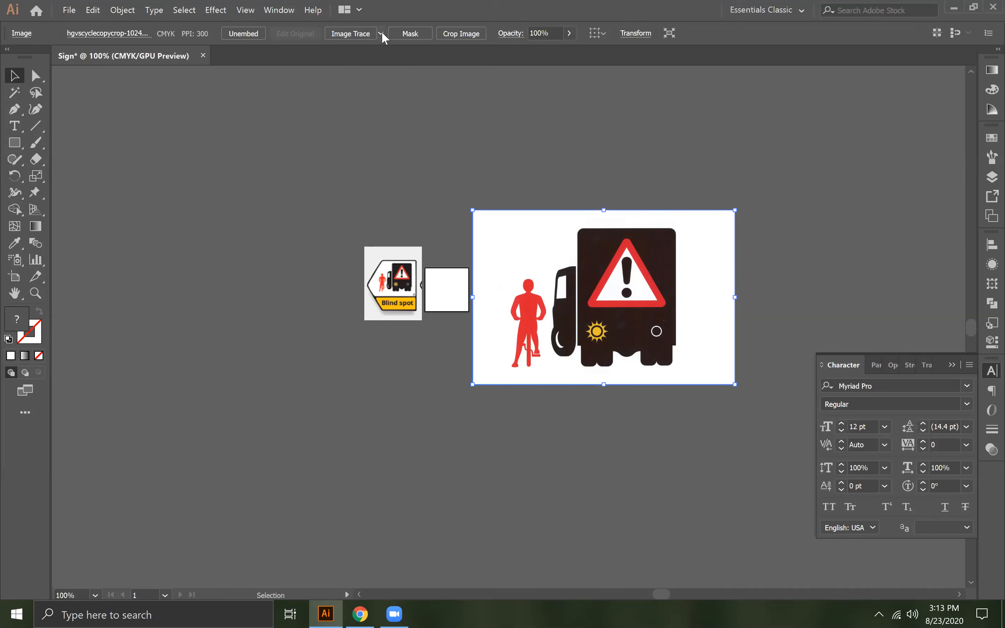
left_click(380, 33)
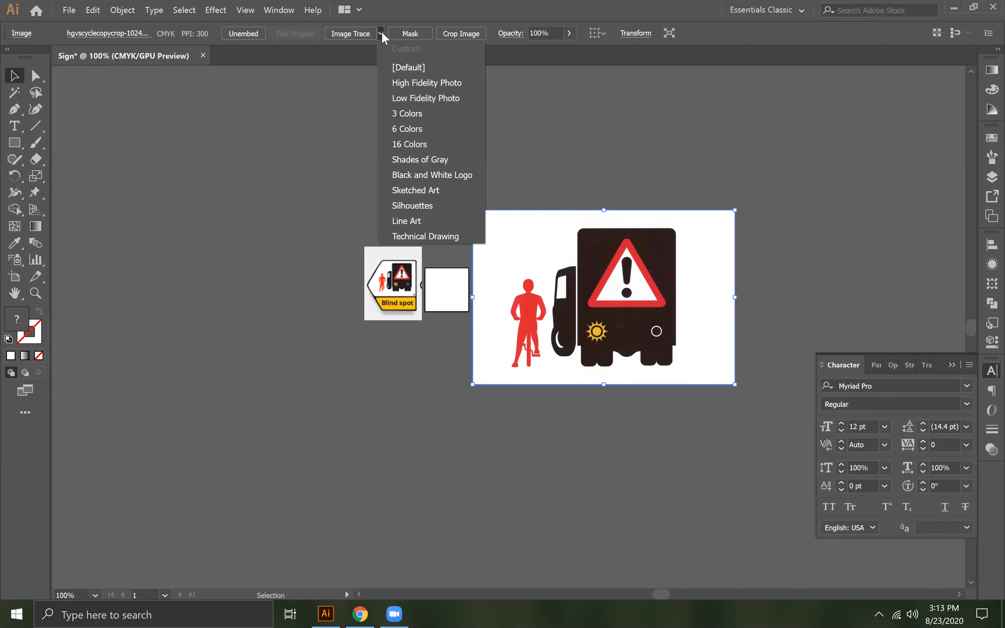
left_click(406, 109)
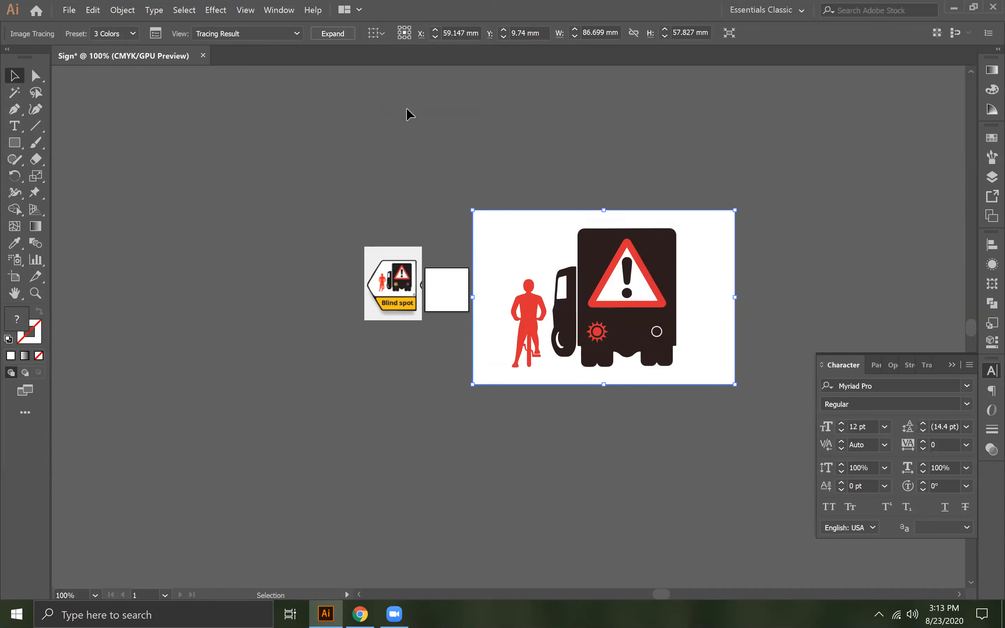
key("ctrl+z")
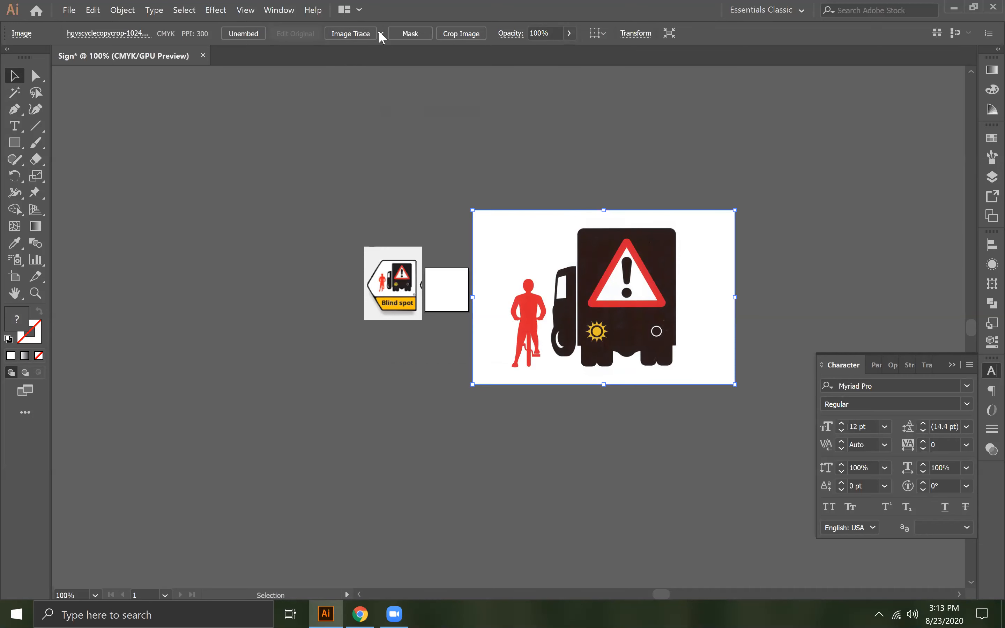
- Try tracing the truck-and-cyclist image with the 6 Colors preset and expanding it, and undo both operations
left_click(381, 33)
left_click(411, 129)
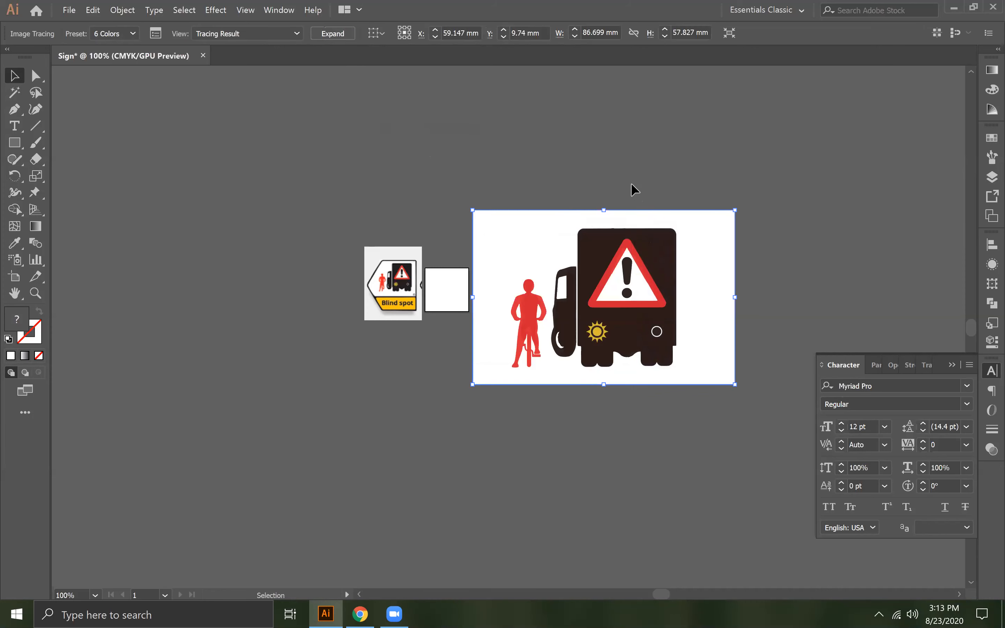
left_click(334, 34)
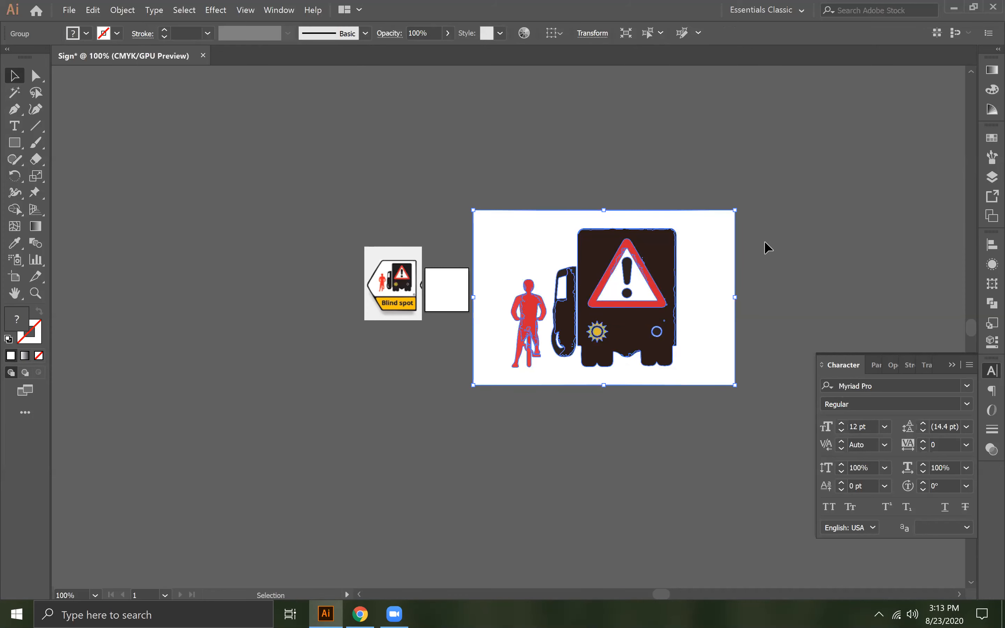
key("a")
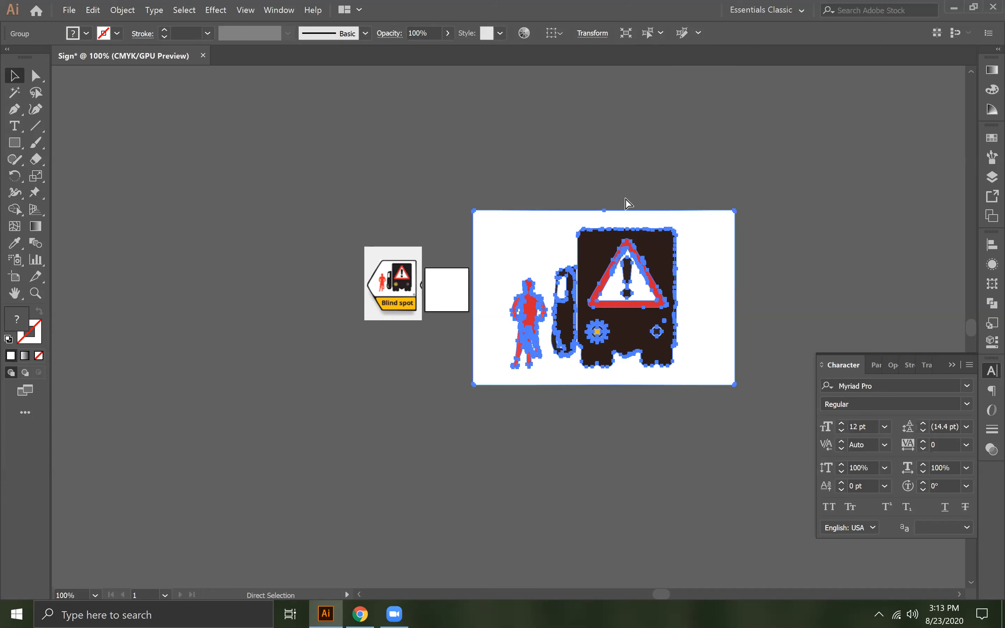
key("ctrl+z")
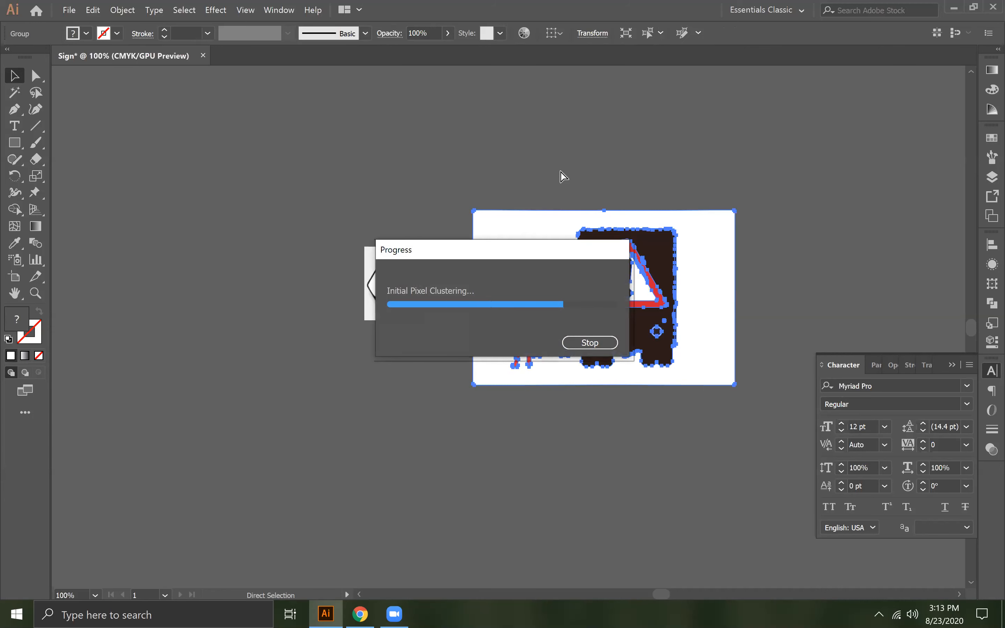
key("ctrl+z")
- Move the untraced truck-and-cyclist image slightly upward on the canvas
key("v")
left_click_drag(581, 341, 592, 296)
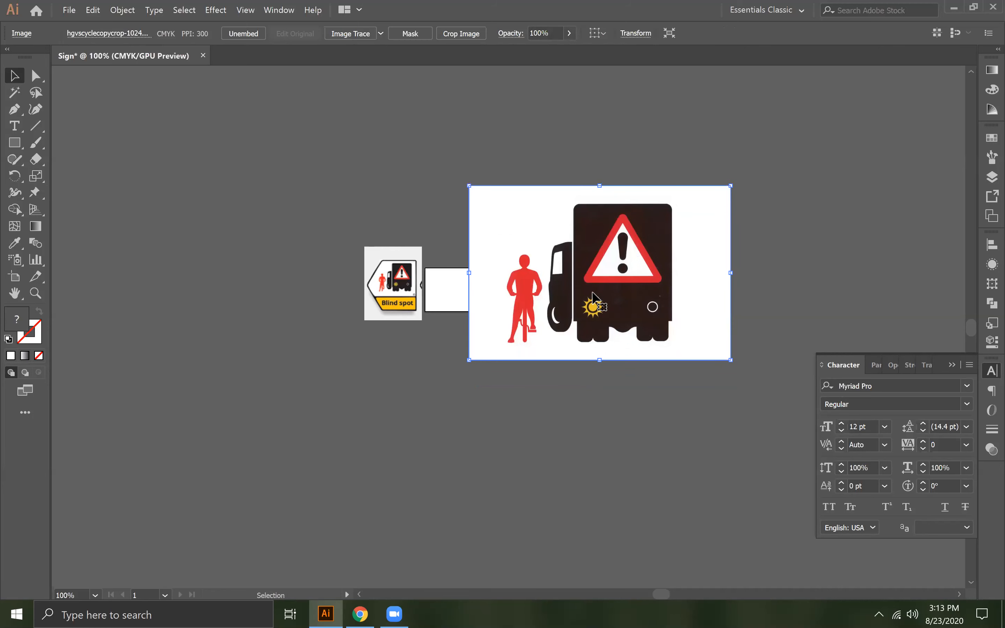
left_click(381, 33)
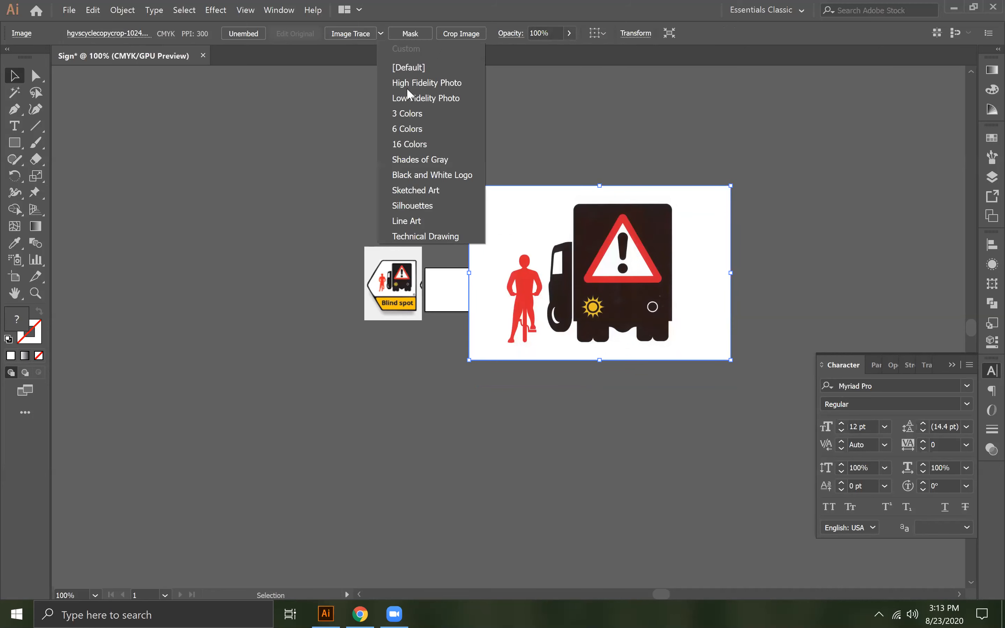
left_click(410, 112)
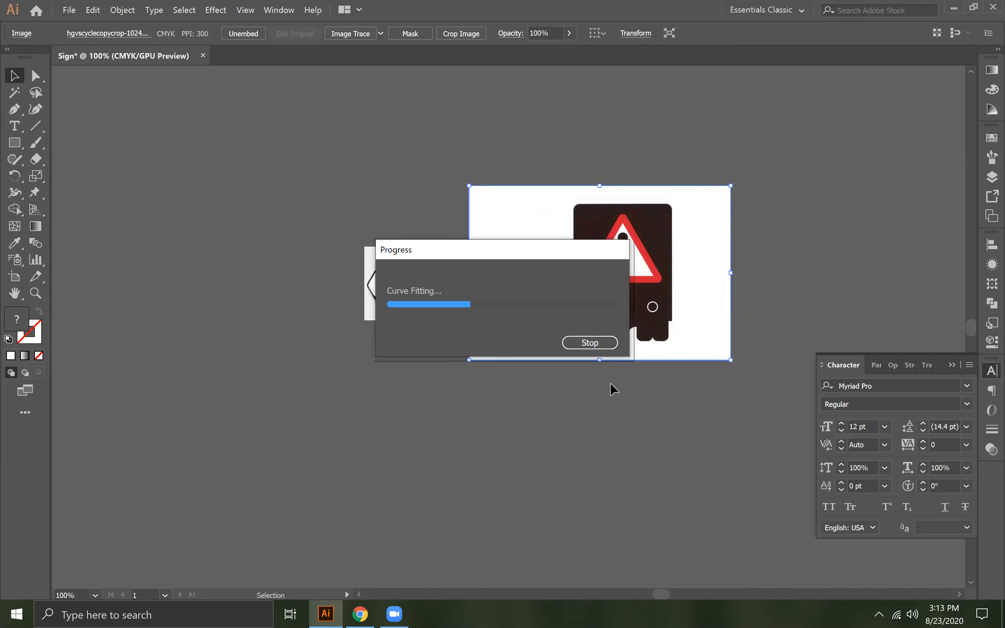
key("ctrl+z")
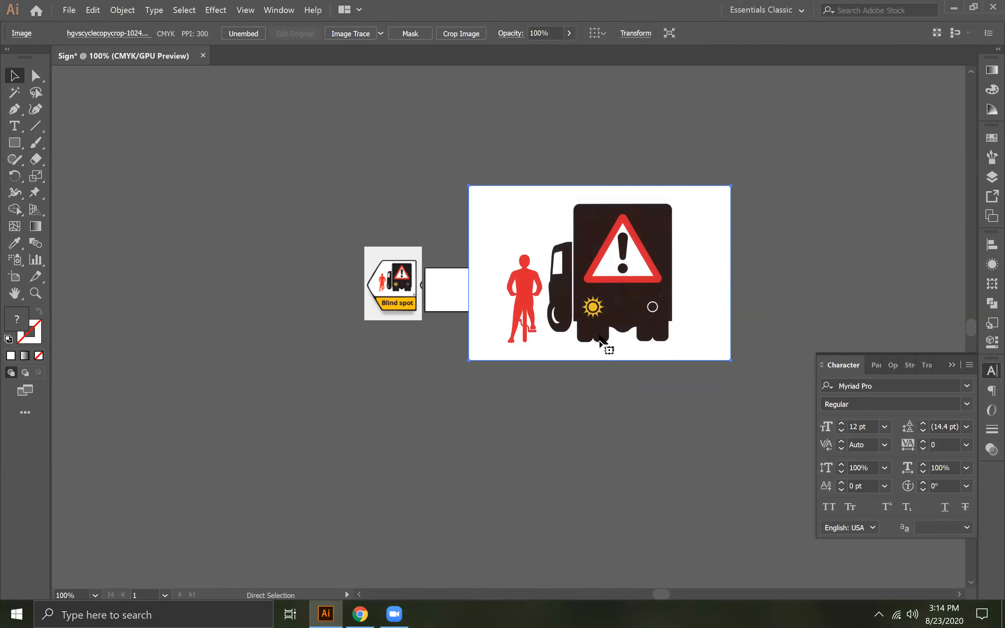
- Draw a wide rectangle below the truck image and fill it with the sun lamp's yellow sampled by the Eyedropper
left_click(14, 142)
left_click_drag(348, 470, 541, 563)
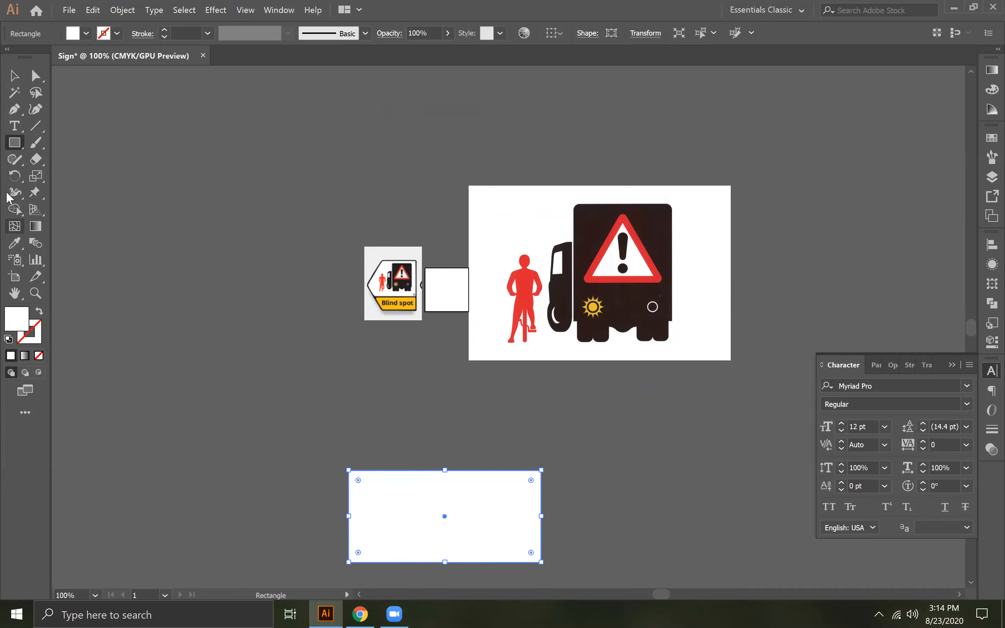
left_click(14, 243)
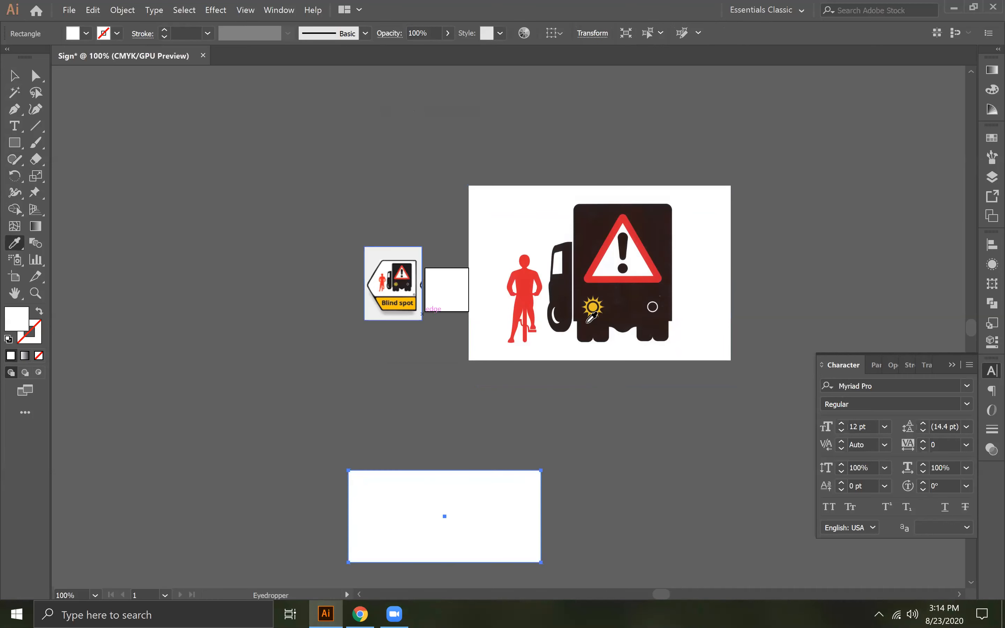
left_click(595, 305)
left_click(14, 75)
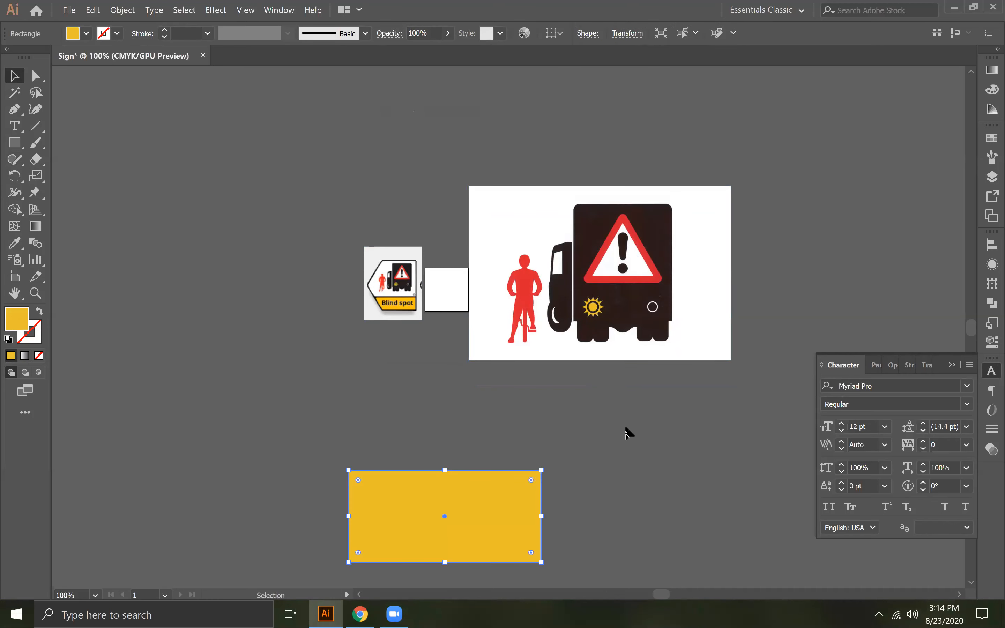
- Trace the truck-and-cyclist image with the 3 Colors preset, expand the tracing and ungroup the resulting paths
left_click(613, 316)
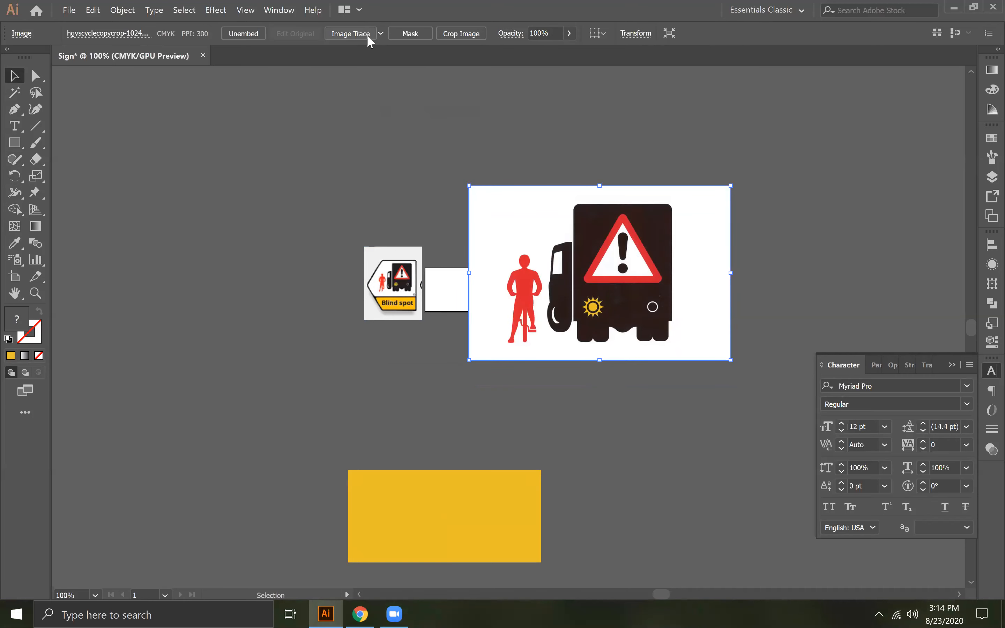
left_click(381, 34)
left_click(412, 116)
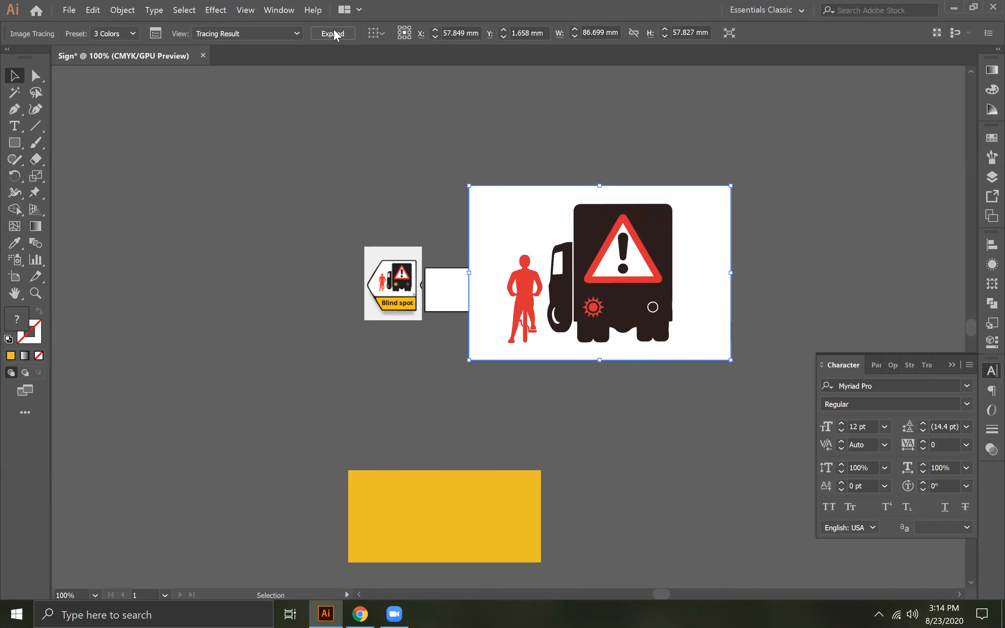
left_click(335, 35)
right_click(587, 275)
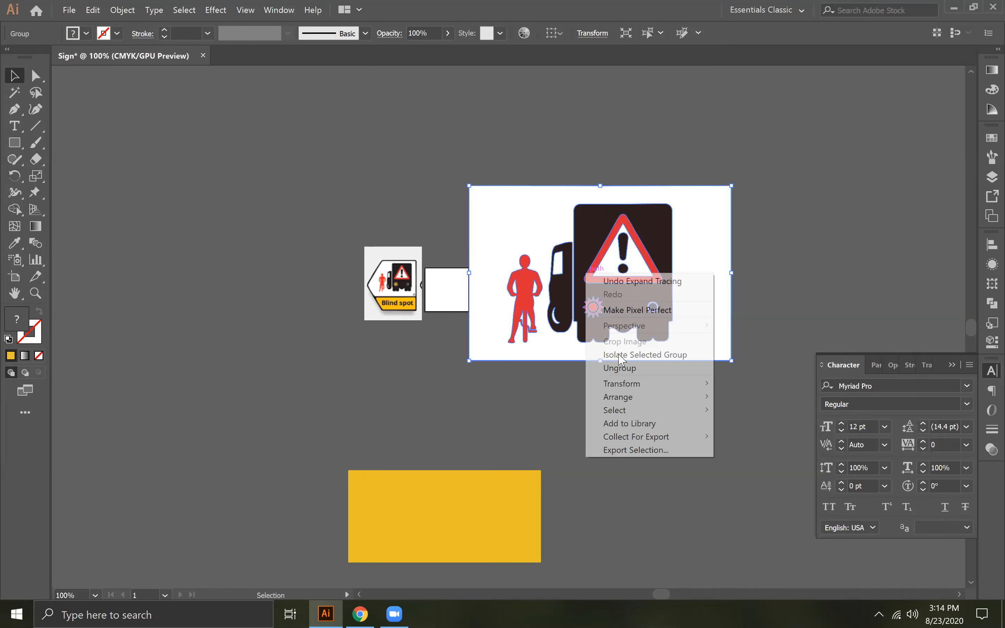
left_click(629, 370)
- Delete the white background, the white cab-window and wheel fills, and the cyclist from the traced artwork
left_click(527, 251)
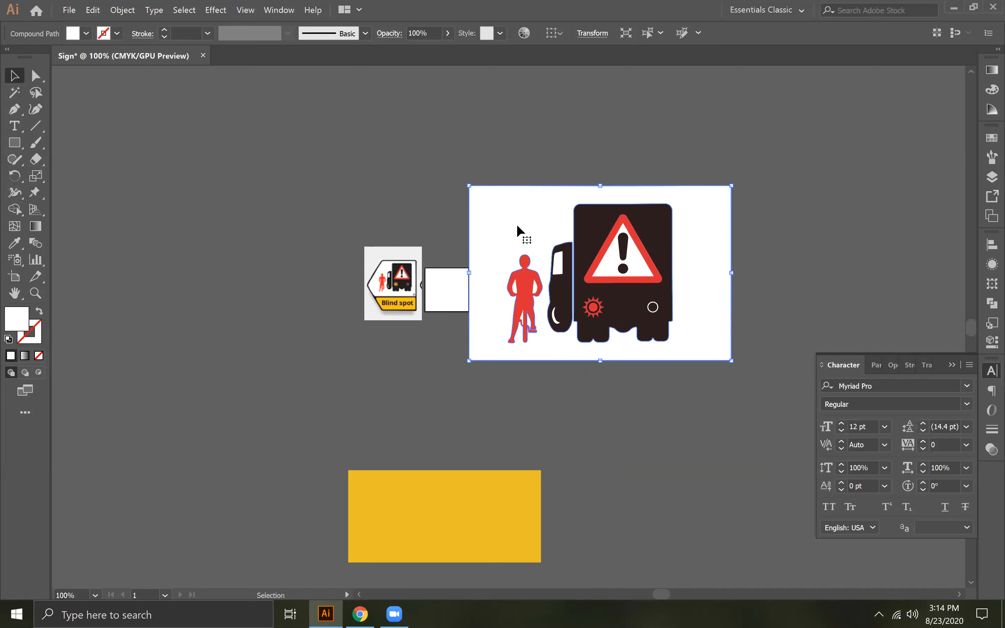
key("Delete")
left_click(556, 262)
key("Delete")
left_click(556, 320)
key("Delete")
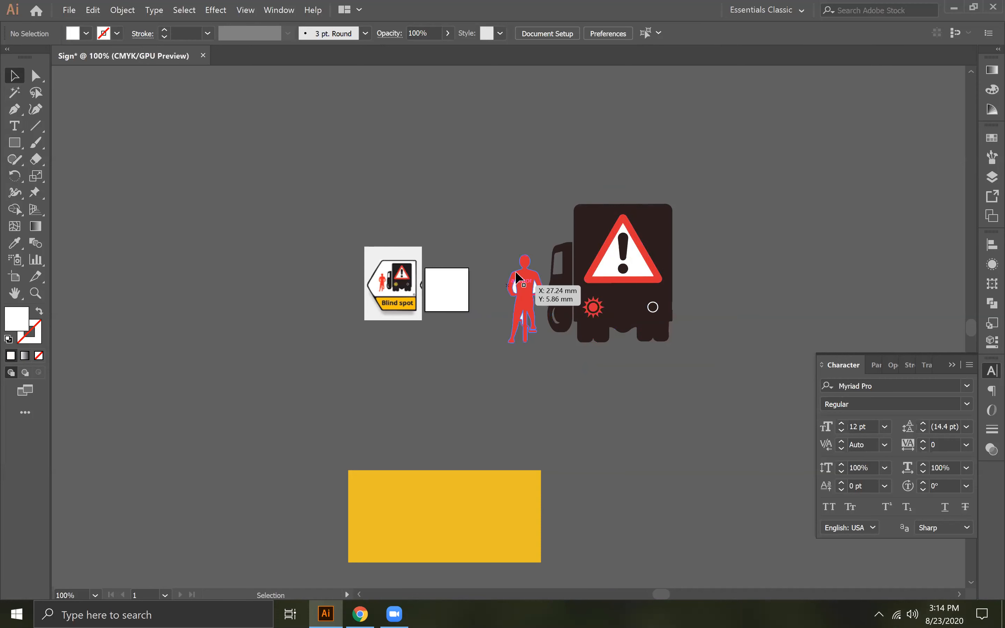
left_click(547, 369)
key("Delete")
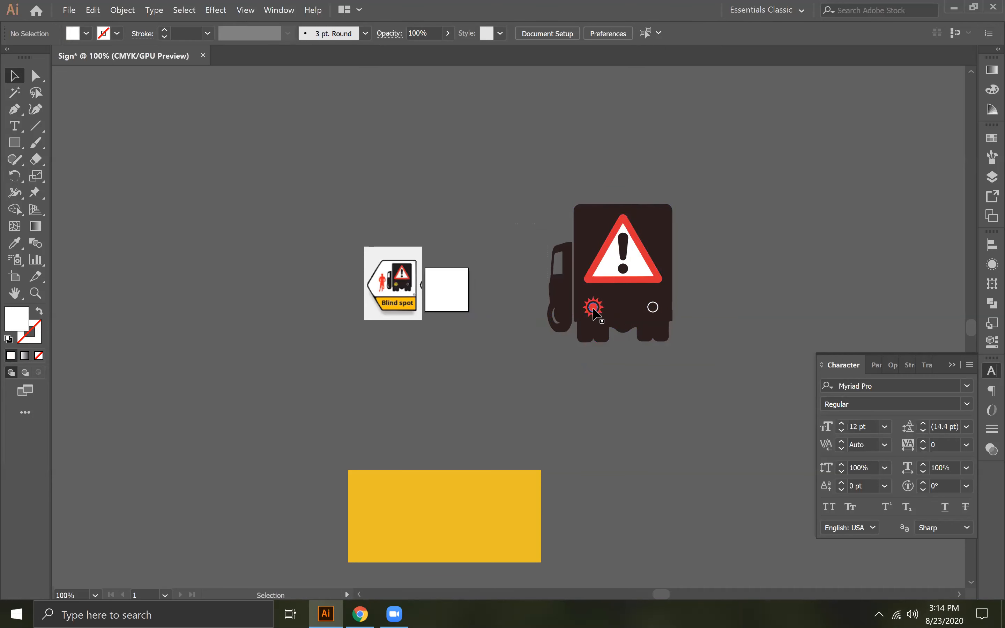
- Recolor the red center and rays of the truck's sun-shaped lamp with the yellow rectangle's fill using the Eyedropper
left_click(593, 307)
key("ctrl+equal")
key("ctrl+equal")
key("ctrl+equal")
key("ctrl+equal")
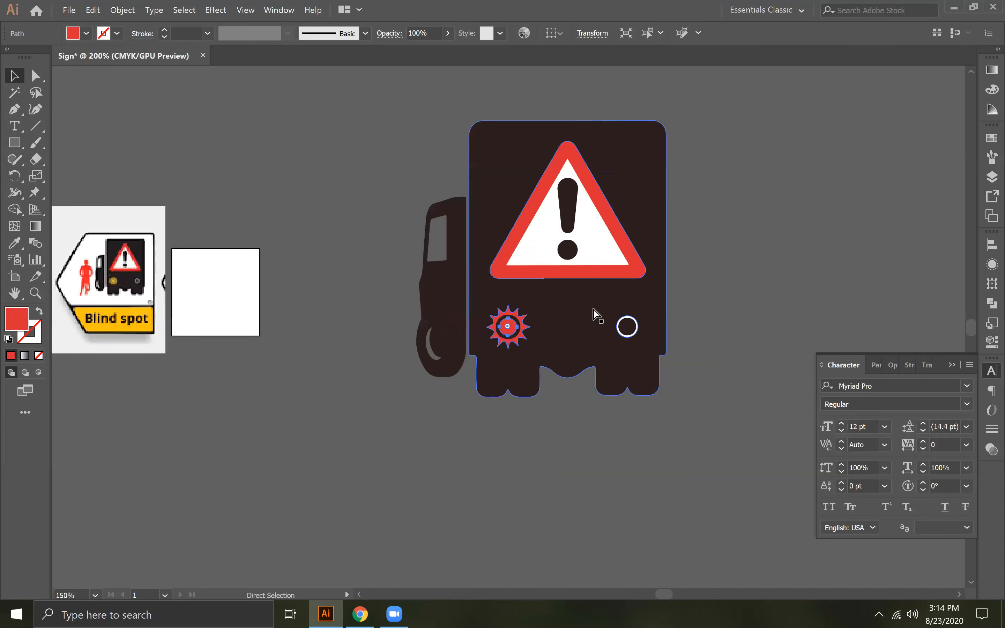
left_click(618, 512)
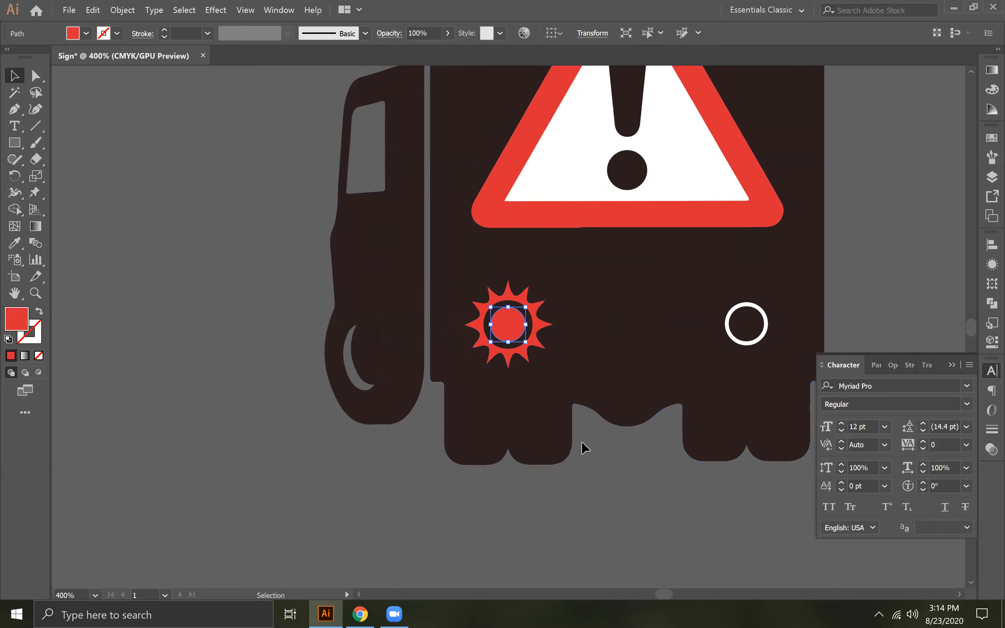
left_click(516, 342)
left_click(525, 353, "shift")
left_click_drag(516, 466, 500, 230)
left_click_drag(455, 465, 540, 255)
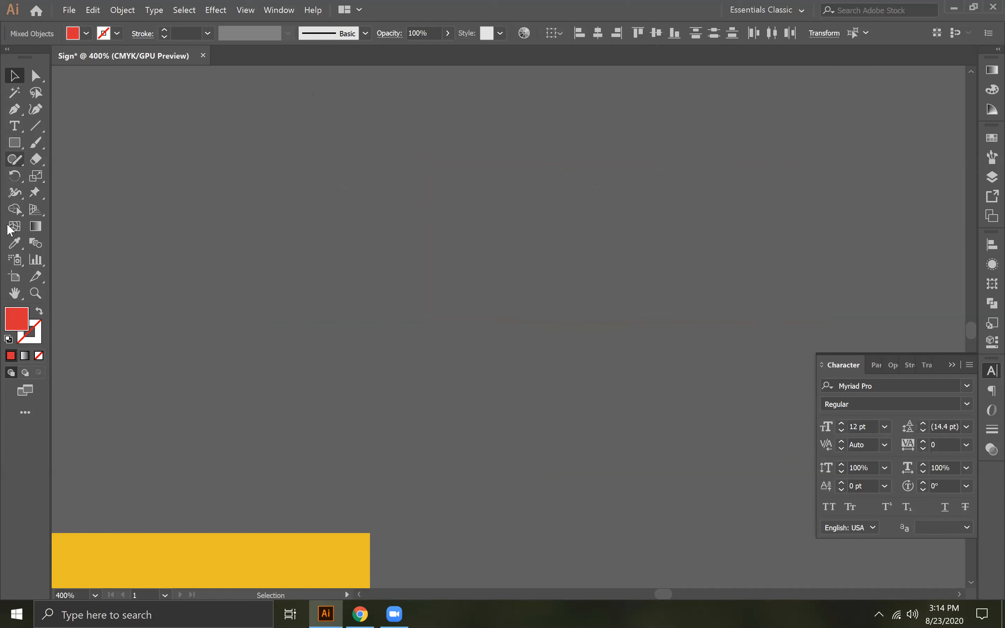
left_click(14, 243)
left_click(175, 548)
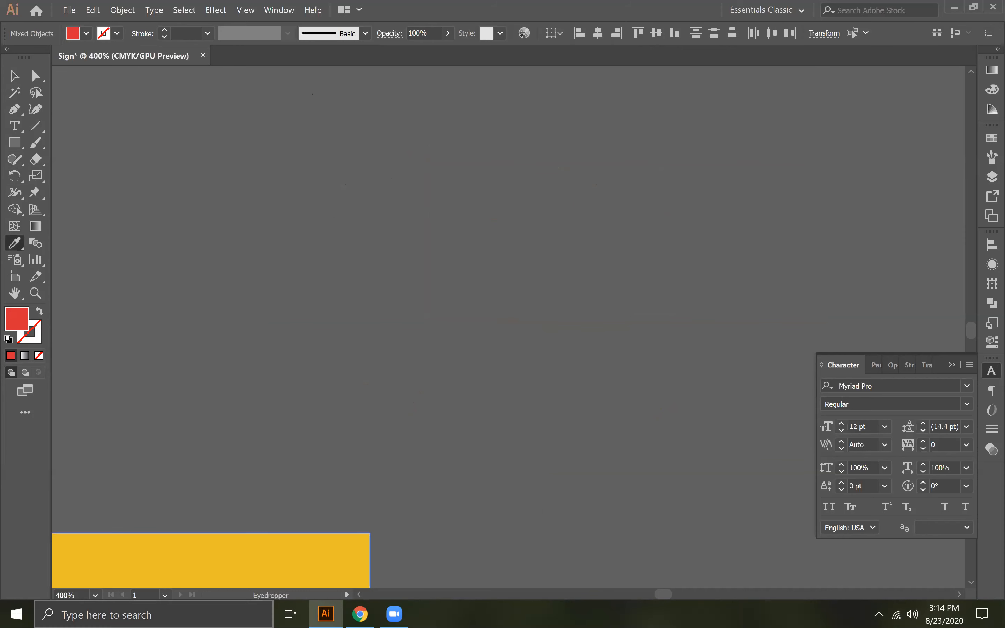
- Brighten the sun lamp's fill to #ffca36 and deselect it
double_click(17, 330)
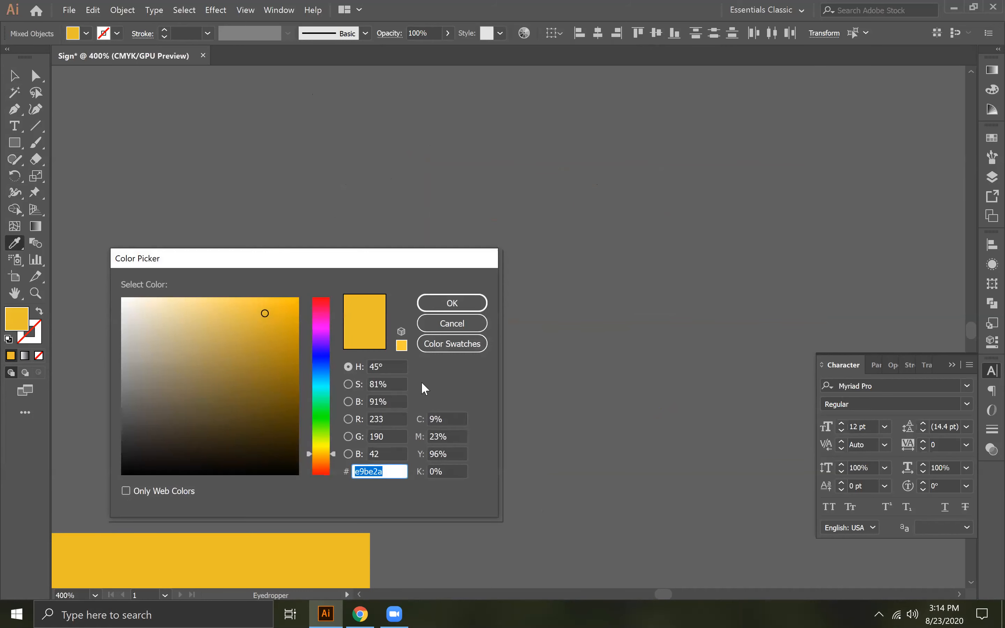
left_click_drag(263, 310, 262, 294)
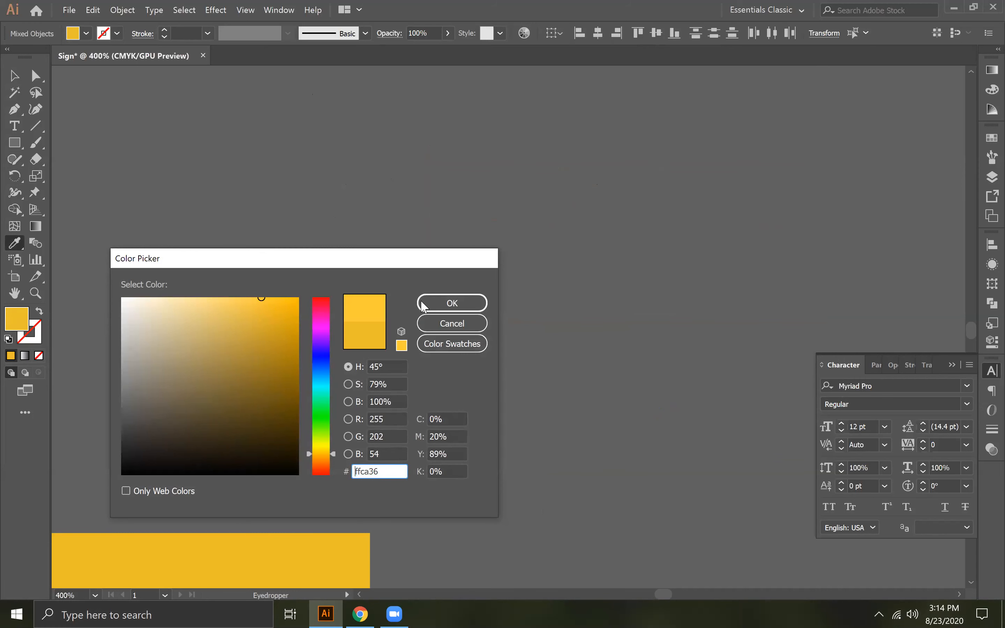
left_click(452, 303)
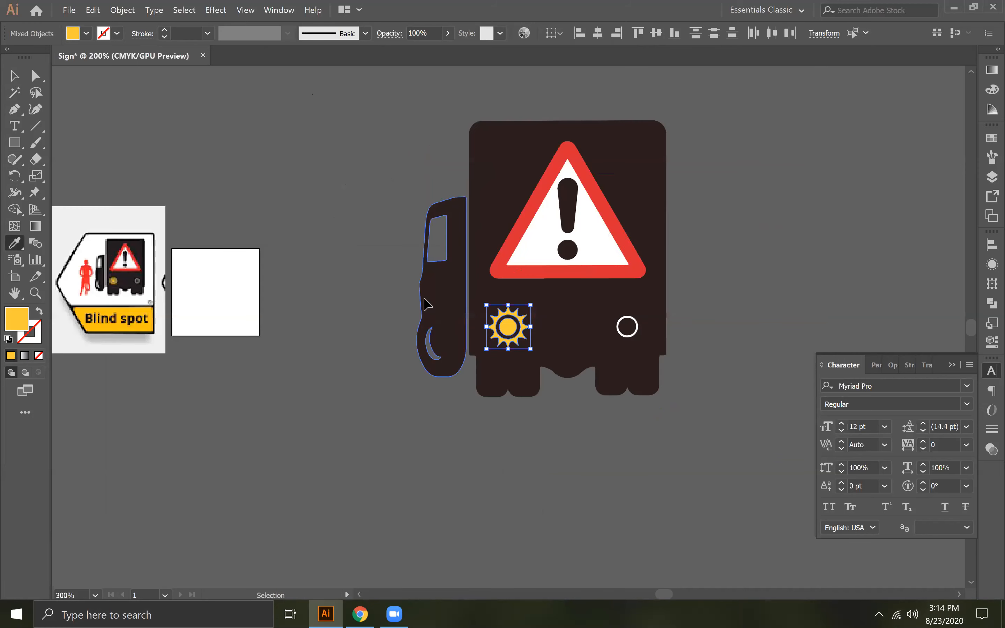
key("ctrl+minus")
left_click(15, 76)
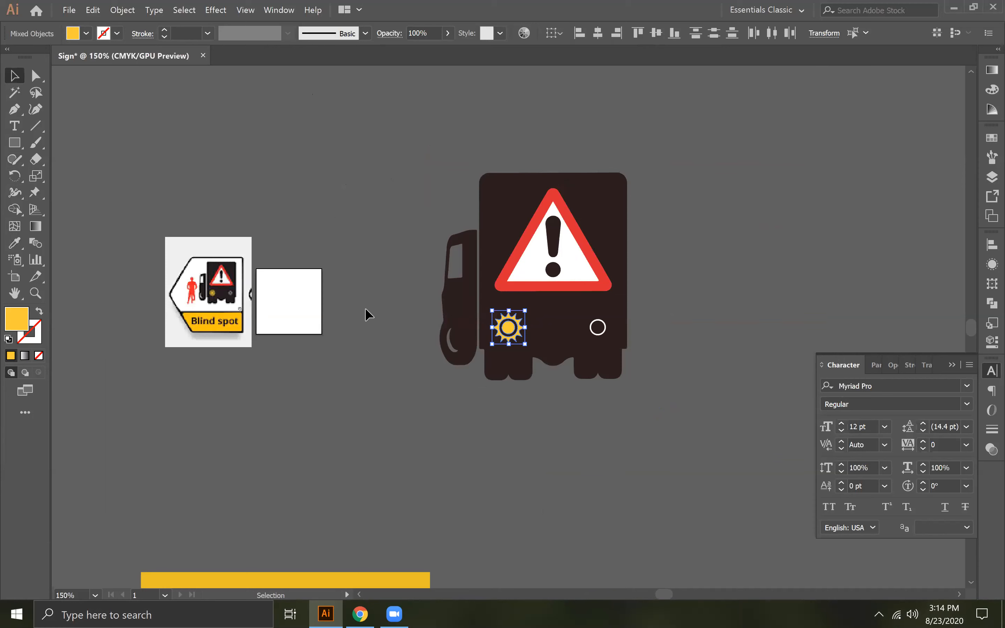
left_click(376, 319)
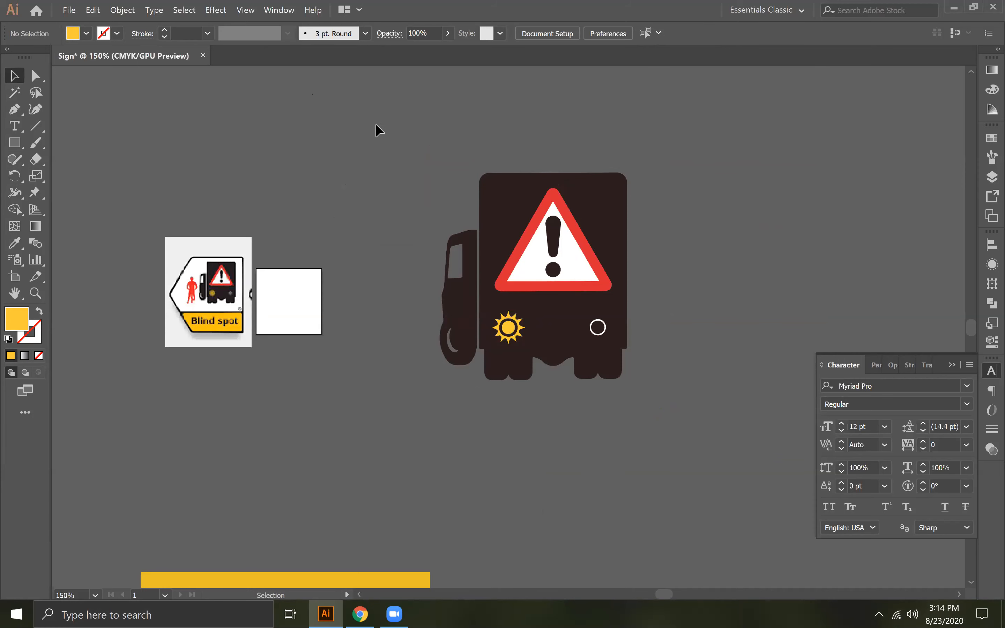
- Delete the red triangular border of the warning sign on the back of the truck
left_click(563, 287)
key("ctrl+equal")
key("ctrl+equal")
key("ctrl+equal")
key("ctrl+equal")
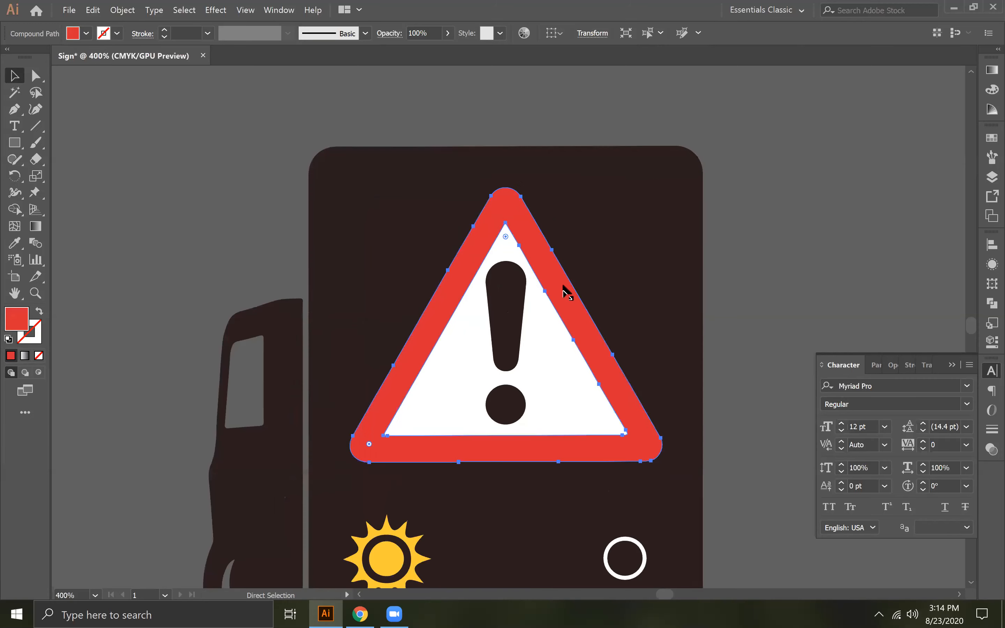
key("space")
left_click_drag(420, 486, 362, 352)
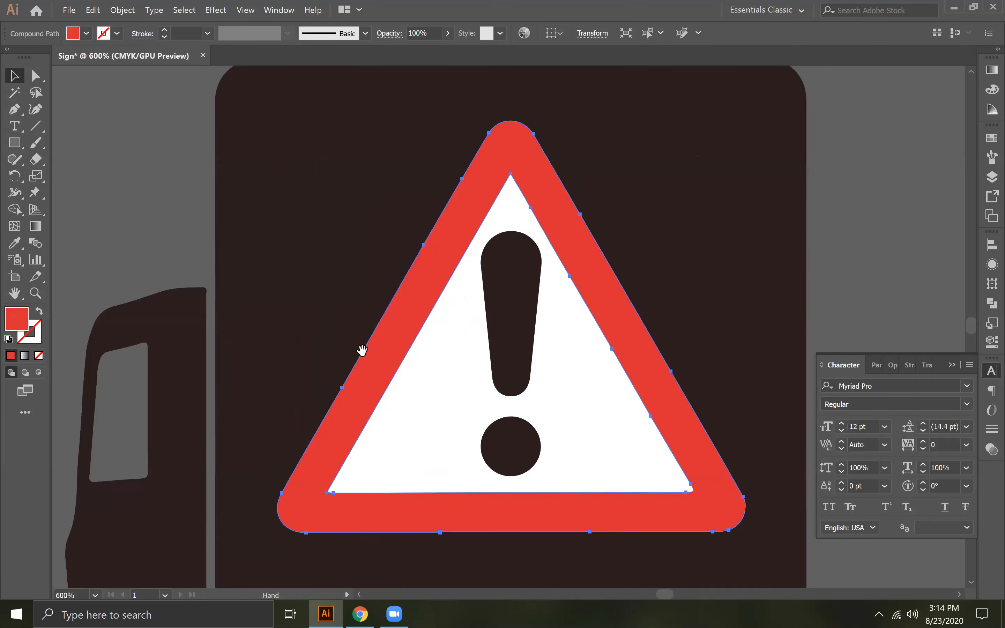
key("ctrl+minus")
key("ctrl+minus")
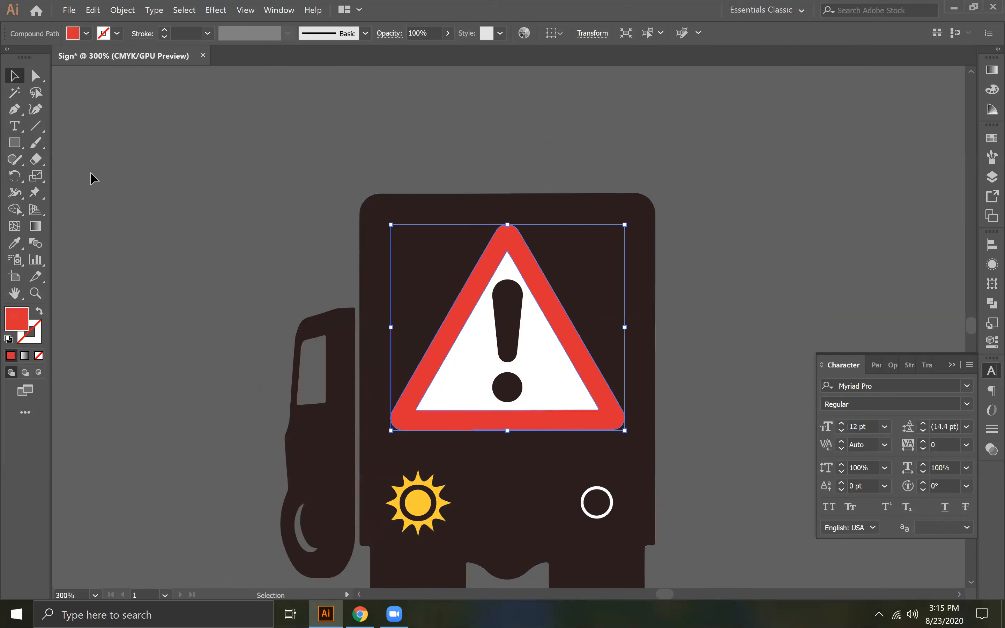
key("Delete")
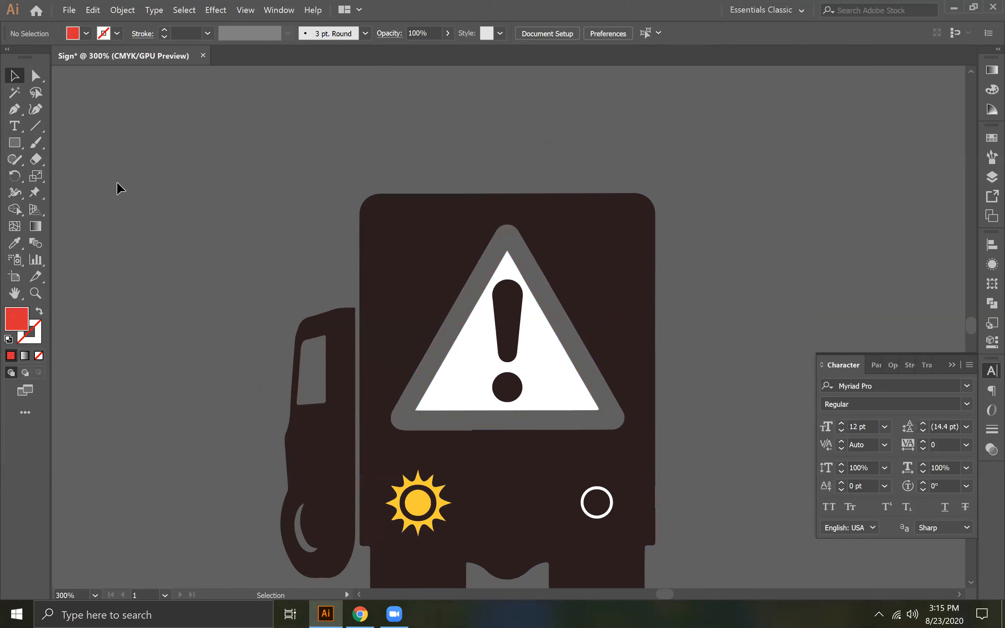
- Delete the white inner triangle of the warning sign on the back of the truck
left_click(465, 381)
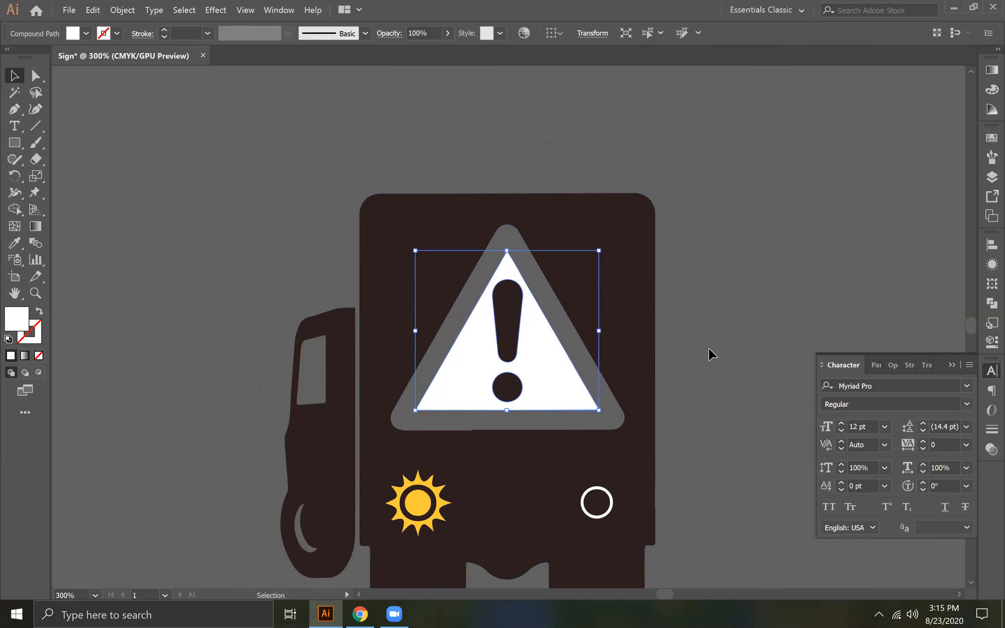
left_click(709, 353)
left_click(483, 380)
key("Delete")
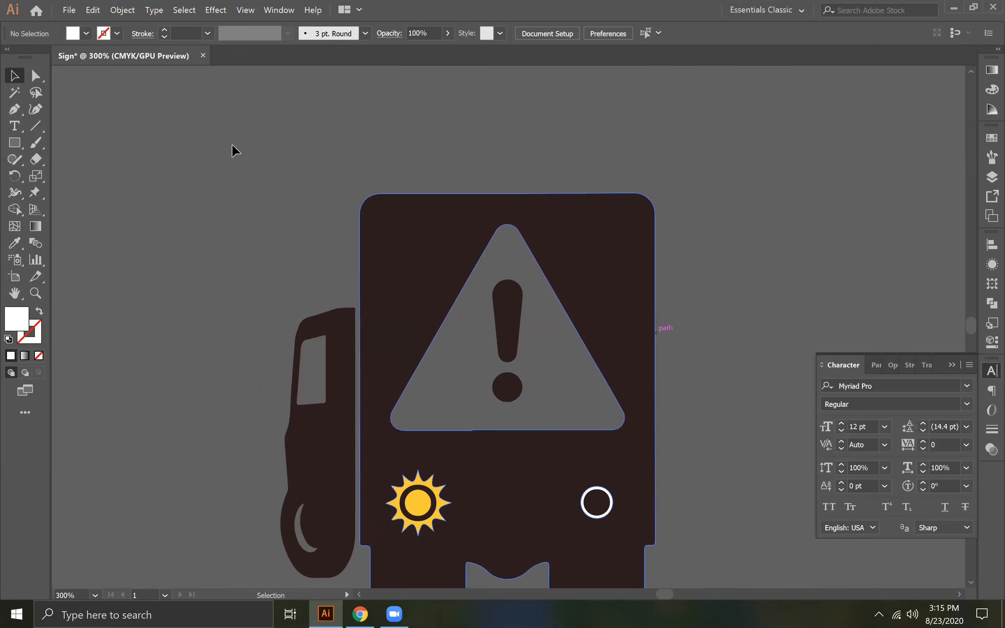
left_click(16, 144)
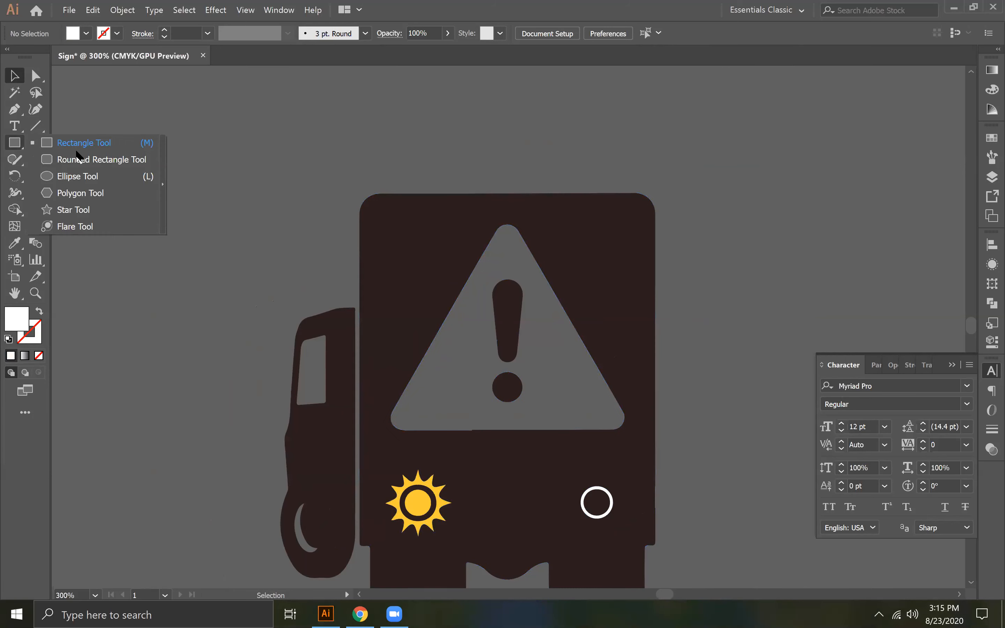
left_click(509, 221)
left_click(253, 163)
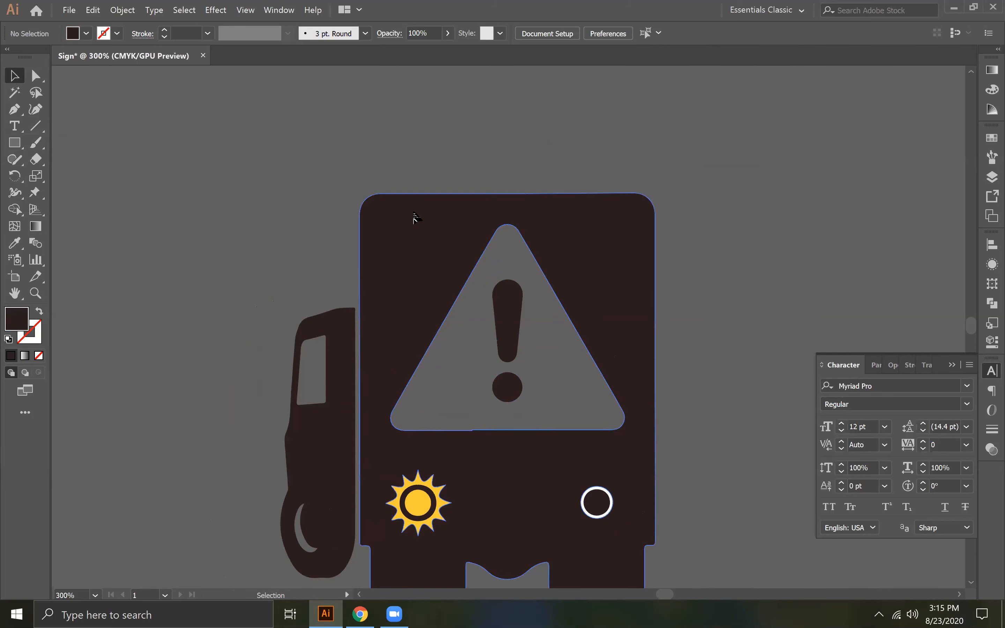
left_click(415, 218)
left_click(118, 149)
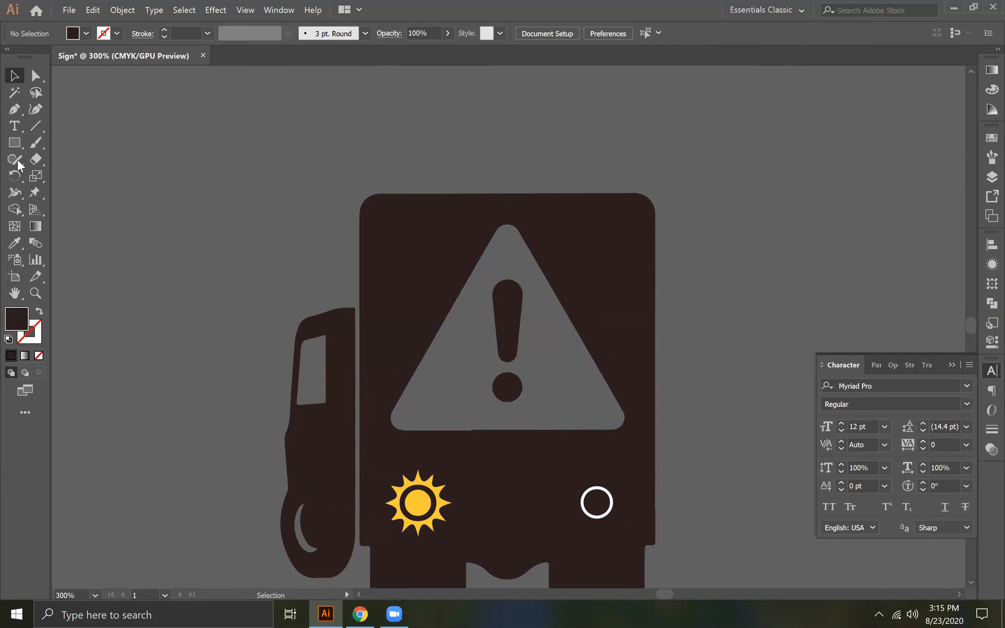
- Draw a closed triangle slightly larger than the warning-sign cutout over the back of the truck with the Pen tool
left_click(14, 112)
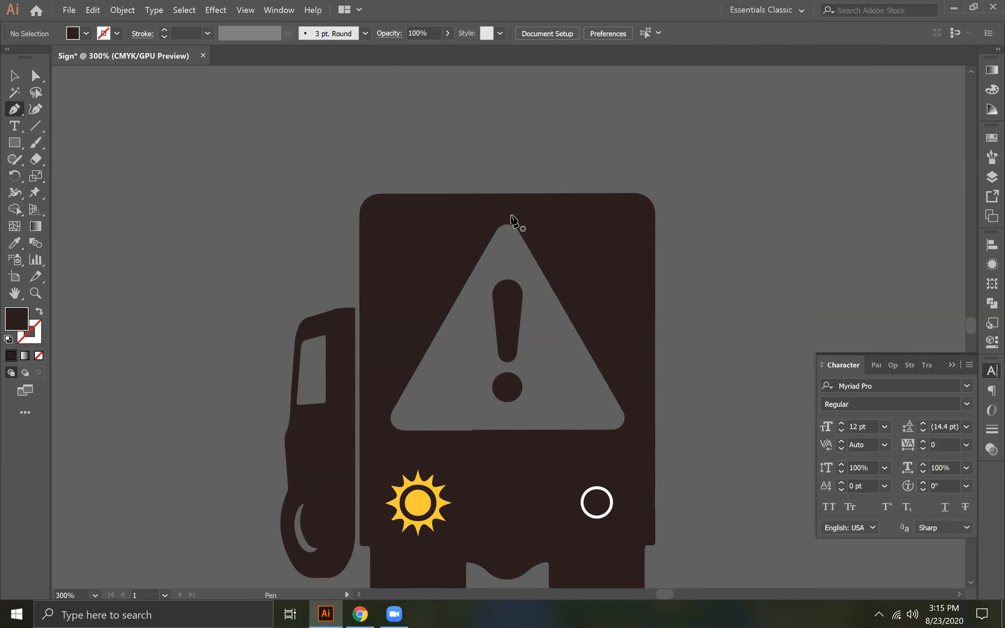
left_click(507, 216)
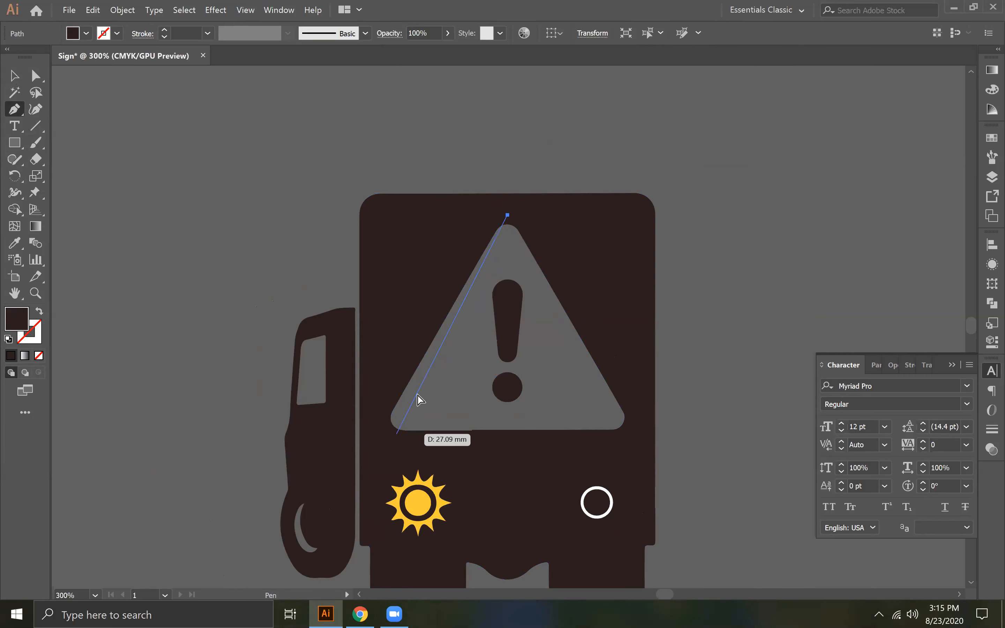
key("ctrl+z")
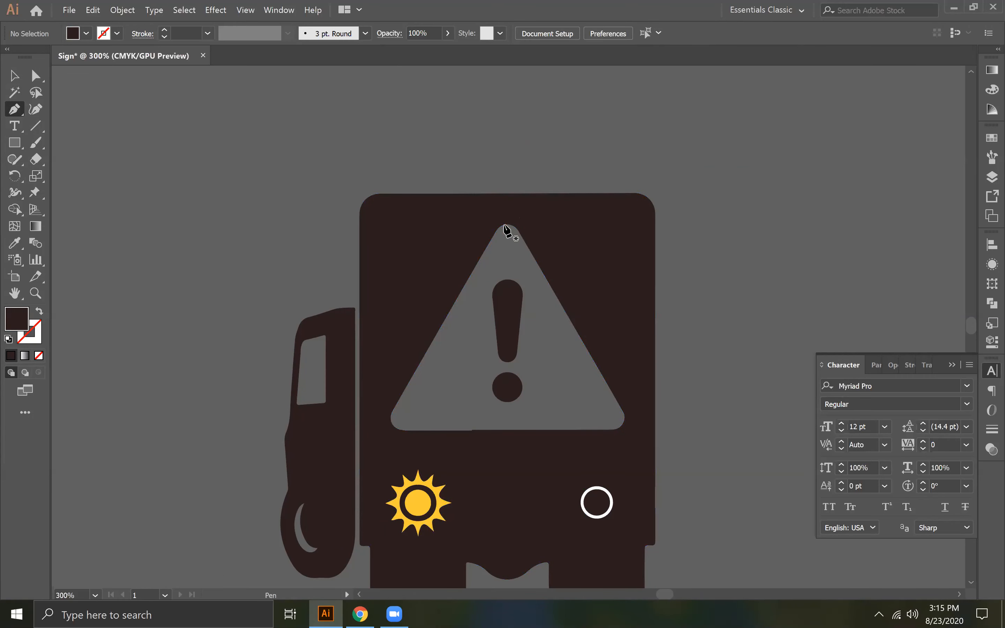
left_click(507, 200)
left_click(371, 430)
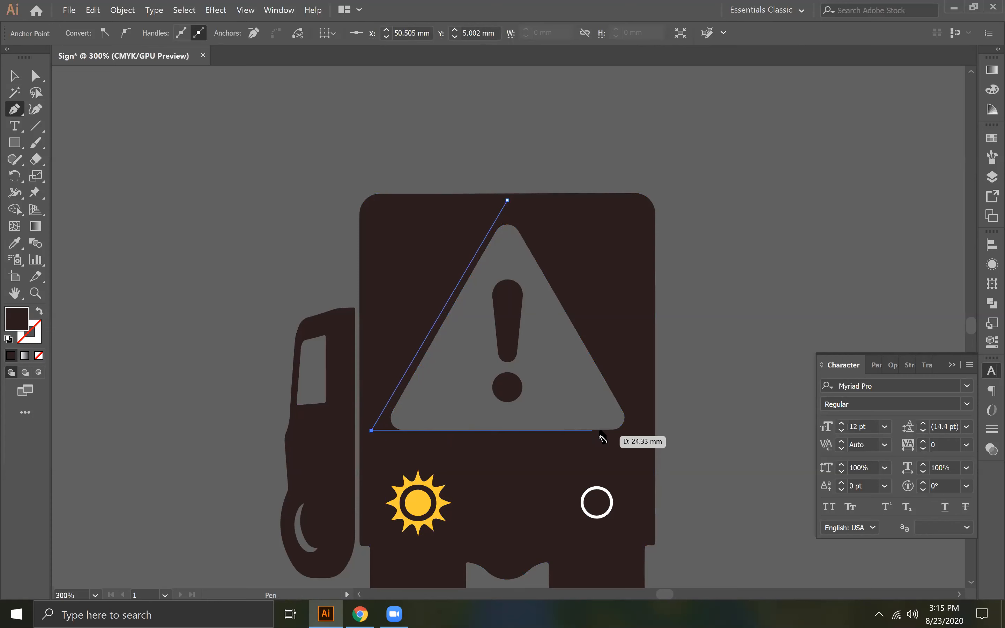
left_click(640, 432)
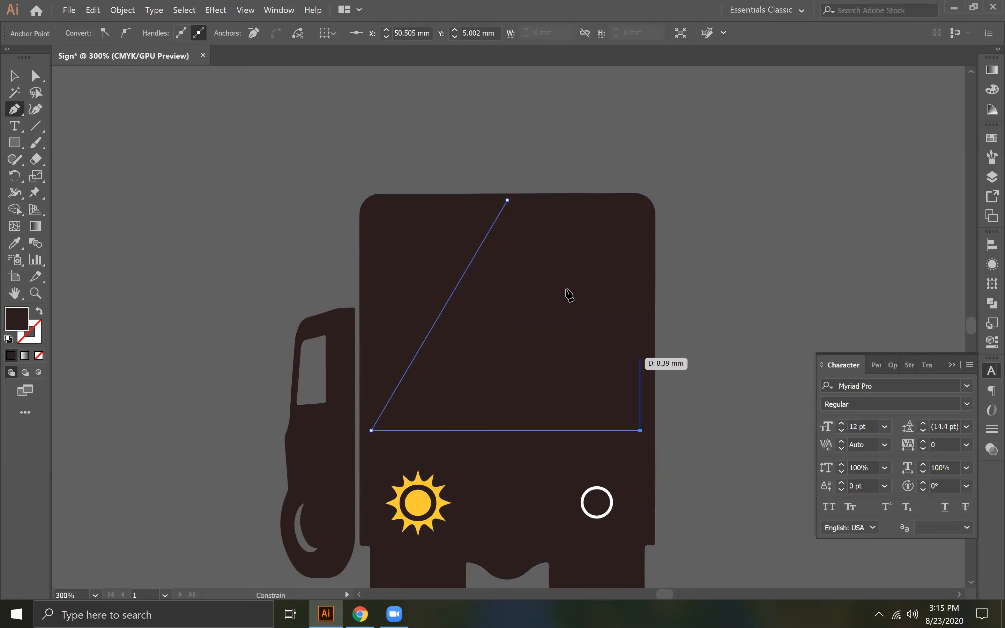
left_click(507, 201)
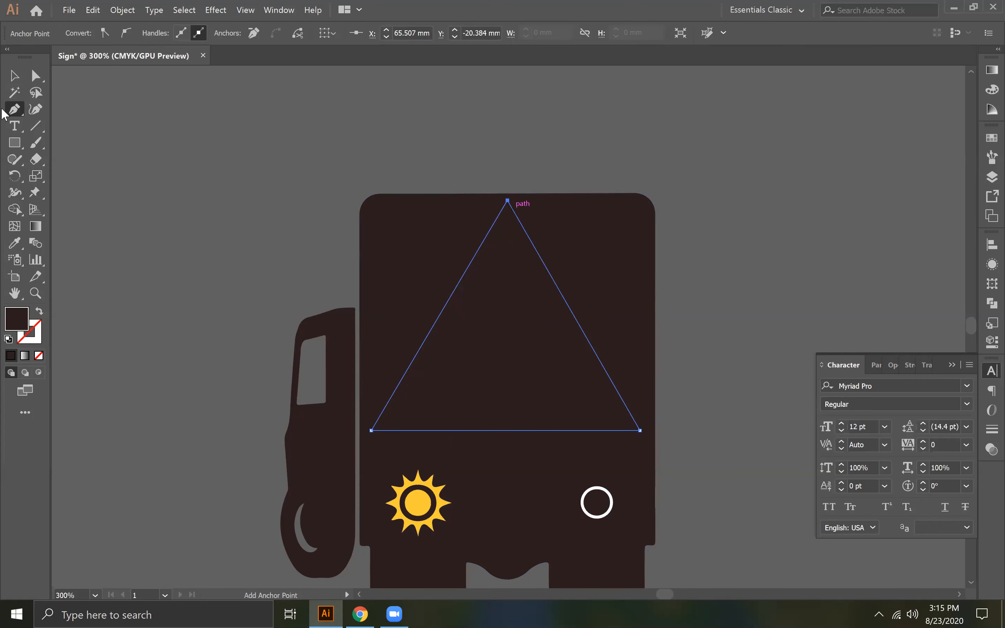
- Change the fill of the newly drawn triangle to bright red
left_click(14, 75)
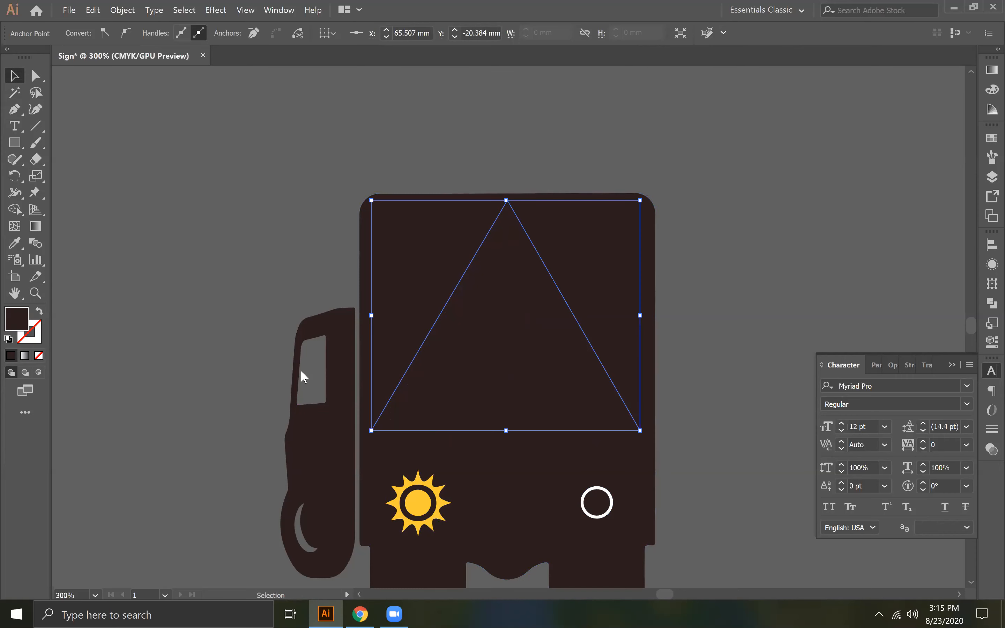
double_click(17, 319)
left_click_drag(279, 348, 304, 287)
left_click(472, 308)
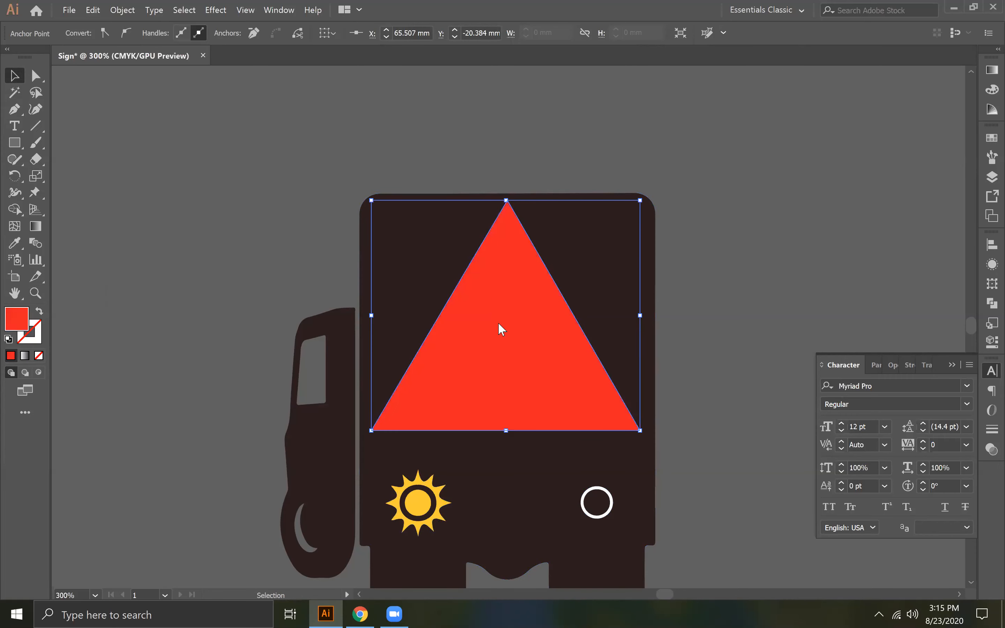
- Send the red triangle to the back behind the truck body and deselect it
right_click(492, 301)
mouse_move(559, 481)
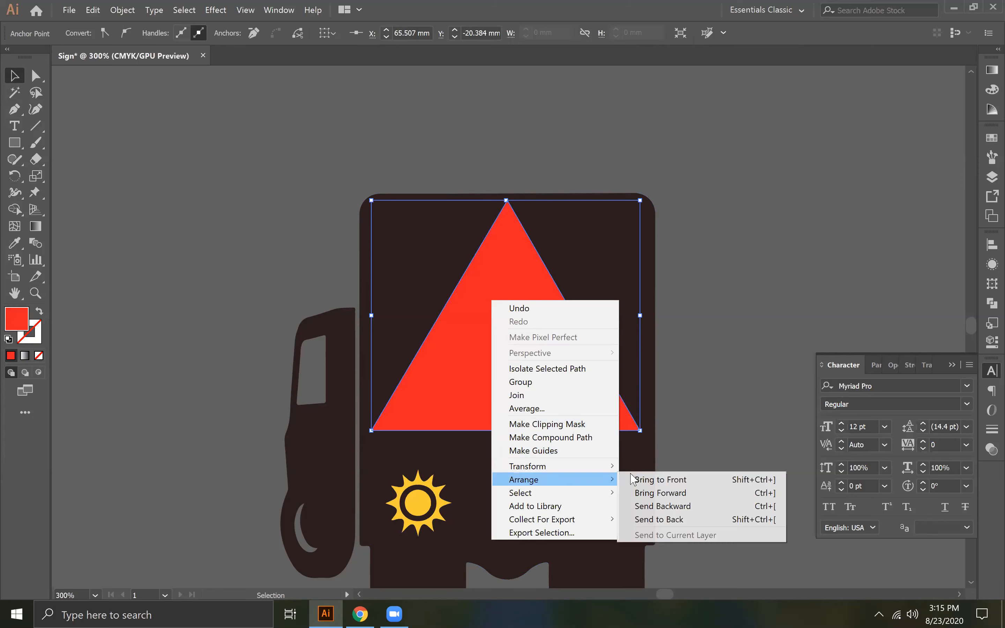
left_click(664, 520)
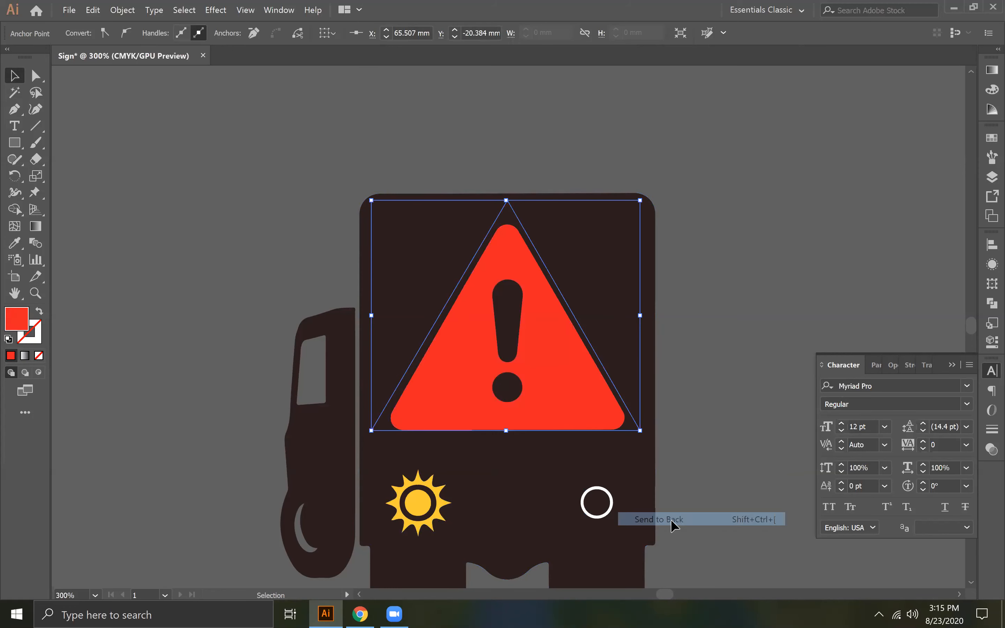
left_click(691, 354)
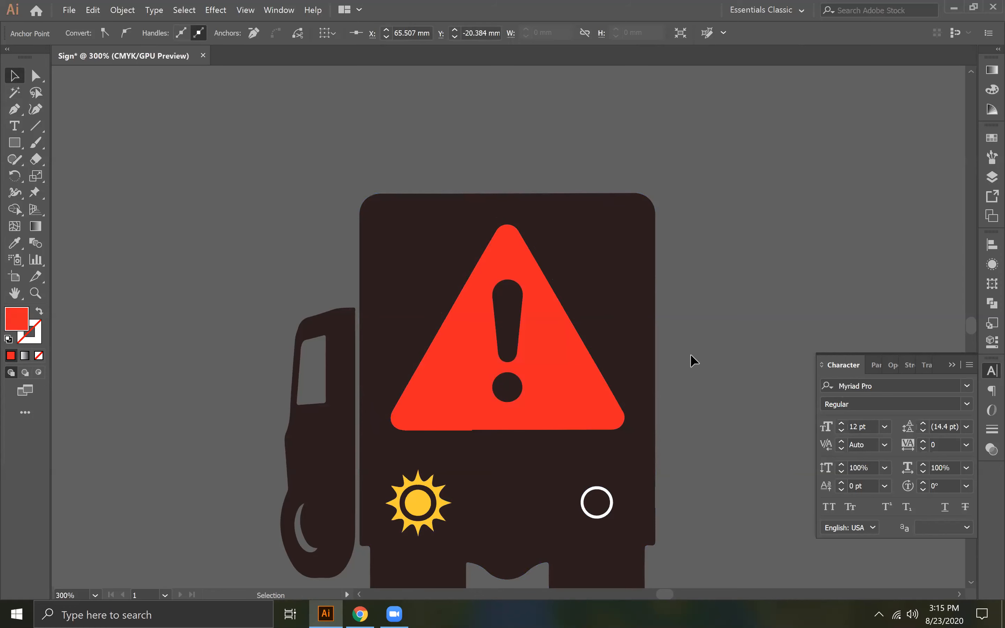
- Undo the replacement triangle and the deletions of the sign's white center and original red border
key("ctrl+z")
key("ctrl+z")
key("ctrl+z")
key("ctrl+z")
key("ctrl+z")
key("ctrl+z")
key("ctrl+z")
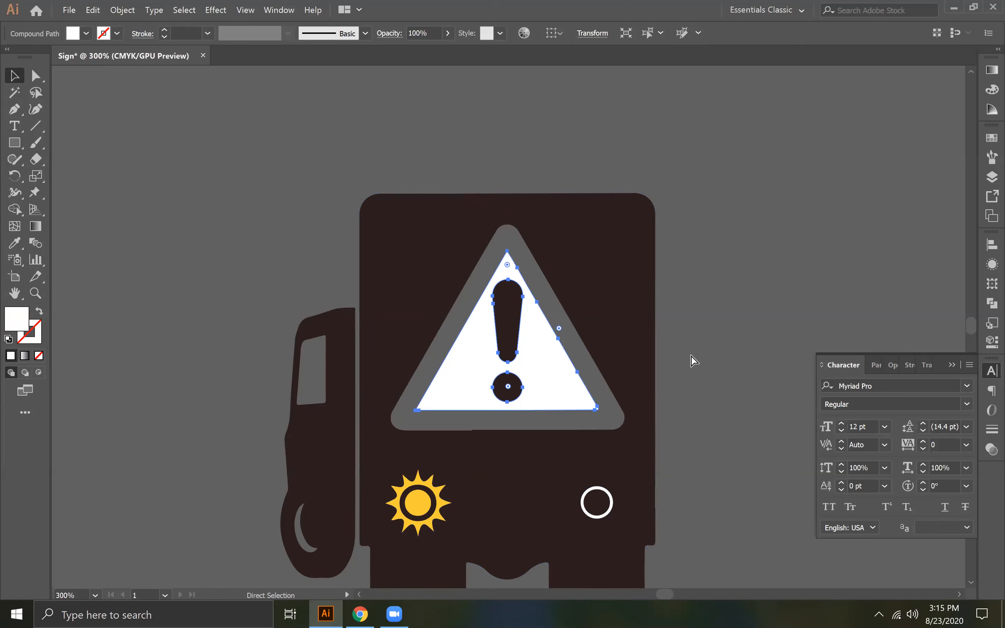
key("ctrl+z")
key("v")
key("ctrl+shift+a")
key("ctrl+z")
key("ctrl+z")
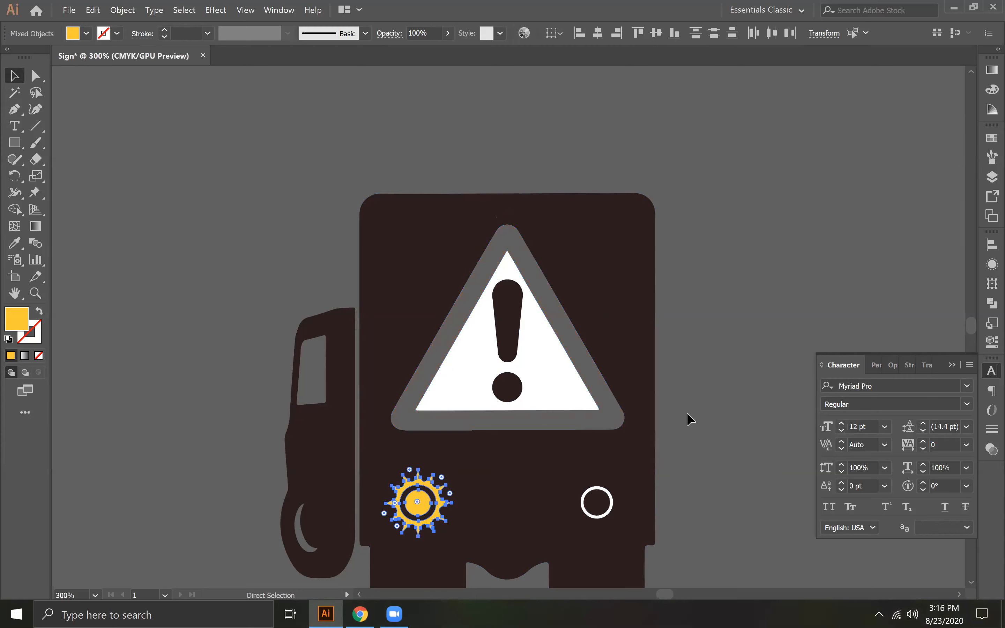
key("ctrl+z")
left_click(487, 433)
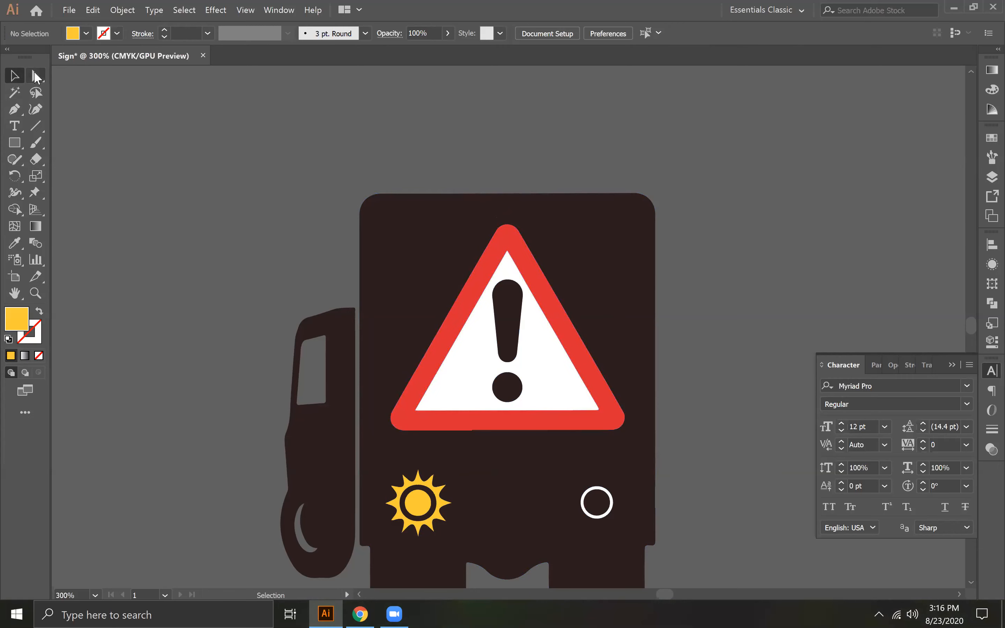
- Remove the two stray anchor points at the small notch in the bottom edge of the sign's red border
left_click(36, 76)
left_click(472, 430)
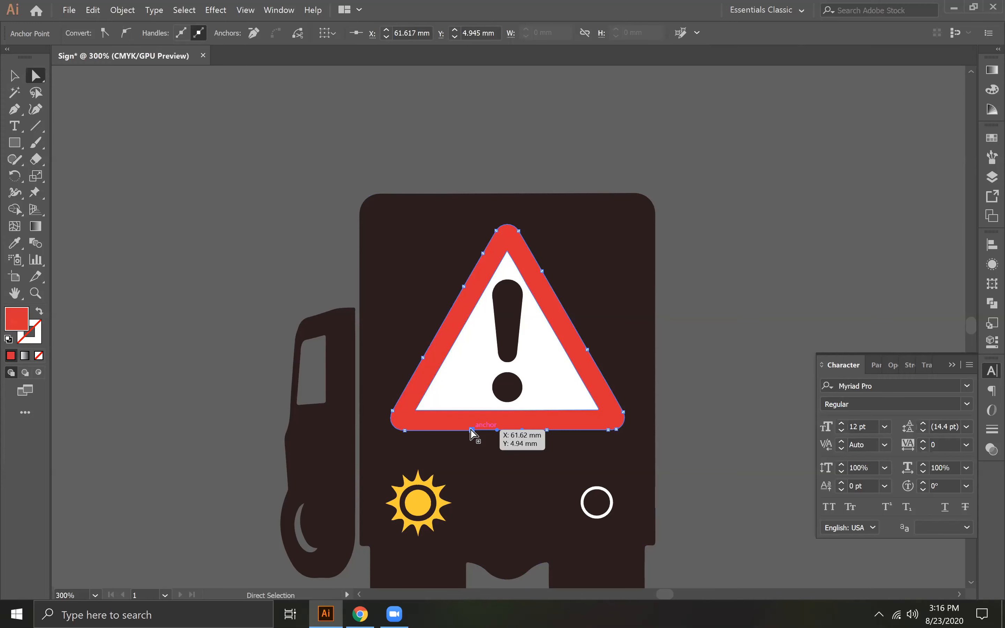
scroll(471, 433, "up", 5)
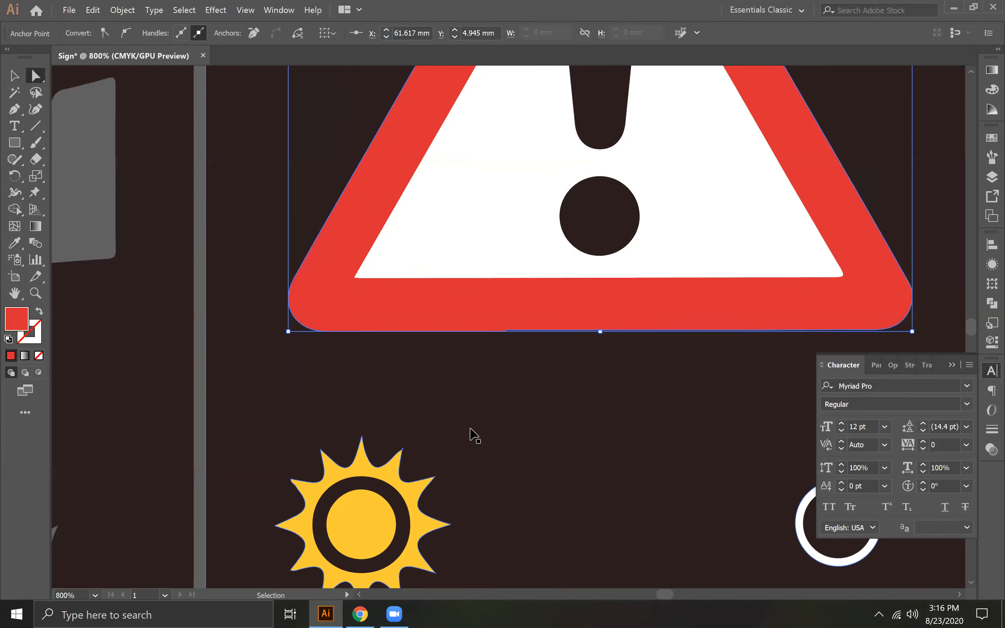
left_click_drag(570, 371, 308, 395)
left_click_drag(577, 331, 203, 342)
left_click_drag(651, 342, 514, 217)
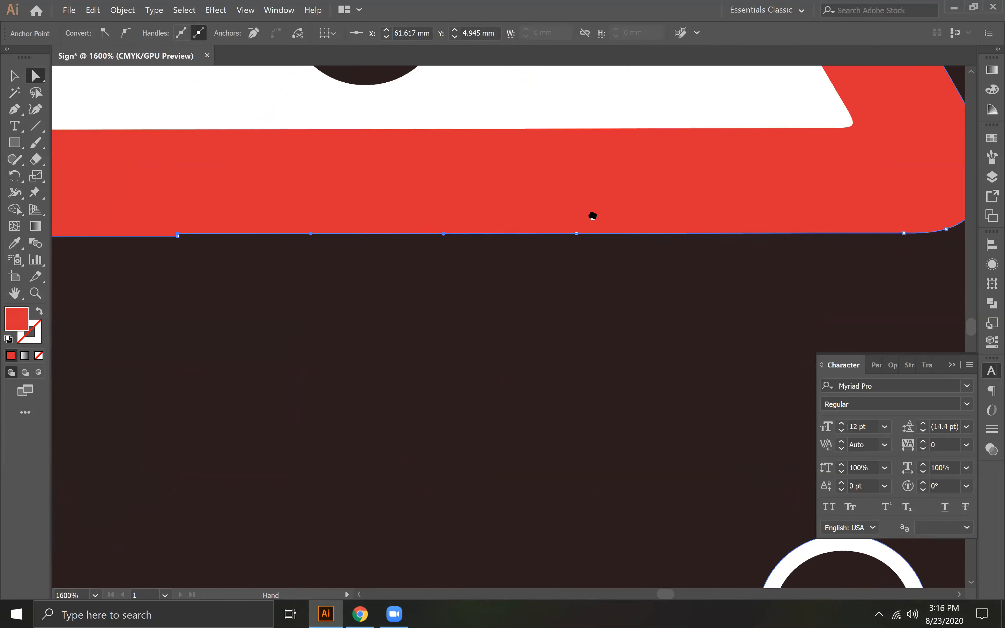
left_click_drag(14, 110, 47, 143)
left_click(262, 229)
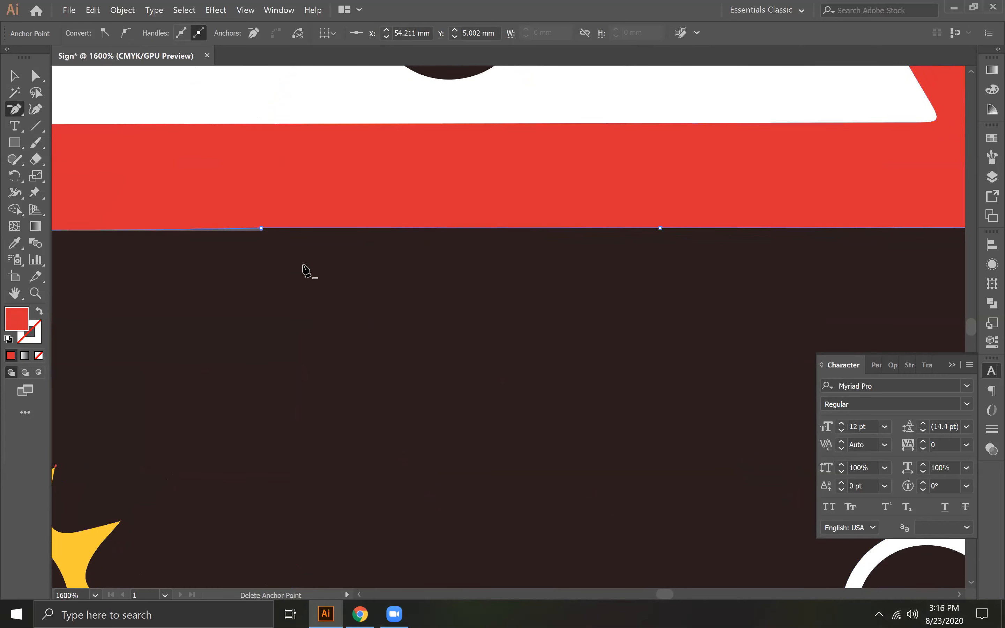
left_click(261, 228)
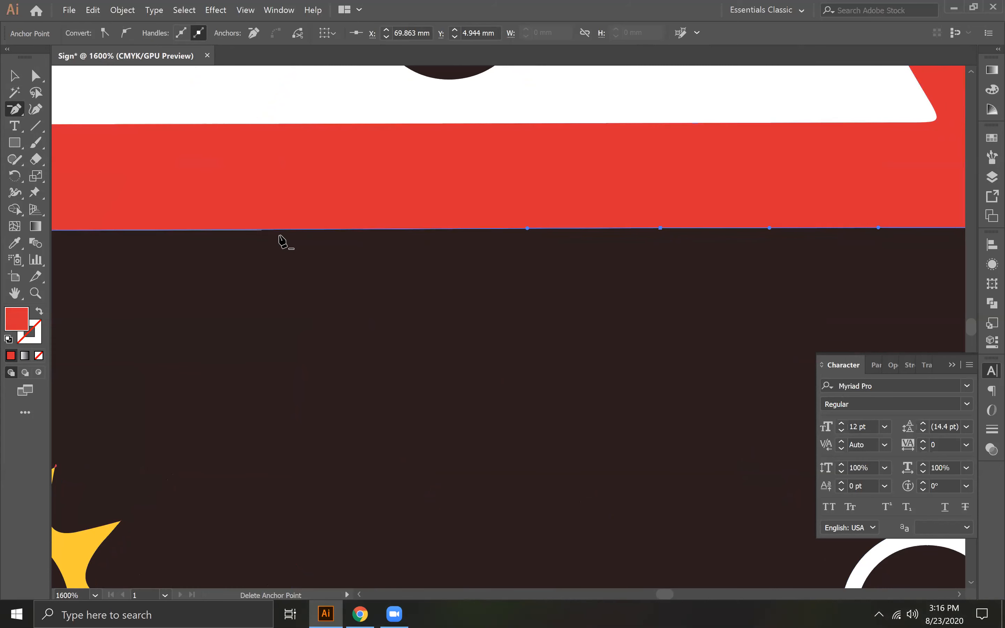
- Remove another redundant anchor point along the bottom edge of the red border with the Delete Anchor Point tool
key("space")
left_click_drag(529, 215, 559, 221)
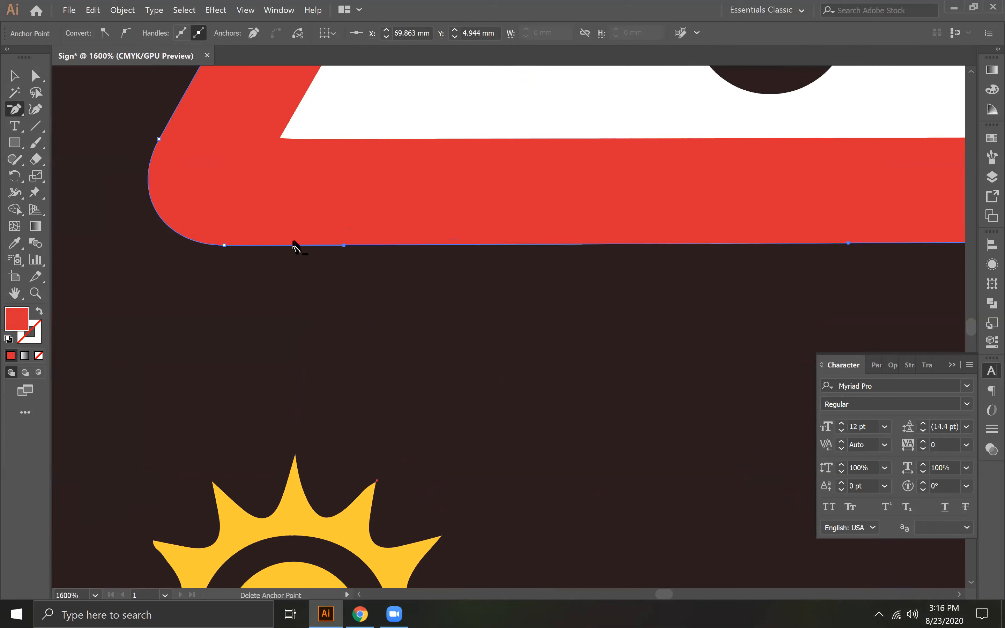
left_click(344, 248)
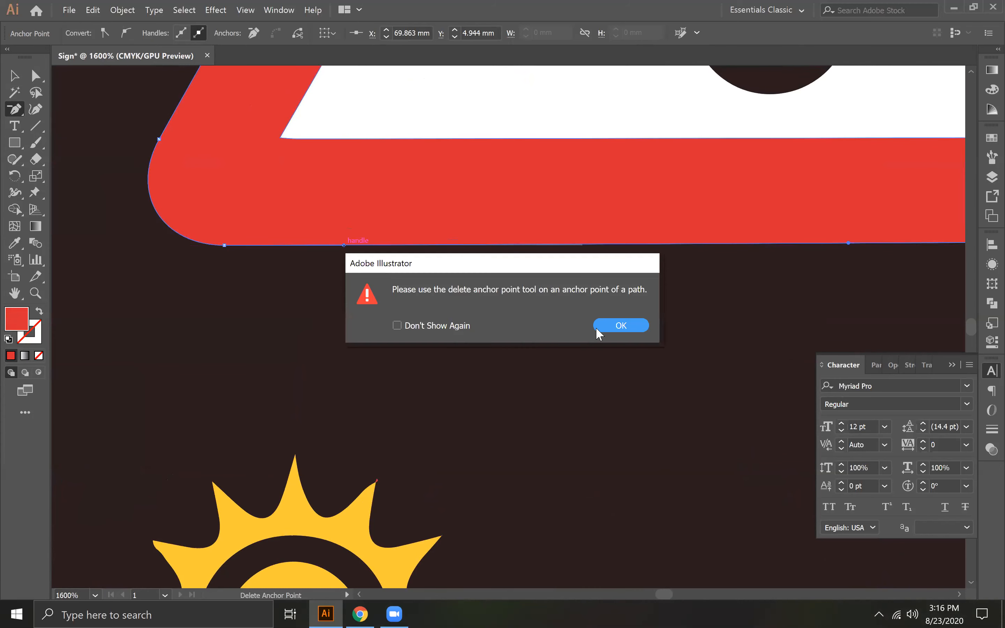
left_click(598, 328)
left_click_drag(634, 288, 409, 297)
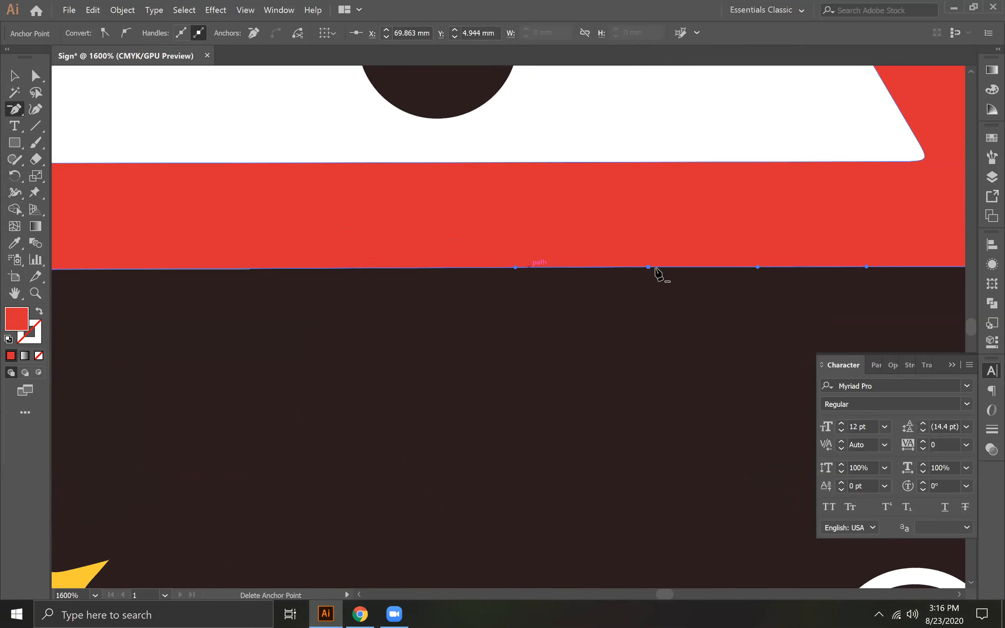
left_click(649, 267)
left_click_drag(792, 326, 513, 360)
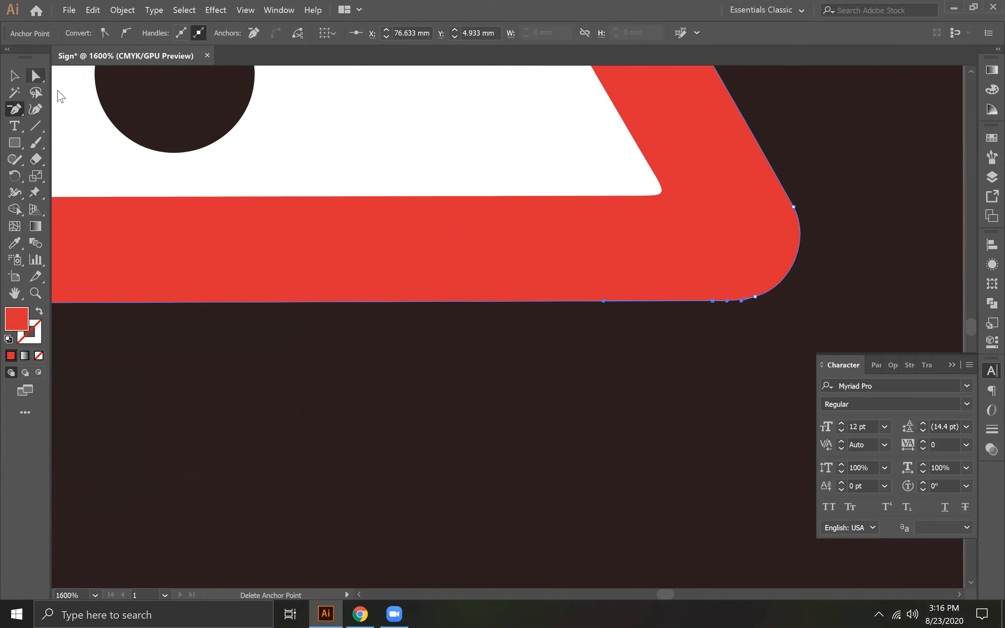
- Examine the bottom edge of the sign's red border and the anchor points of the truck body's cutout along it
key("a")
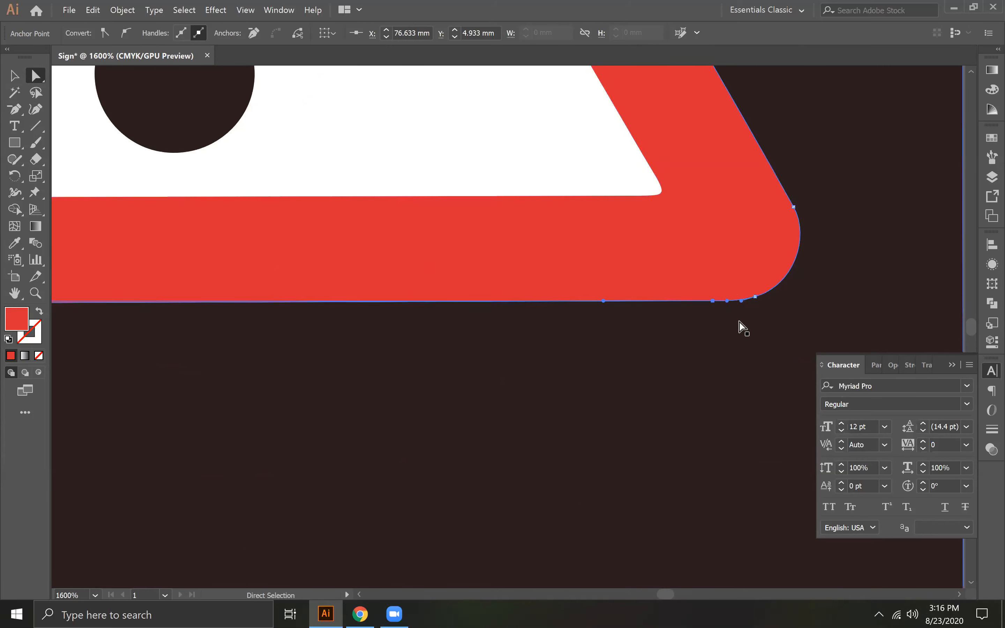
key("ctrl+minus")
key("ctrl+minus")
key("ctrl+minus")
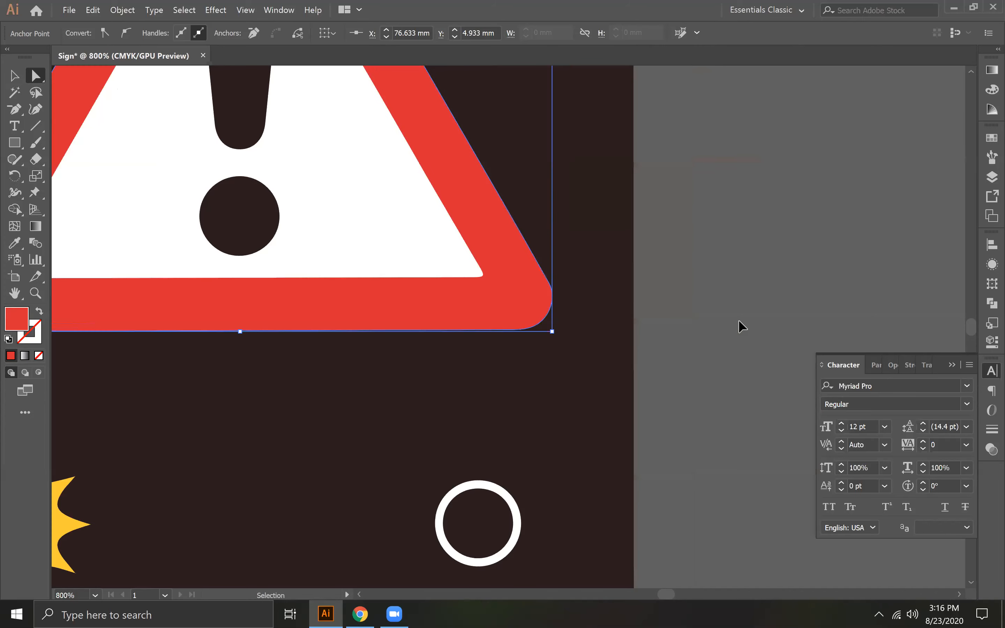
left_click_drag(347, 330, 440, 381)
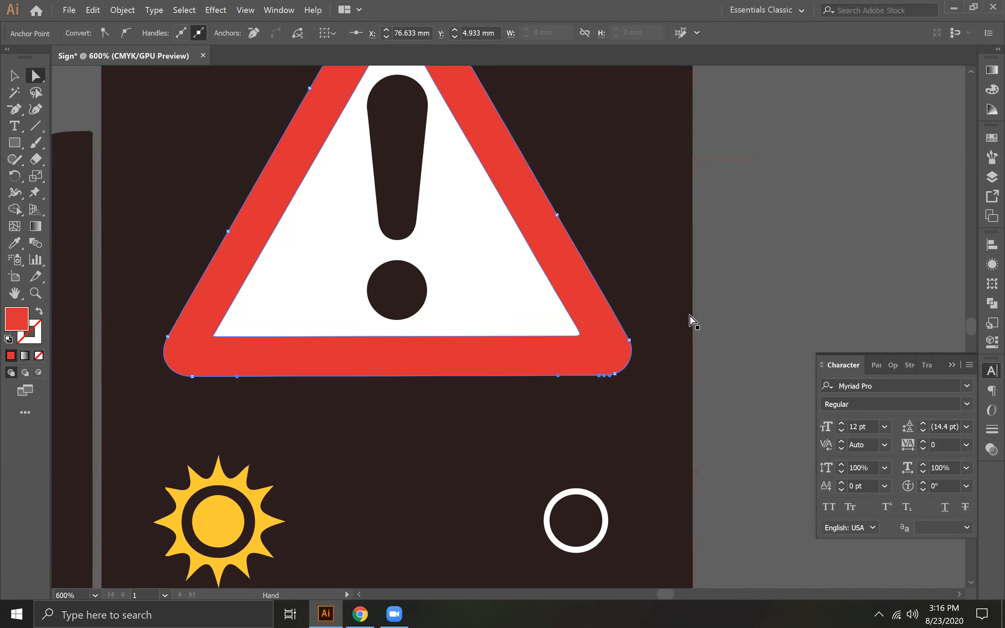
left_click(727, 320)
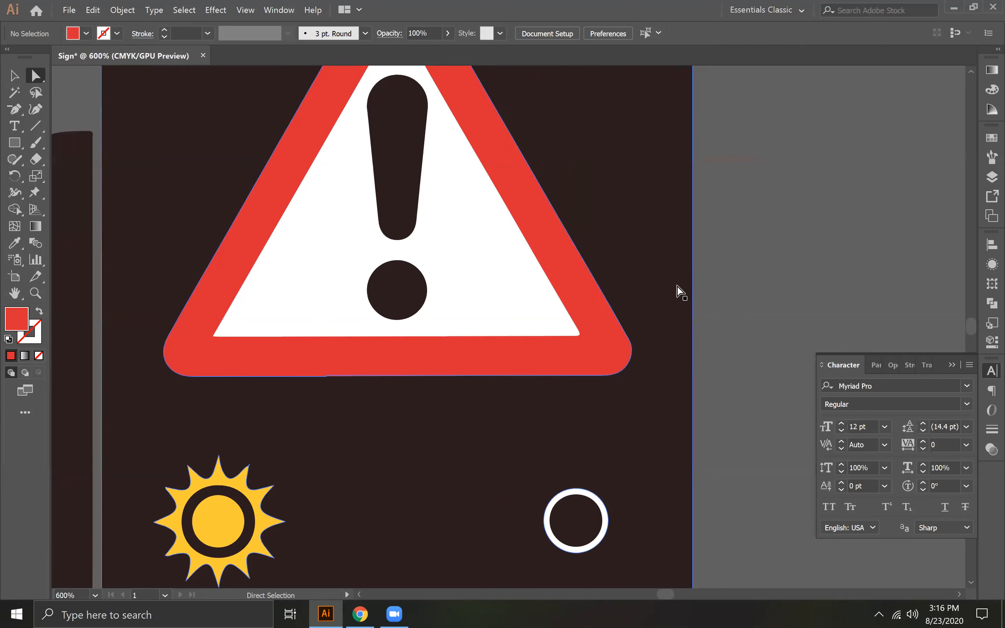
left_click(339, 401)
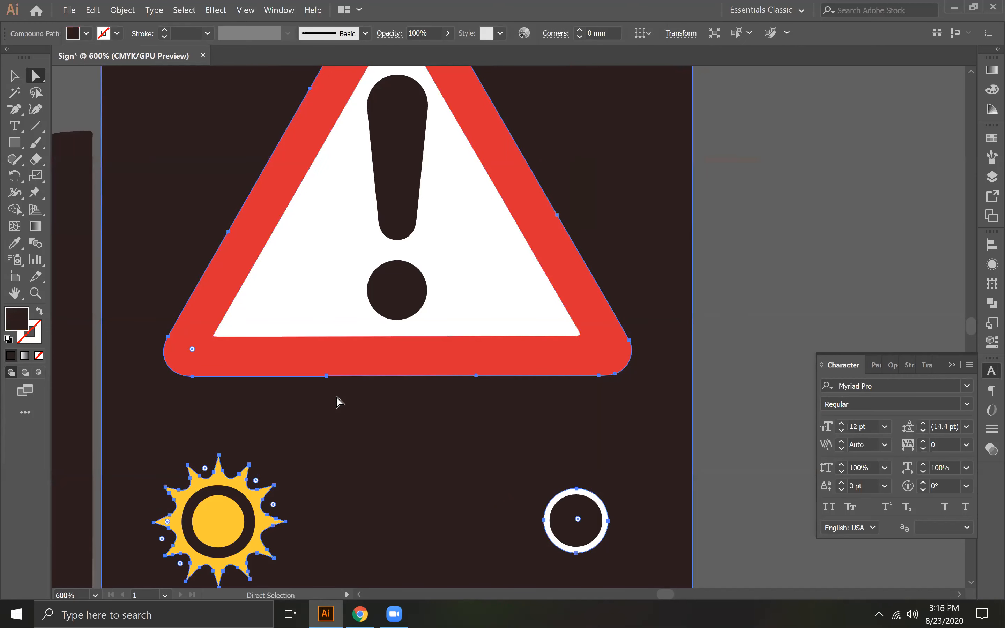
left_click(326, 377)
key("ctrl")
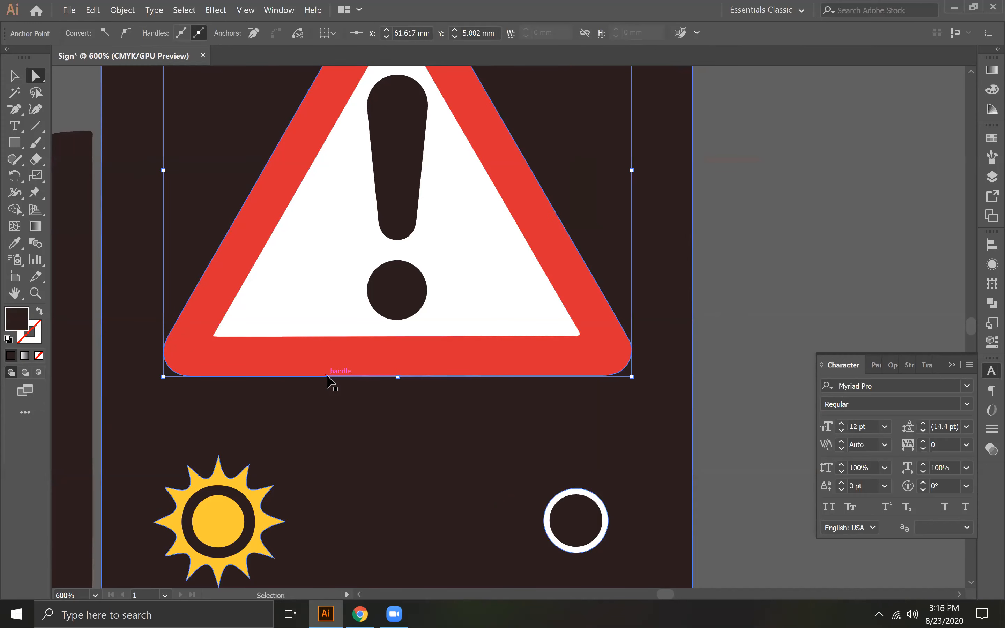
key("ctrl+plus")
key("ctrl+plus")
key("ctrl+minus")
key("ctrl+minus")
key("ctrl+minus")
key("ctrl+minus")
key("ctrl+minus")
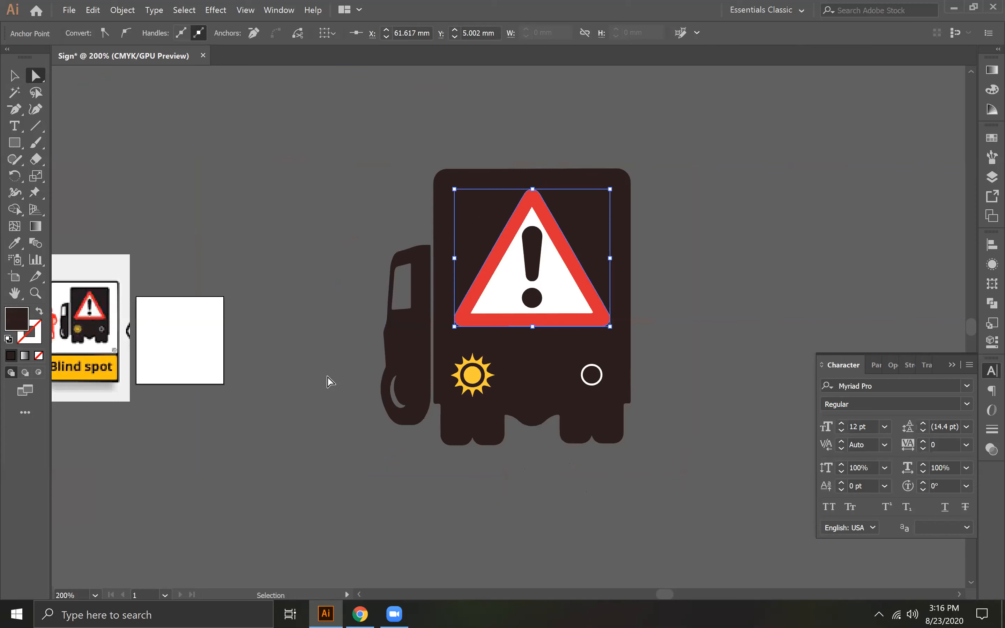
left_click(15, 77)
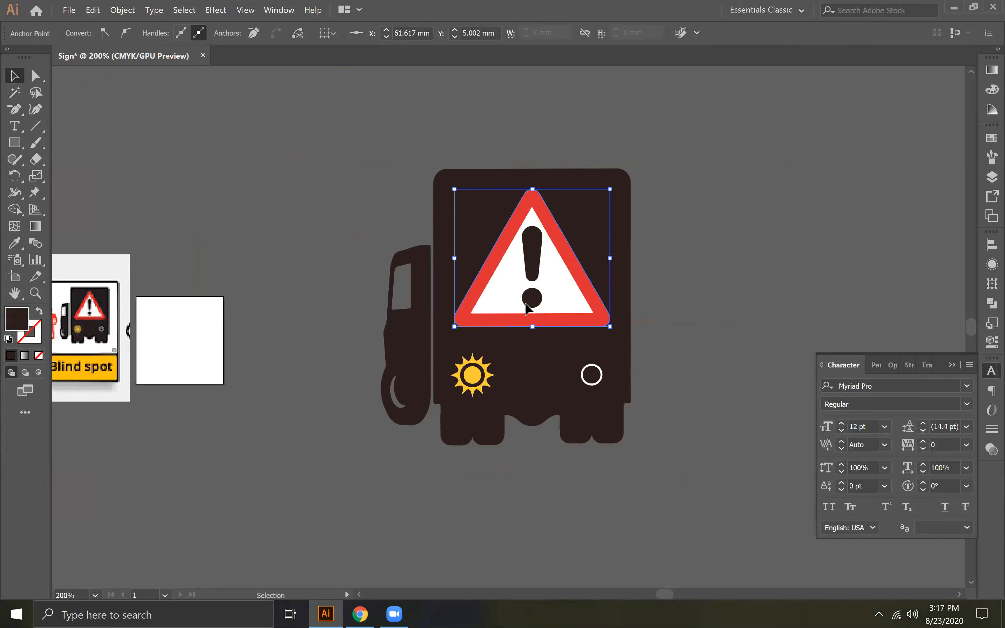
key("ctrl+shift+a")
left_click(470, 296)
left_click(494, 299, "shift")
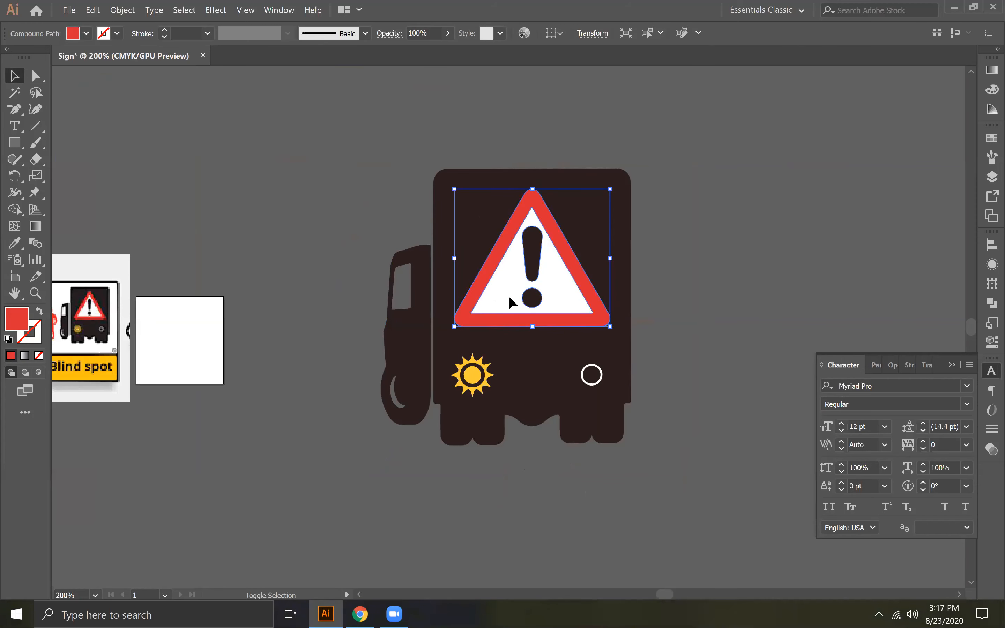
left_click(535, 271, "shift")
double_click(535, 303, "shift")
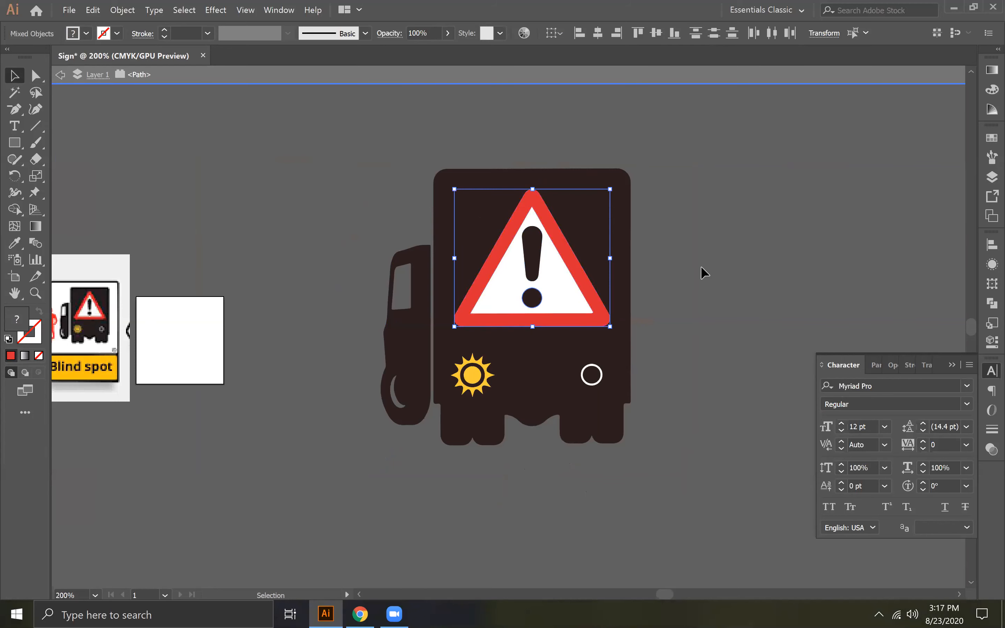
left_click(63, 76)
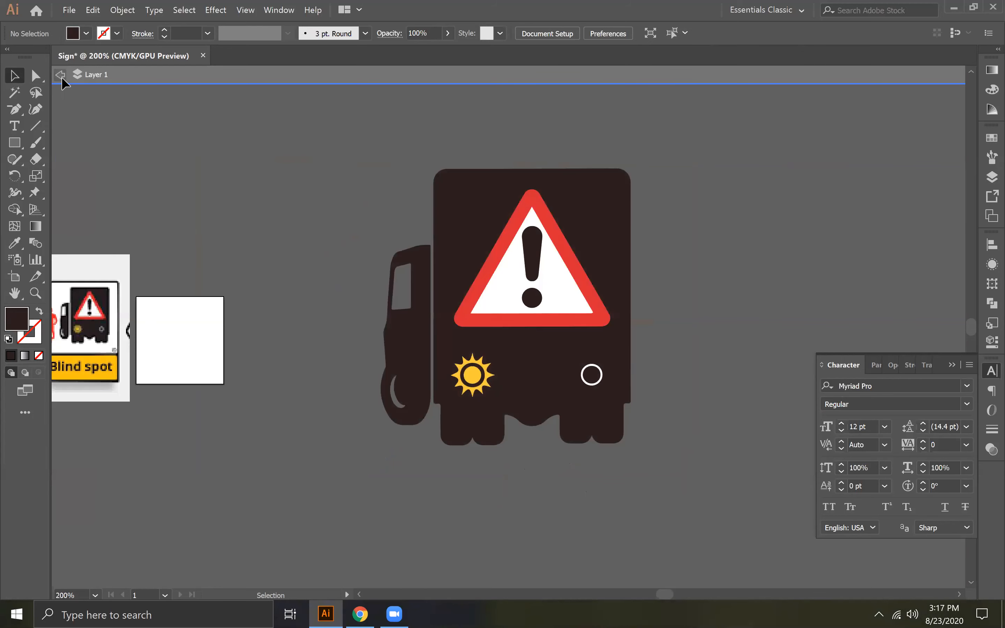
- Delete the dark exclamation mark's bar and dot from the warning sign
left_click(528, 270)
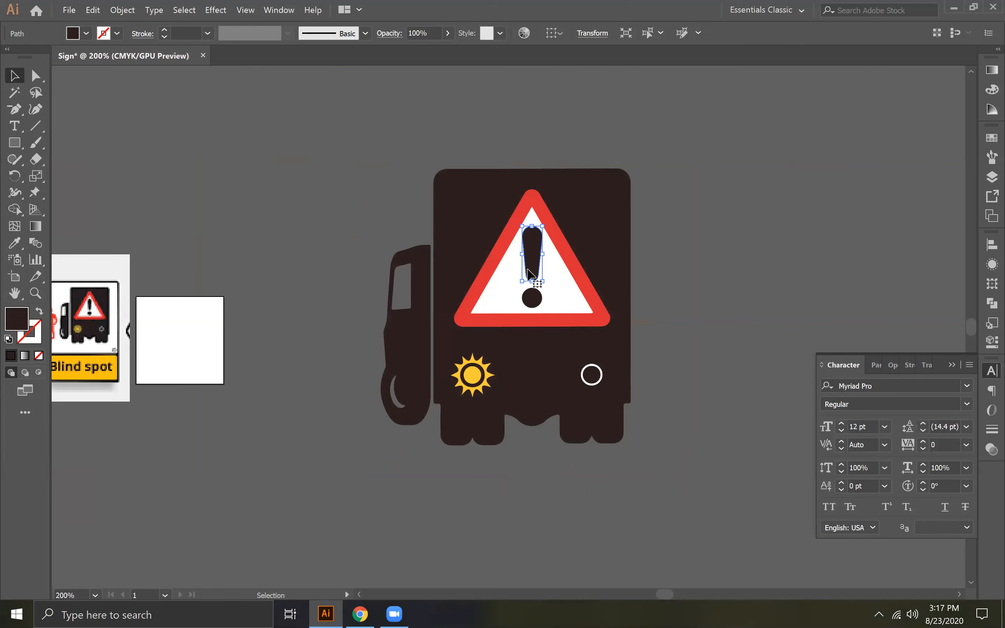
left_click(534, 300, "shift")
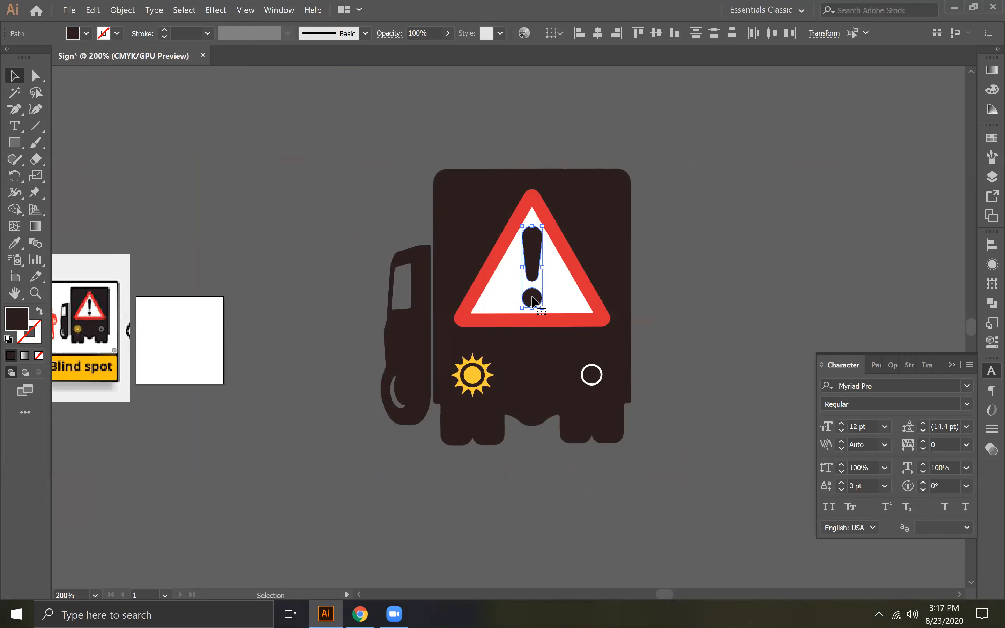
key("Delete")
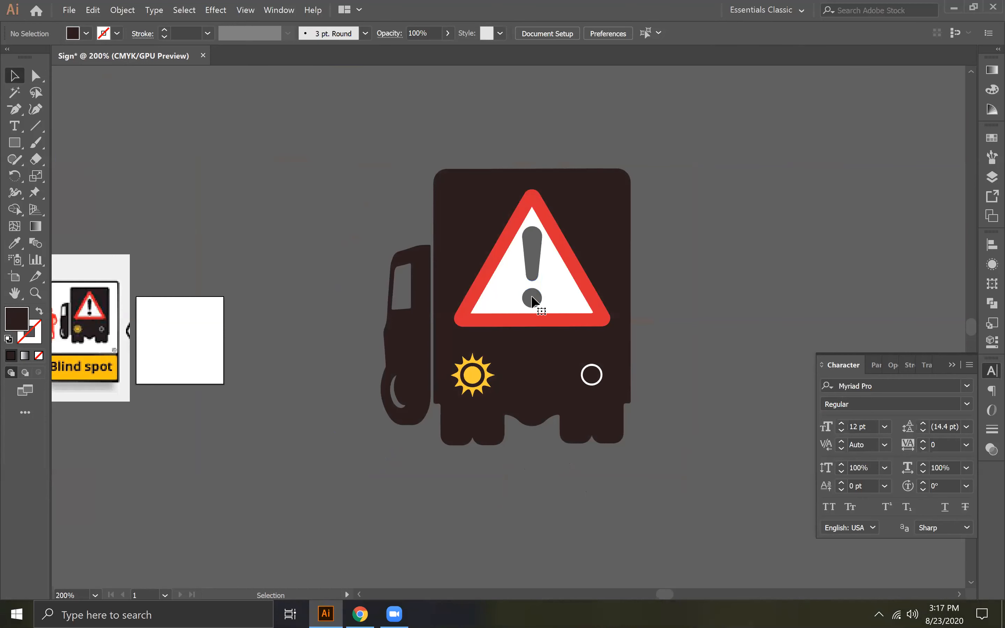
- Move the sign's white center and red border together off the truck body onto the empty canvas beside it
left_click(506, 305)
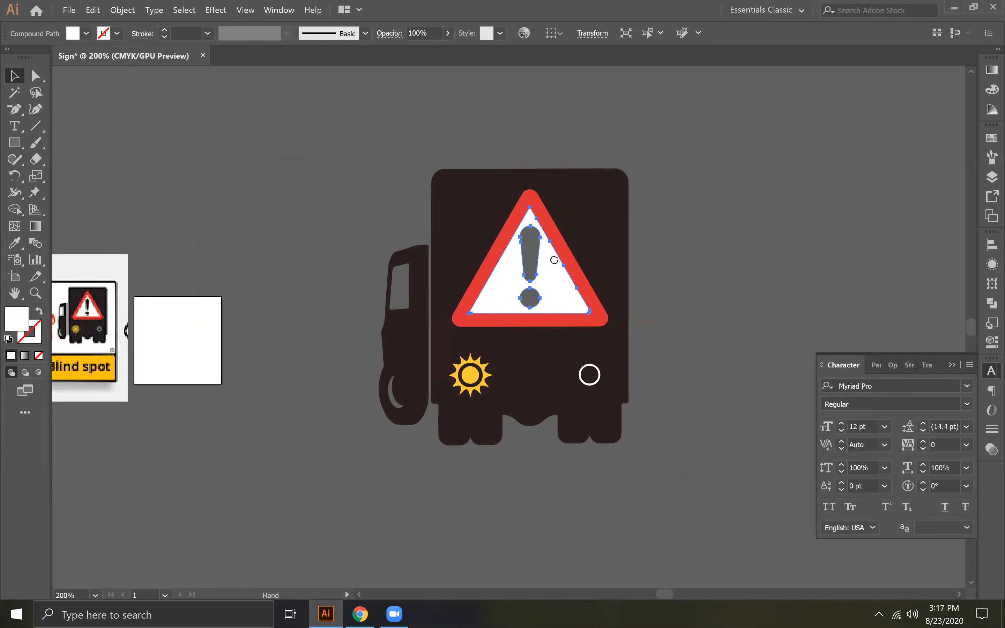
scroll(552, 258, "right", 3)
left_click(16, 110)
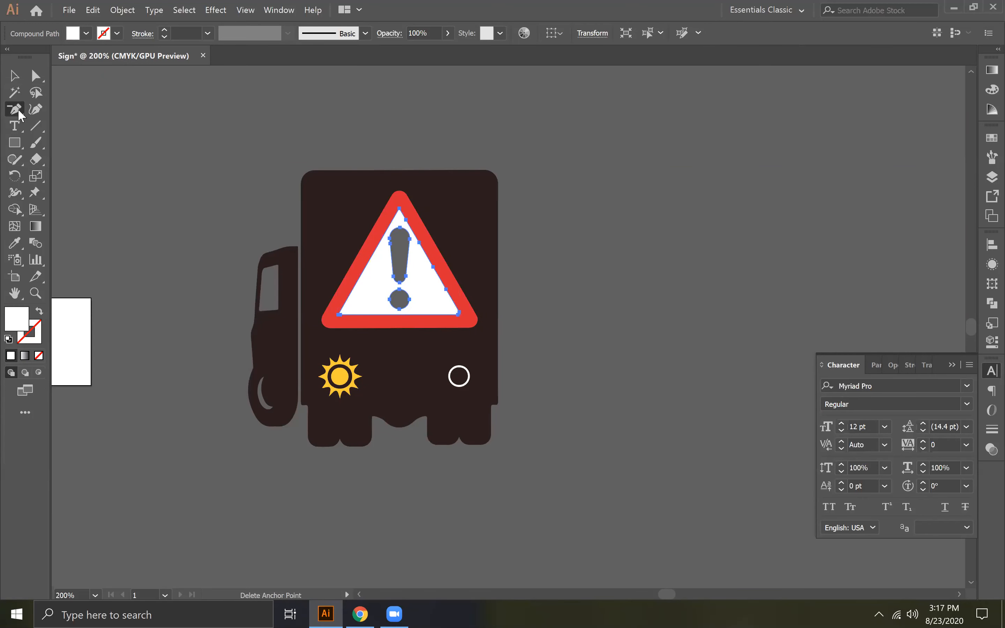
left_click(14, 77)
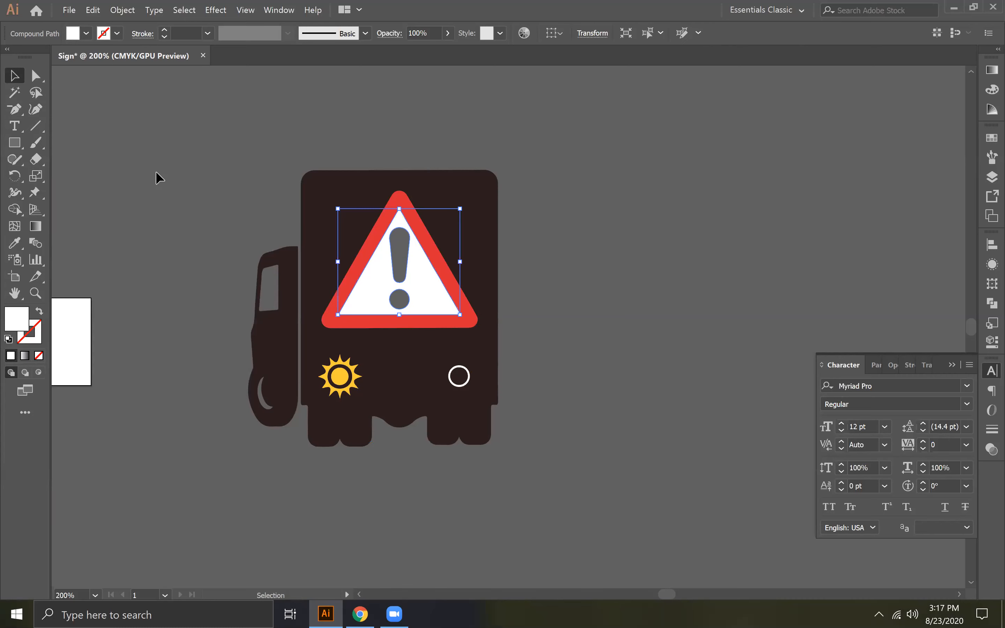
key("ctrl+shift+a")
left_click(370, 300)
left_click(325, 321)
left_click_drag(377, 289, 693, 244)
- Fill the triangular hole in the truck body with its own dark color using the Blob Brush, and deselect it
left_click(359, 196)
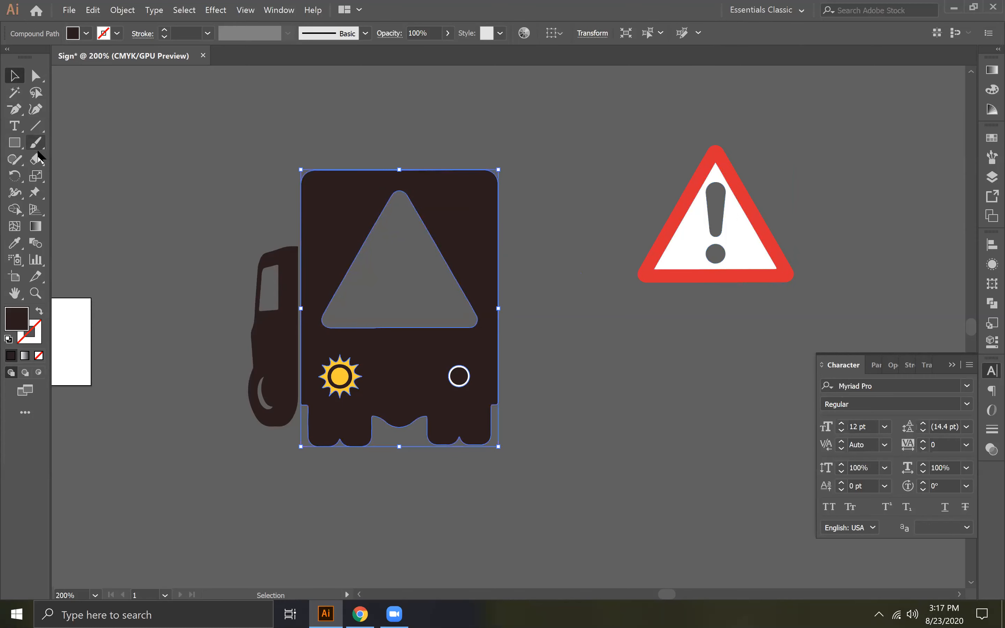
left_click_drag(36, 143, 69, 156)
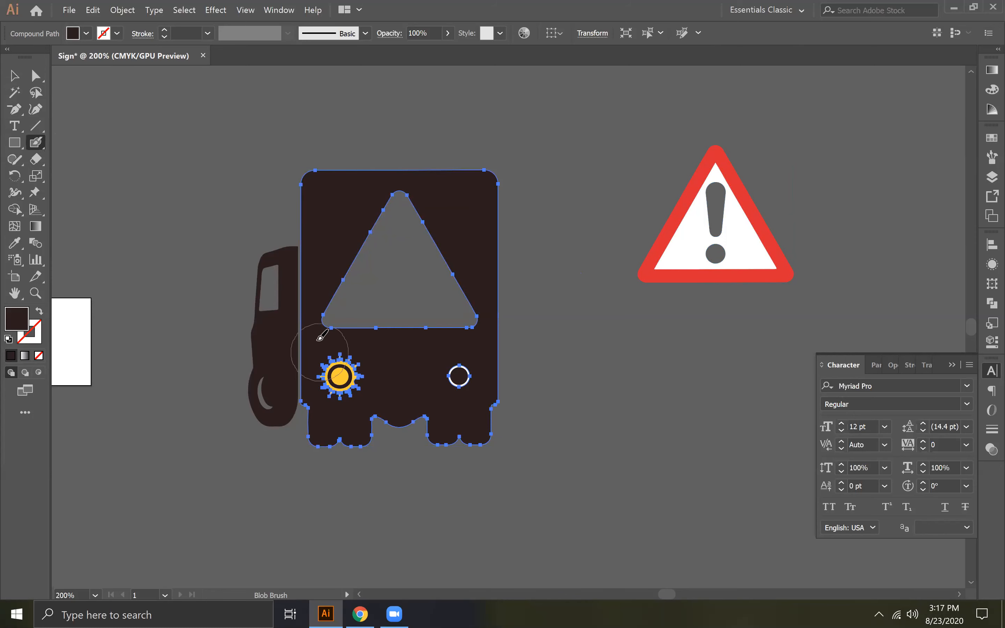
mouse_move(381, 242)
left_mouse_down()
mouse_move(399, 202)
mouse_move(467, 293)
mouse_move(442, 310)
mouse_move(382, 314)
mouse_move(416, 266)
left_mouse_up()
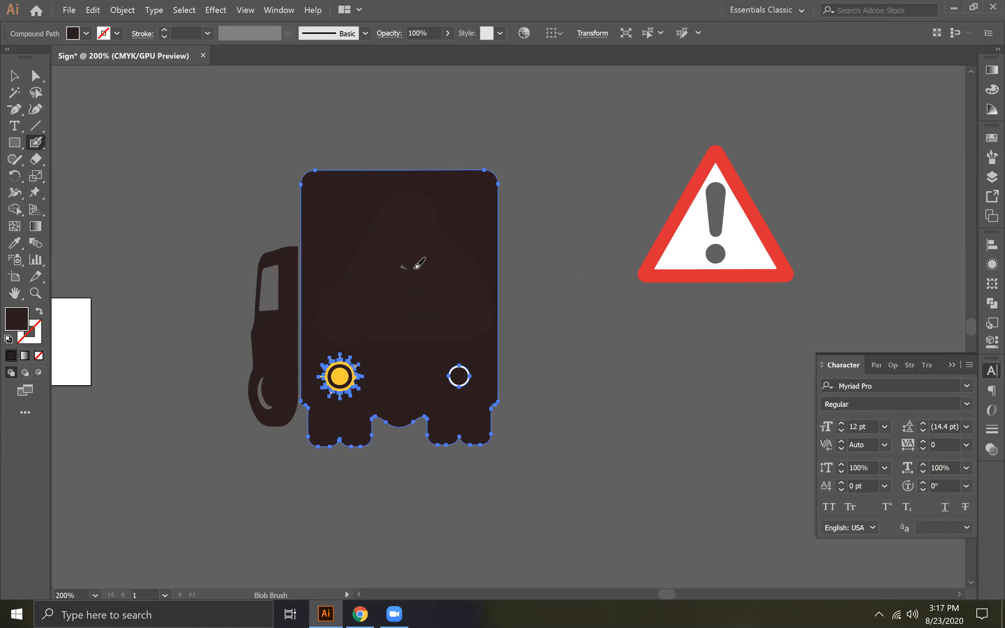
key("ctrl+shift+a")
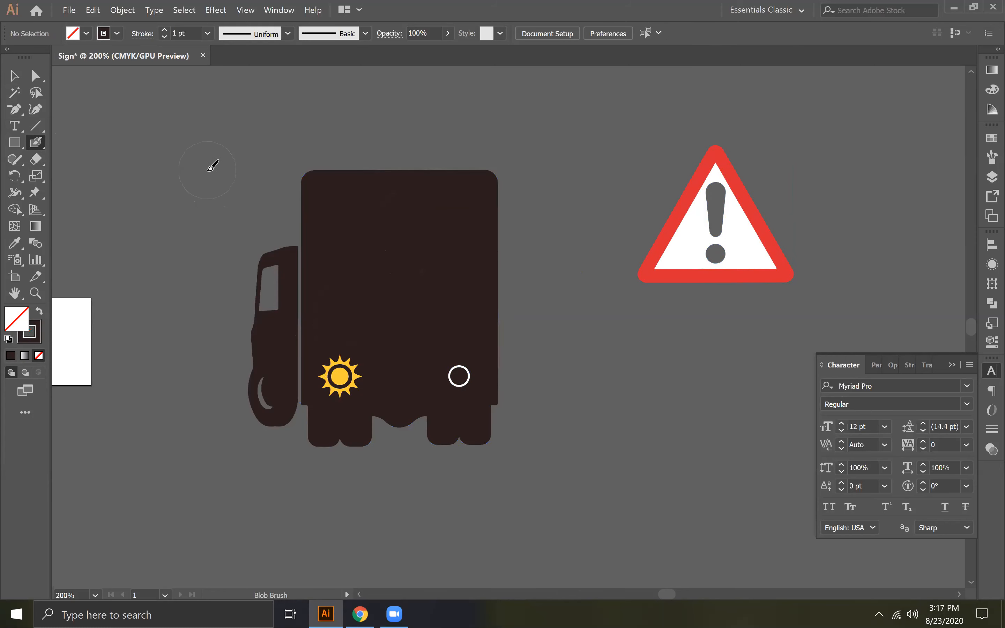
- Examine the edges and anchor points of the relocated sign's red border
key("v")
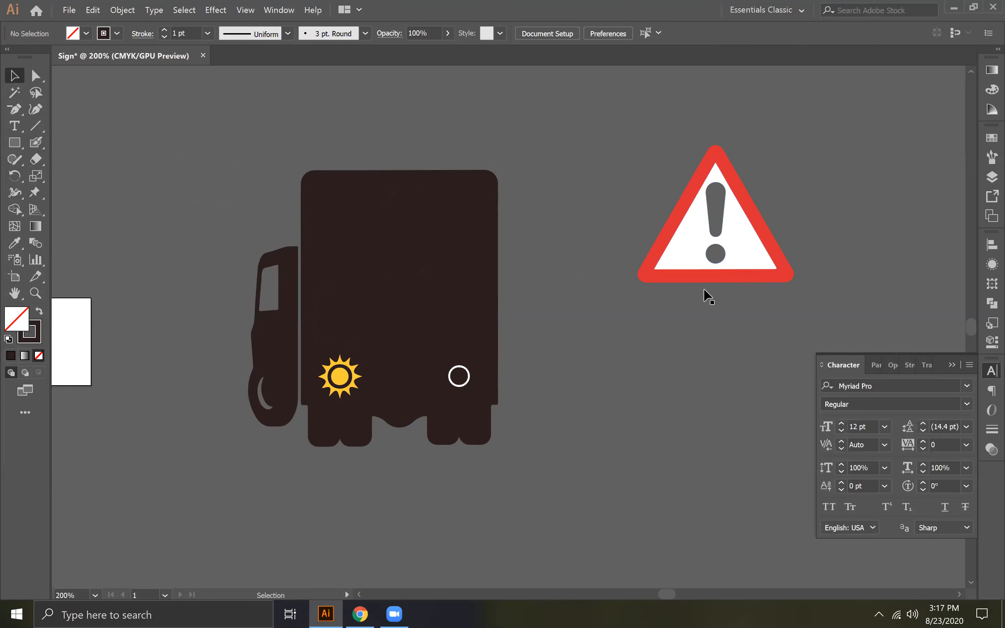
left_click(714, 277)
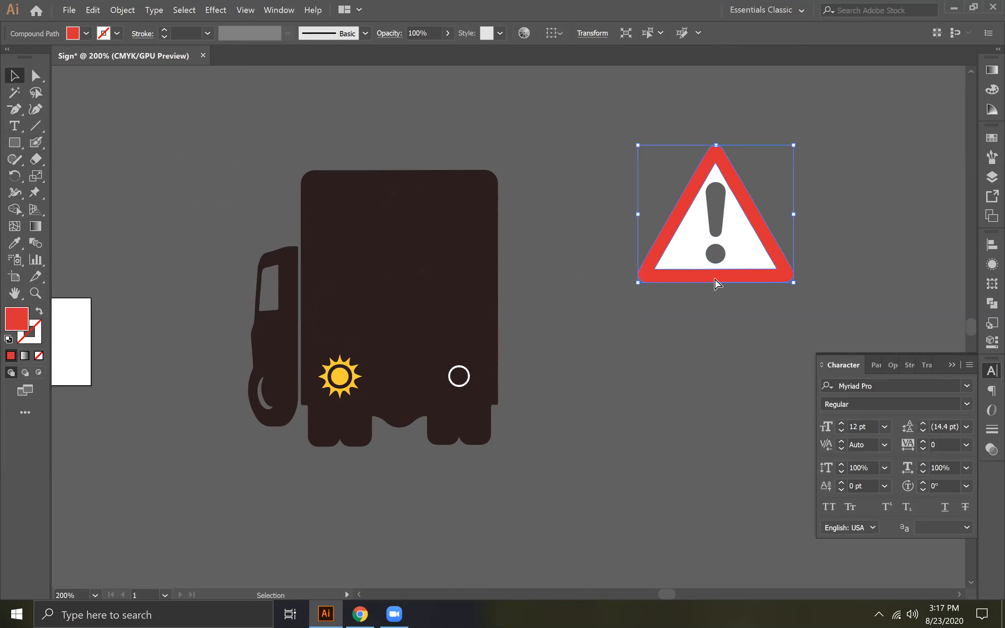
key("a")
key("ctrl+plus")
key("ctrl+plus")
key("ctrl+plus")
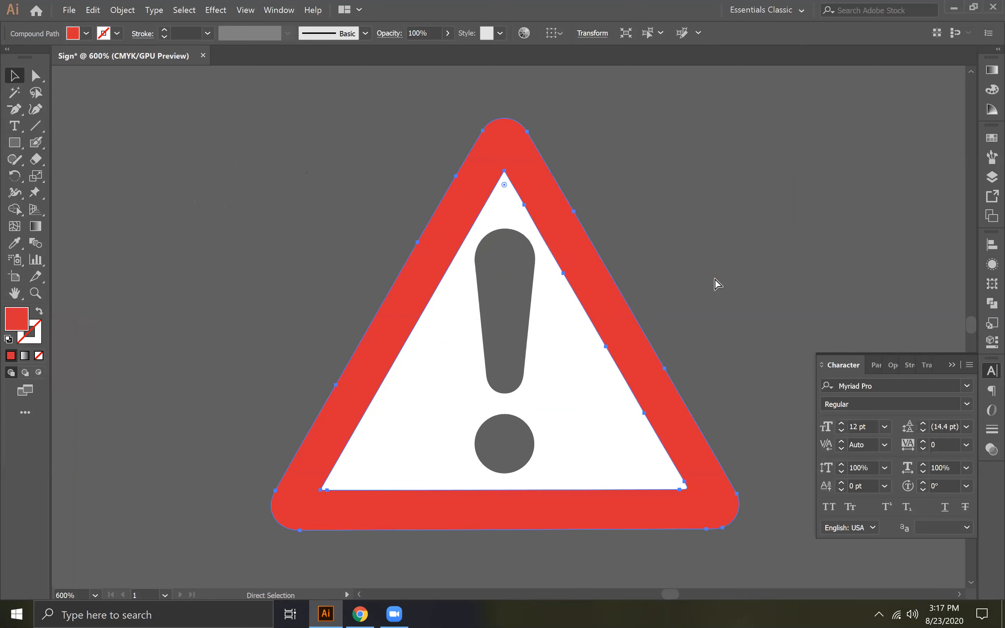
key("ctrl+minus")
key("ctrl+minus")
key("ctrl+minus")
key("ctrl+minus")
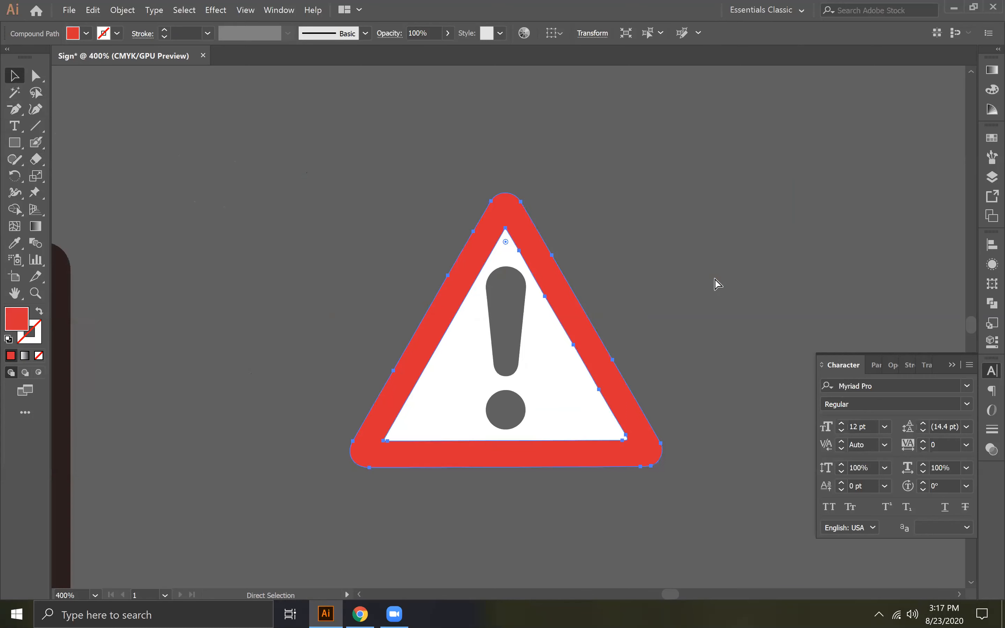
- Group the sign's red border and white center into one object
key("v")
left_click(561, 393)
right_click(513, 348)
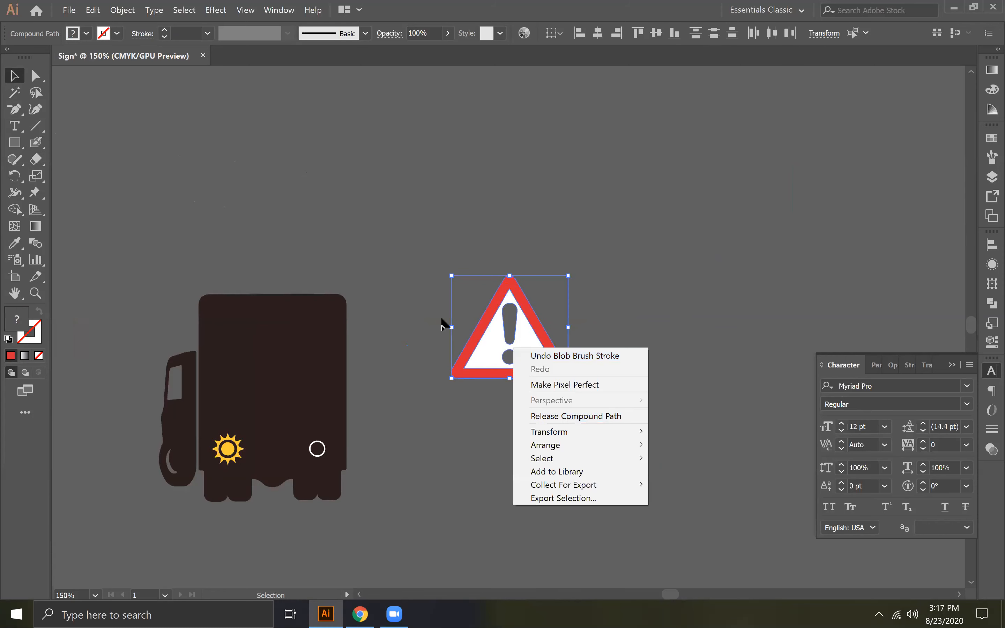
left_click(486, 336)
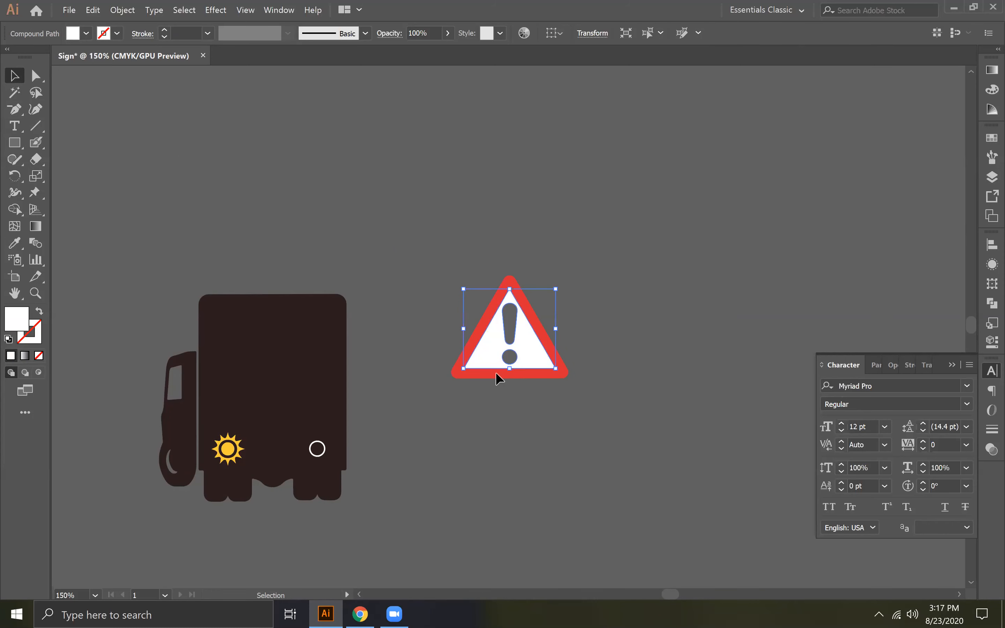
left_click(520, 401)
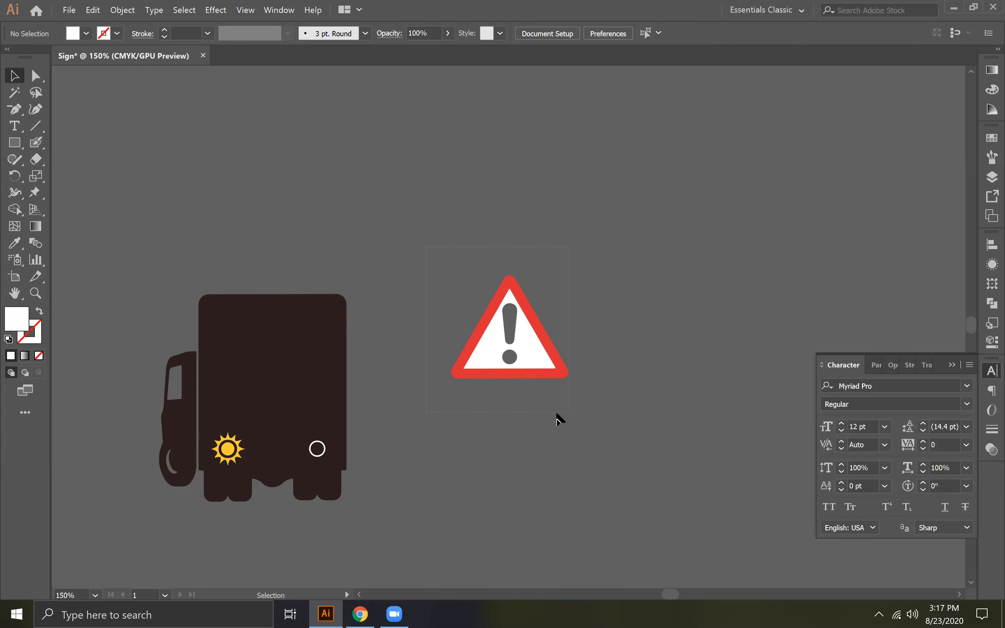
left_click_drag(427, 248, 557, 414)
key("ctrl+g")
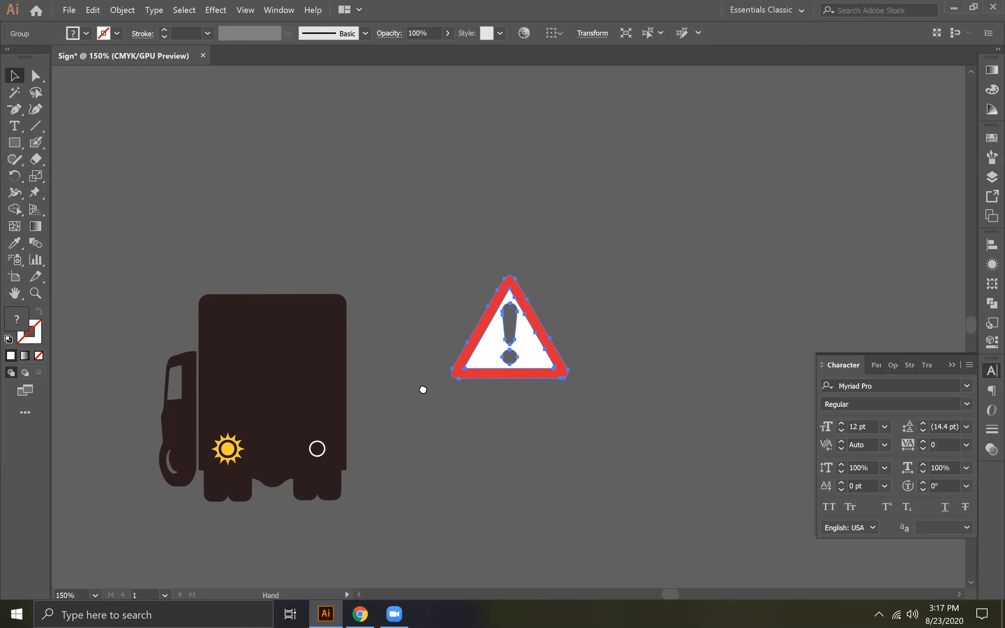
- Place the grouped warning sign back on the truck body above the lights, nudging it slightly left and down
scroll(661, 377, "left", 5)
left_click_drag(711, 374, 483, 407)
key("Left")
key("Left")
key("Left")
key("Left")
key("Left")
key("Left")
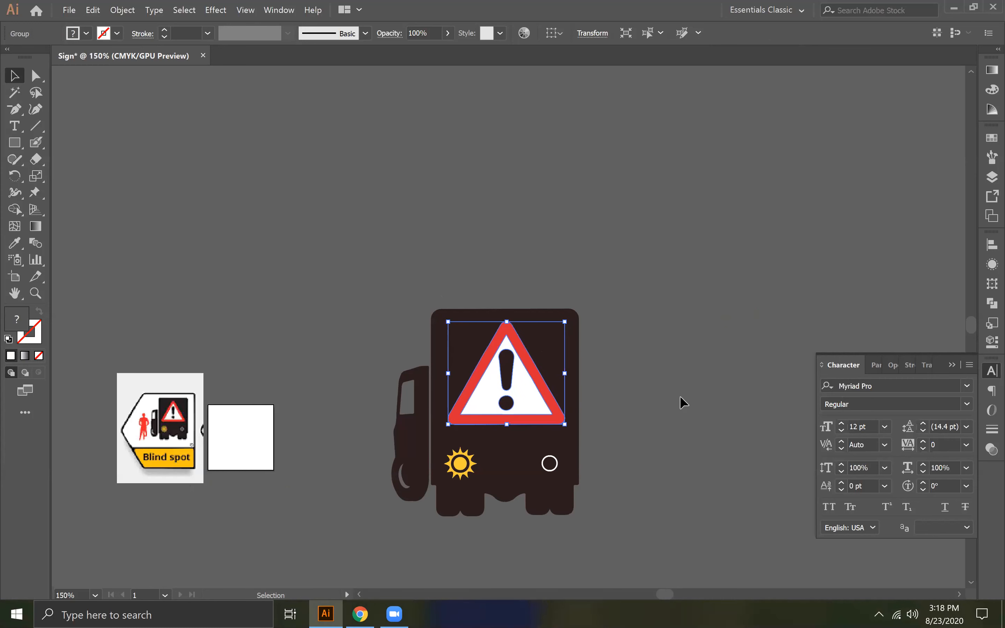
key("Down")
key("Down")
key("Down")
key("Down")
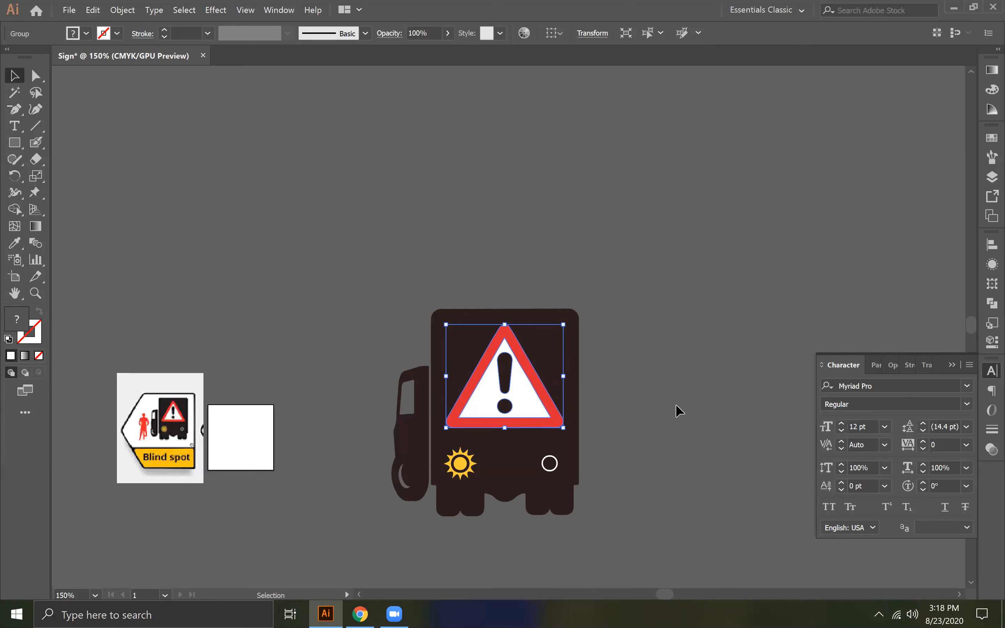
left_click(690, 380)
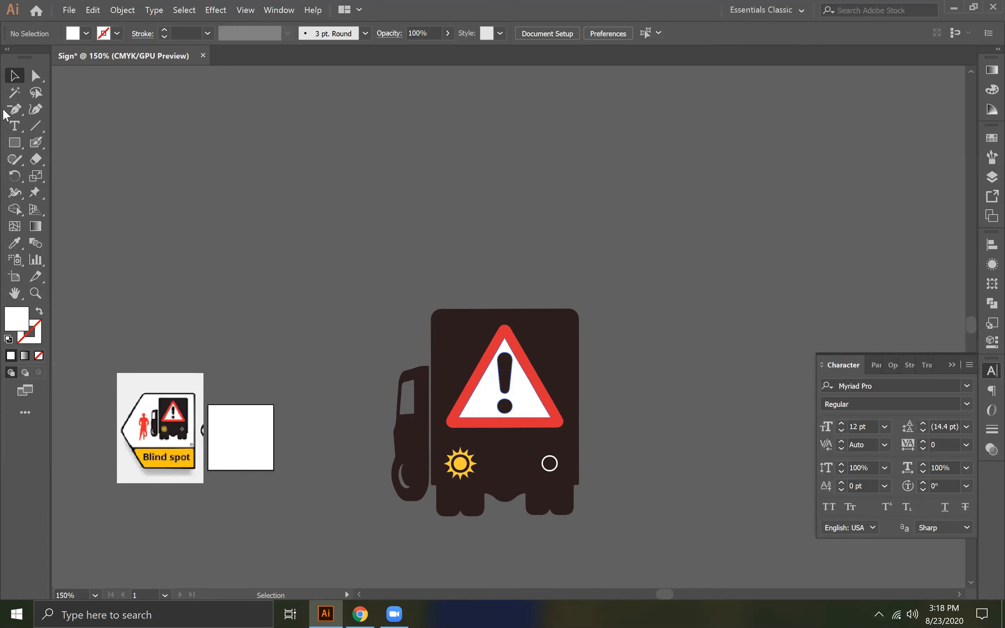
key("space")
left_click_drag(289, 161, 387, 67)
left_click(266, 340)
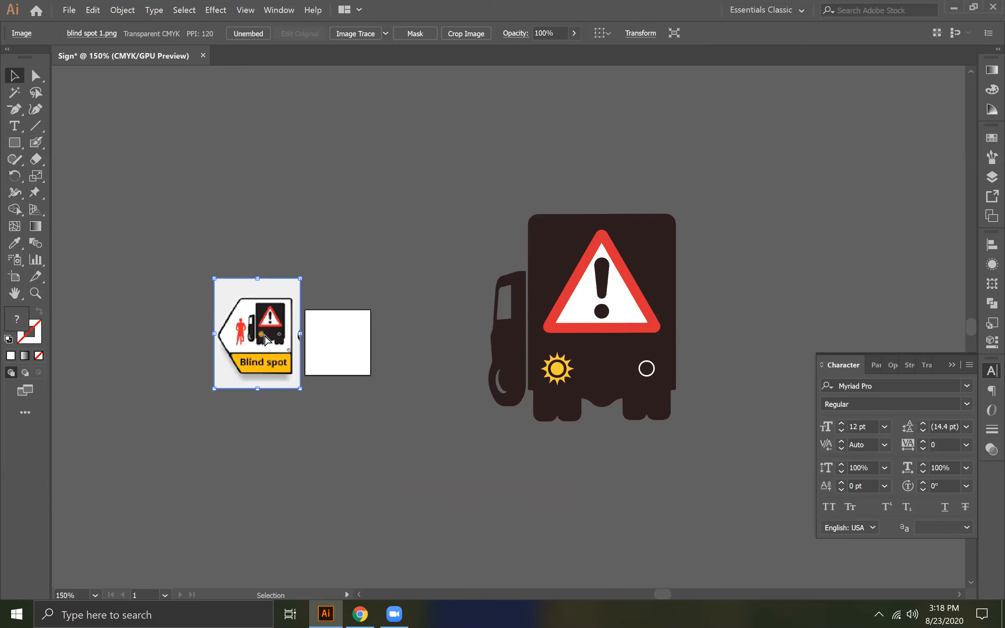
key("ctrl+equal")
key("ctrl+equal")
key("ctrl+equal")
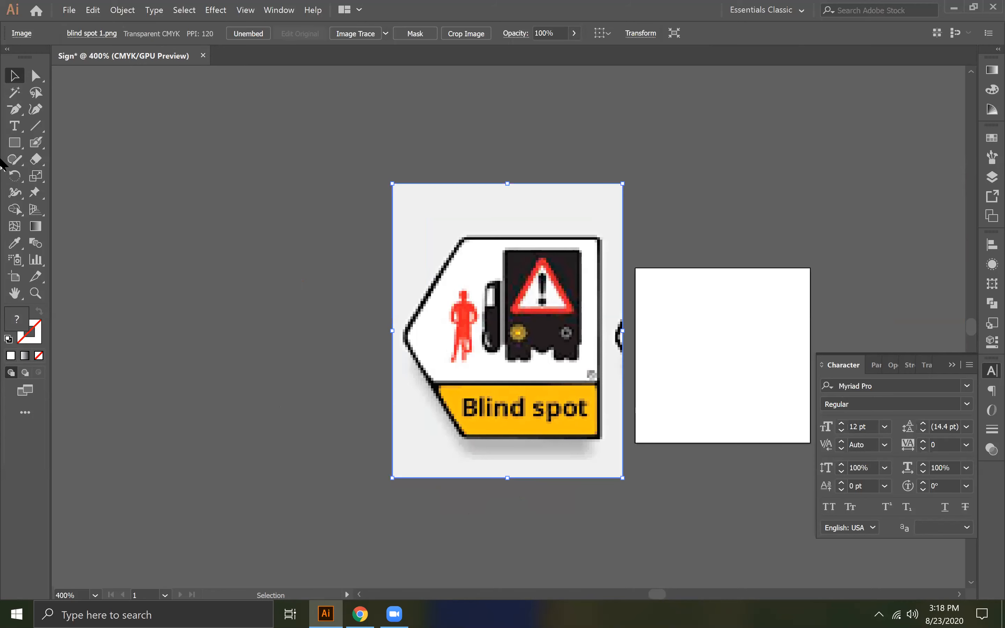
left_click(17, 106)
key("p")
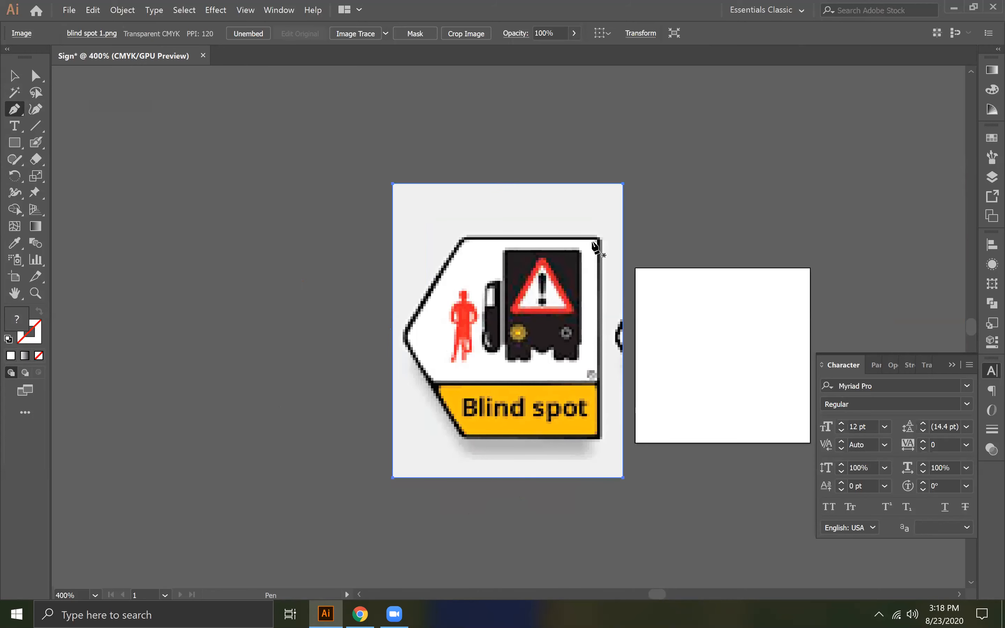
left_click(600, 237)
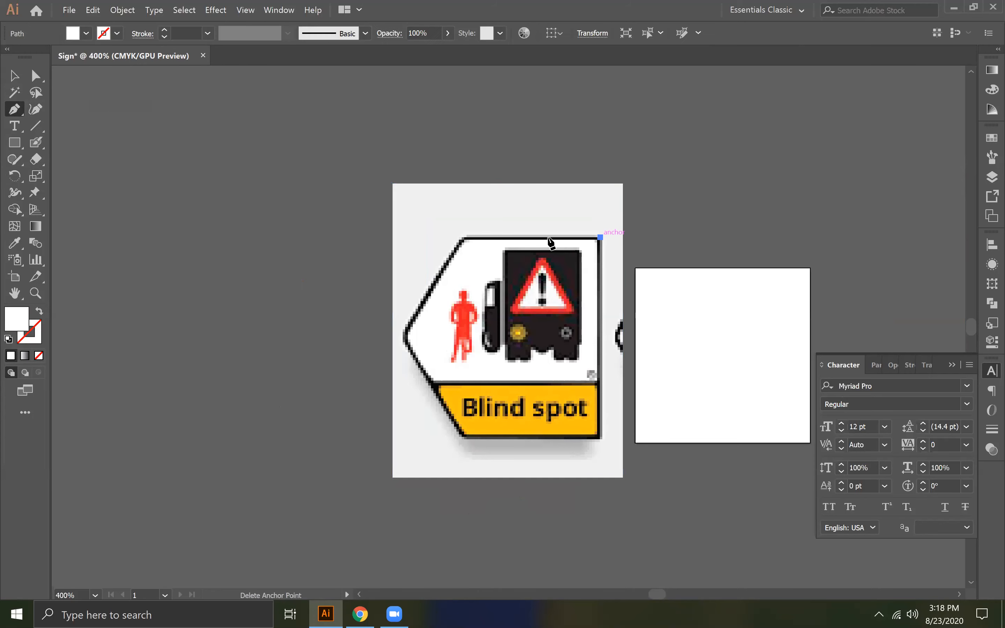
left_click(462, 238)
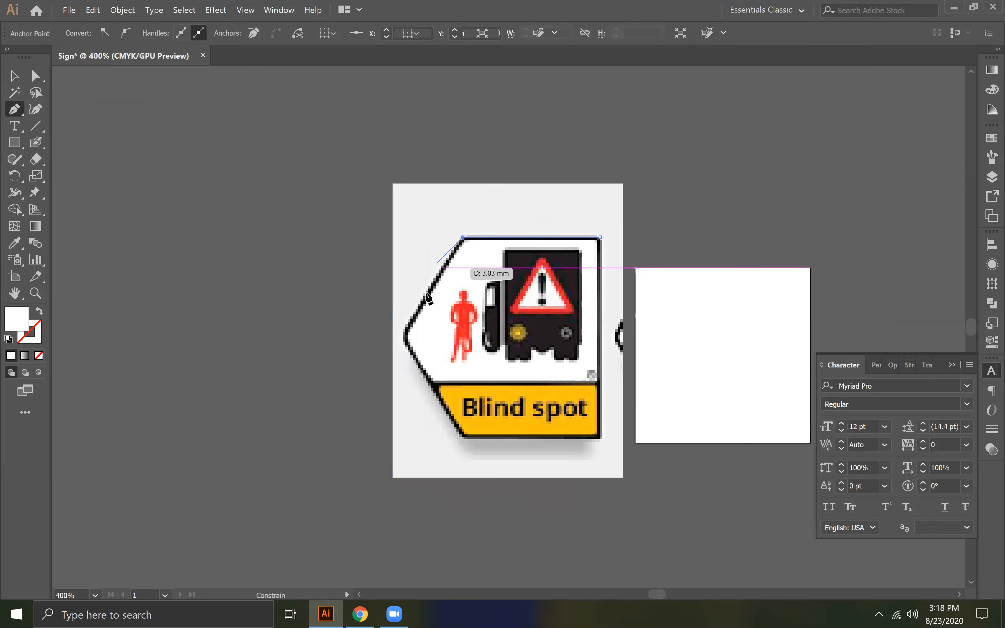
left_click(406, 336)
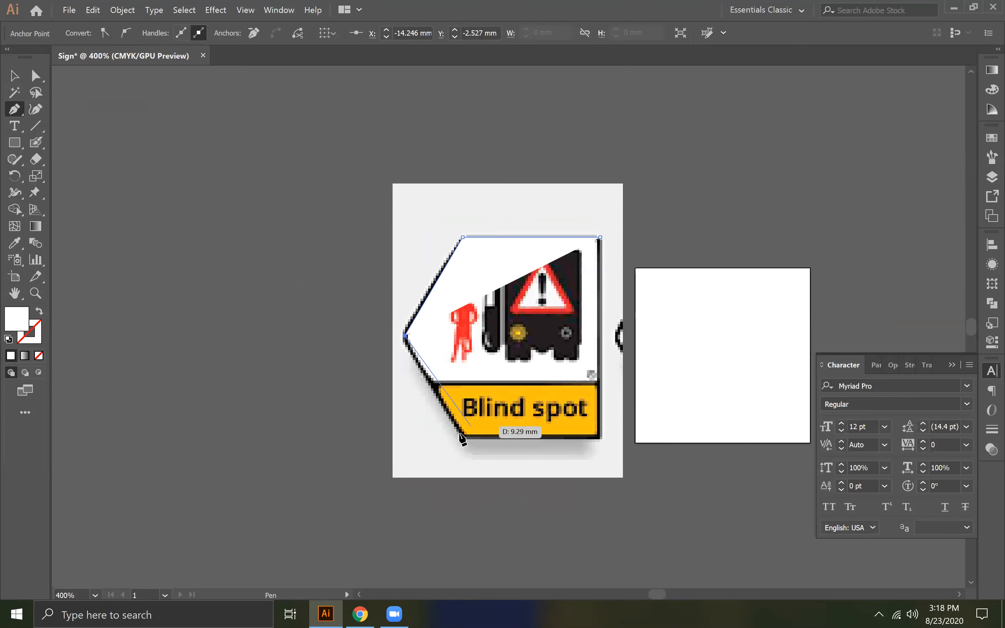
left_click(38, 355)
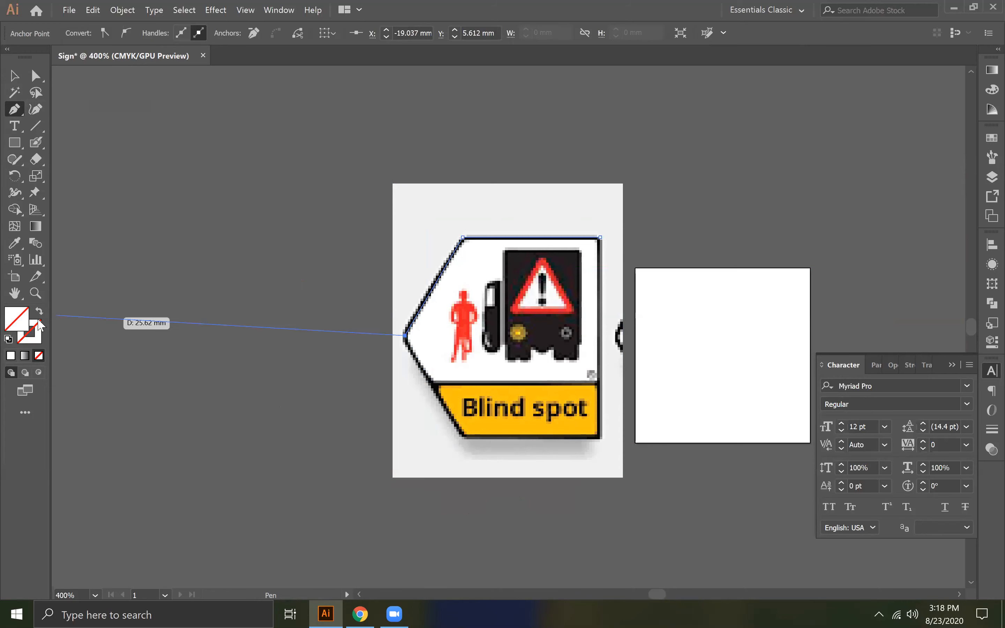
- Show the rulers and place vertical guides through the reference sign's upper-left corner and along its right edge
key("ctrl+r")
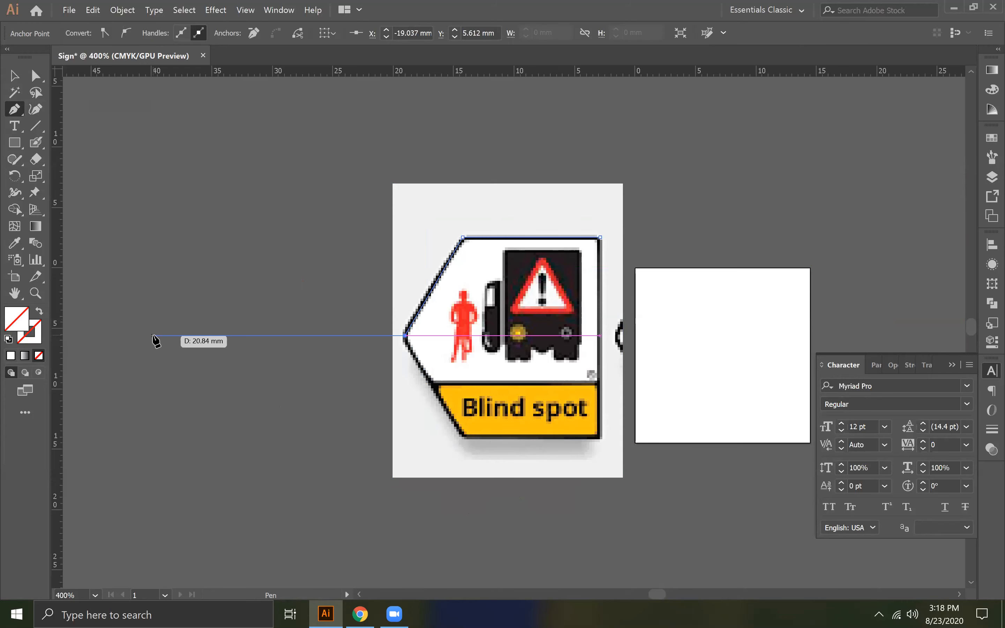
left_click(153, 339, "ctrl")
key("ctrl+z")
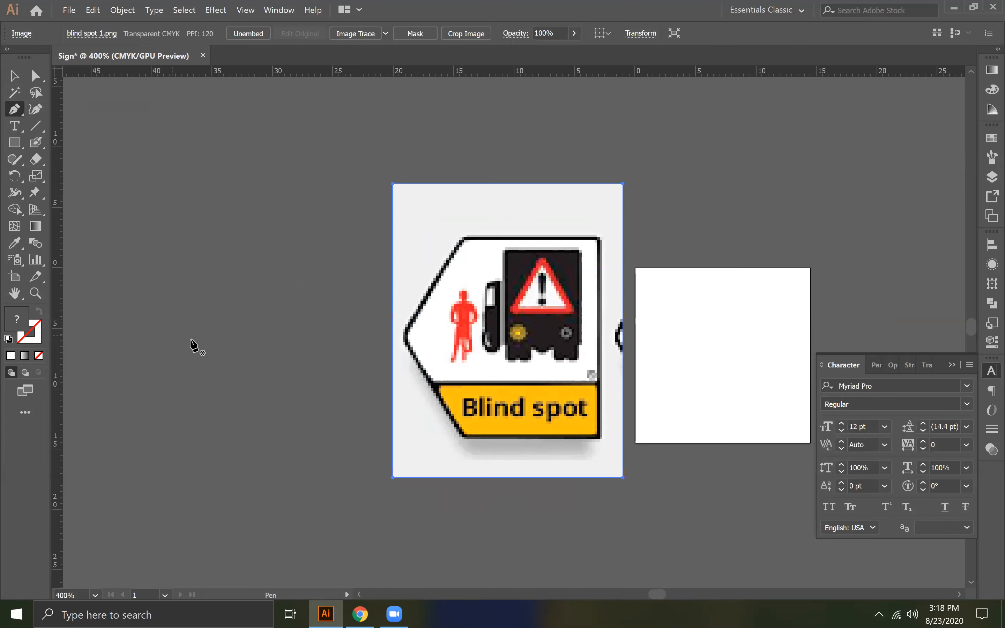
left_click_drag(54, 257, 465, 305)
left_click_drag(577, 72, 577, 74)
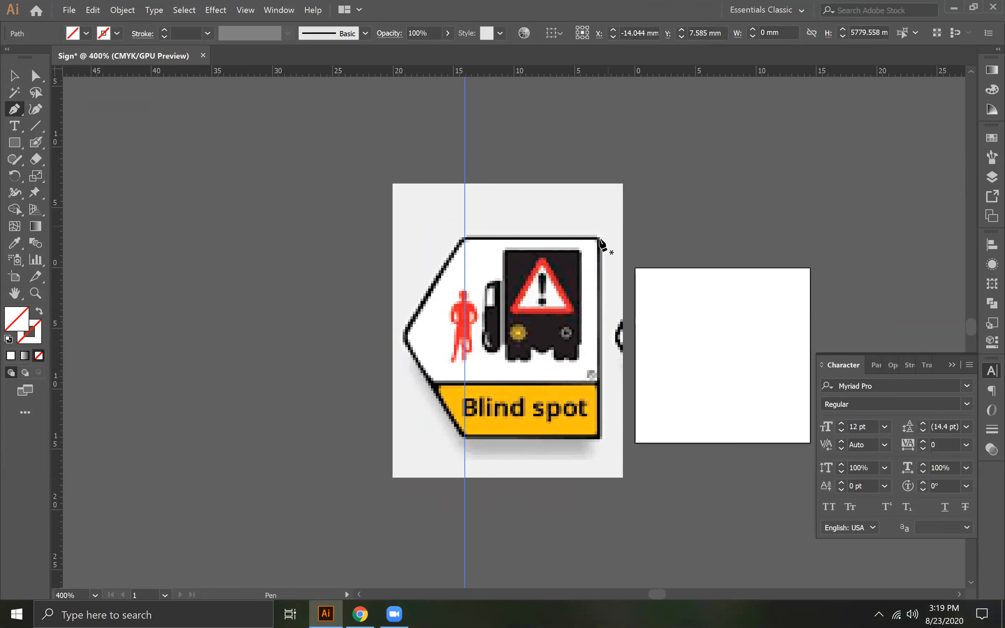
left_click_drag(59, 321, 599, 336)
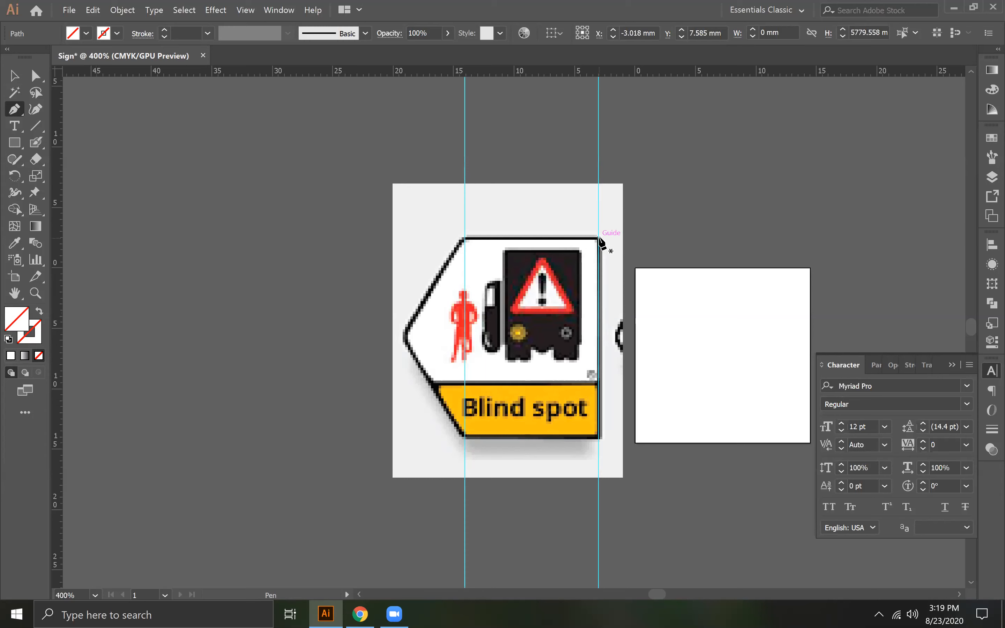
- Trace the reference sign's five-cornered arrow outline as a closed Pen path, aligning its corners to the two guides
left_click(598, 237)
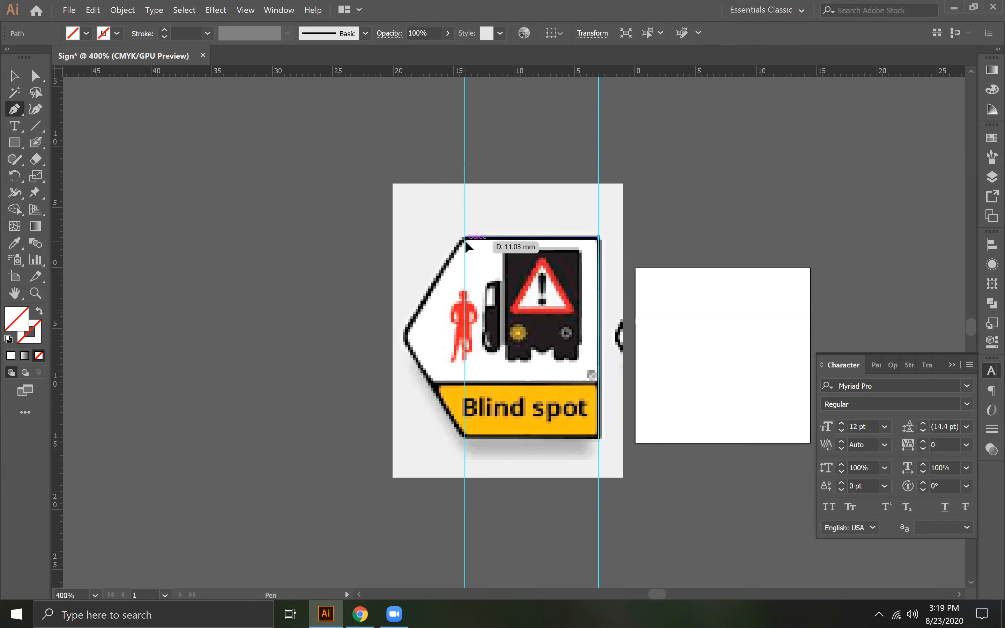
left_click(465, 237)
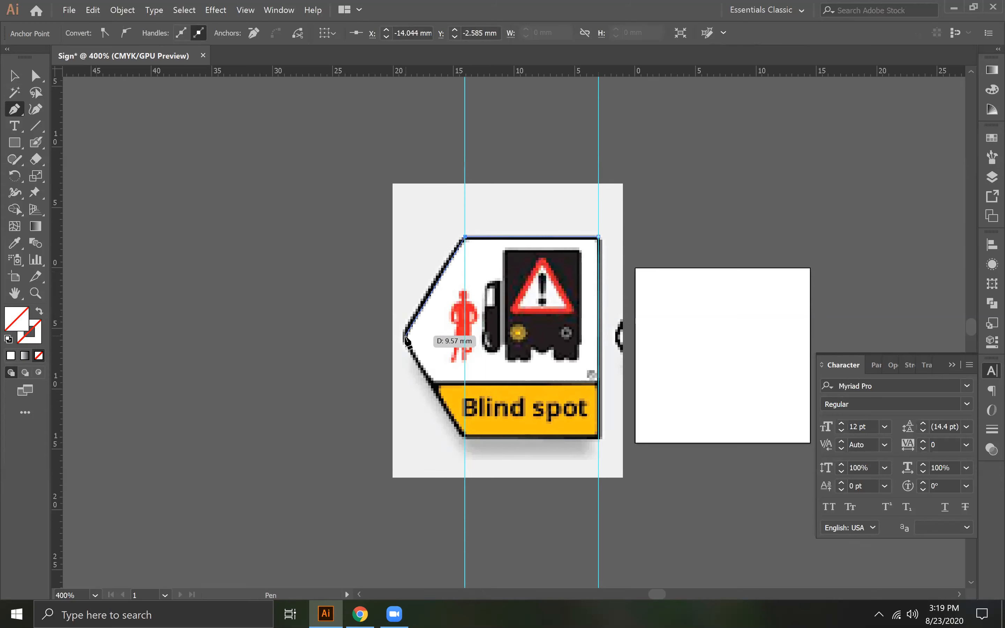
left_click(404, 336)
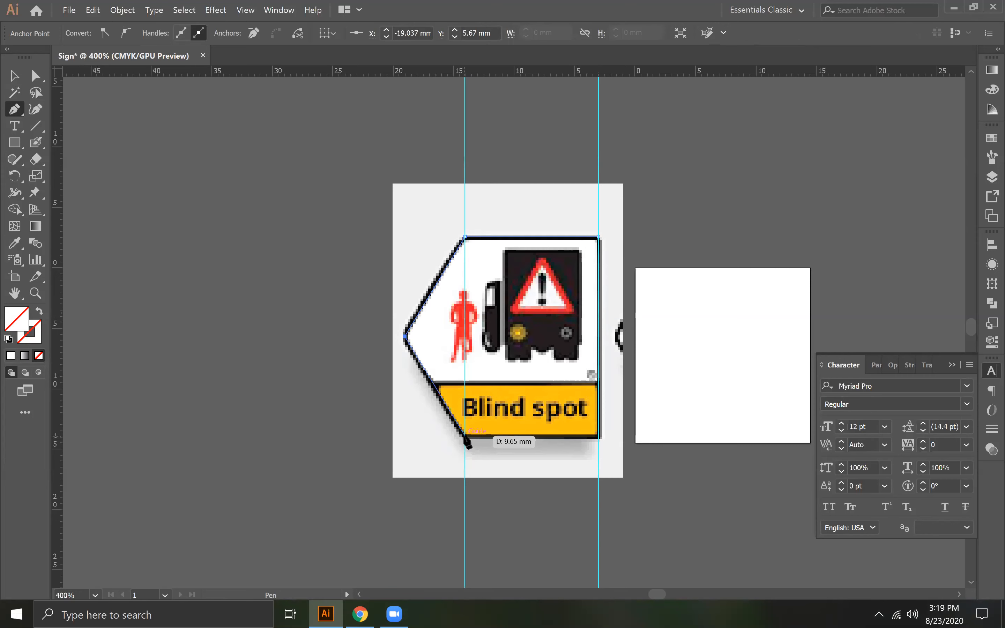
left_click(465, 437)
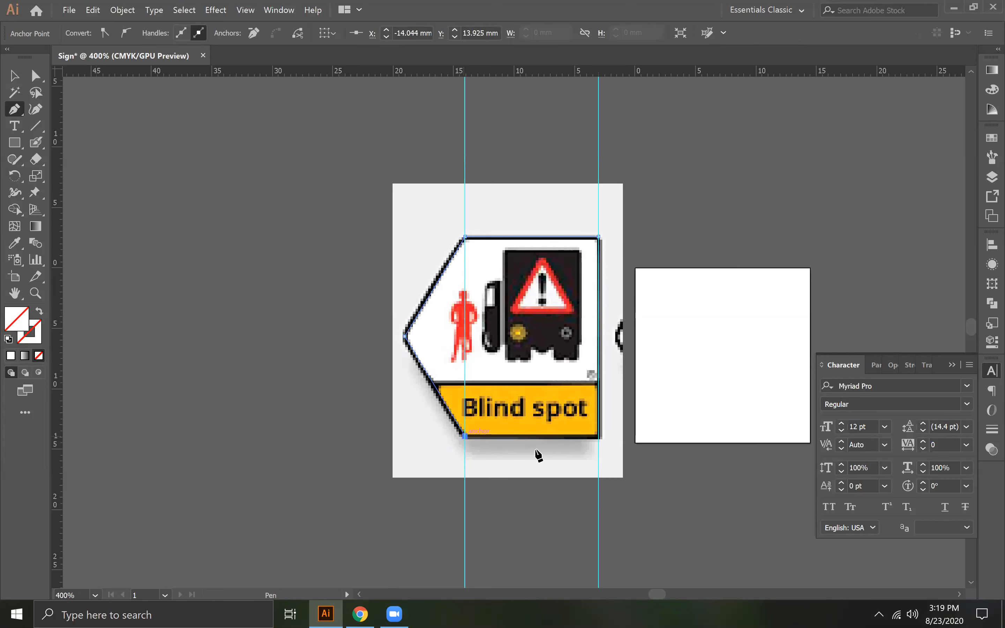
left_click(599, 436)
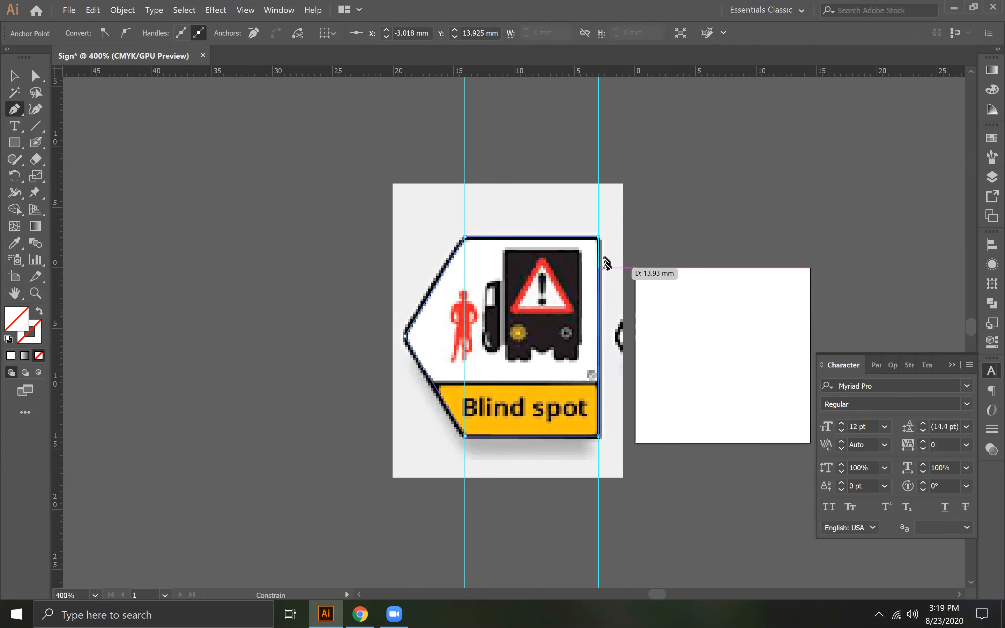
left_click(599, 237)
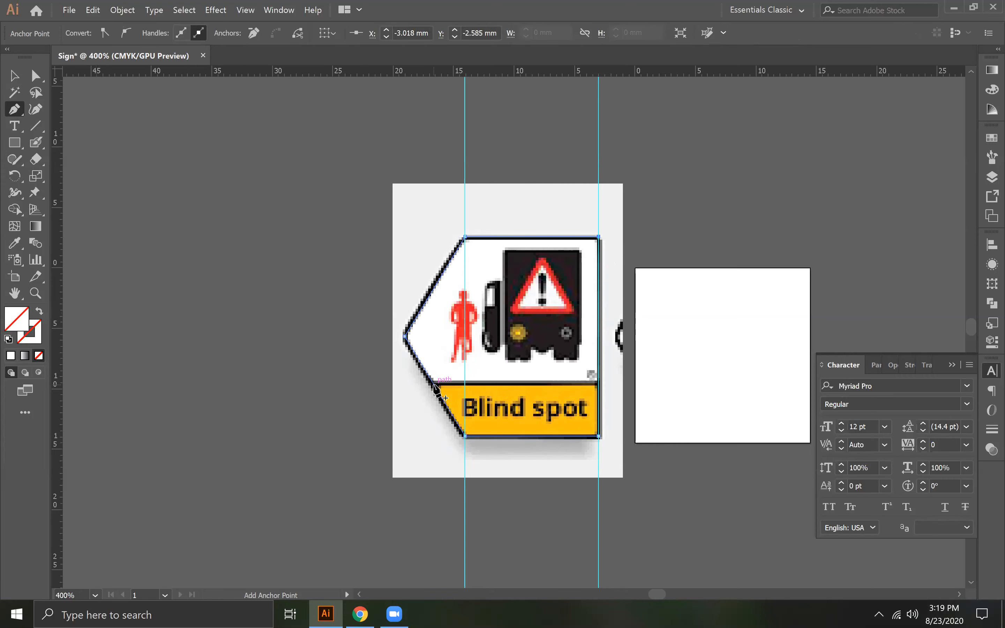
- Draw a horizontal line segment along the top of the yellow band, extending past both sides of the sign outline
key("ctrl")
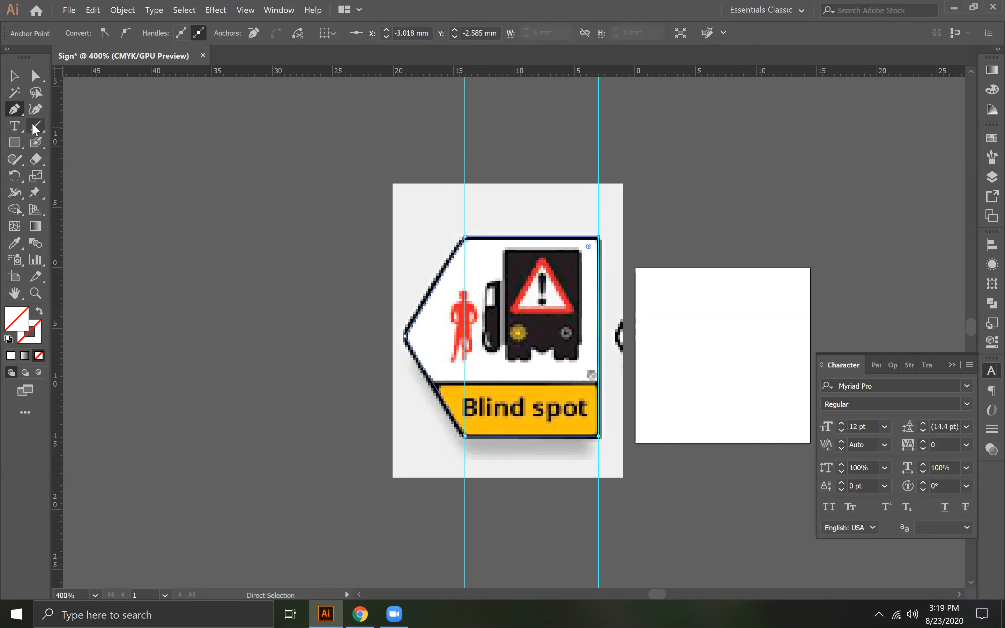
left_click(35, 126)
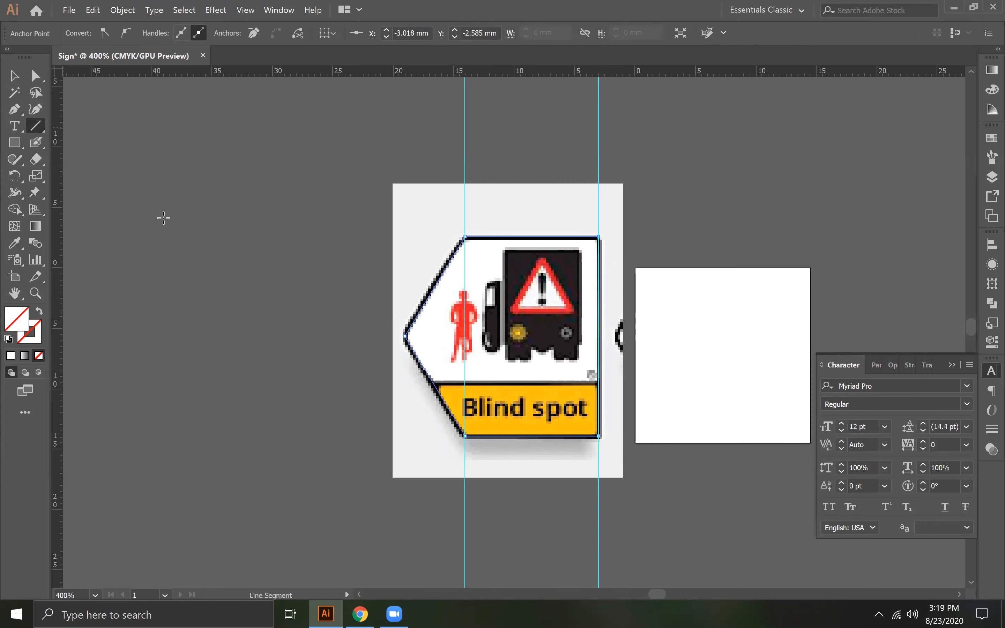
left_click(423, 385)
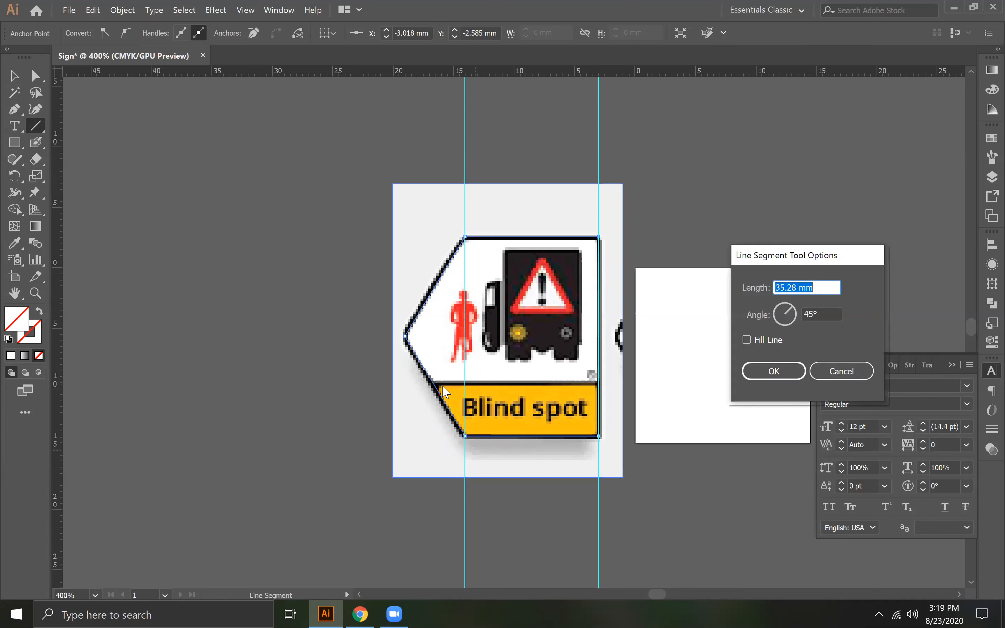
left_click(845, 372)
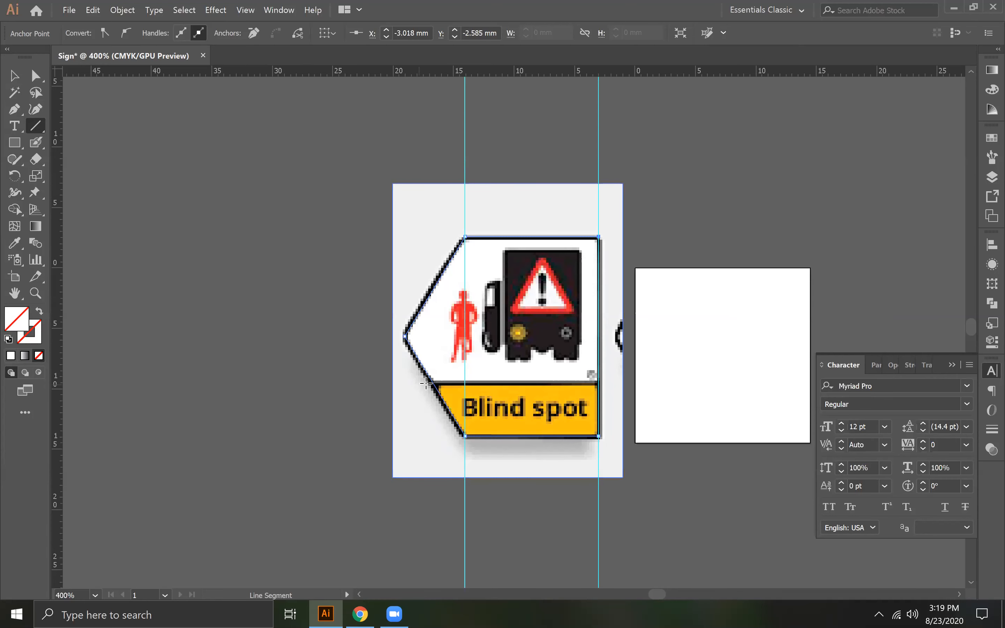
left_click_drag(426, 382, 609, 380)
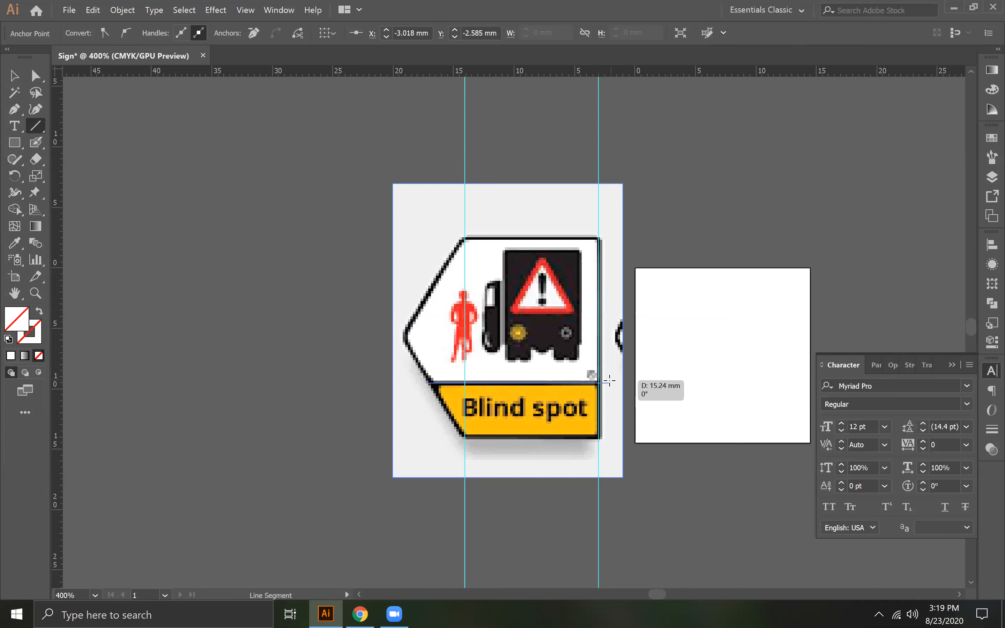
- Remove the two vertical guides and move the reference image to the left, clear of the traced paths
left_click(14, 75)
left_click(657, 162)
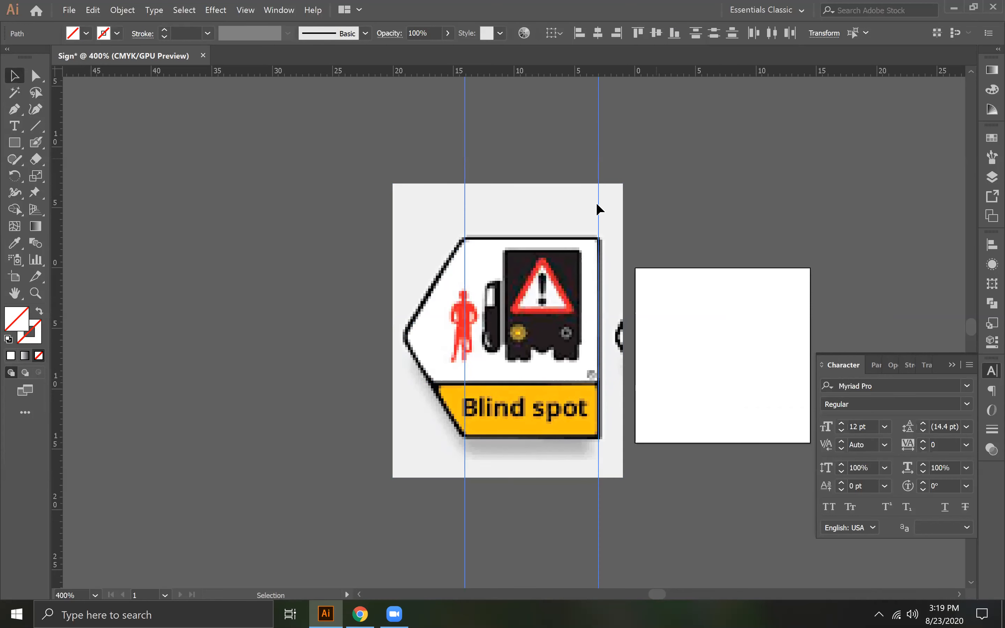
mouse_move(439, 207)
left_mouse_down()
mouse_move(258, 231)
mouse_move(102, 188)
left_mouse_up()
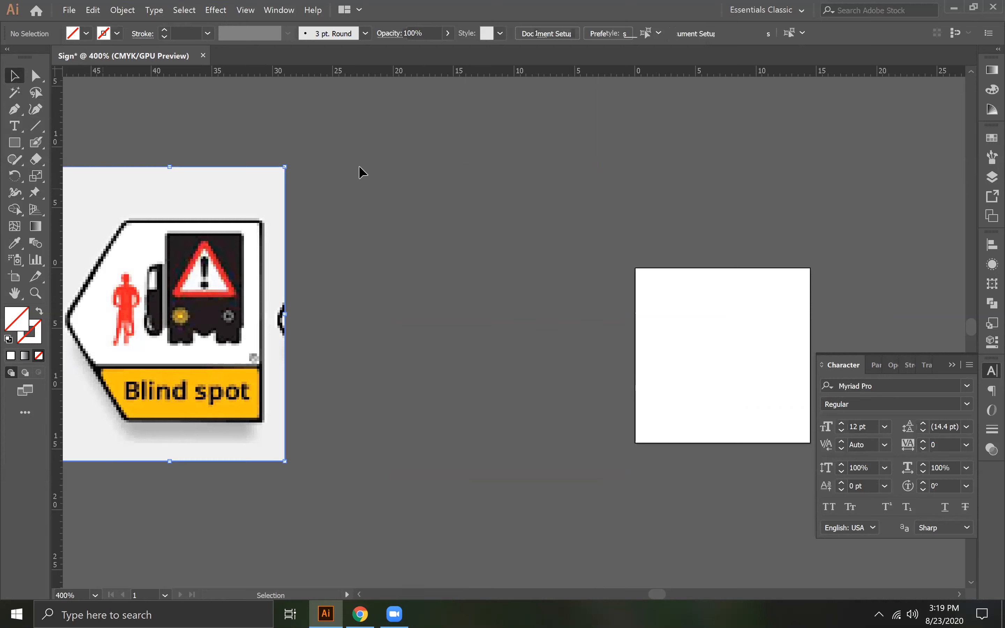
- Divide the traced sign outline along the horizontal line with Pathfinder into an upper panel and a lower band
left_click_drag(394, 162, 619, 492)
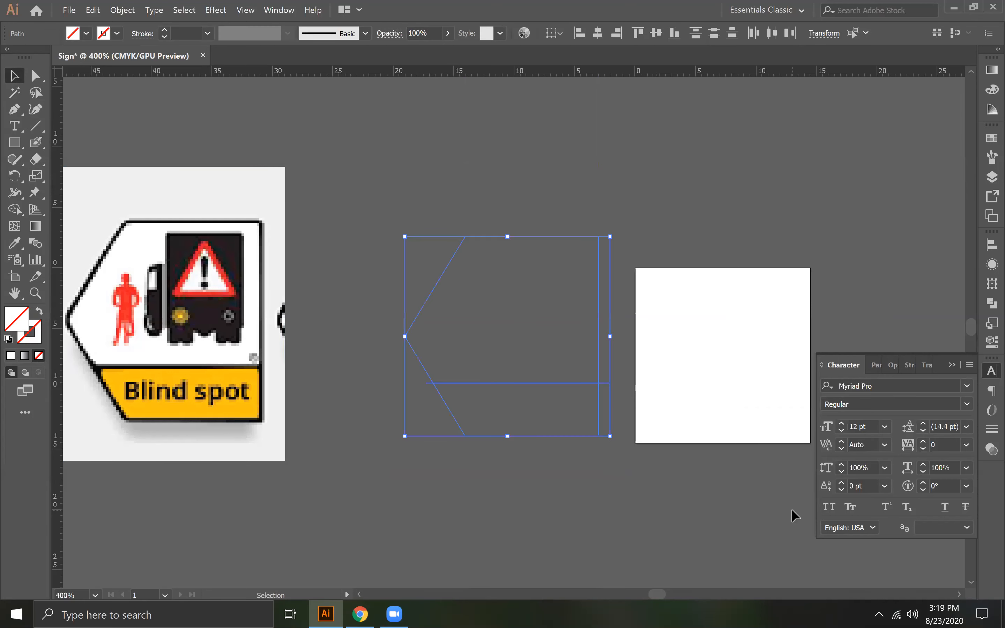
left_click(991, 304)
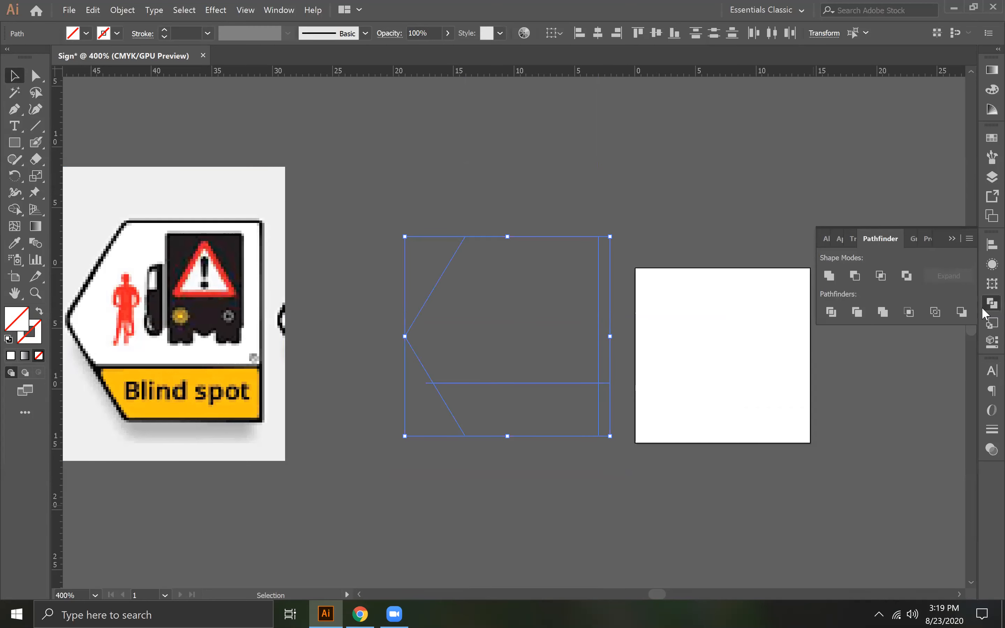
left_click(829, 276)
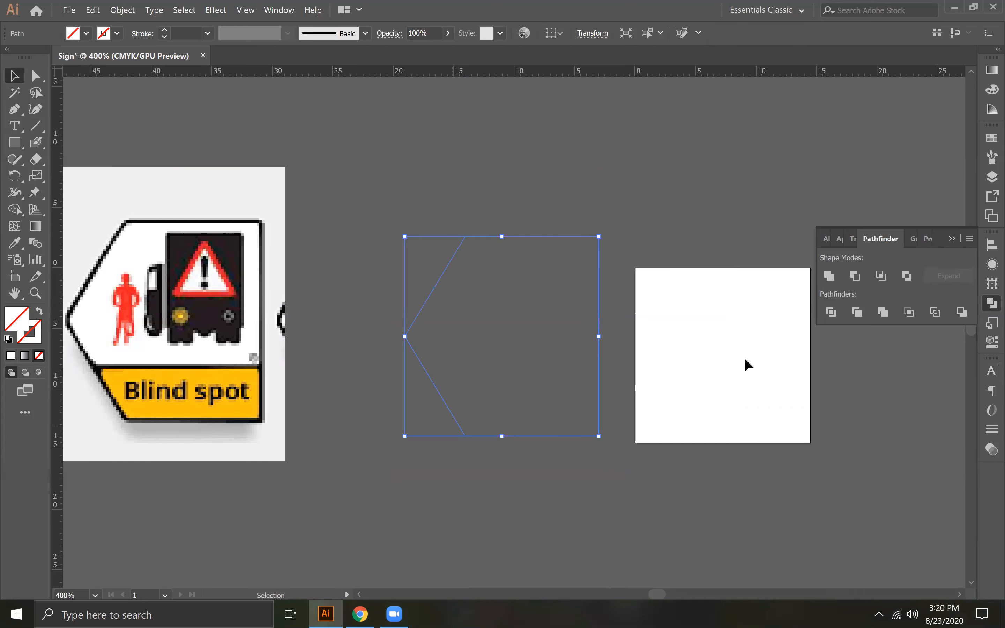
key("a")
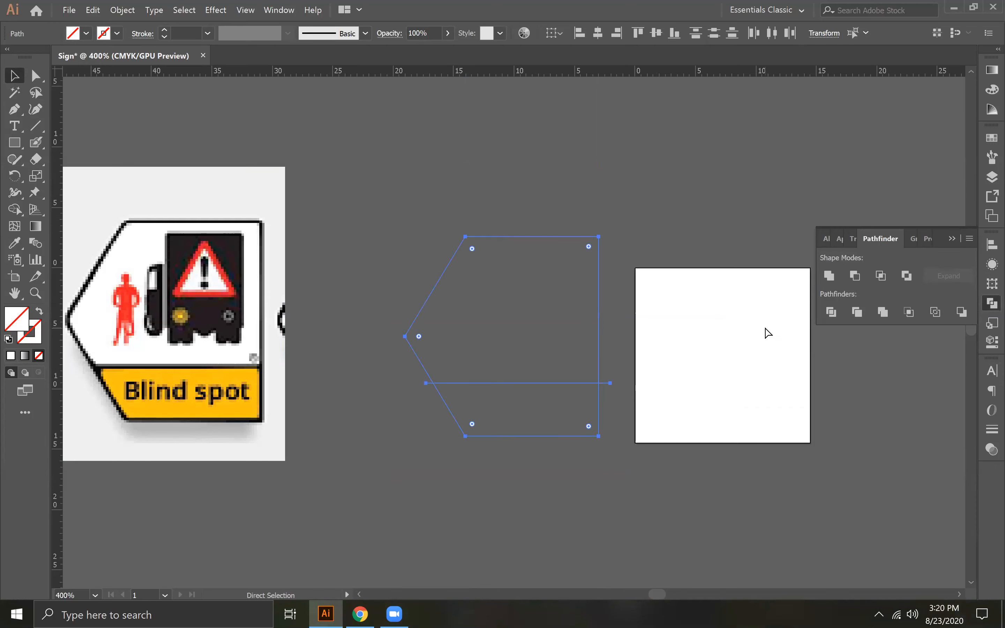
key("v")
left_click(831, 312)
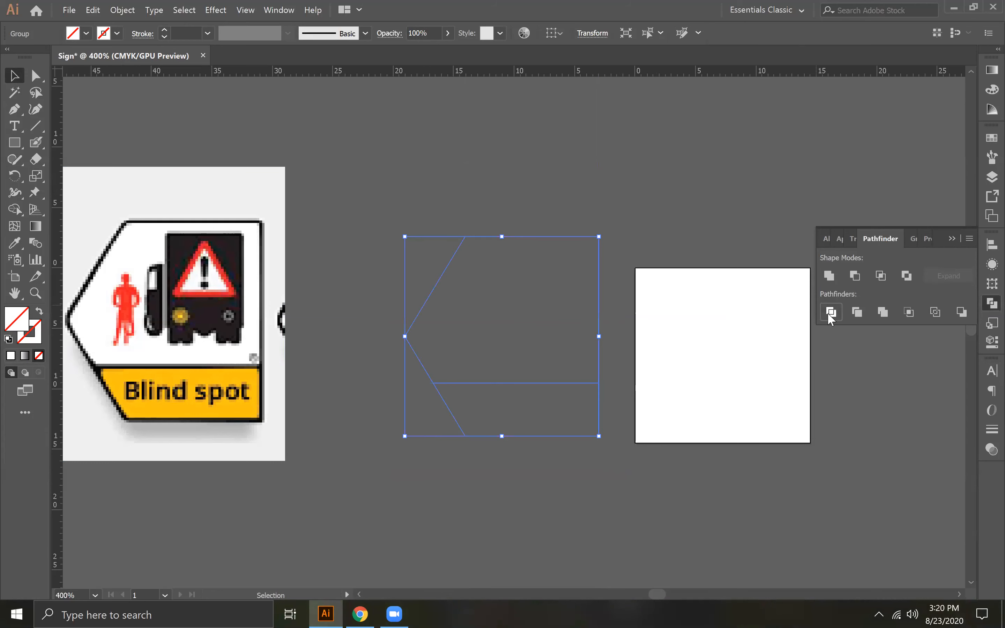
- Give the divided sign shapes a solid white 1 pt stroke with round corner joins, and deselect them
left_click(35, 339)
left_click(11, 356)
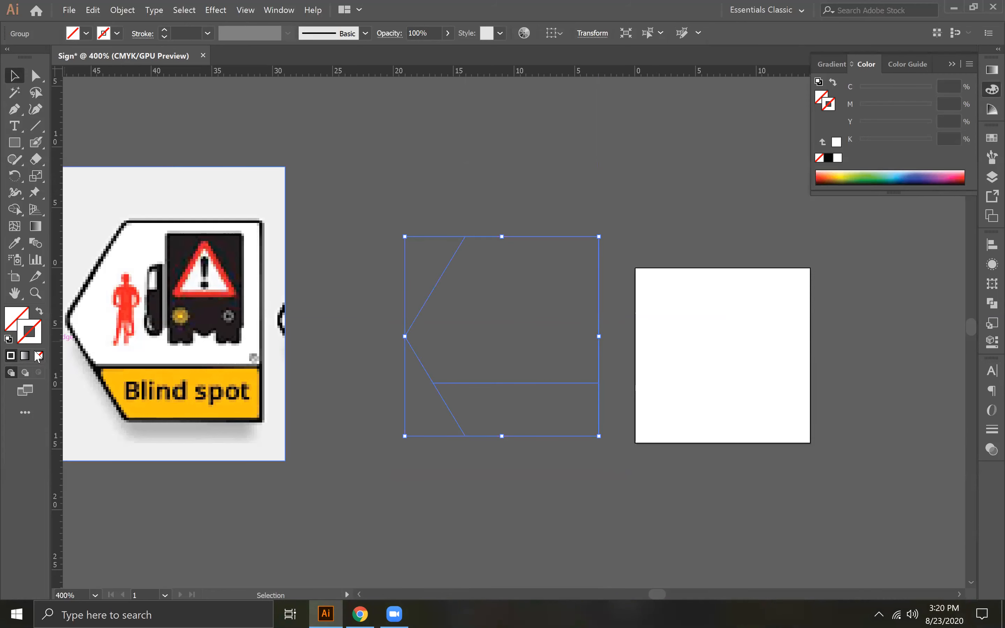
left_click(984, 431)
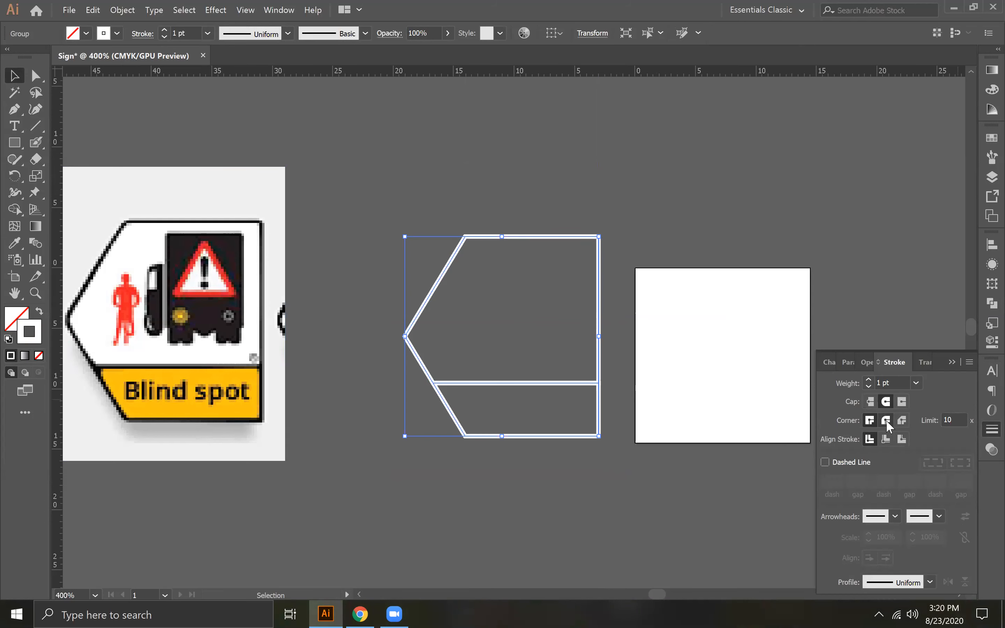
left_click(886, 421)
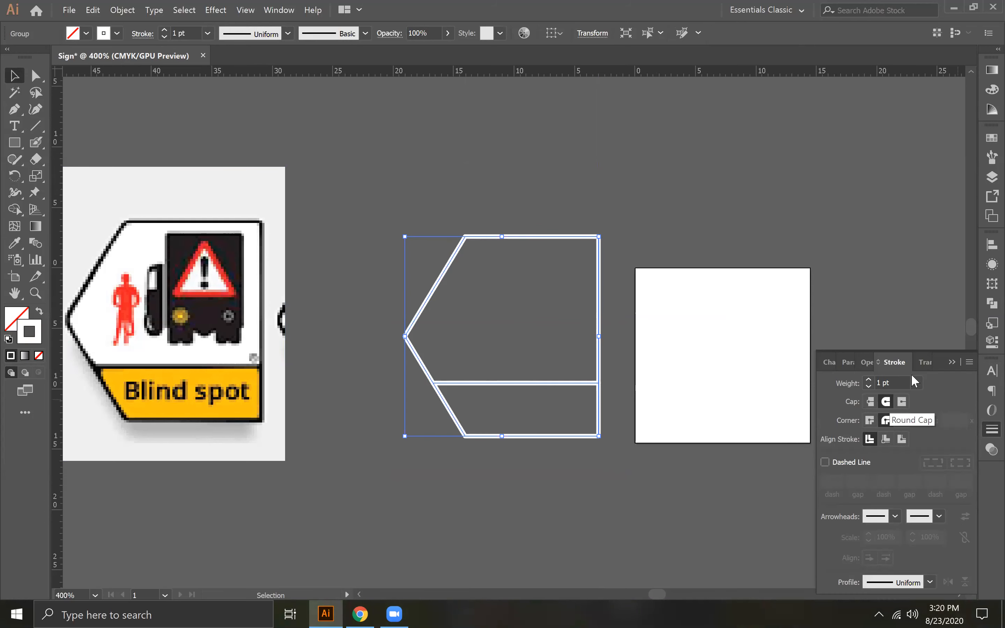
left_click(630, 318)
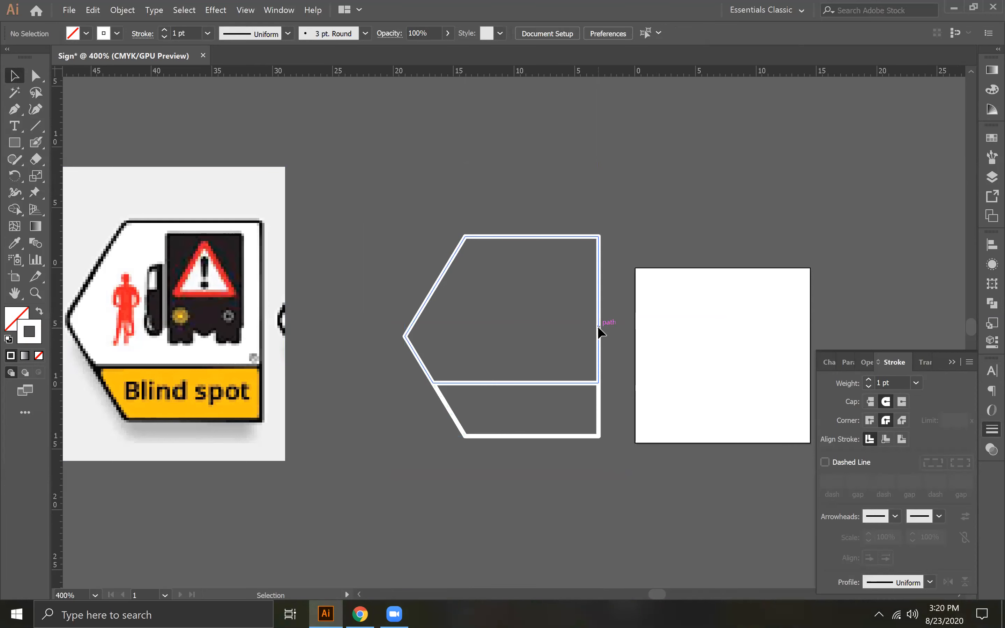
- Change the stroke colour of the divided sign outline to black (000000)
left_click(598, 326)
key("space")
left_click_drag(703, 357, 595, 341)
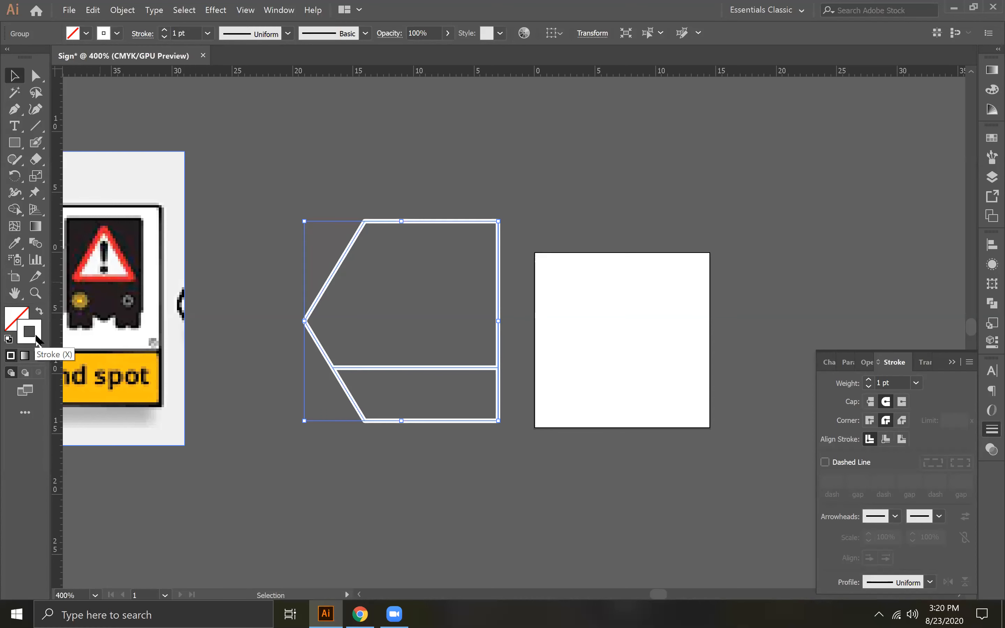
left_click_drag(294, 458, 306, 485)
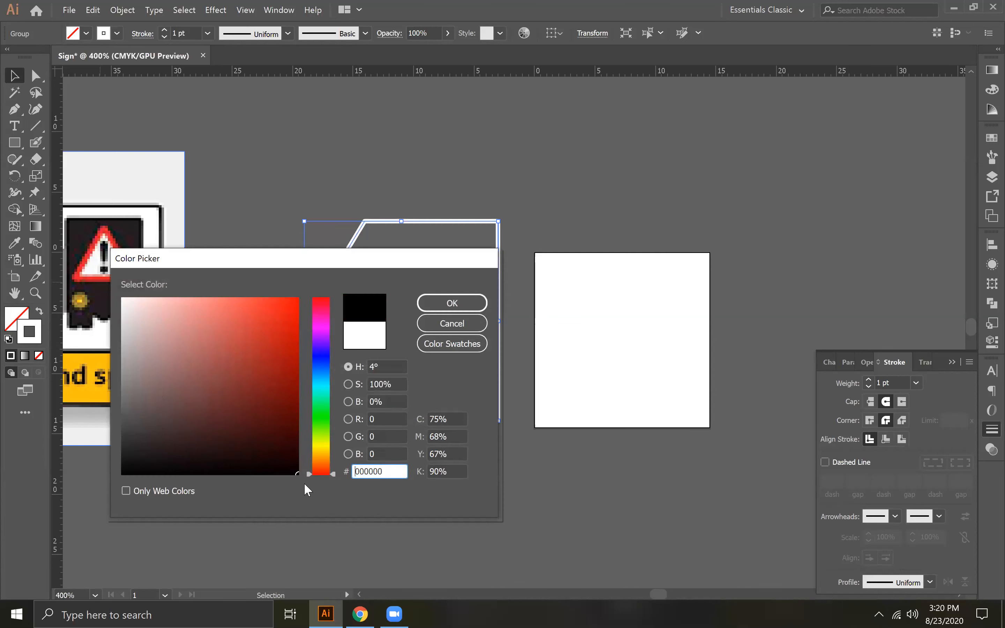
left_click(443, 307)
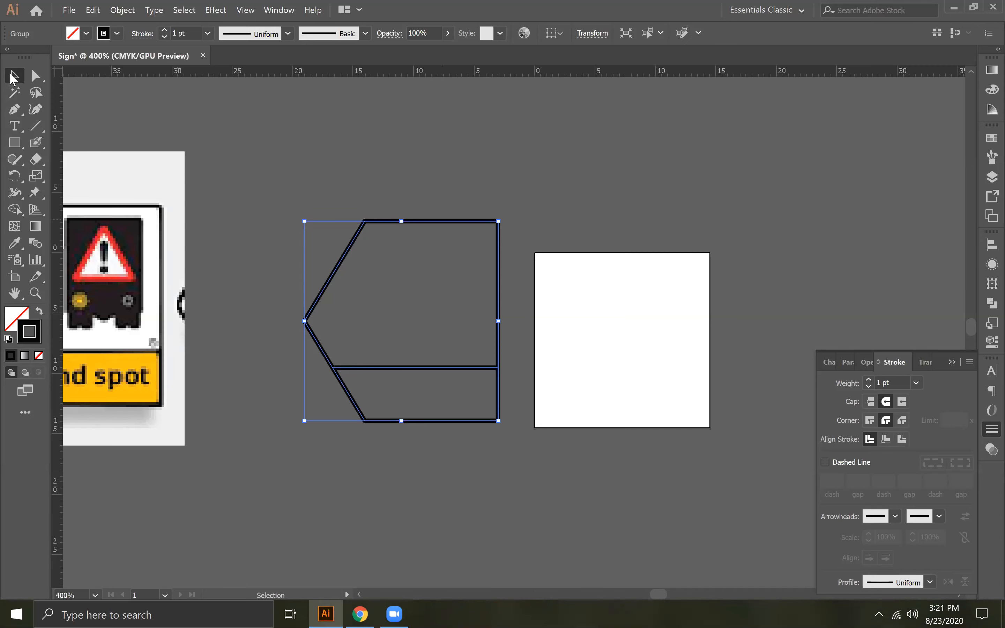
- Group all the truck artwork, including the warning triangle and lights, and shift the group slightly closer to the artboard
left_click_drag(637, 269, 201, 249)
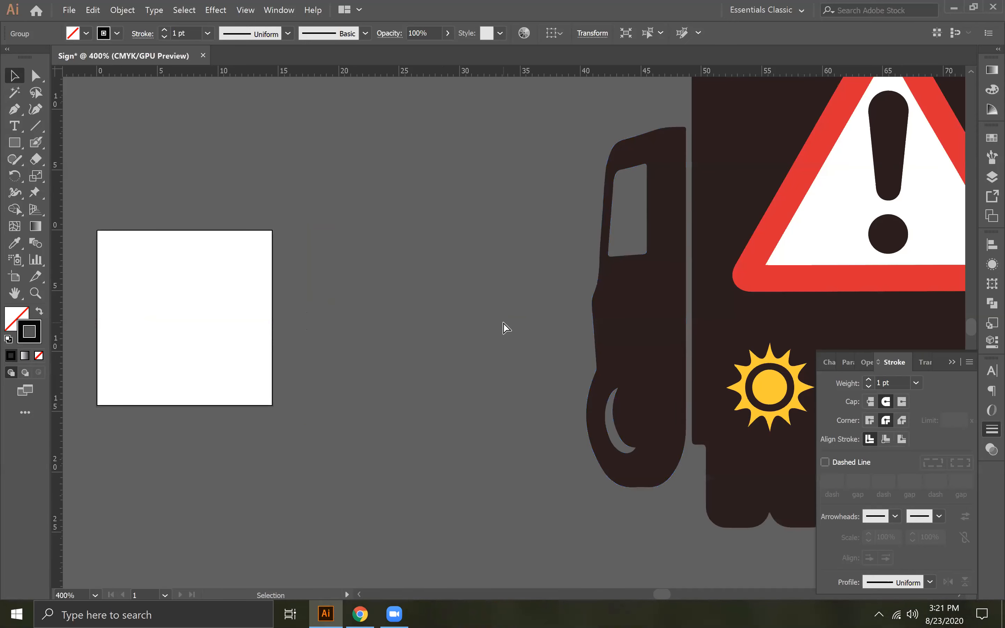
key("ctrl+minus")
key("ctrl+minus")
key("ctrl+minus")
key("v")
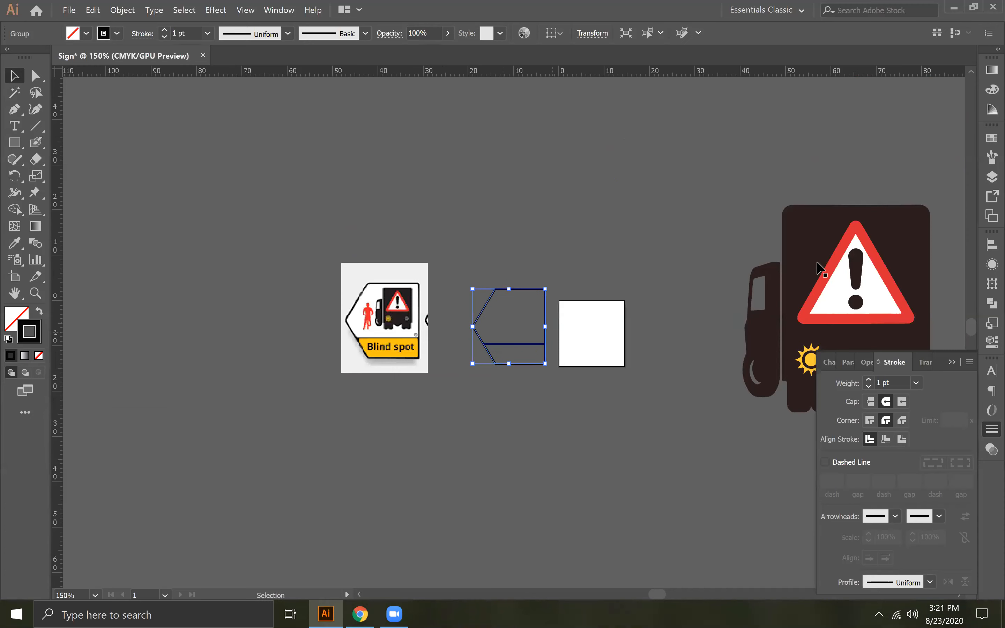
left_click(826, 270)
left_click(675, 267)
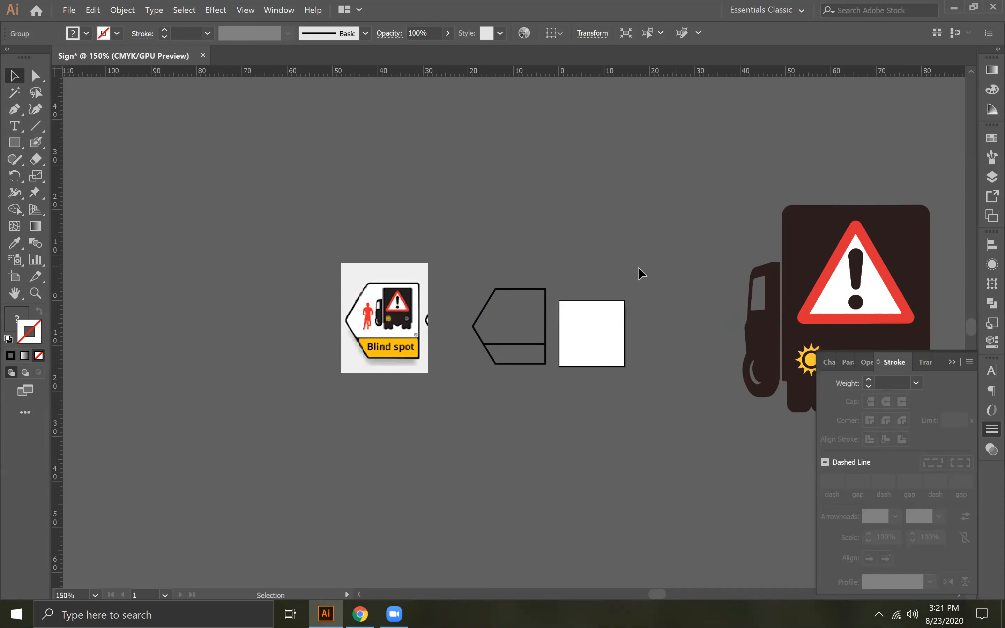
left_click_drag(704, 269, 461, 251)
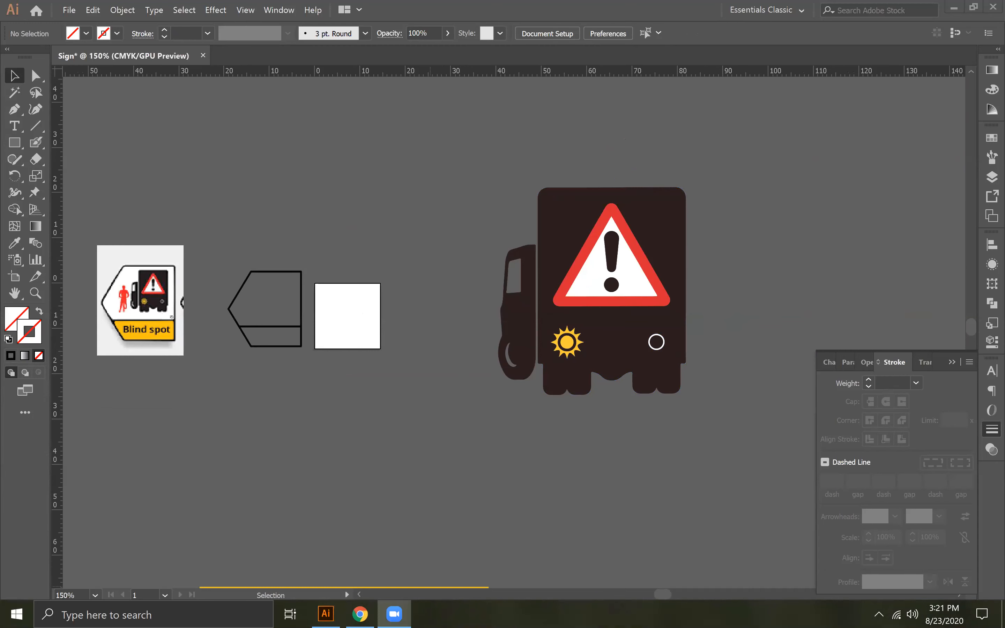
left_click(465, 170)
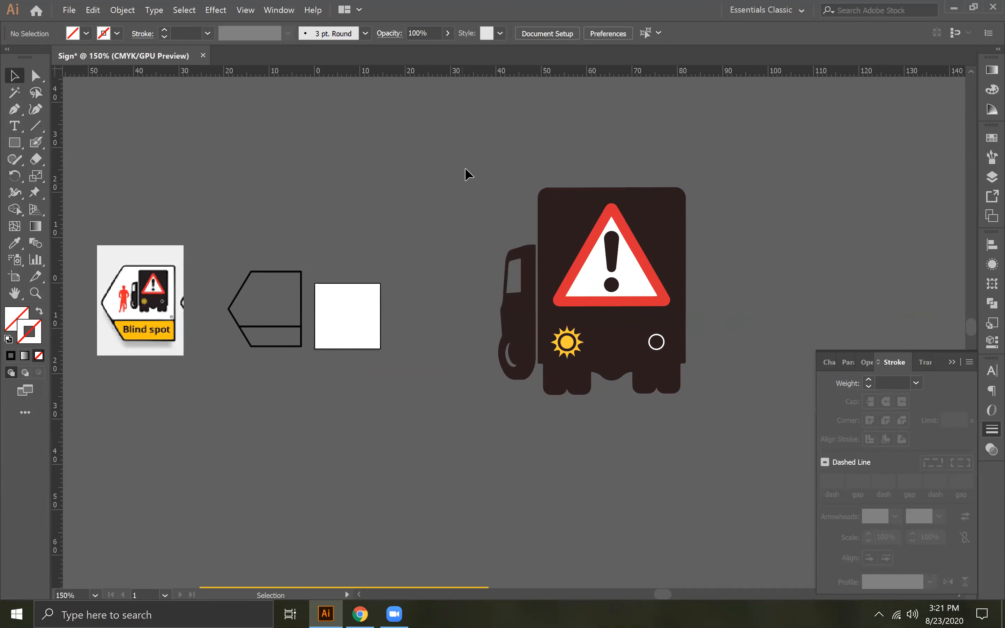
left_click_drag(726, 447, 617, 282)
right_click(617, 281)
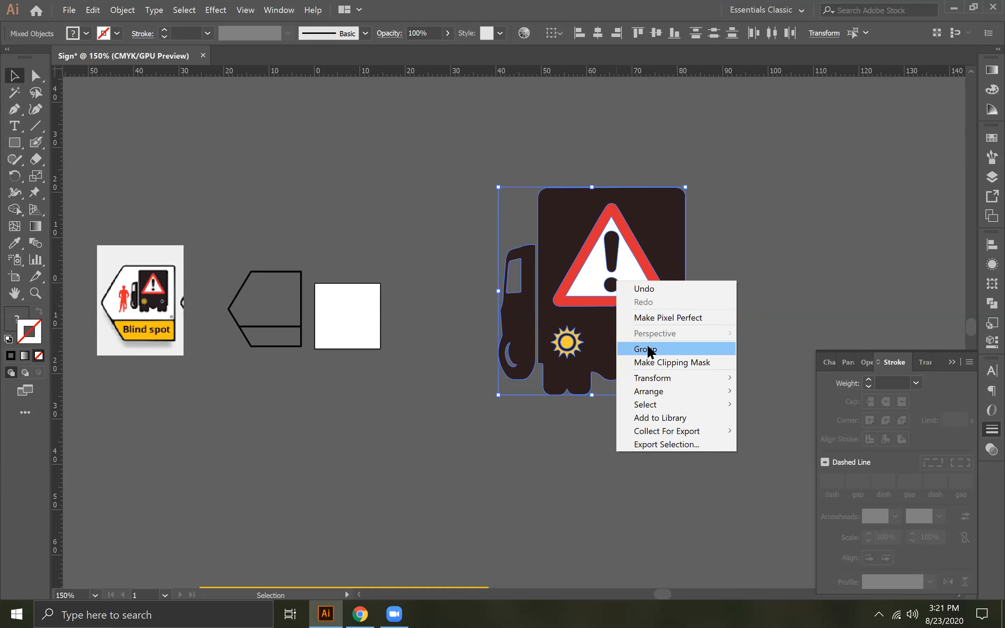
left_click(650, 352)
left_click_drag(616, 321, 409, 332)
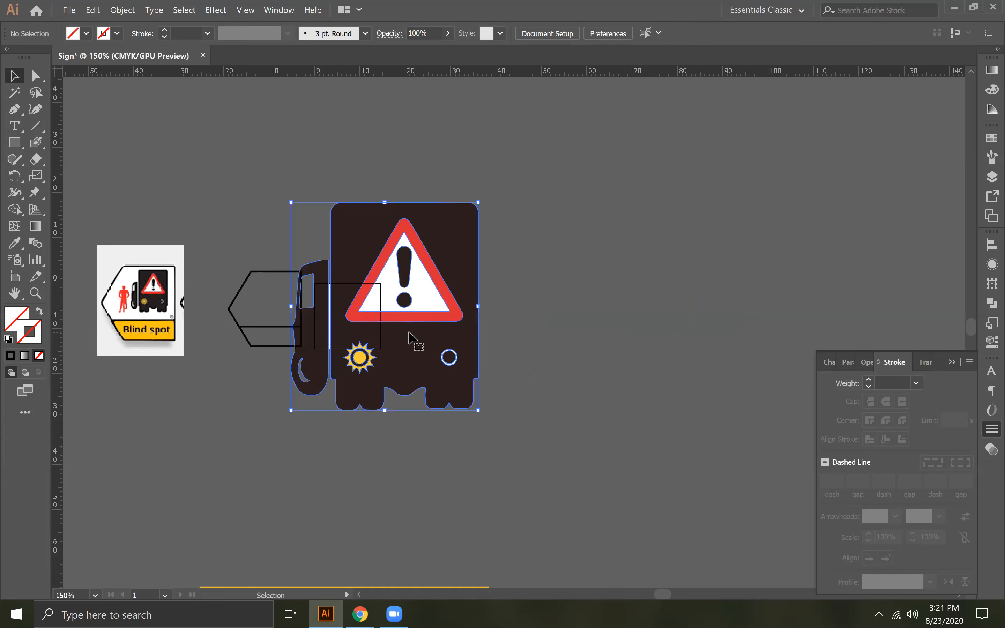
key("ctrl+z")
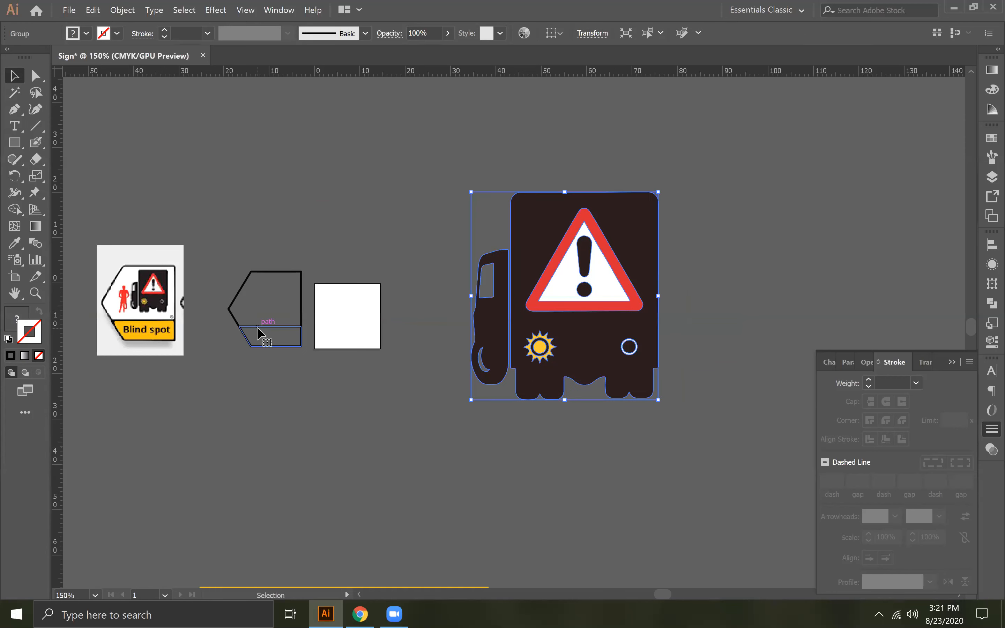
- Duplicate the sign outline above the original and give the copy a white (ffffff) fill with no stroke
left_click_drag(258, 328, 283, 212)
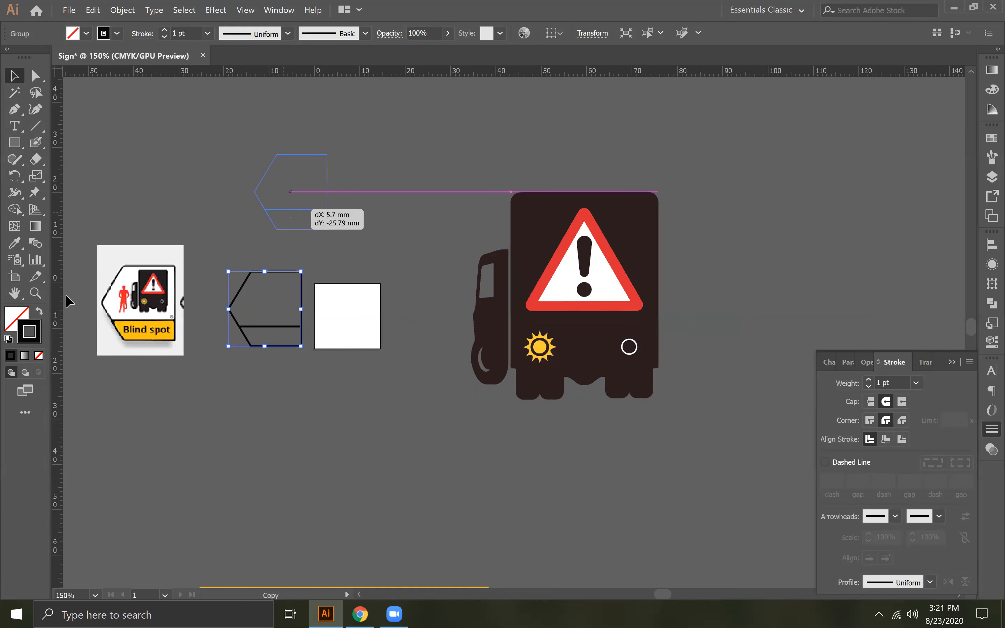
left_click(41, 356)
left_click(17, 318)
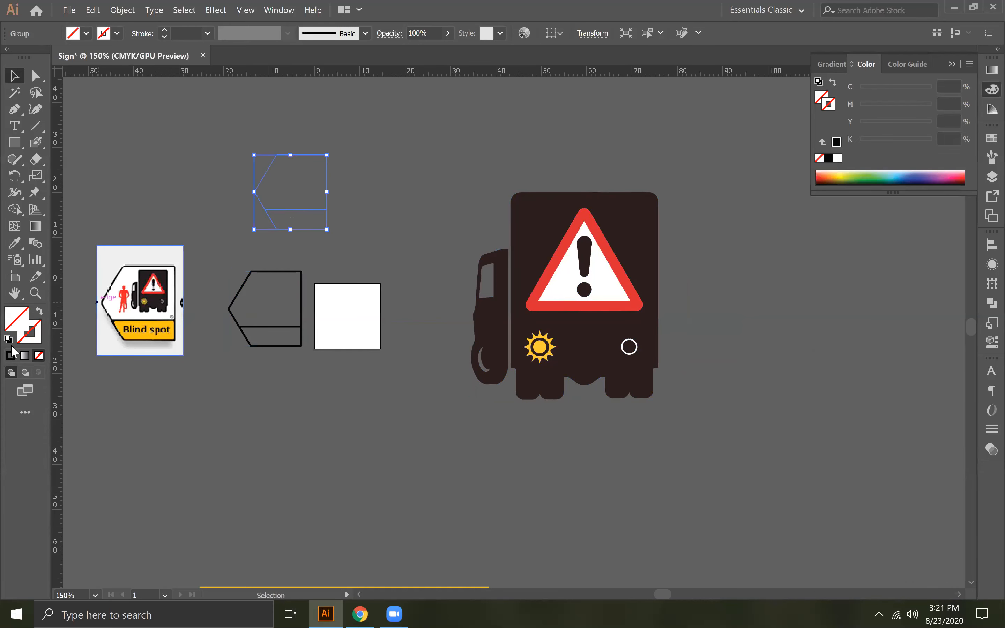
left_click(11, 355)
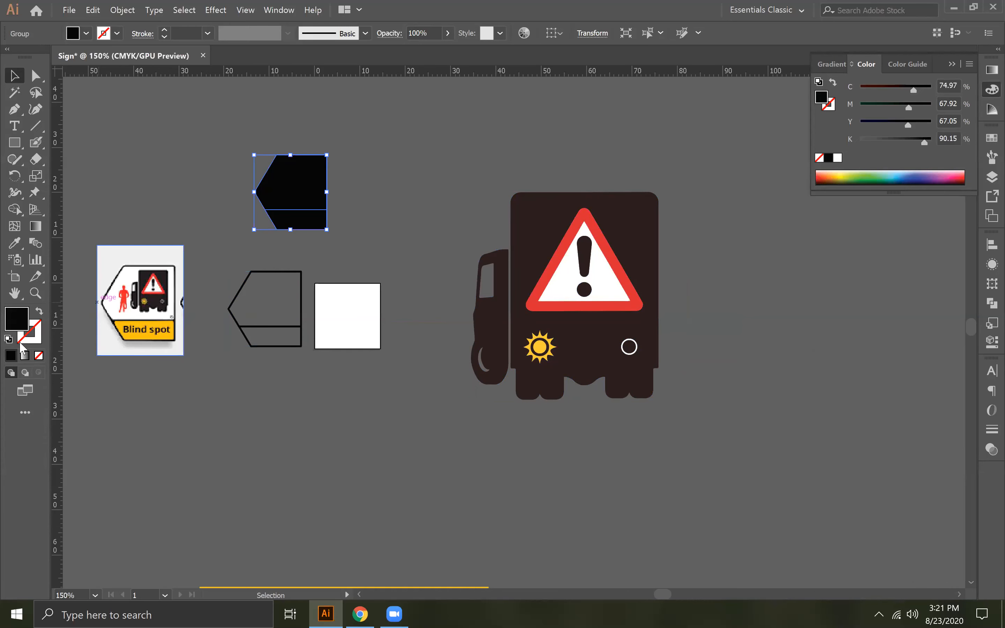
double_click(19, 322)
left_click(125, 301)
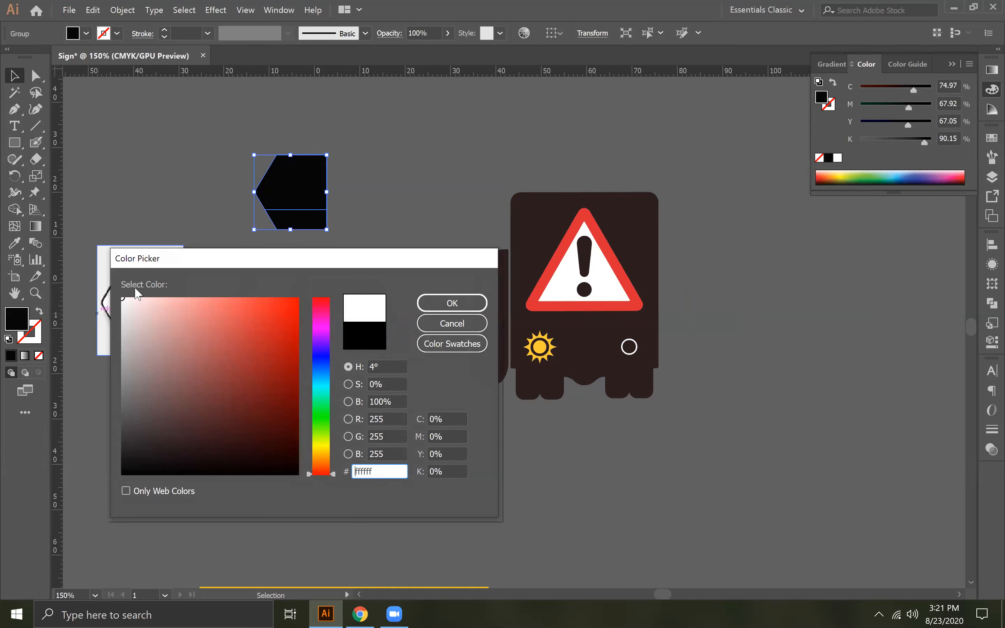
left_click(452, 303)
- Move the white copy onto the black sign outline and bring the outline to the front
left_click_drag(291, 220, 271, 323)
left_click(229, 231)
left_click(258, 346)
right_click(259, 344)
mouse_move(319, 469)
left_click(420, 467)
left_click(233, 249)
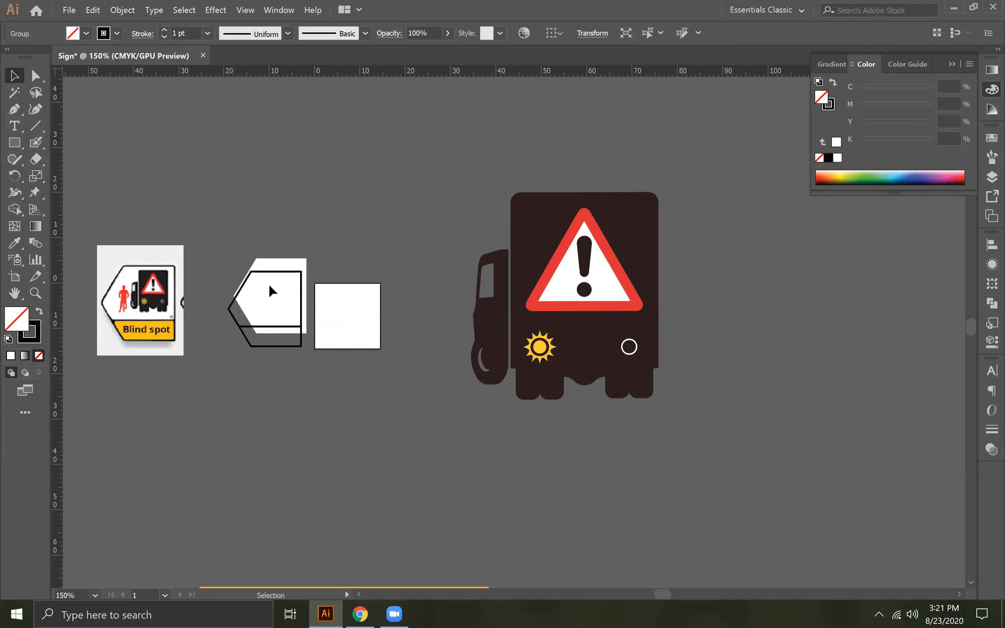
- Centre the white copy and black outline on each other and on the artboard, and scale both down to fit inside it
left_click_drag(226, 219, 306, 312)
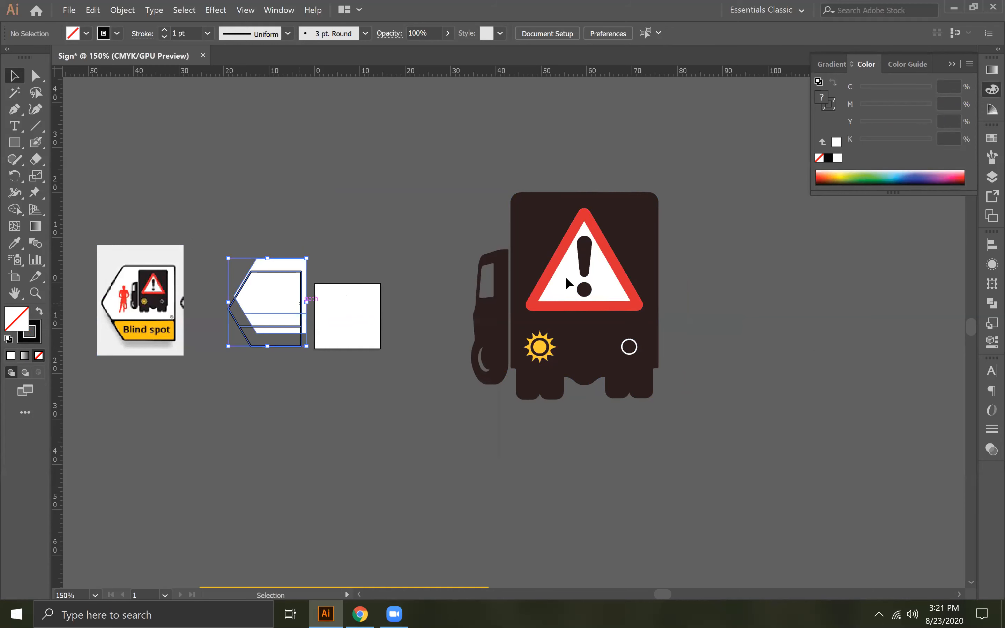
left_click(993, 244)
left_click(854, 275)
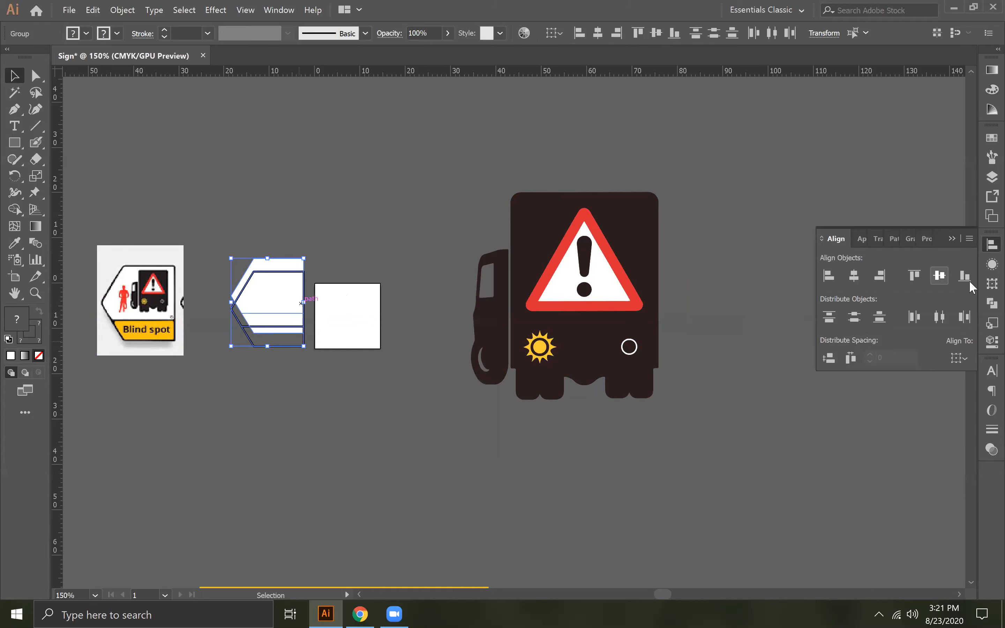
left_click(940, 275)
left_click(959, 358)
left_click(936, 404)
left_click(940, 276)
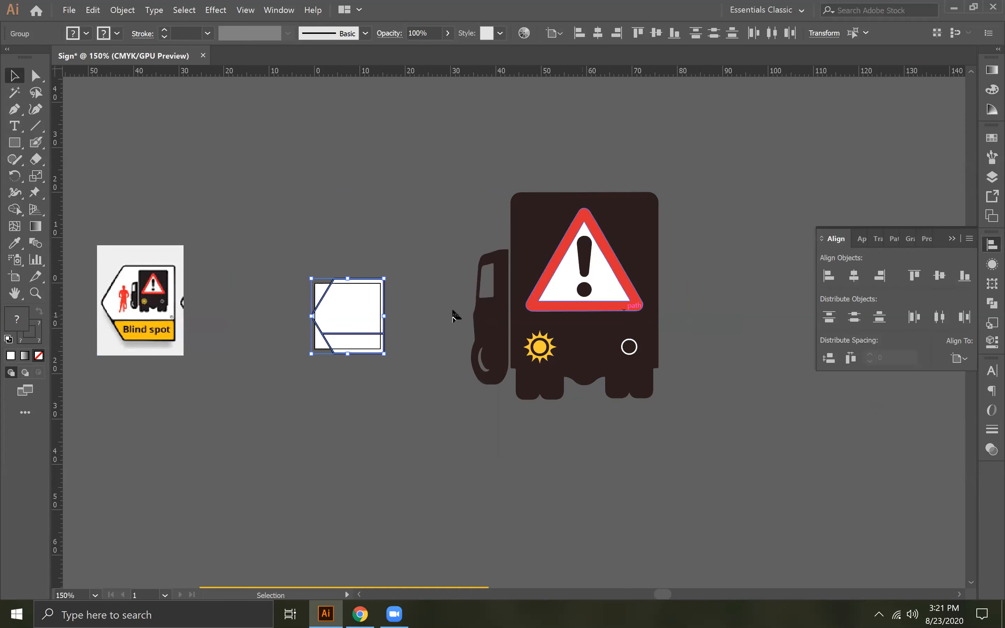
mouse_move(385, 280)
left_mouse_down()
mouse_move(373, 292)
mouse_move(395, 290)
left_mouse_up()
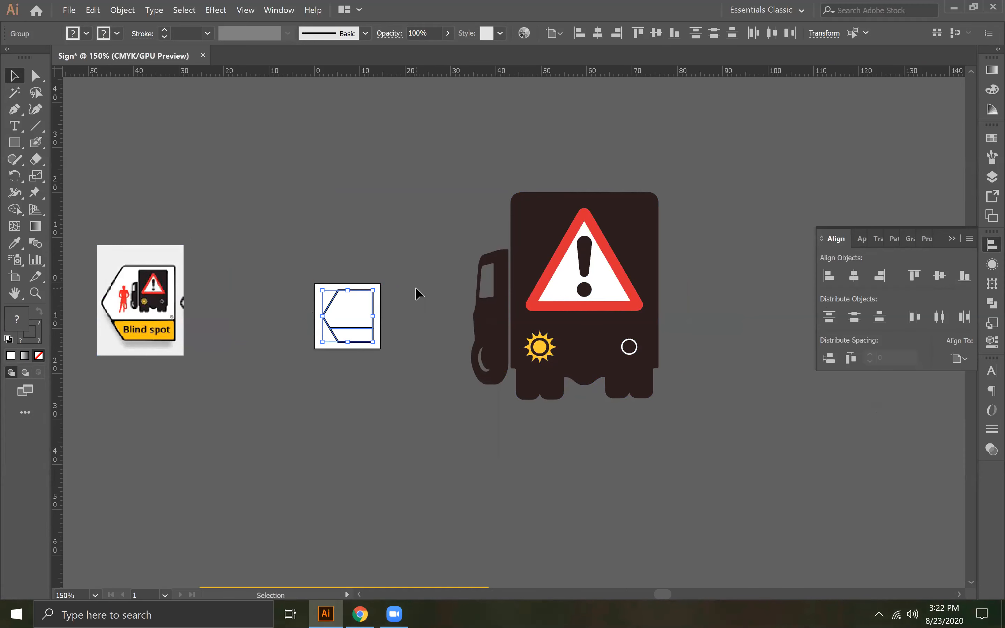
- Fill the sign's lower band with the yellow sampled from the reference image using the Eyedropper, and deselect it
key("ctrl+plus")
key("ctrl+plus")
key("space")
left_click_drag(416, 287, 619, 242)
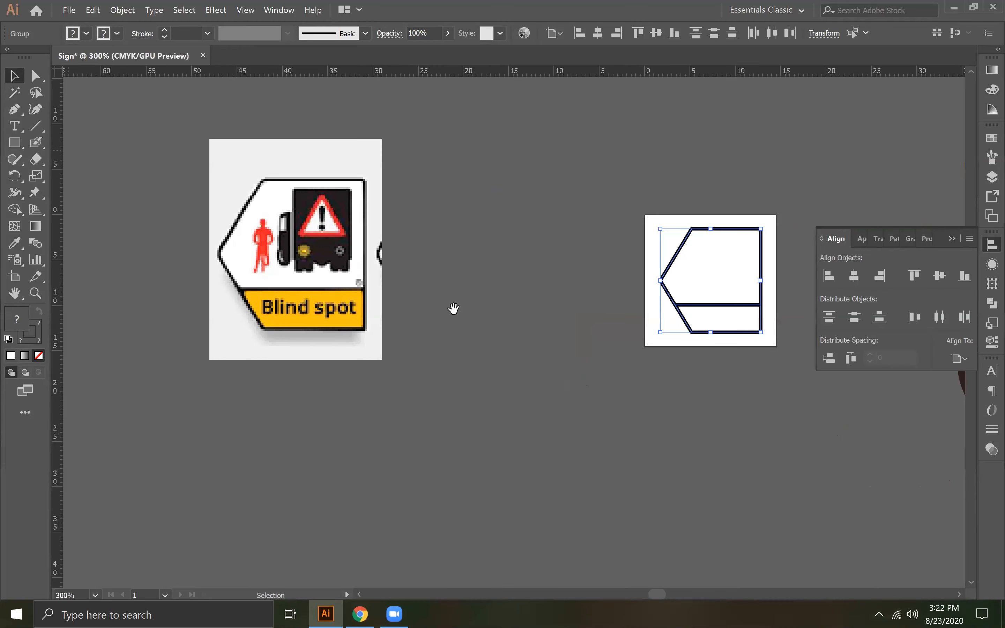
scroll(509, 397, "right", 3)
left_click(35, 75)
left_click(572, 337)
left_click(614, 309)
left_click(15, 243)
left_click(205, 291)
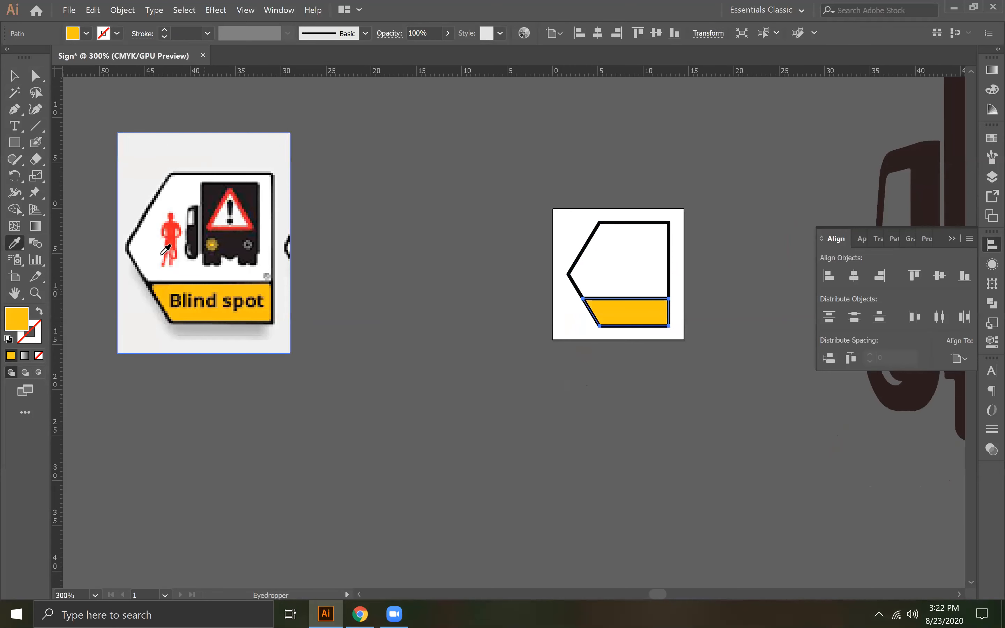
left_click(14, 75)
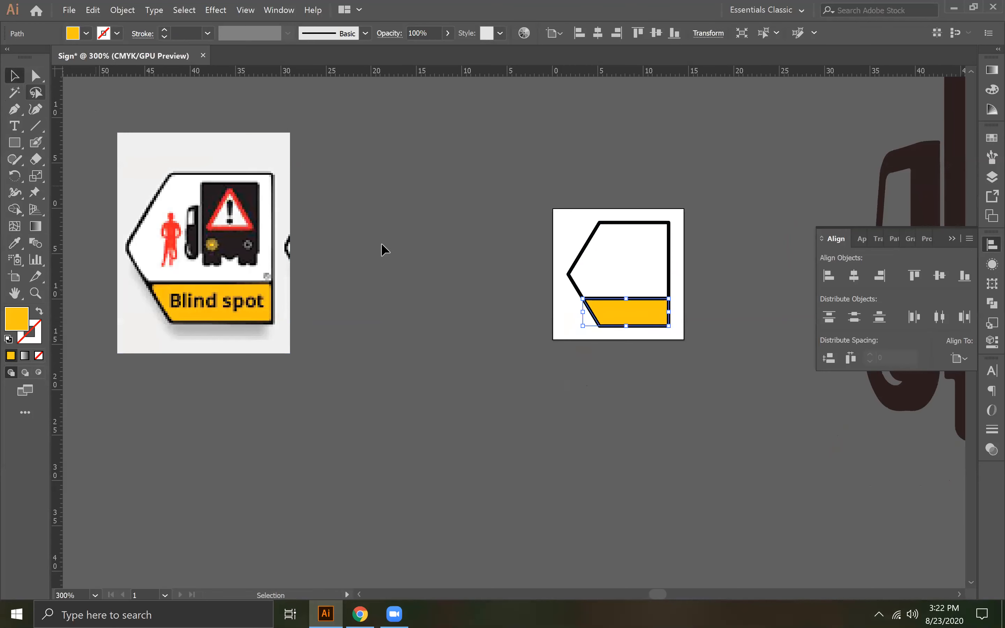
left_click(584, 313)
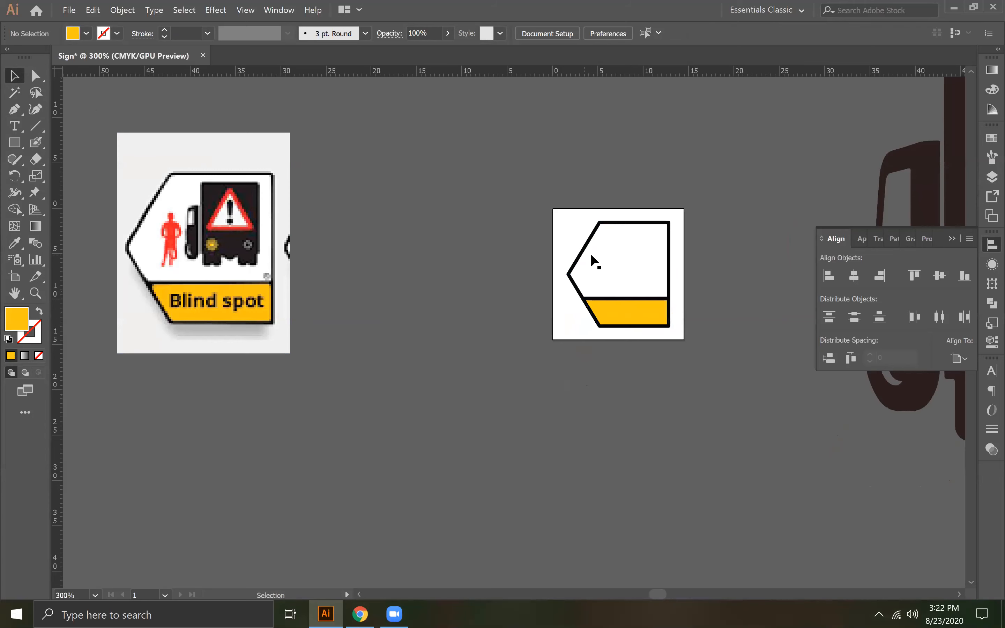
- Try aligning the black outline's stroke to the inside, and set it back to centre alignment
left_click(620, 224)
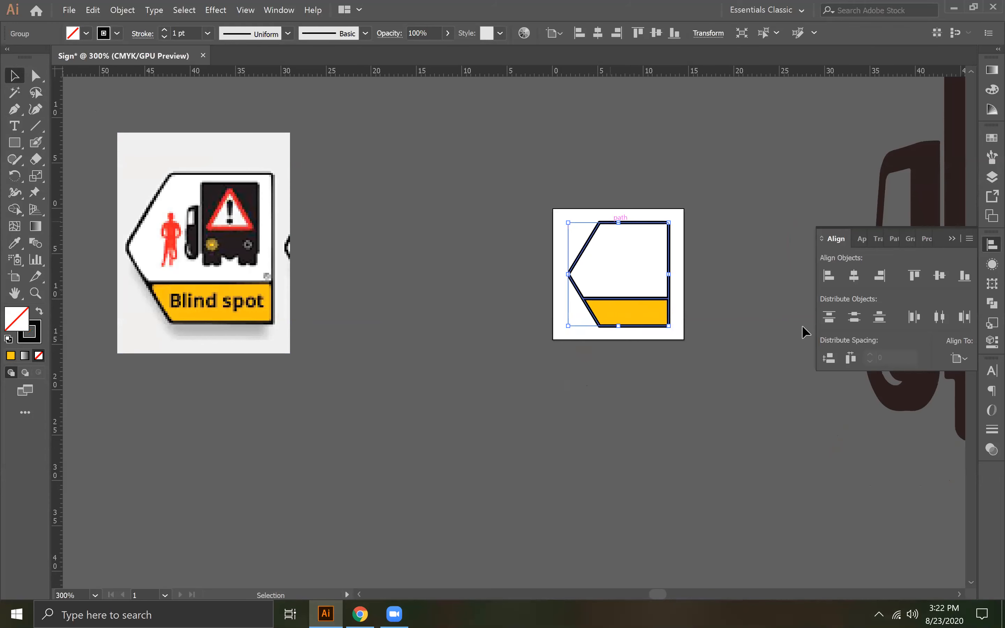
left_click(991, 429)
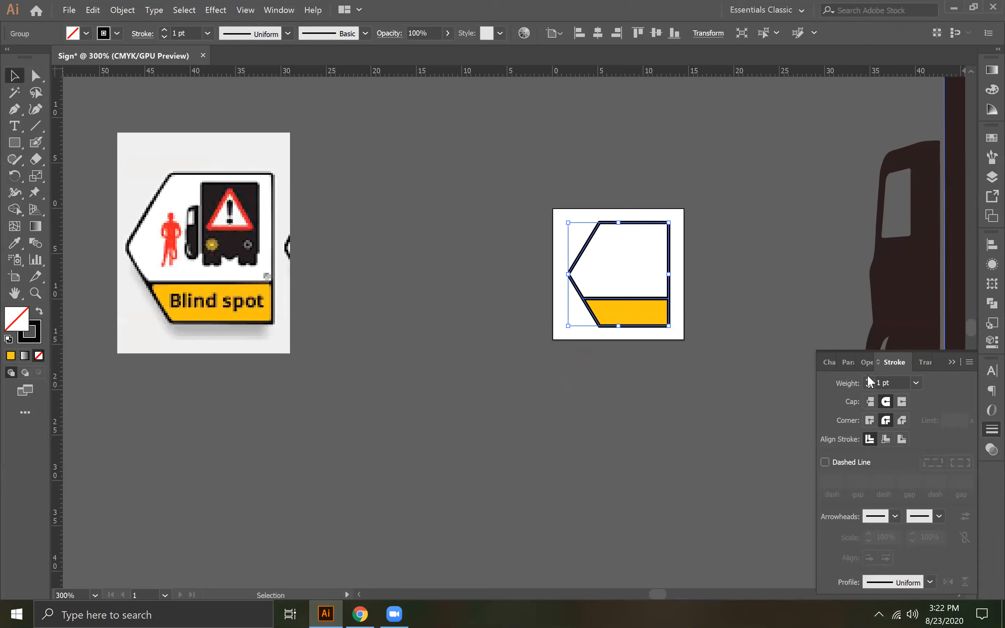
left_click(888, 440)
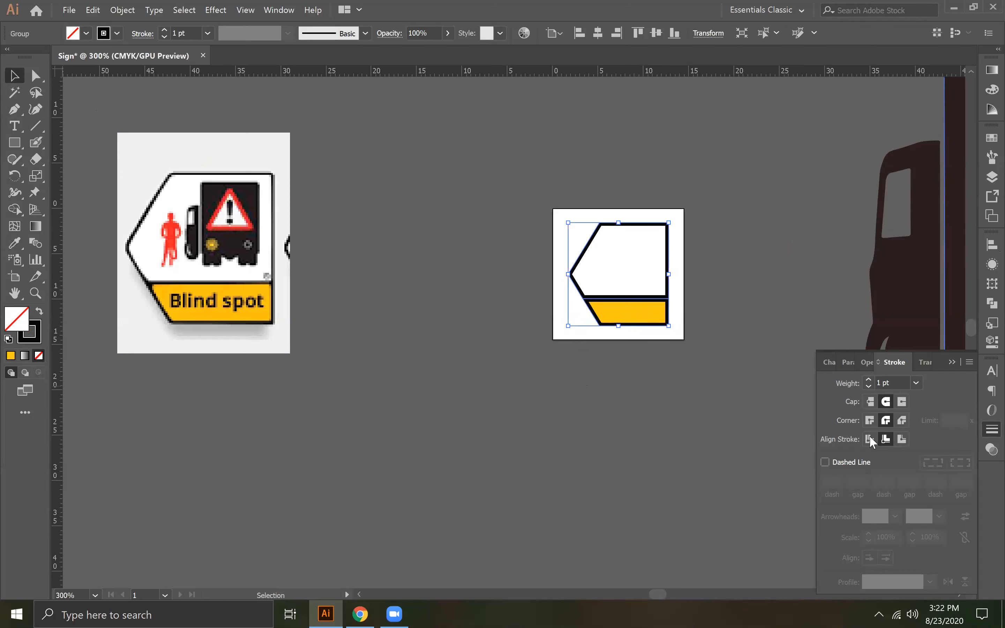
left_click(870, 437)
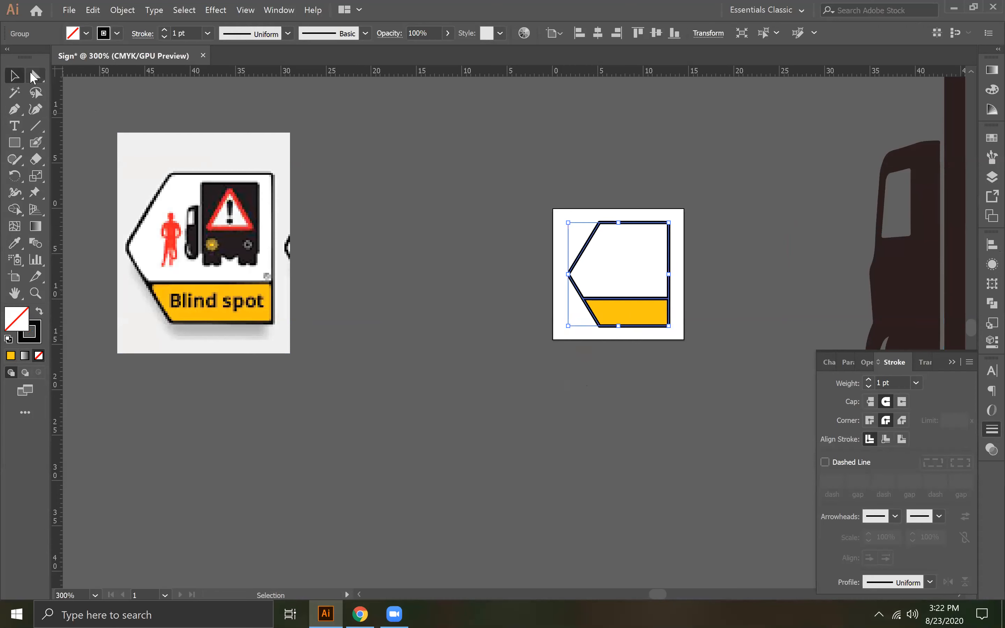
- Round all corners of the black outline's upper panel and lower band to a 0.42 mm radius, and deselect
left_click(33, 79)
mouse_move(607, 235)
left_mouse_down()
mouse_move(576, 178)
mouse_move(604, 231)
left_mouse_up()
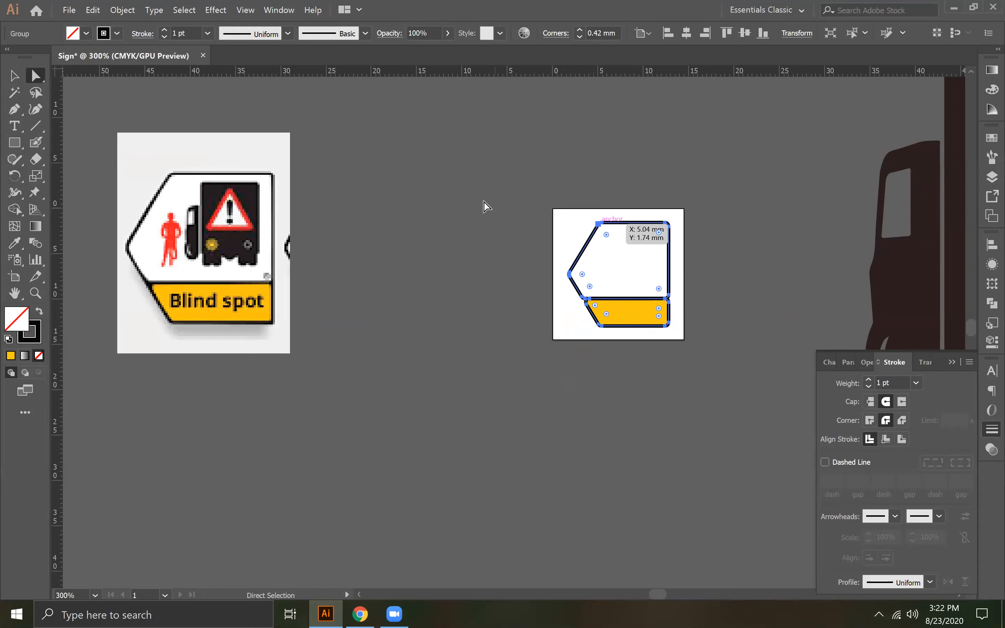
left_click(485, 207)
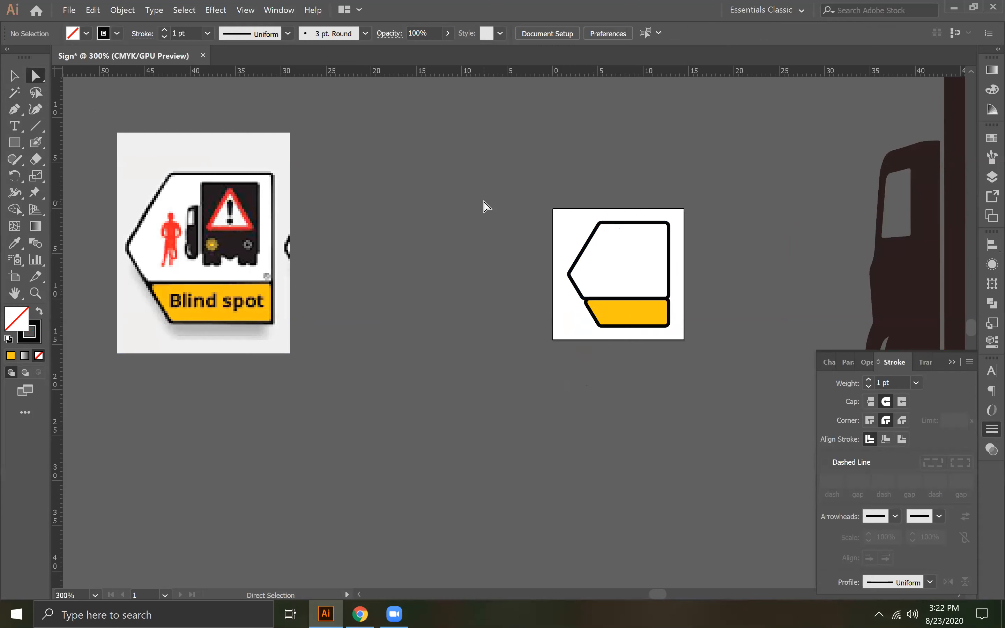
key("v")
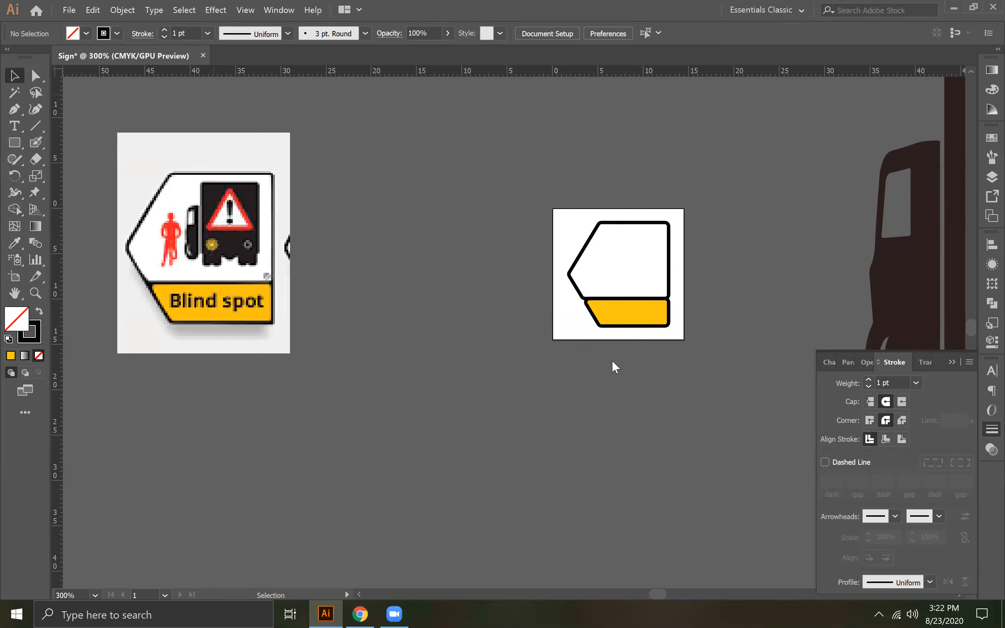
- Try moving the white and yellow filled shapes away from the rounded outline, and undo the move
left_click_drag(640, 336, 625, 288)
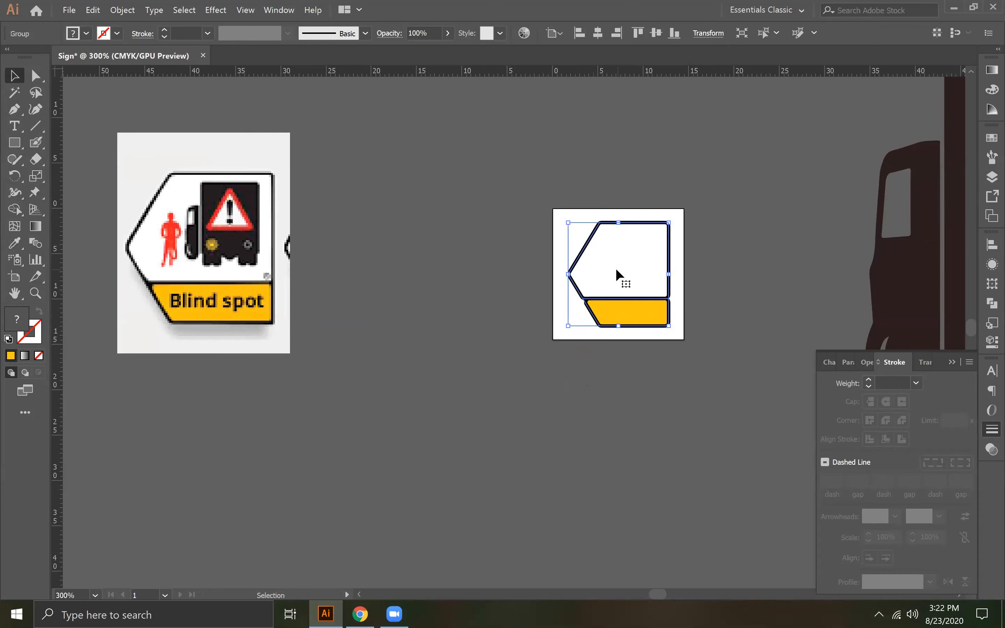
left_click_drag(627, 258, 530, 317)
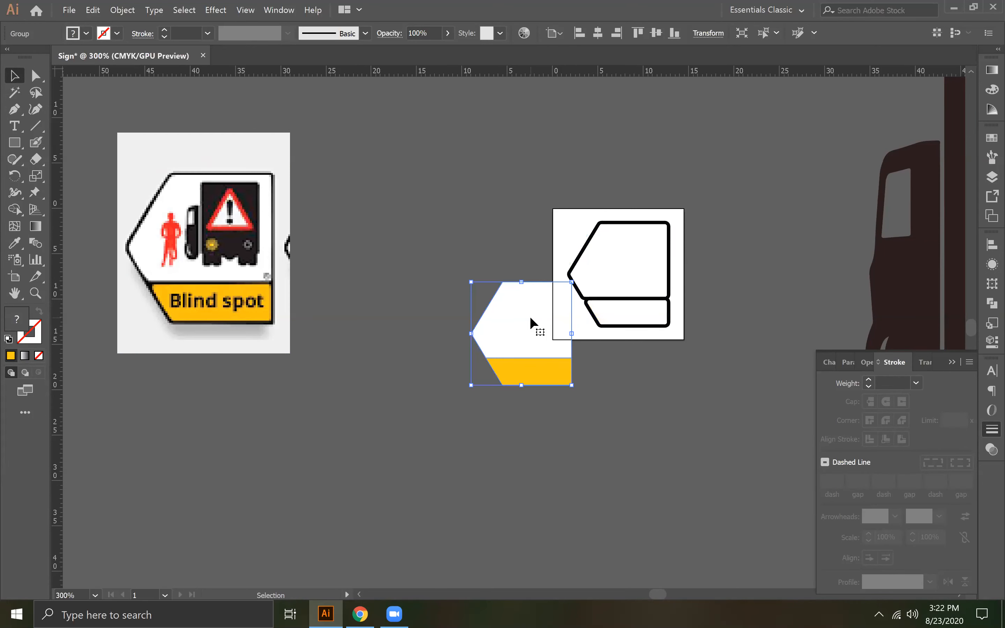
left_click(431, 396)
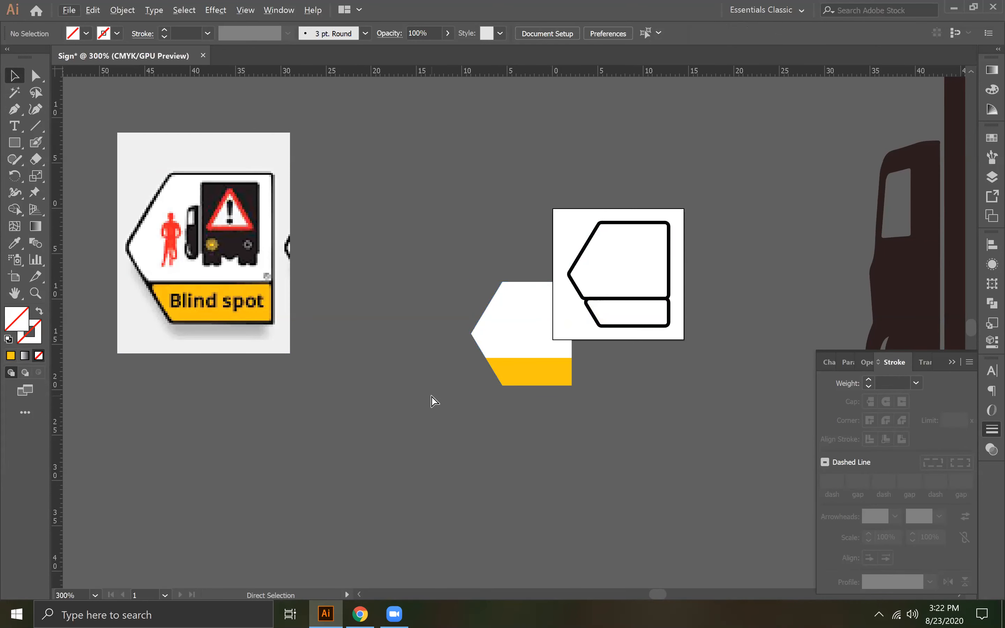
key("ctrl+z")
key("ctrl+z")
key("v")
left_click(708, 279)
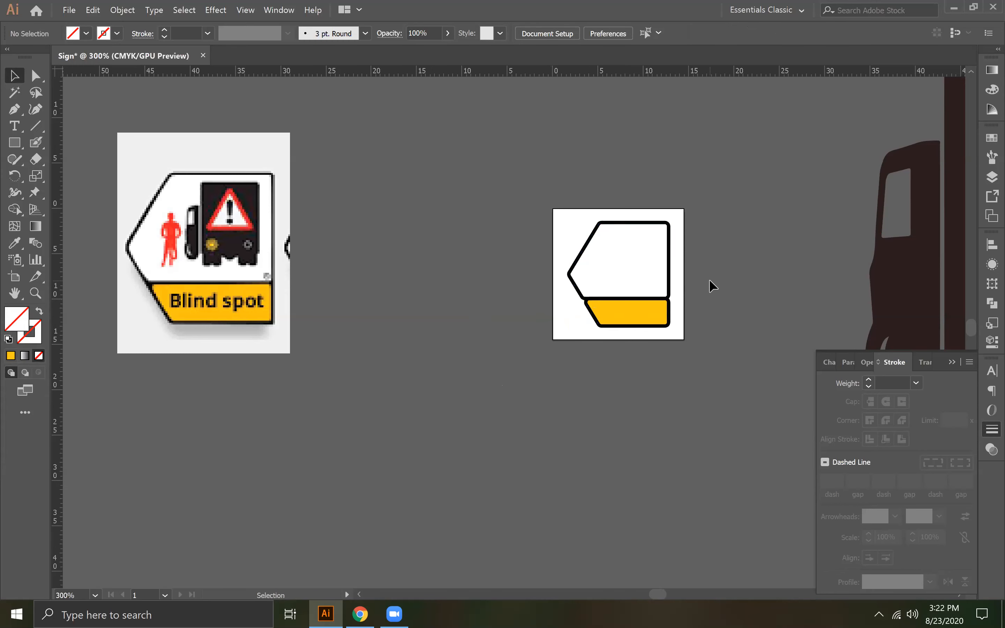
- Select the grouped white and yellow filled shapes and slightly round their corners to follow the black outline, leaving them deselected
key("ctrl+plus")
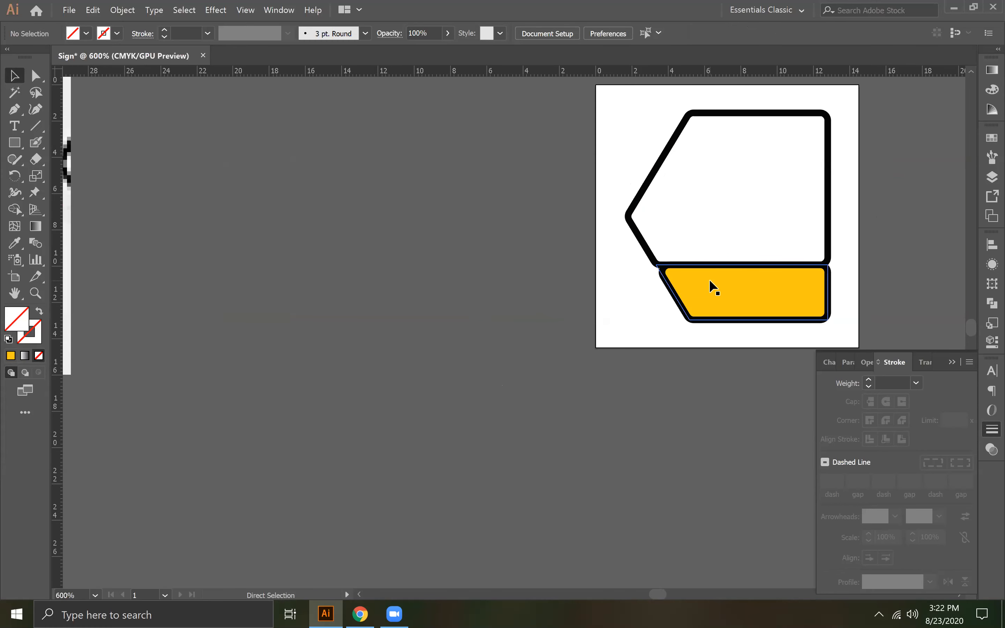
left_click_drag(709, 280, 486, 344)
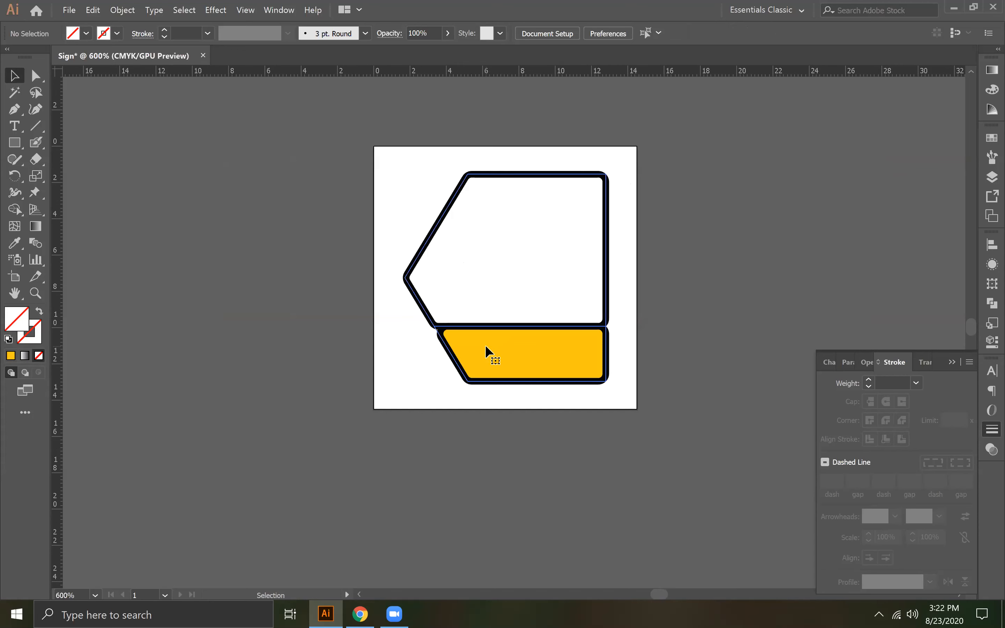
left_click(485, 345)
left_click(35, 75)
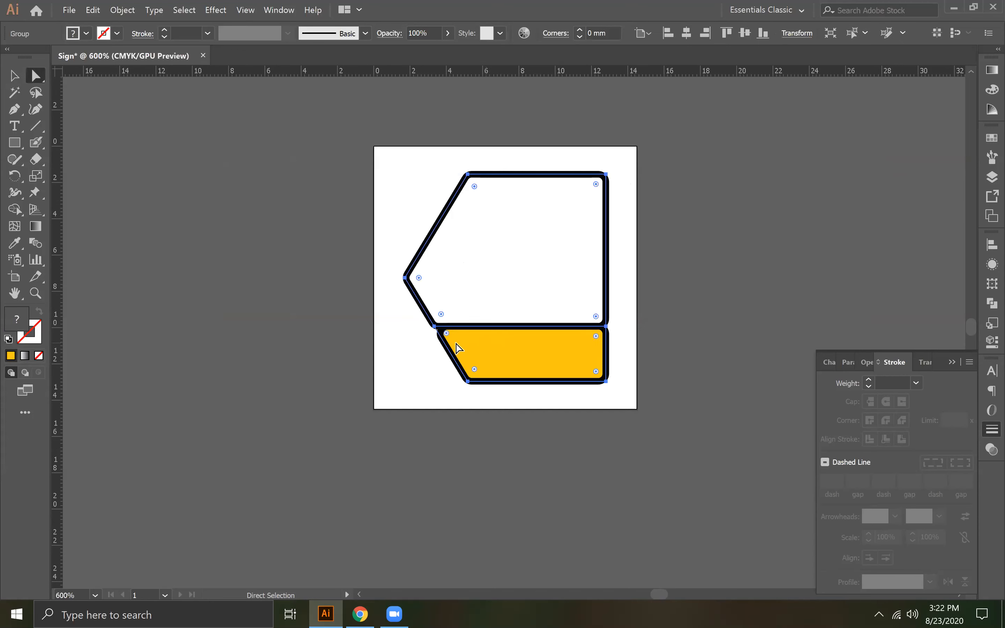
left_click_drag(446, 333, 451, 335)
left_click(278, 275)
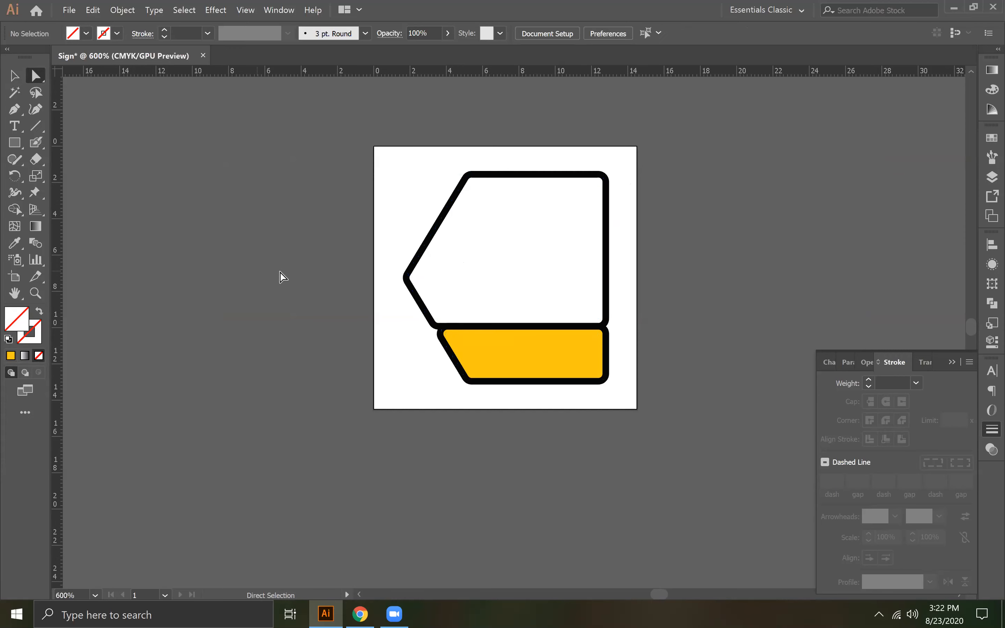
- Move the grouped truck artwork from beside the artboard onto the sign, overlapping its white panel and yellow band
left_click_drag(240, 264, 775, 281)
left_click_drag(621, 285, 454, 292)
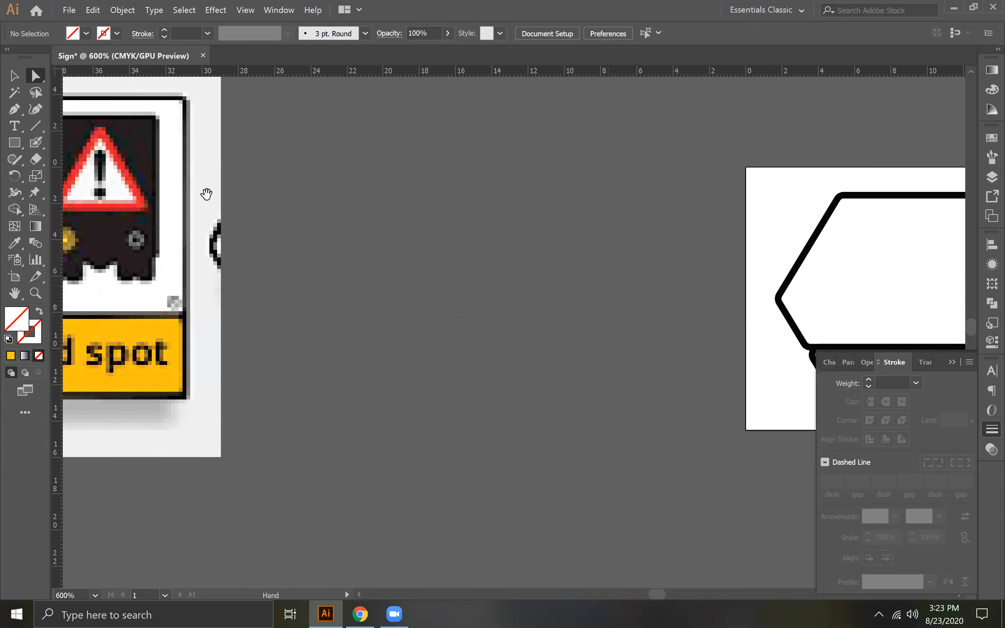
left_click(13, 75)
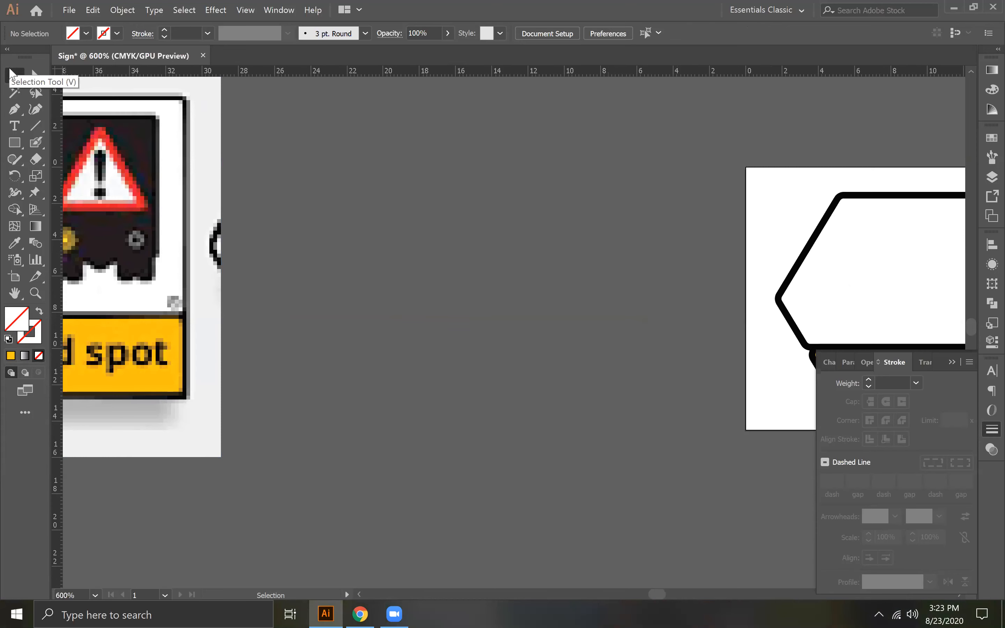
left_click(11, 70)
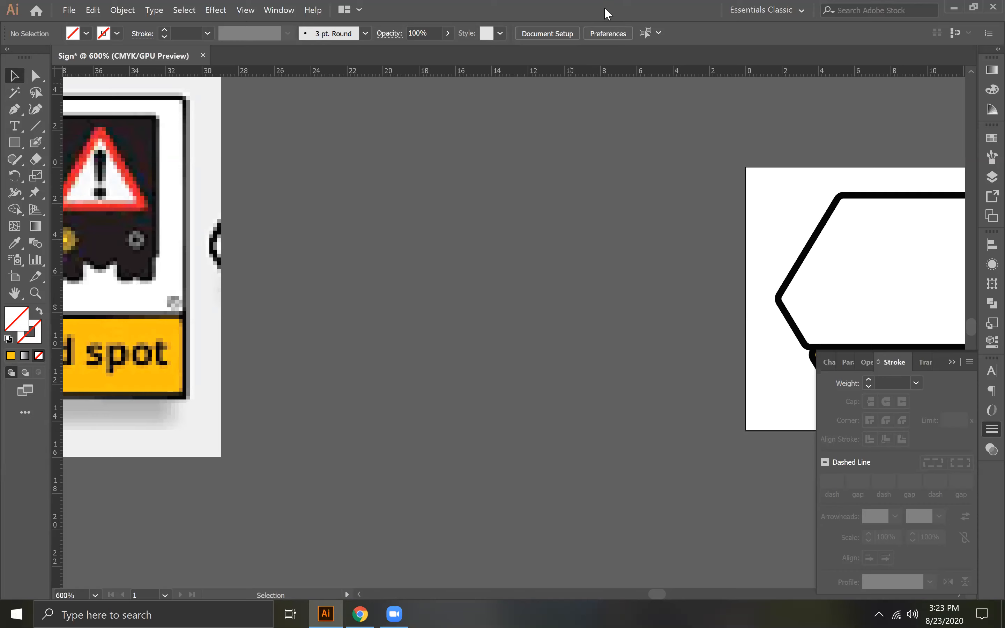
left_click_drag(664, 195, 427, 220)
left_click_drag(791, 216, 447, 263)
left_click_drag(670, 272, 266, 197)
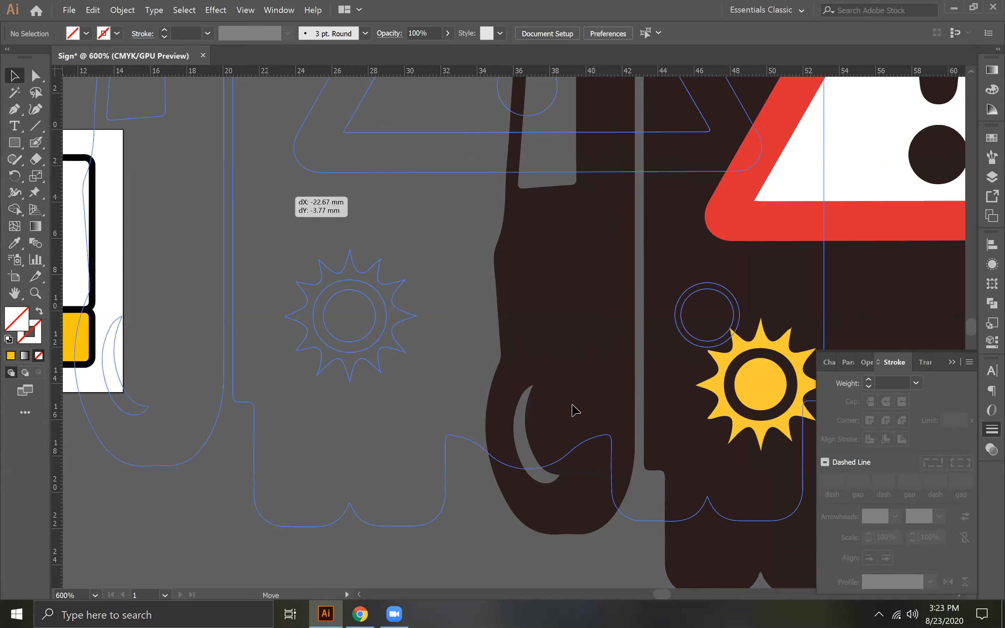
left_click_drag(713, 382, 523, 368)
left_click_drag(634, 513, 336, 234)
left_click_drag(236, 204, 656, 366)
left_click_drag(614, 245, 546, 323)
left_click_drag(688, 423, 449, 163)
left_click_drag(370, 112, 524, 451)
- Bring the truck group in front of the sign and scale it down proportionally to fit inside the white upper panel
right_click(524, 450)
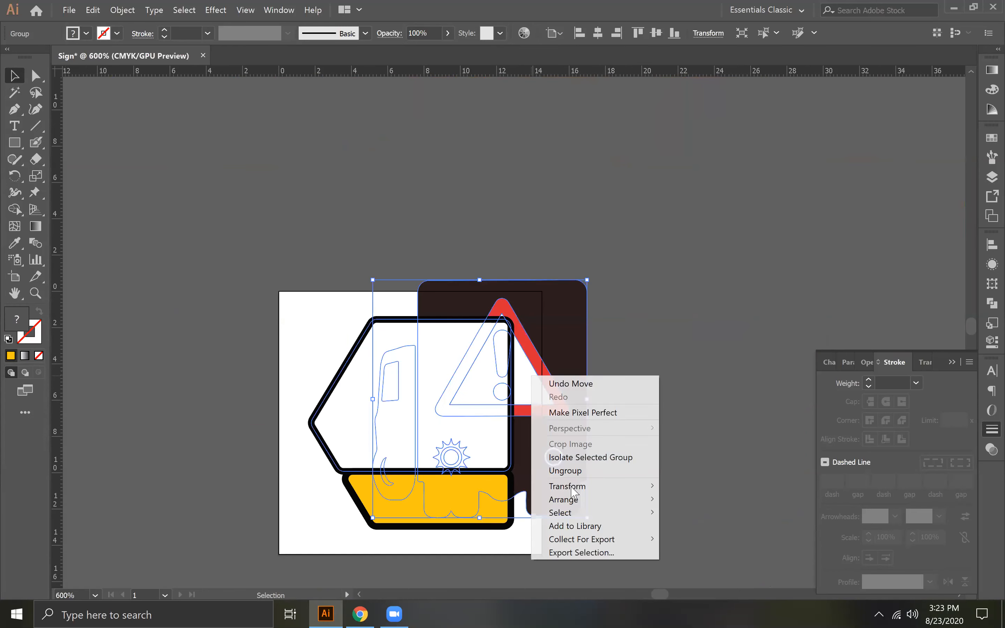
left_click(675, 504)
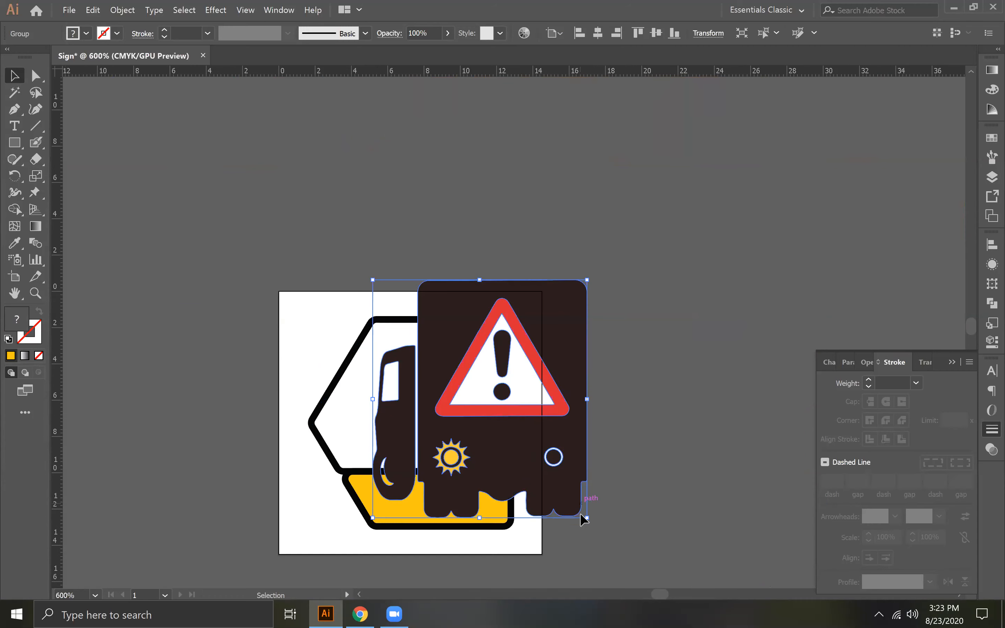
left_click_drag(584, 519, 555, 333)
key("space")
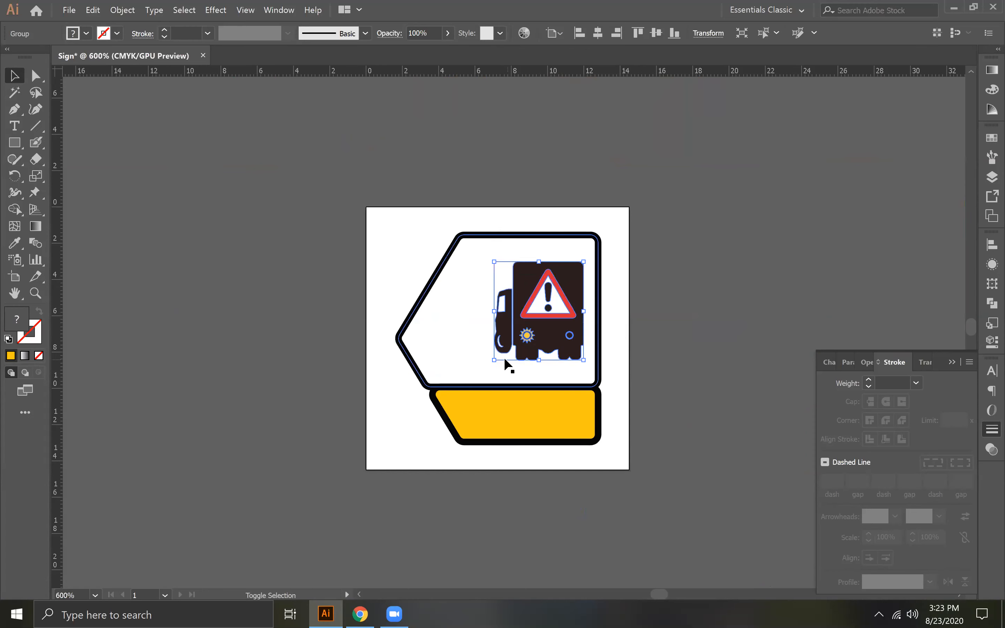
- Compare the truck with the reference sign, enlarge it to nearly fill the right part of the white panel, and deselect it
key("space")
left_click_drag(253, 285, 676, 234)
left_click_drag(181, 247, 586, 248)
key("space")
left_click_drag(623, 277, 289, 319)
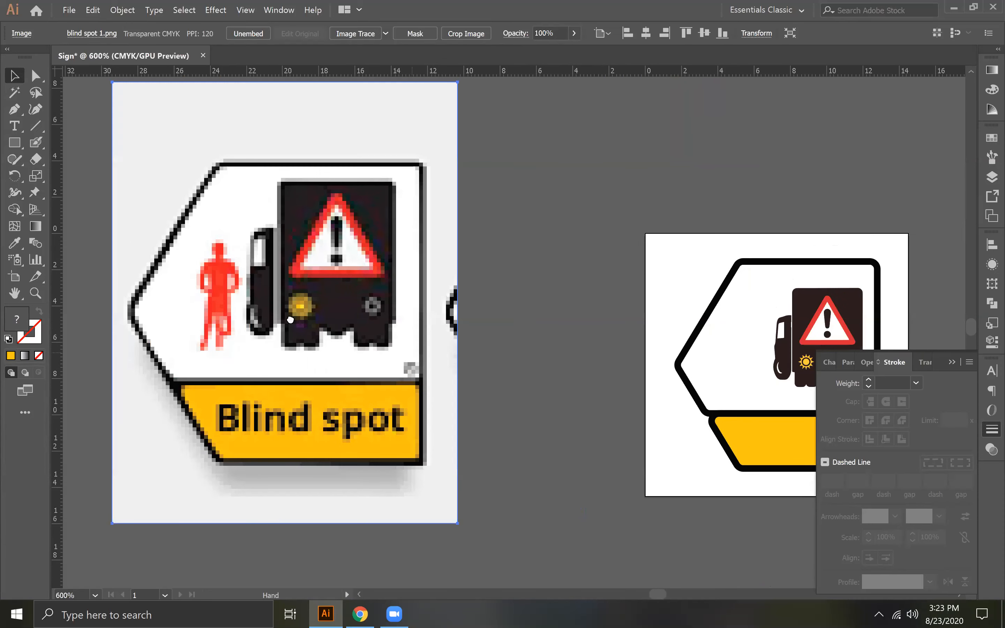
left_click_drag(680, 311, 680, 293)
left_click_drag(649, 349, 626, 381)
left_click(866, 247)
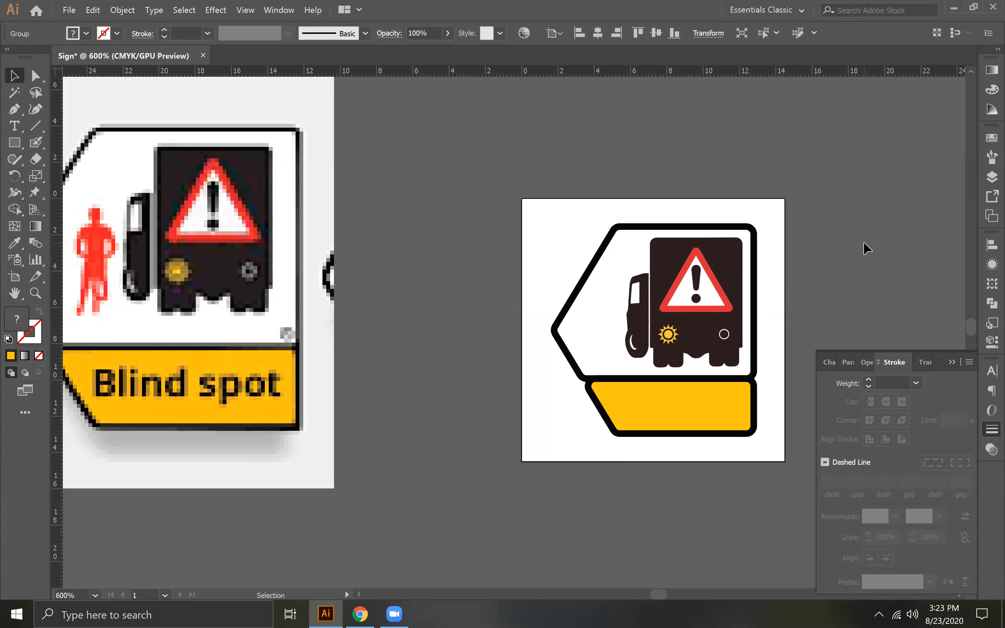
key("space")
left_click_drag(583, 301, 573, 247)
- Switch to Chrome, close the old reference and search pages, keep one new blank tab, and dismiss the downloads bar
key("alt+Tab")
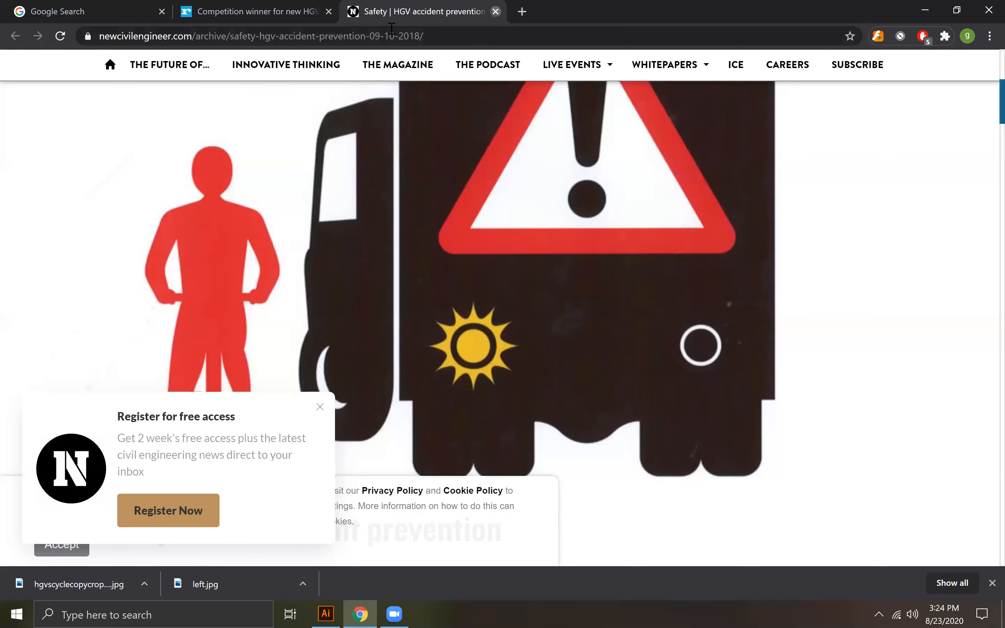
left_click(496, 12)
left_click(328, 11)
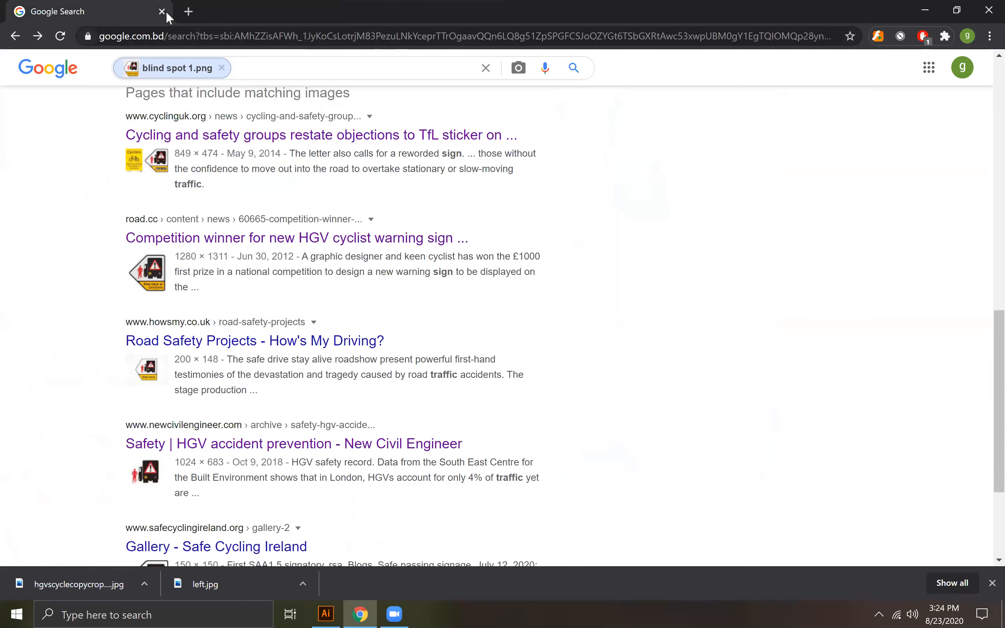
key("ctrl+t")
left_click(162, 12)
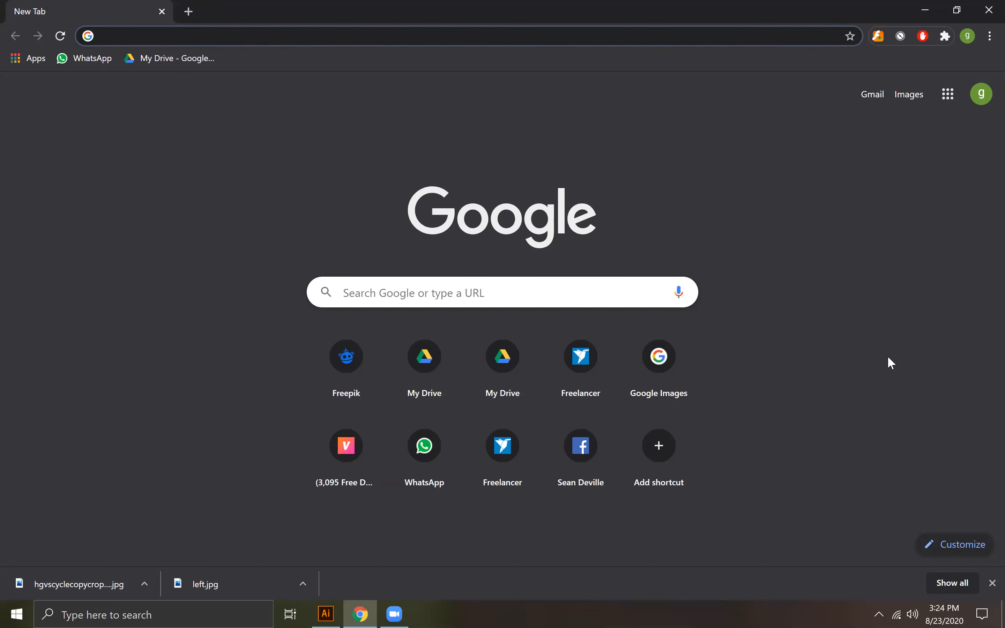
left_click(992, 583)
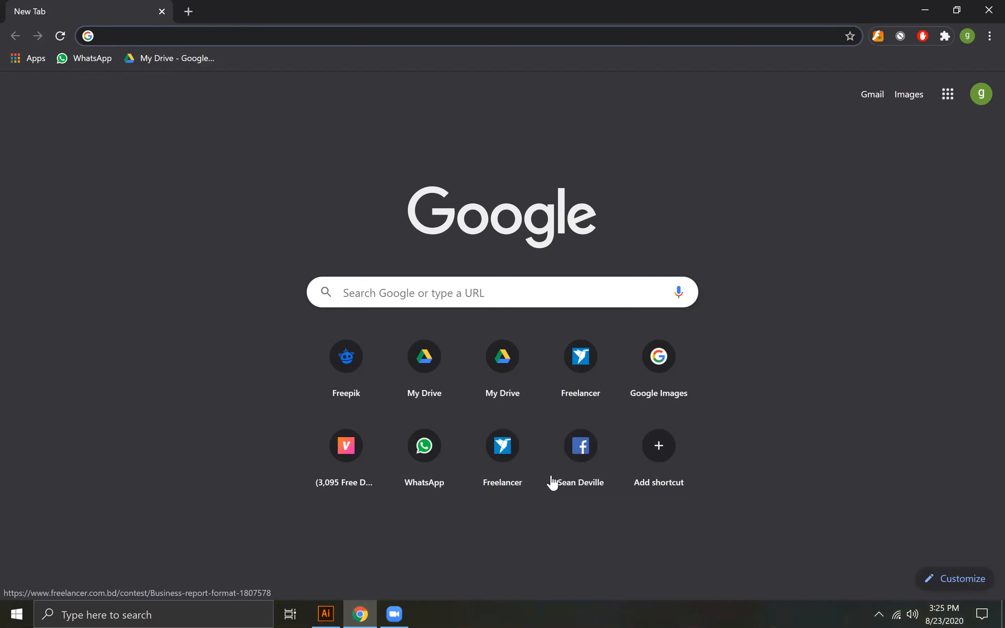
- Search Google for "car silhouette" and show the image results
left_click(253, 38)
type("car s")
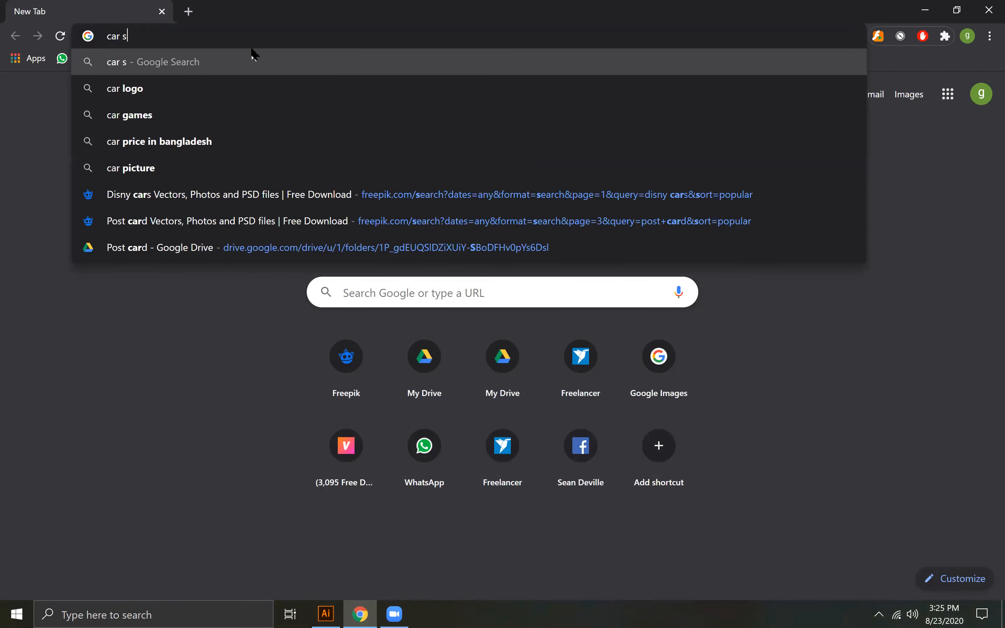
type("ilhoutte")
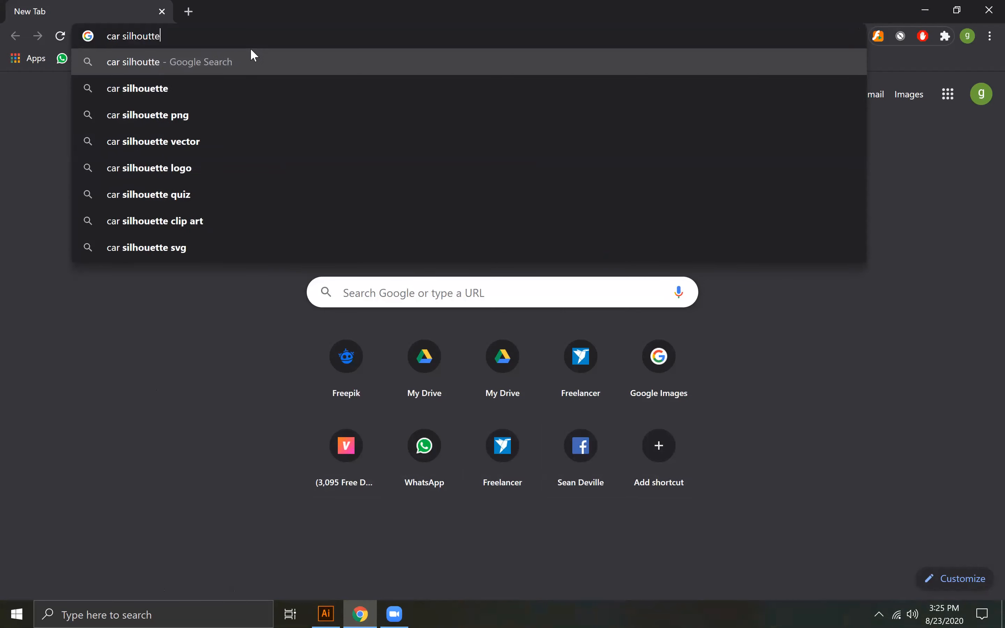
key("Return")
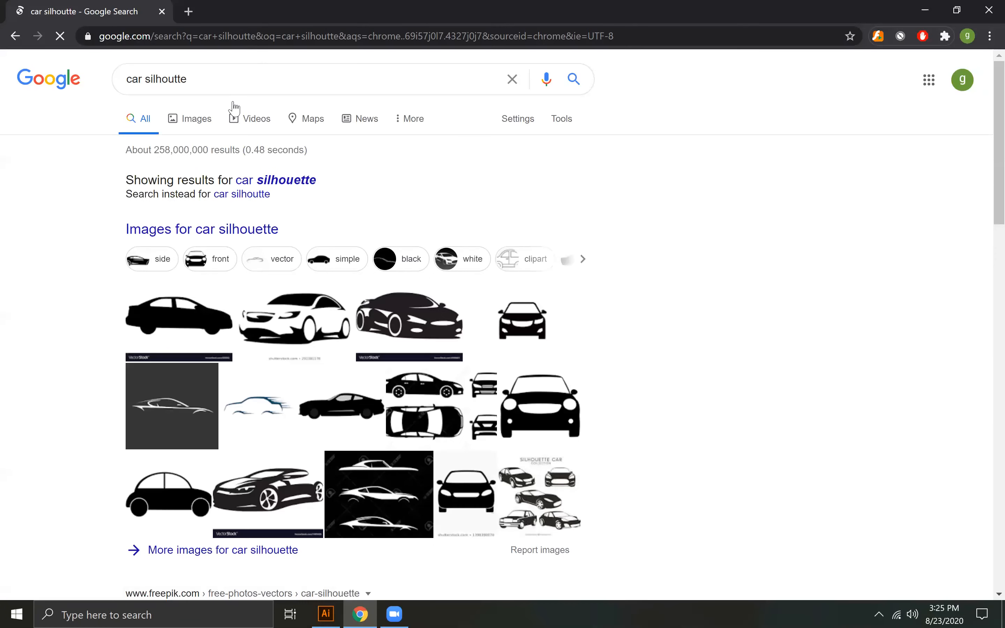
left_click(197, 121)
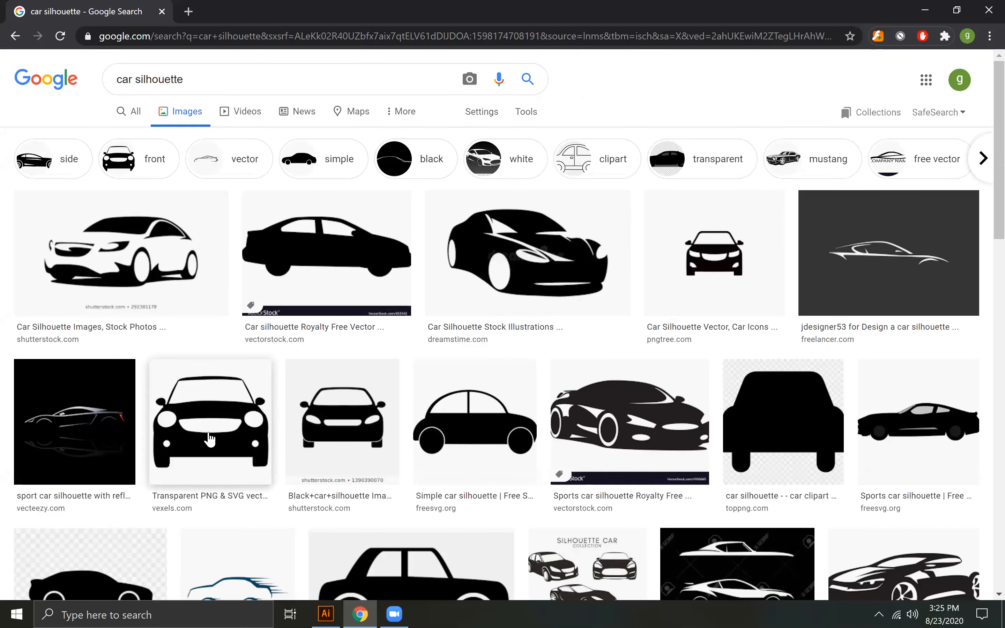
- Look through the car silhouette images for a usable front view, previewing the Vexels city car and the Pngtree car
scroll(210, 439, "down", 5)
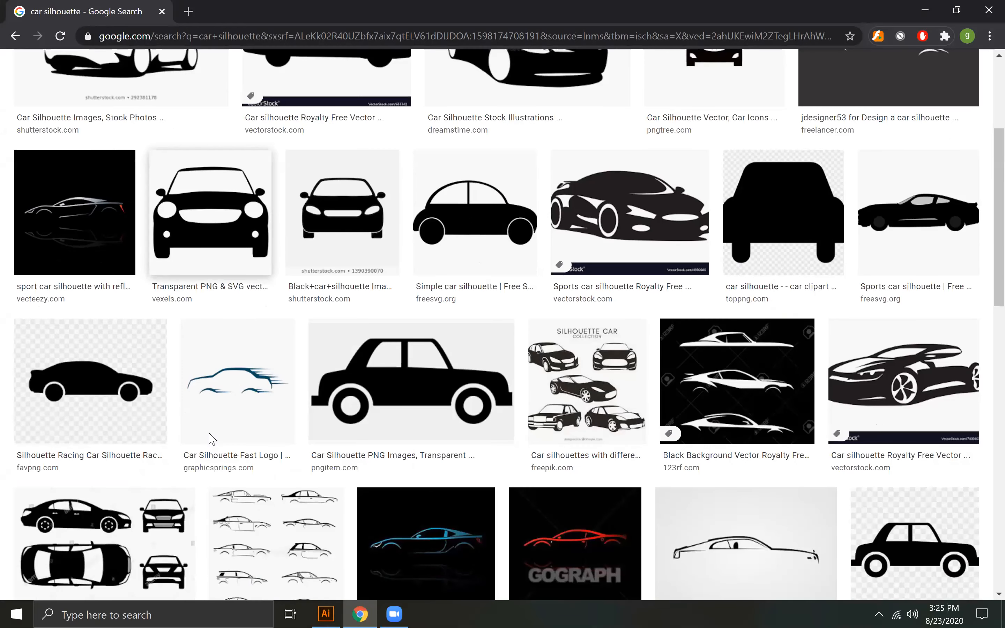
scroll(209, 438, "down", 6)
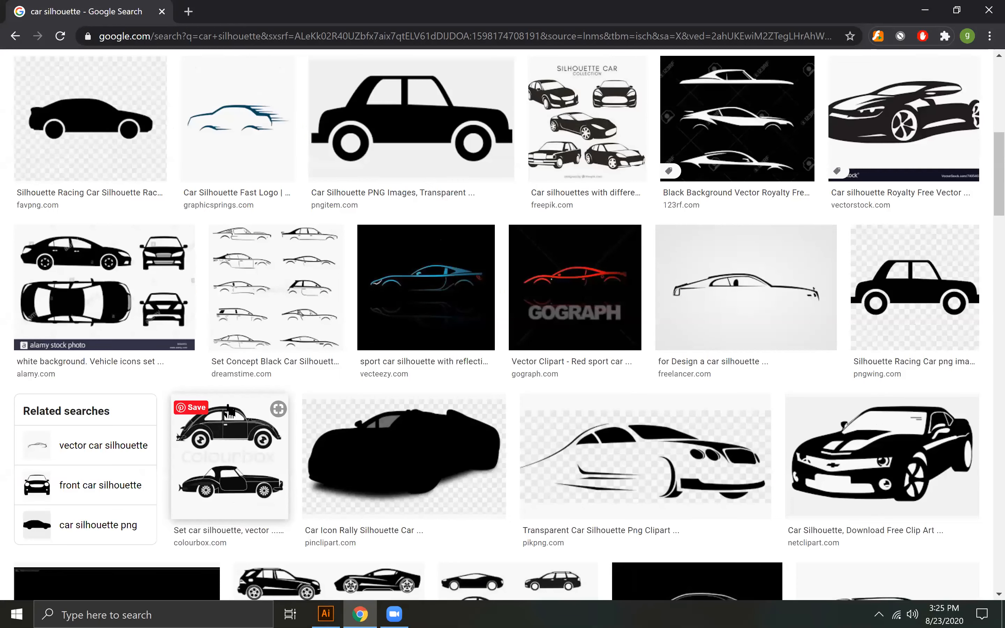
scroll(209, 423, "up", 11)
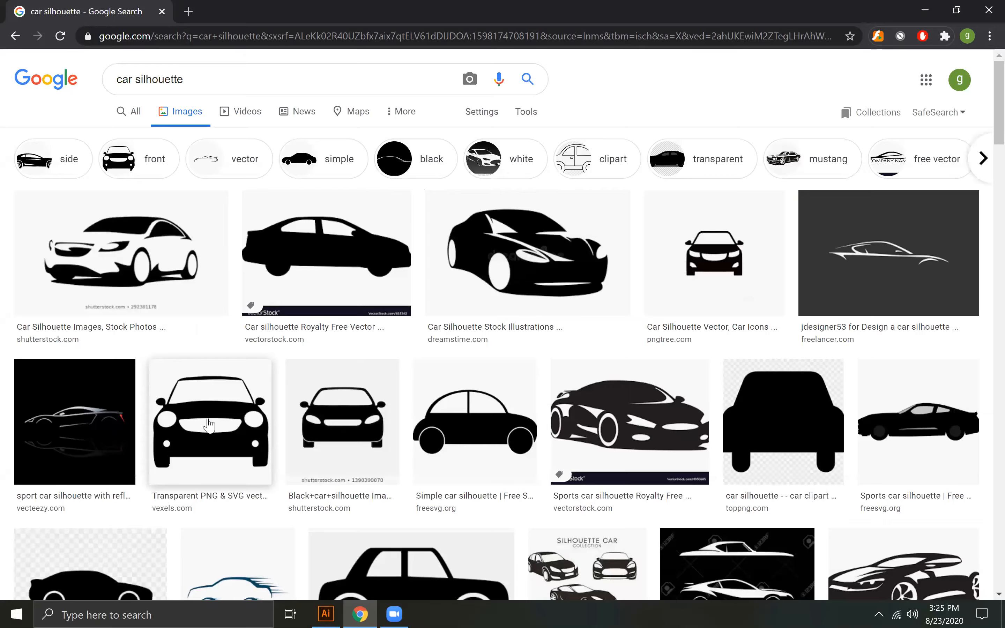
left_click(210, 425)
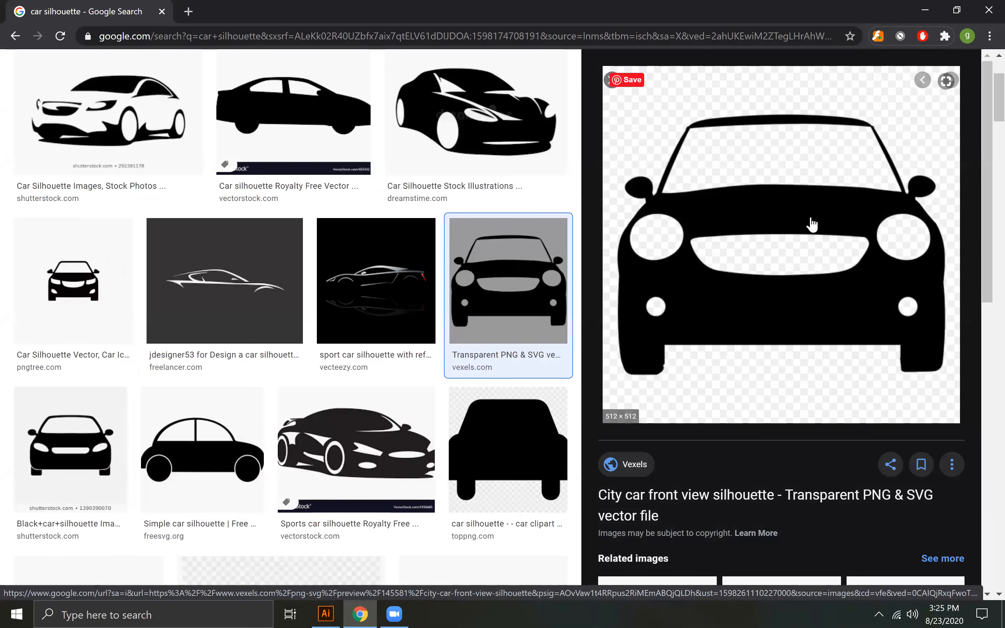
right_click(806, 217)
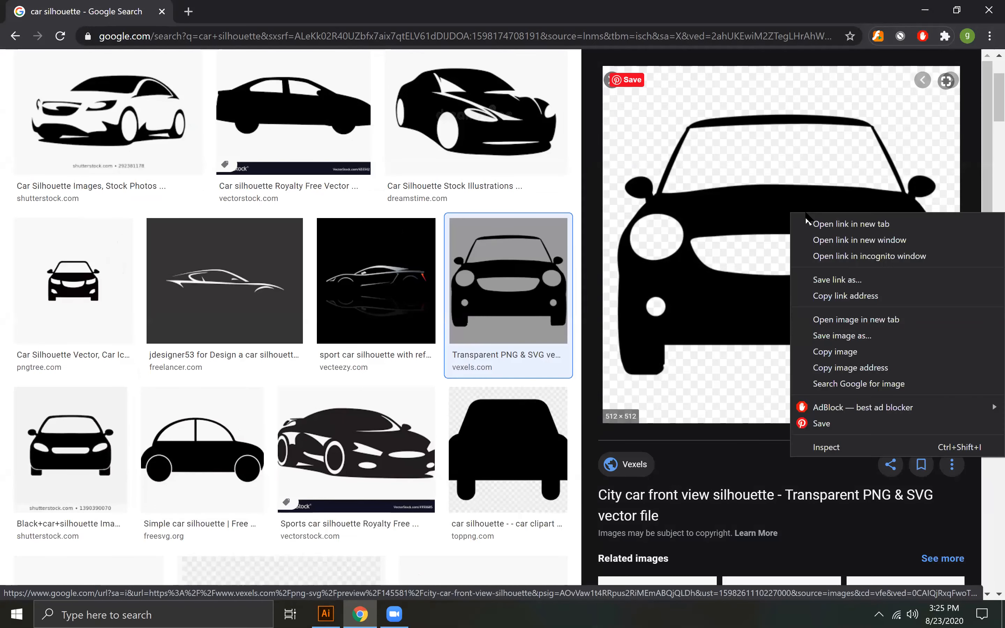
left_click(608, 82)
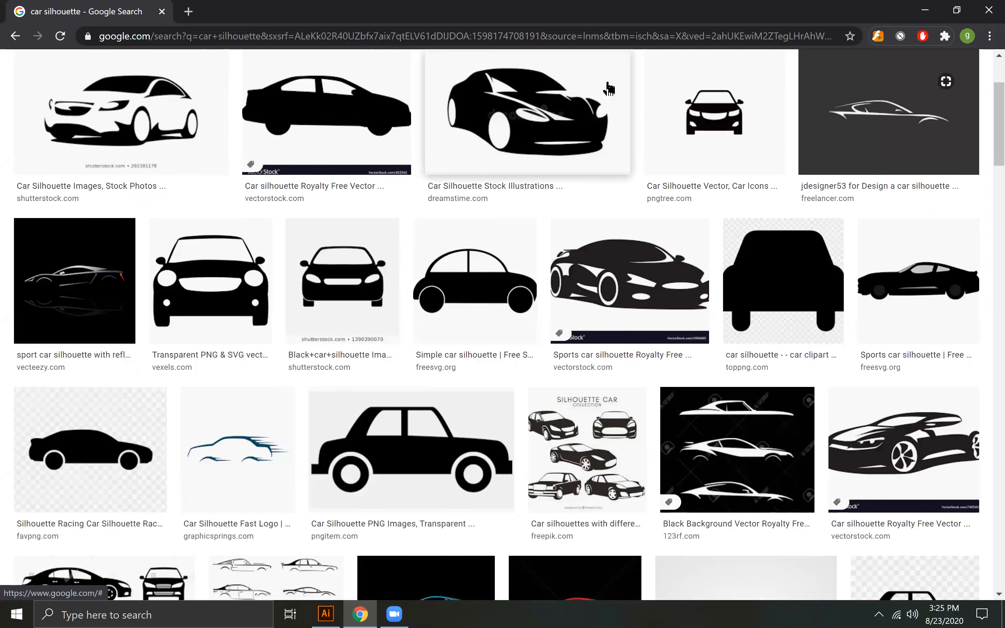
scroll(695, 391, "down", 3)
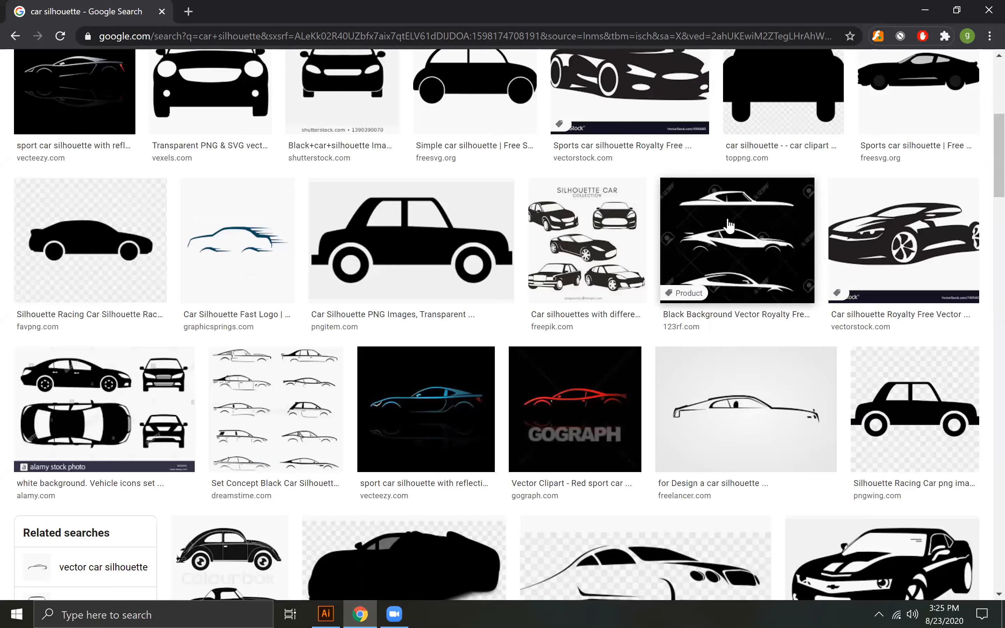
left_click(719, 233)
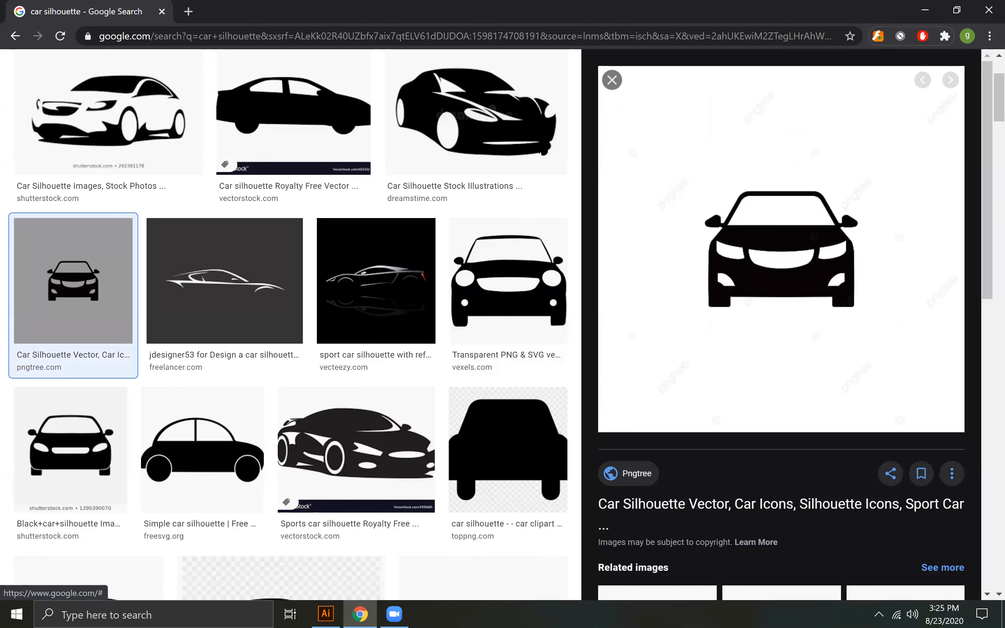
left_click(612, 80)
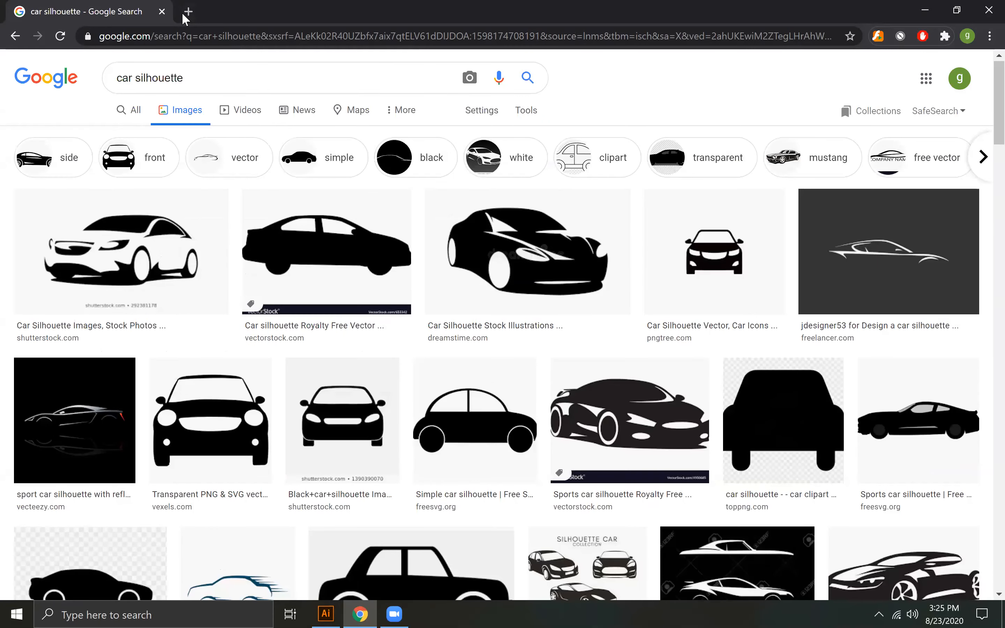
- Open Flaticon in a new tab, search its icons for "car", and look over the results
left_click(186, 13)
type("flaticon")
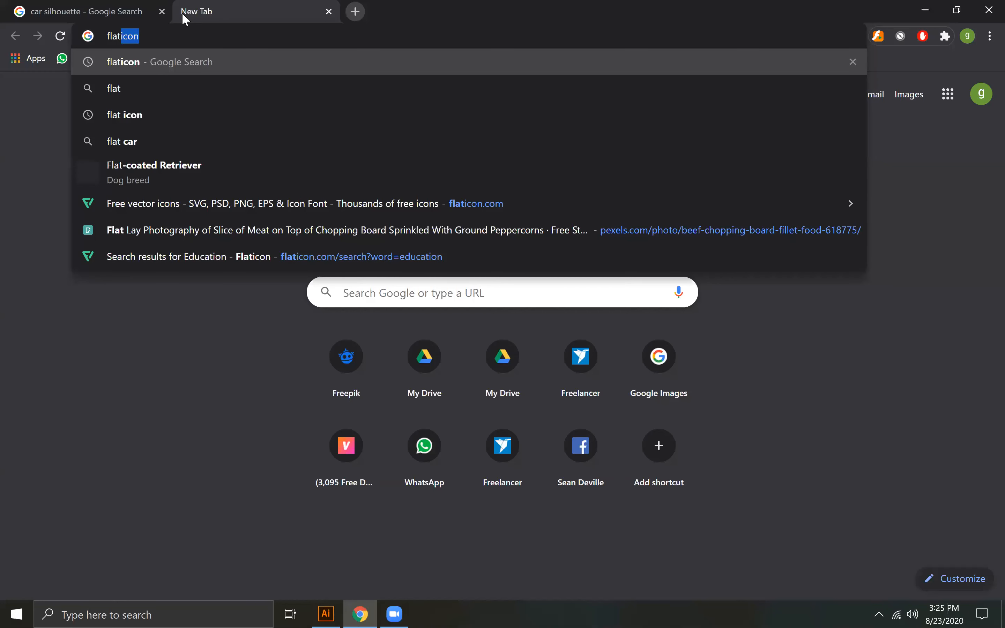
key("Return")
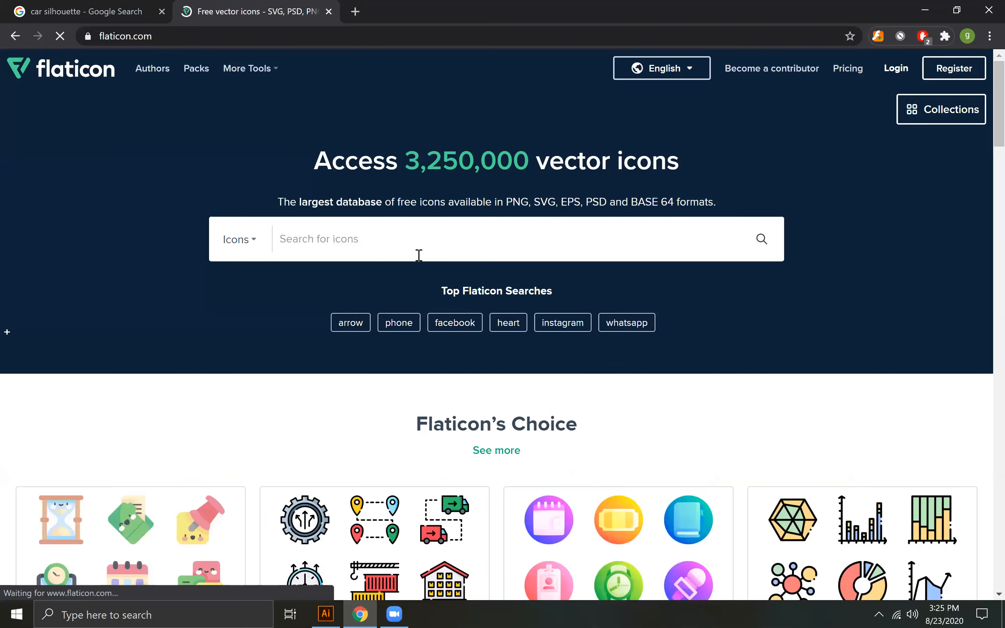
left_click(428, 250)
type("car")
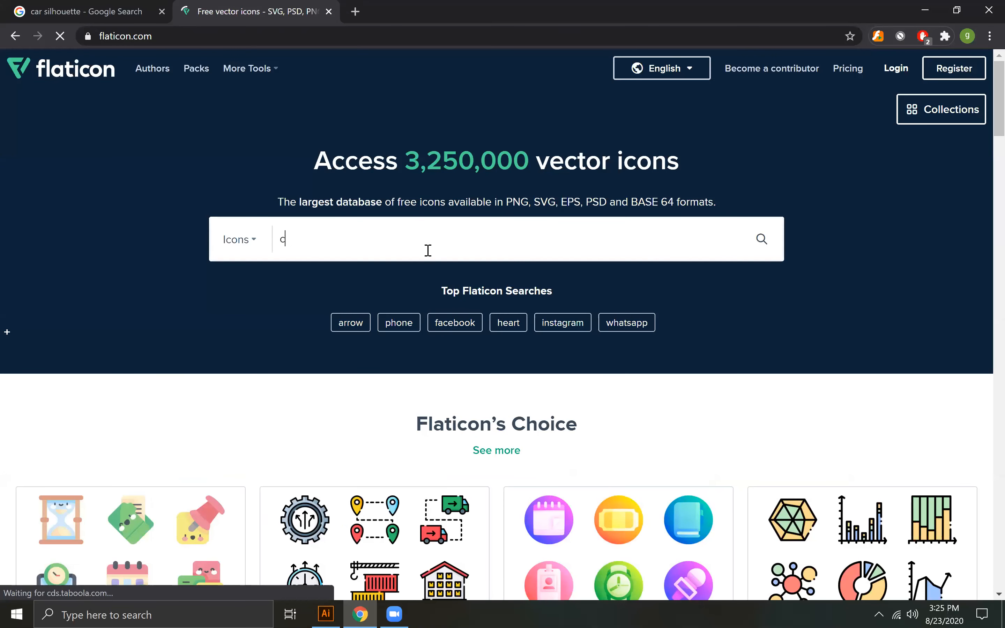
left_click(753, 250)
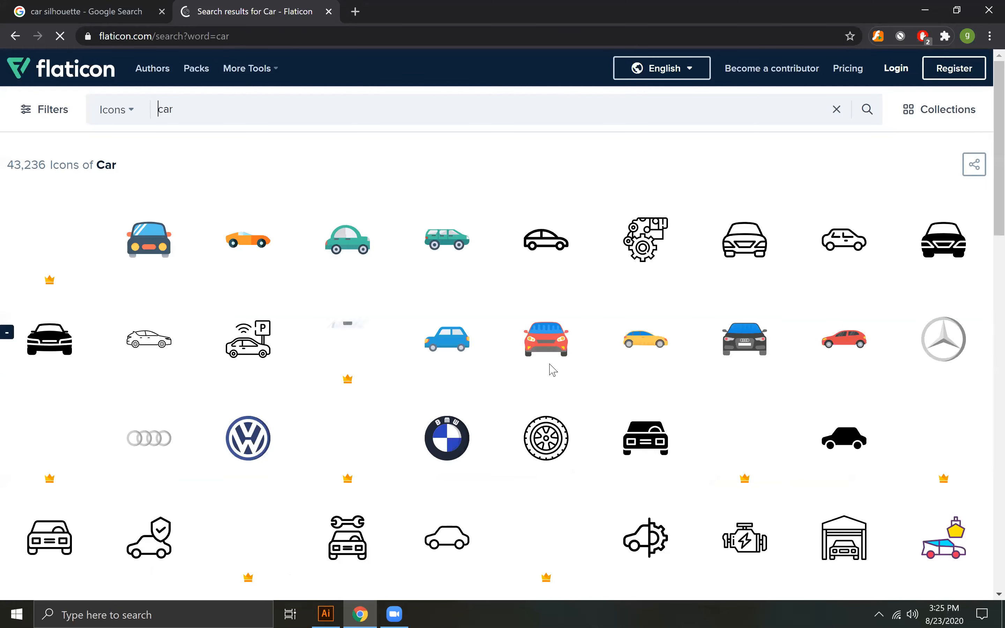
scroll(549, 364, "down", 1)
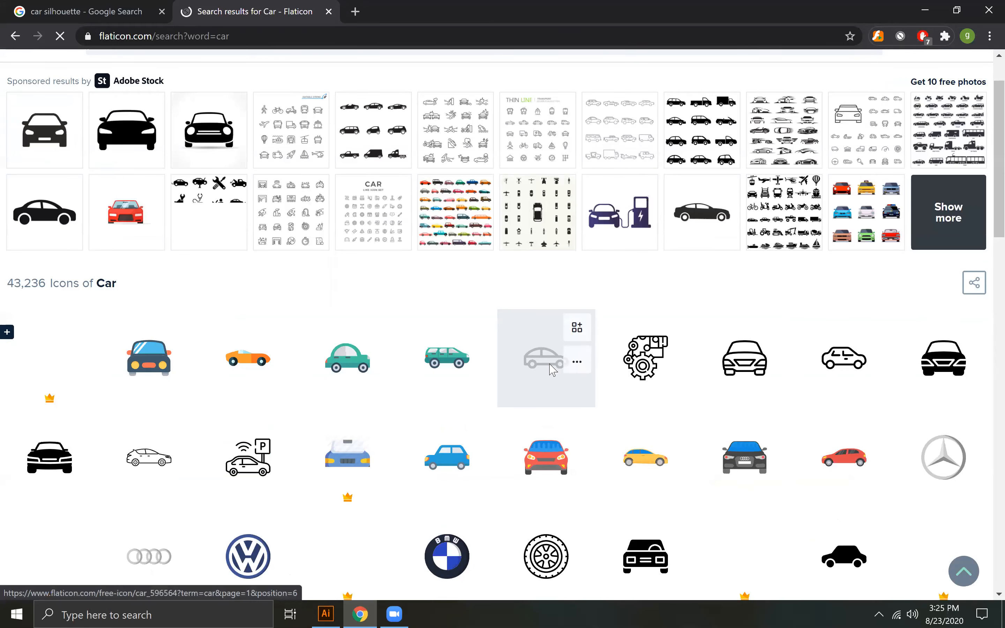
- Look through the first page of Flaticon car icons for a usable front-view car
scroll(550, 371, "down", 3)
scroll(550, 371, "down", 5)
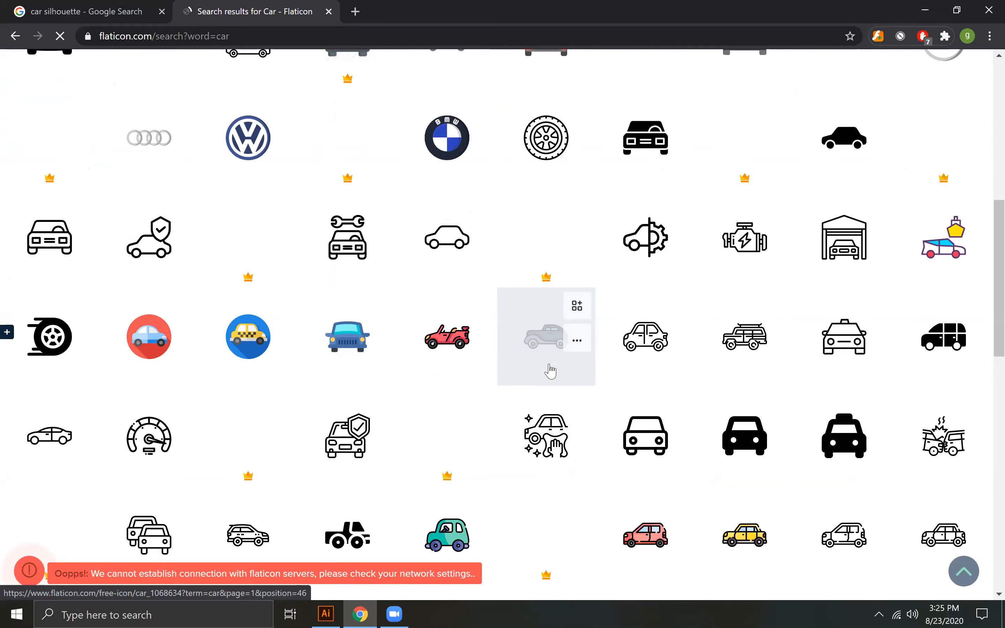
scroll(551, 371, "down", 1)
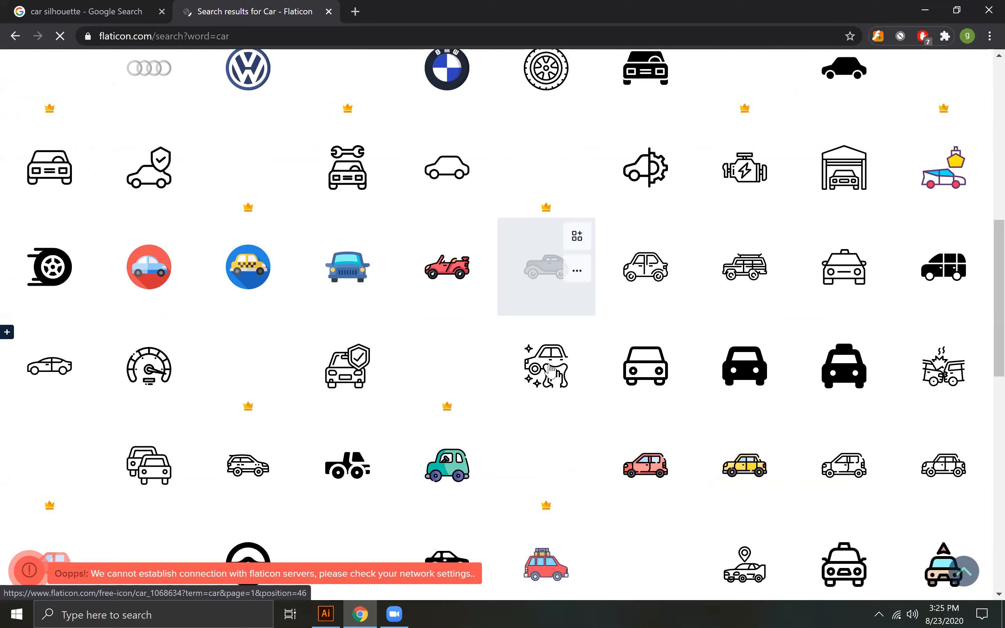
scroll(551, 370, "down", 8)
scroll(551, 370, "up", 13)
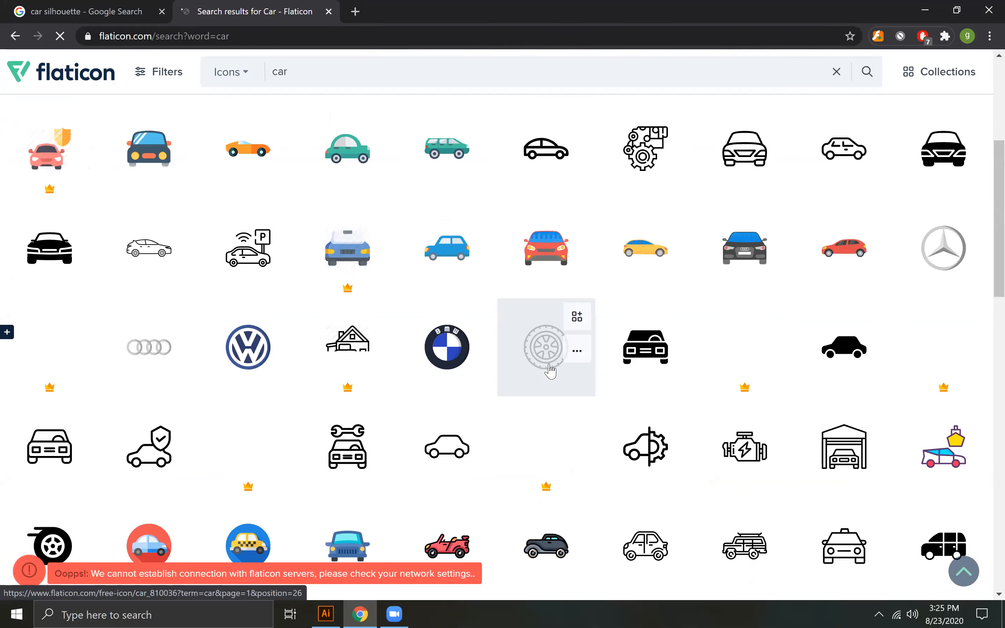
scroll(540, 371, "up", 5)
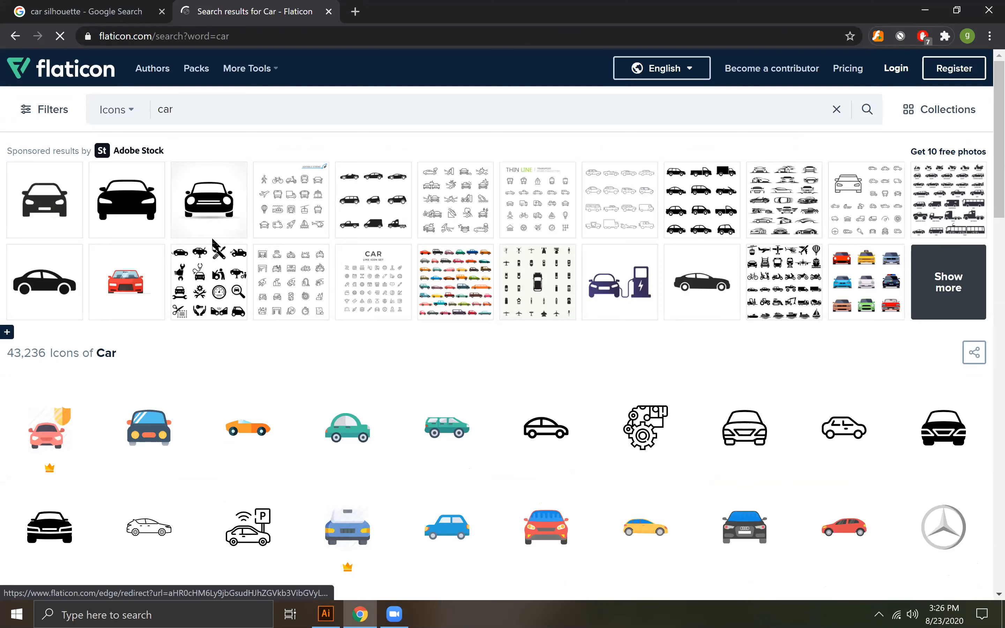
scroll(232, 395, "down", 3)
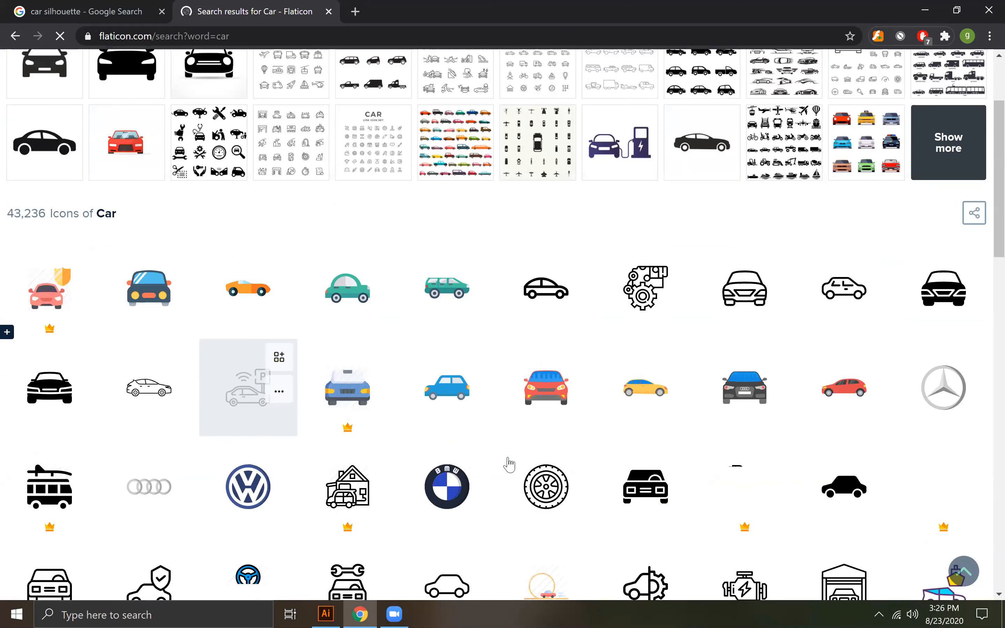
scroll(615, 509, "down", 2)
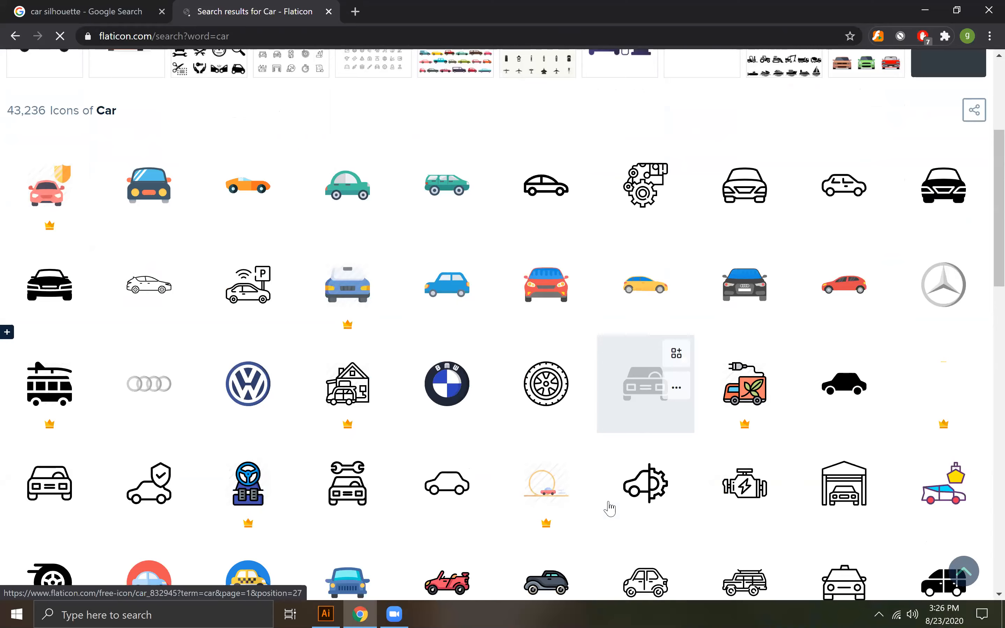
scroll(609, 506, "down", 4)
scroll(542, 334, "up", 4)
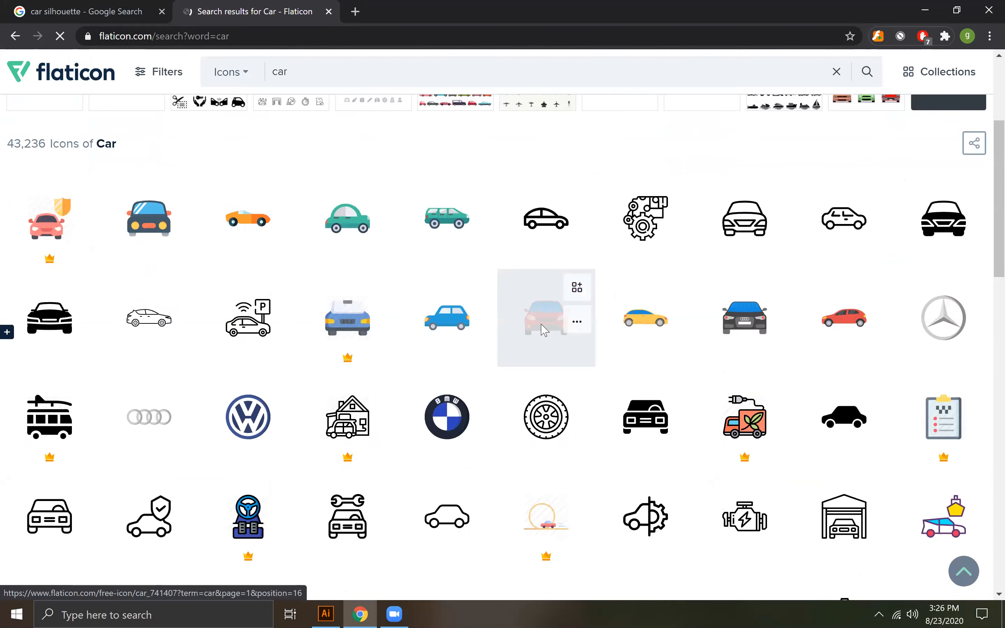
- Open the red front-view car icon by Vectors Market and download it as a free SVG
left_click(544, 330)
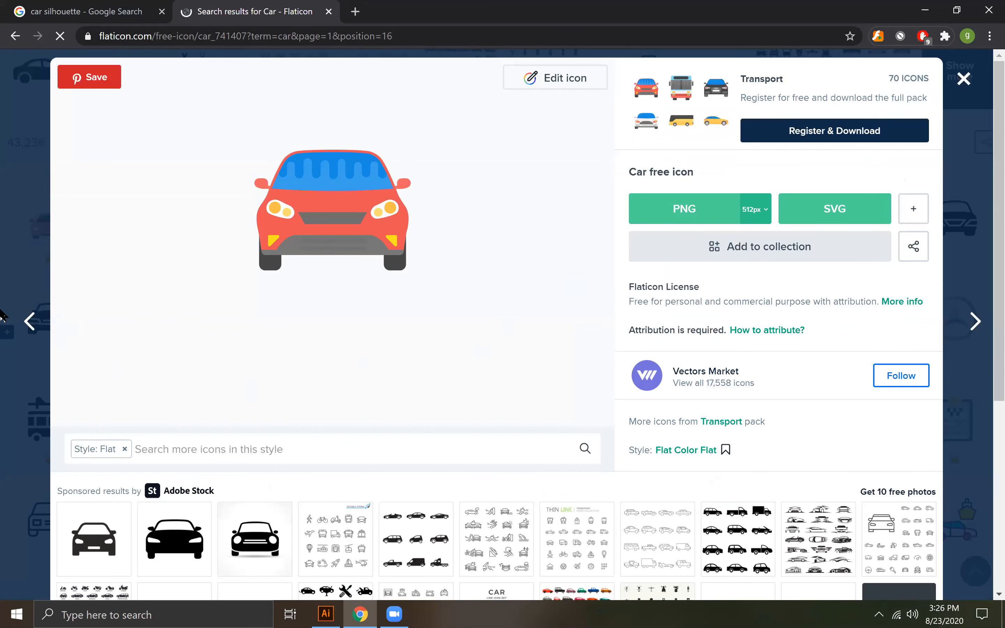
left_click(29, 322)
left_click(711, 210)
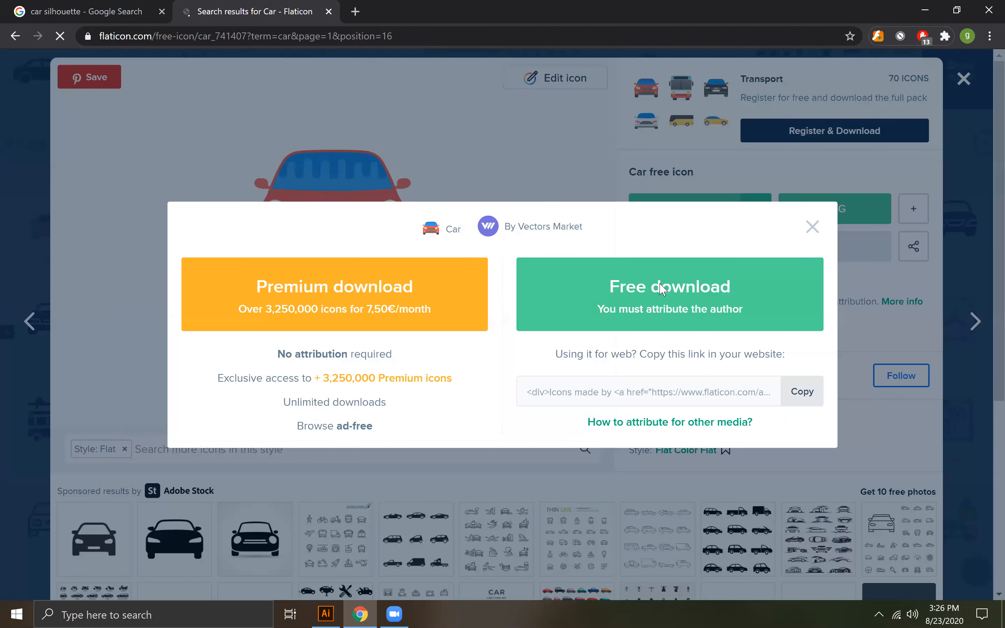
left_click(662, 288)
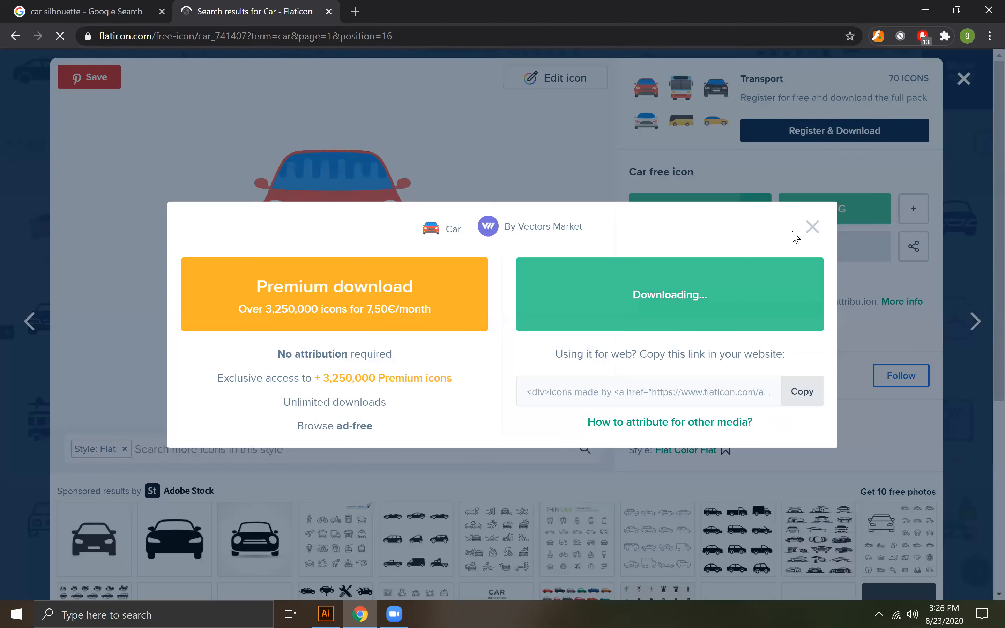
left_click(814, 228)
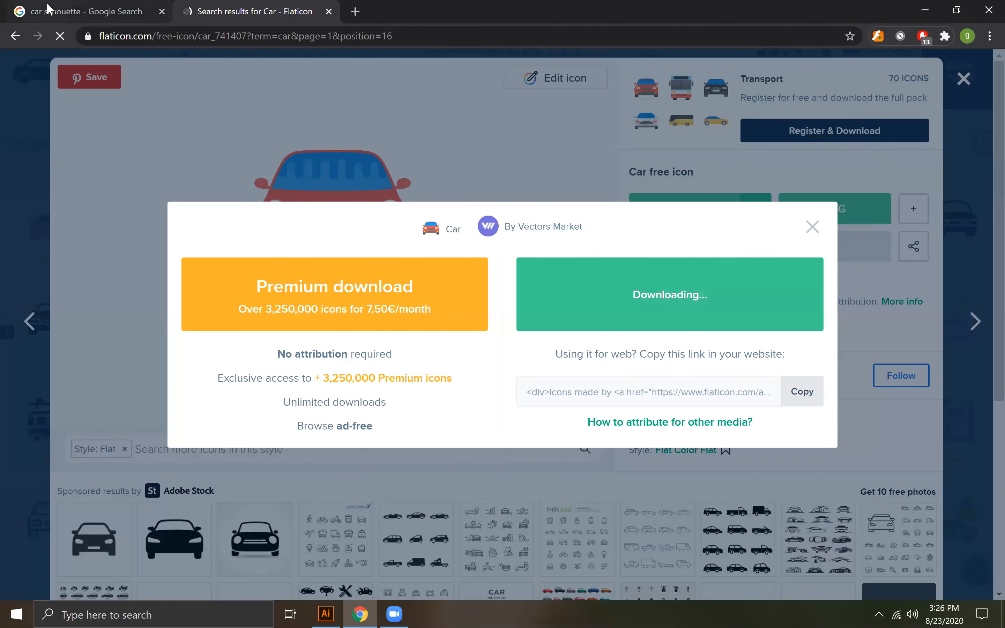
- Return to the Google car silhouette results and save the Vexels city car front view PNG to the Desktop
left_click(40, 16)
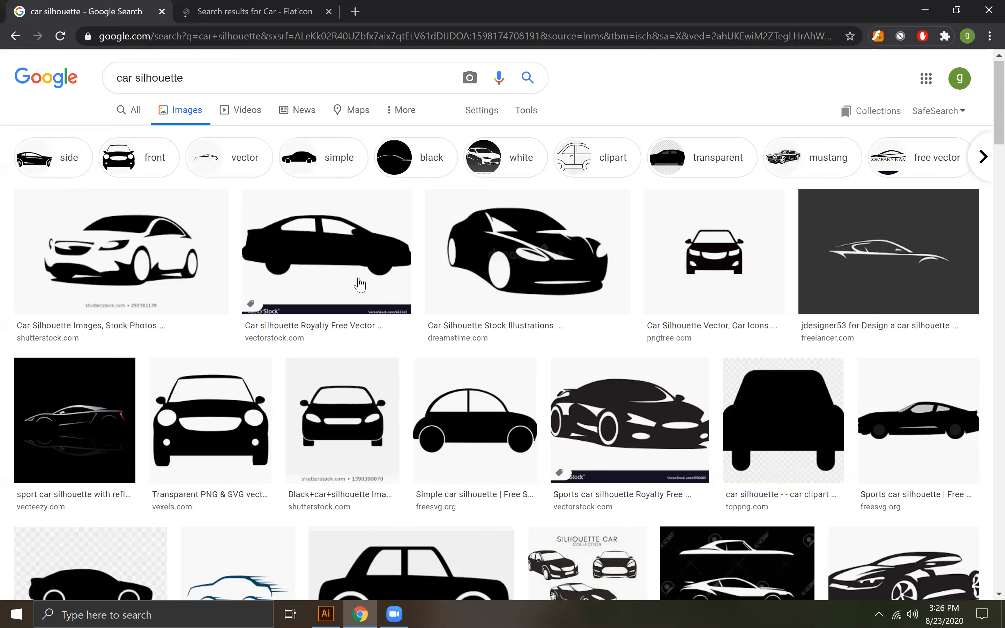
left_click(213, 416)
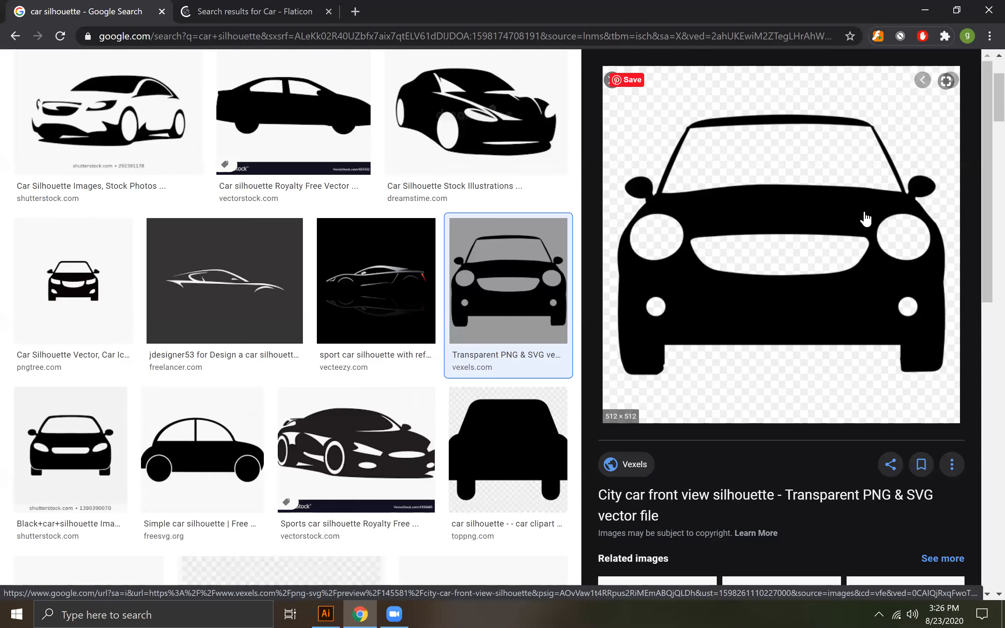
right_click(839, 213)
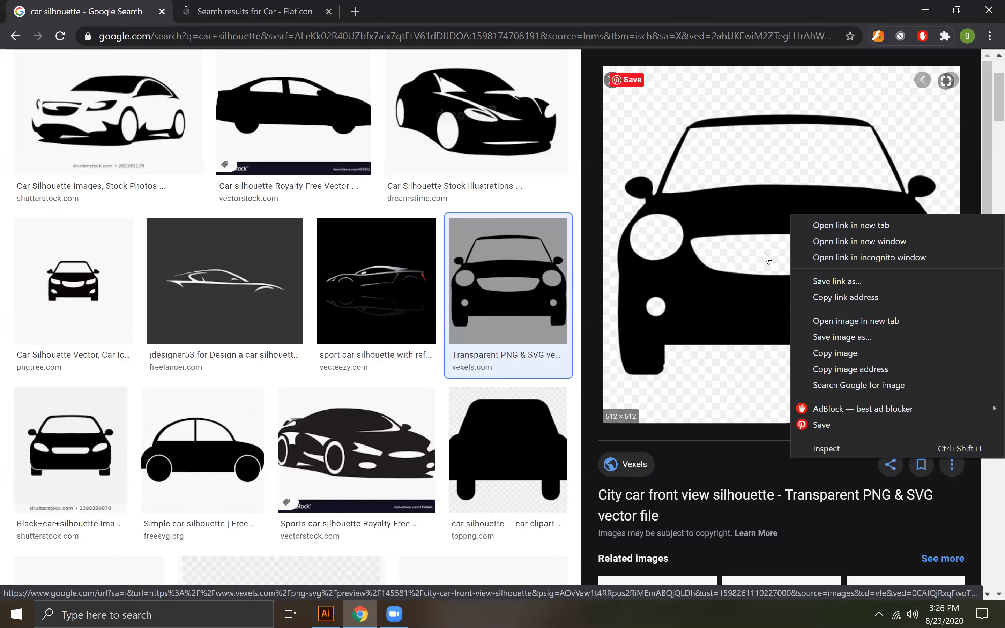
left_click(830, 336)
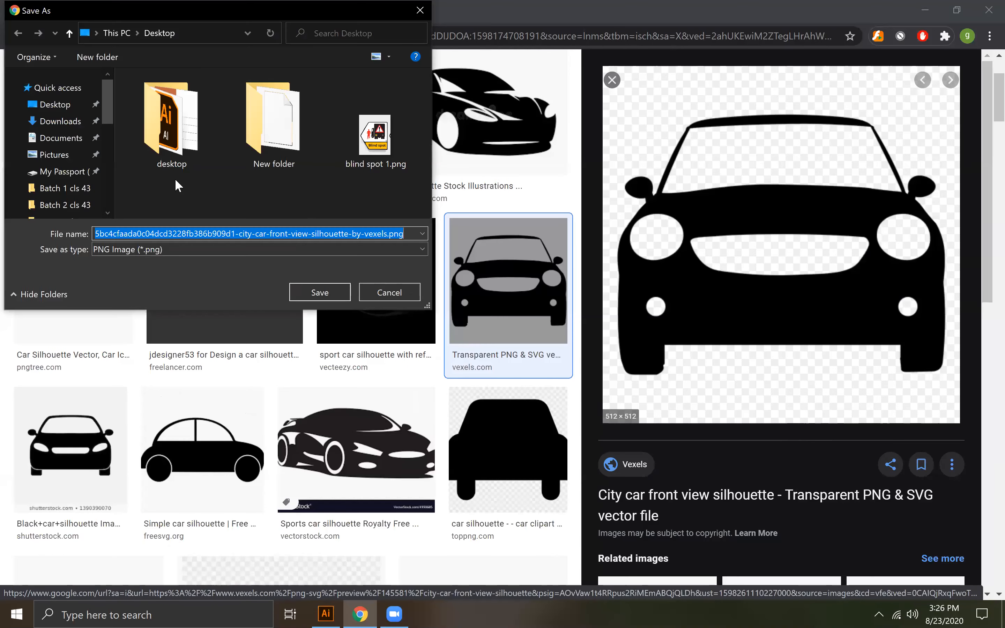
left_click(320, 292)
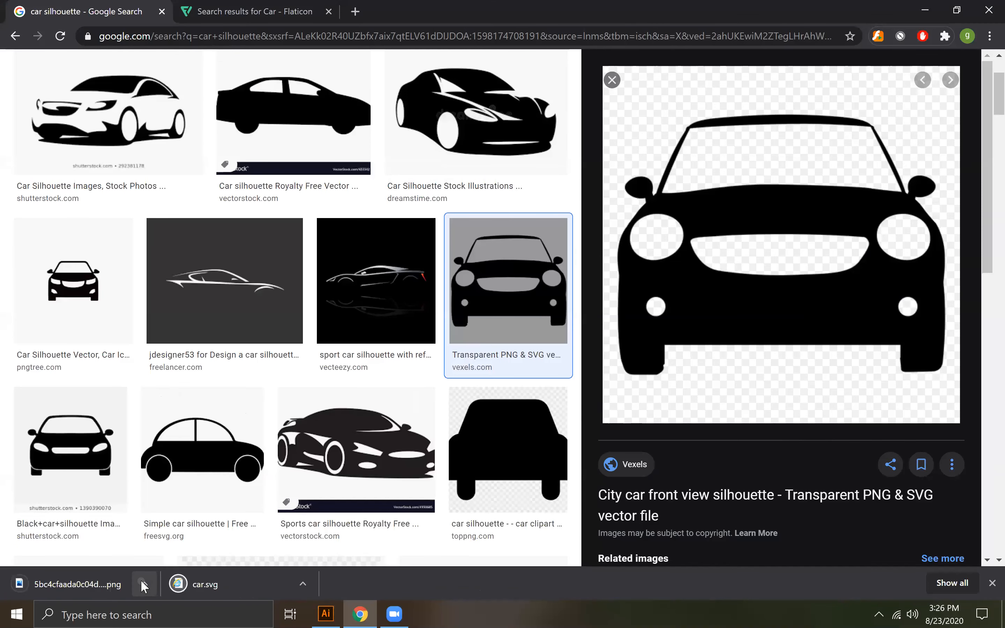
left_click(142, 584)
left_click(325, 613)
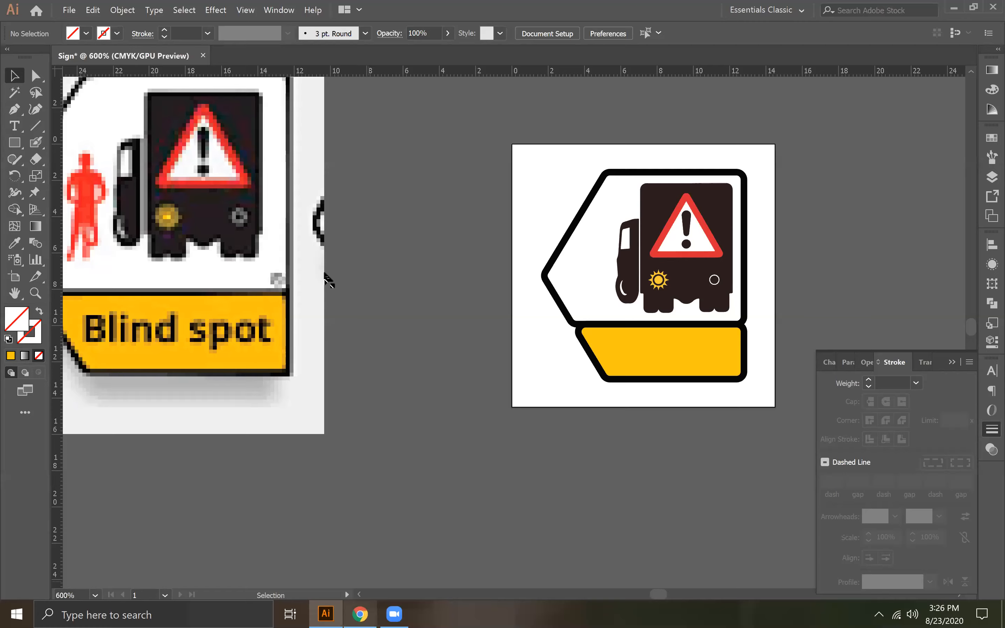
key("alt+Tab")
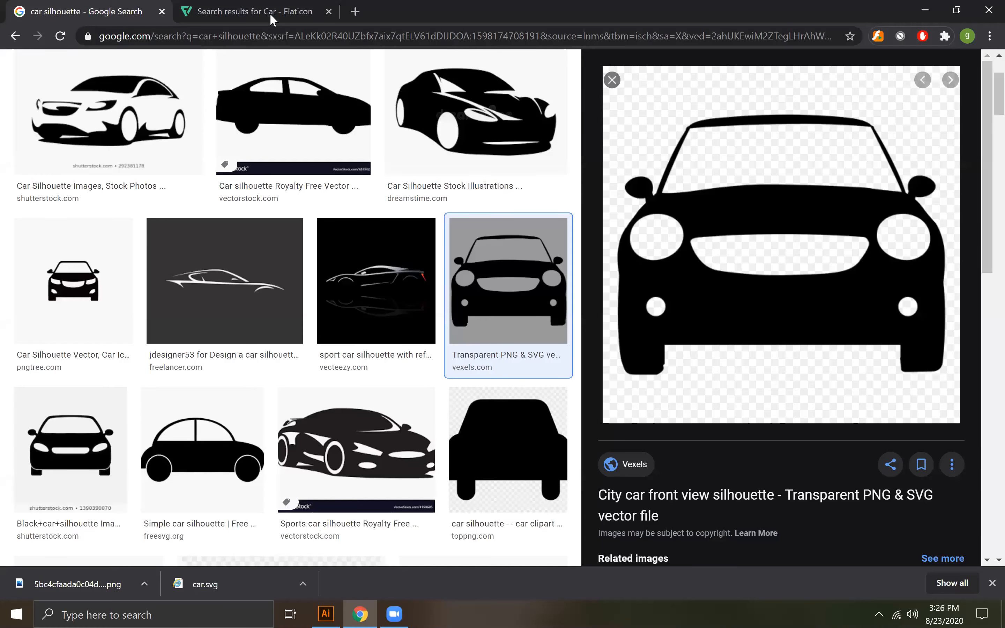
- Return to Flaticon, close the attribution notice and red car preview, and examine the remaining car icons through the second results page
key("ctrl+Tab")
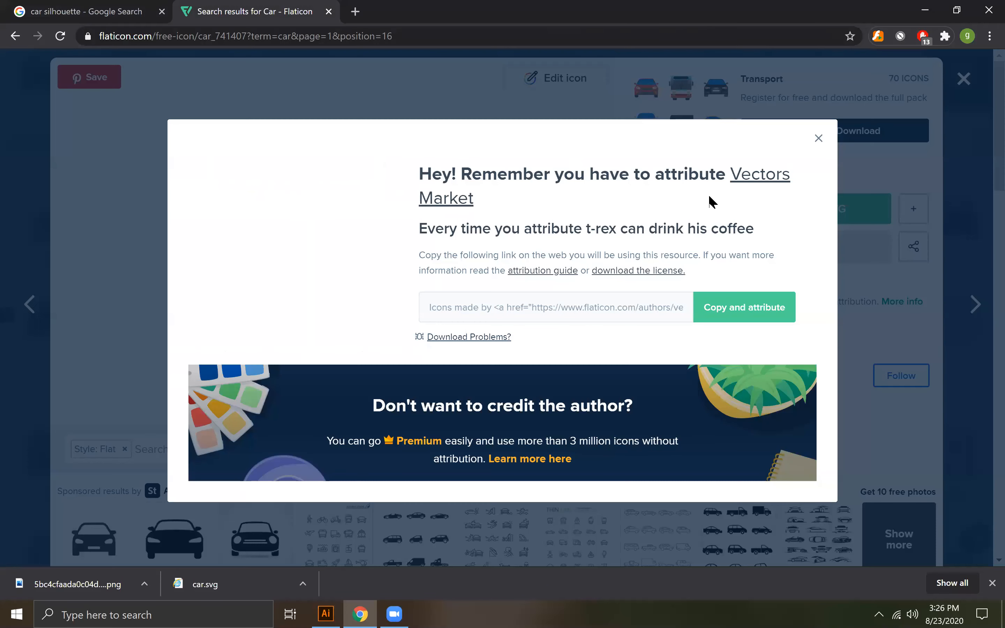
left_click(919, 148)
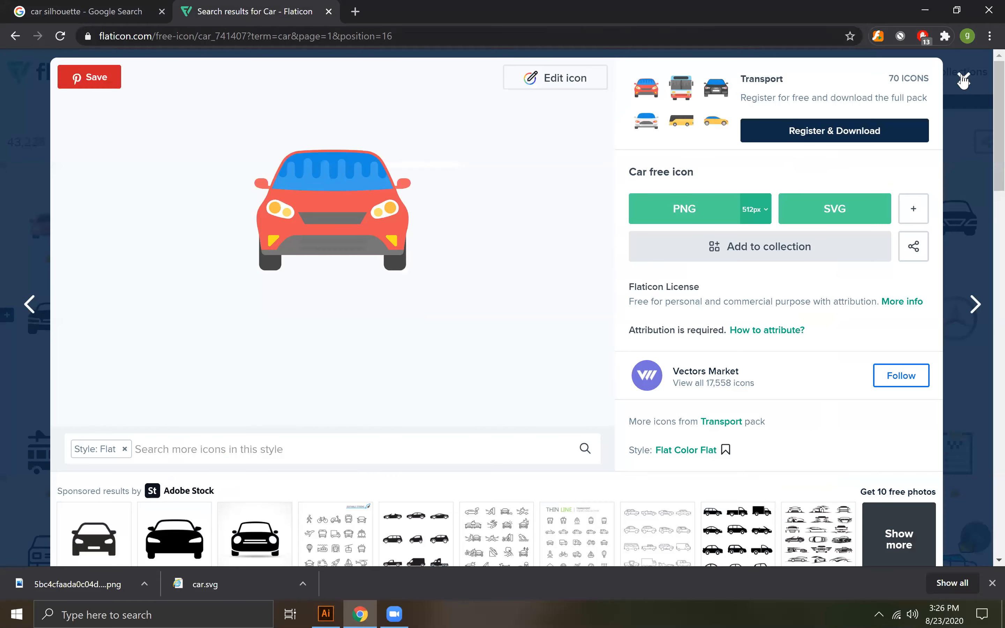
left_click(964, 79)
scroll(234, 461, "down", 10)
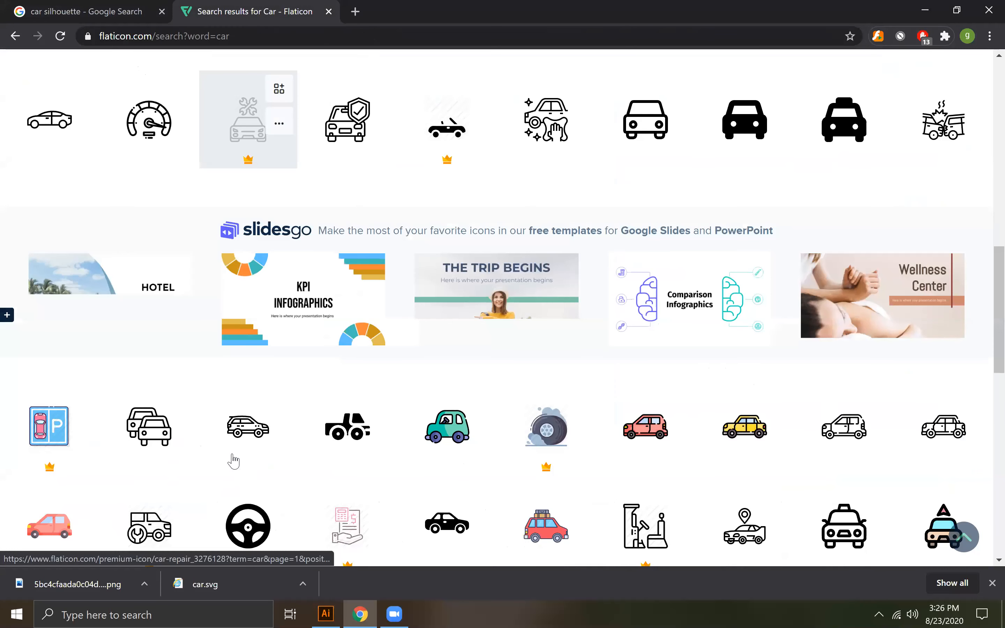
scroll(233, 461, "down", 5)
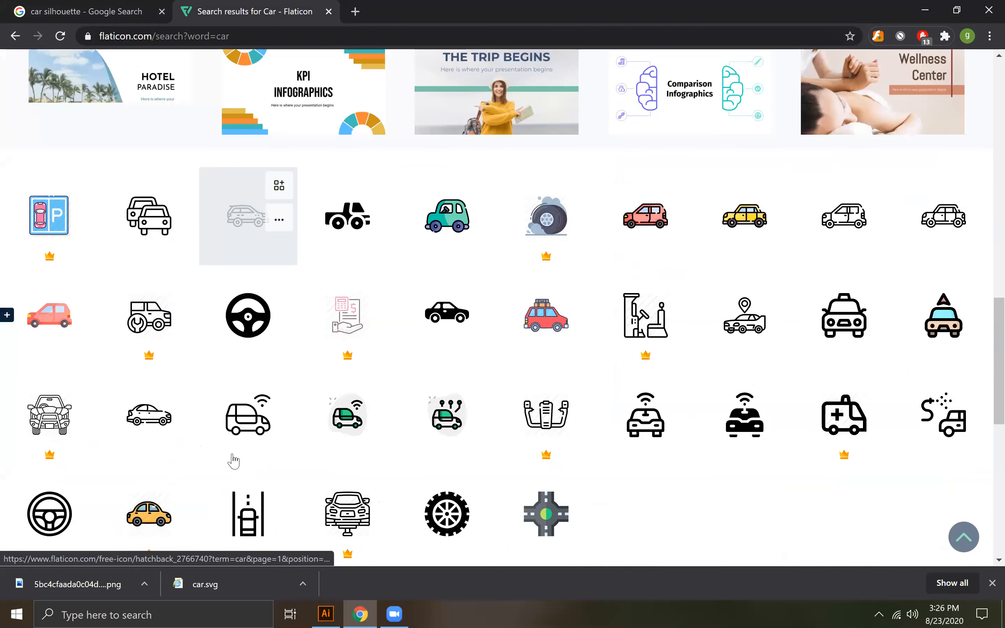
scroll(476, 405, "down", 6)
left_click(475, 404)
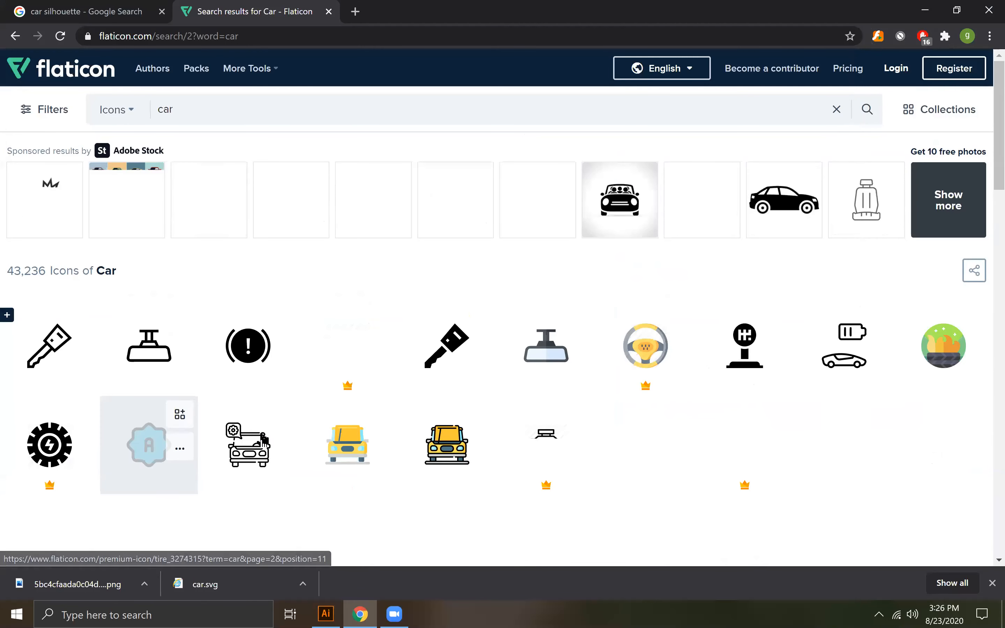
scroll(273, 439, "down", 5)
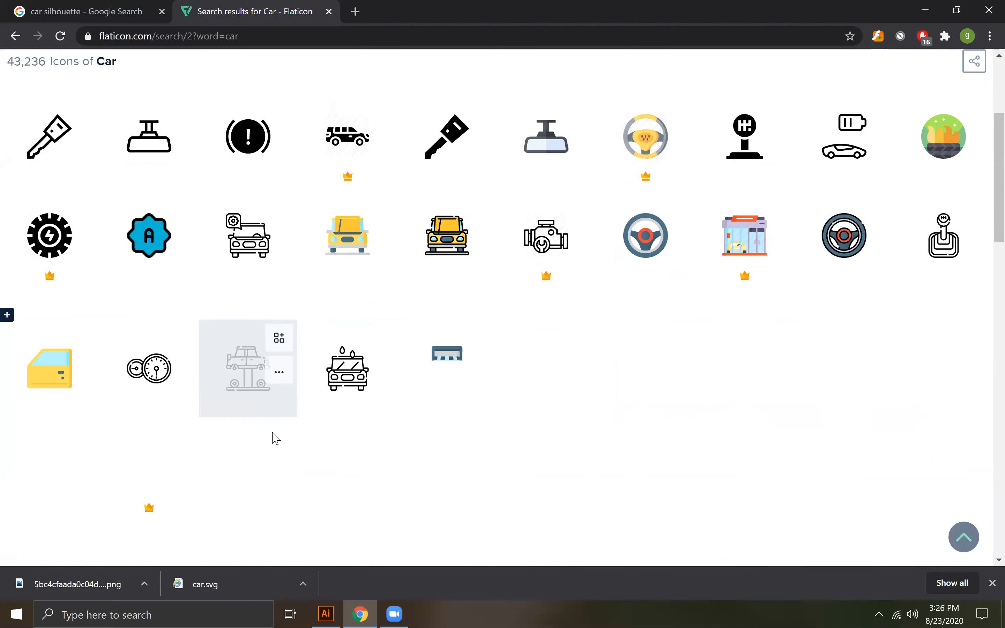
scroll(276, 438, "down", 3)
scroll(274, 436, "up", 9)
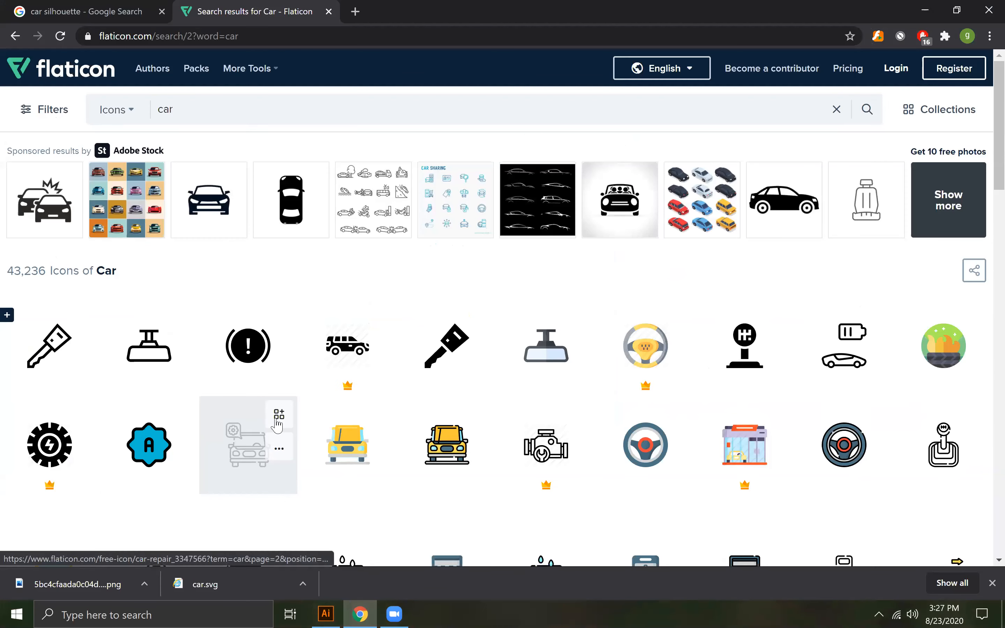
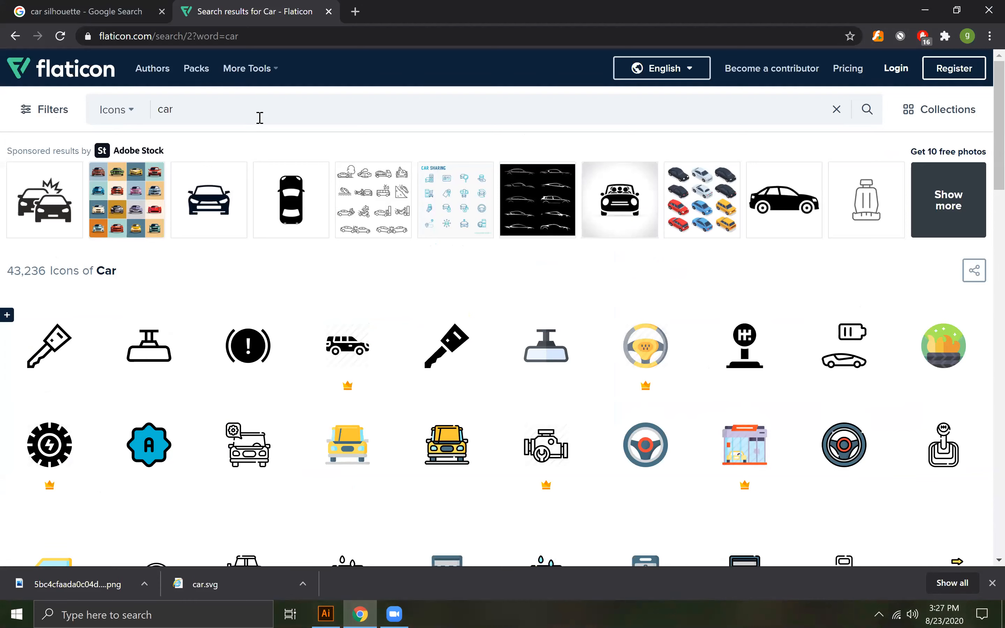
- Search the Flaticon icons for "car silhoutte"
type("silhoutte")
key("Return")
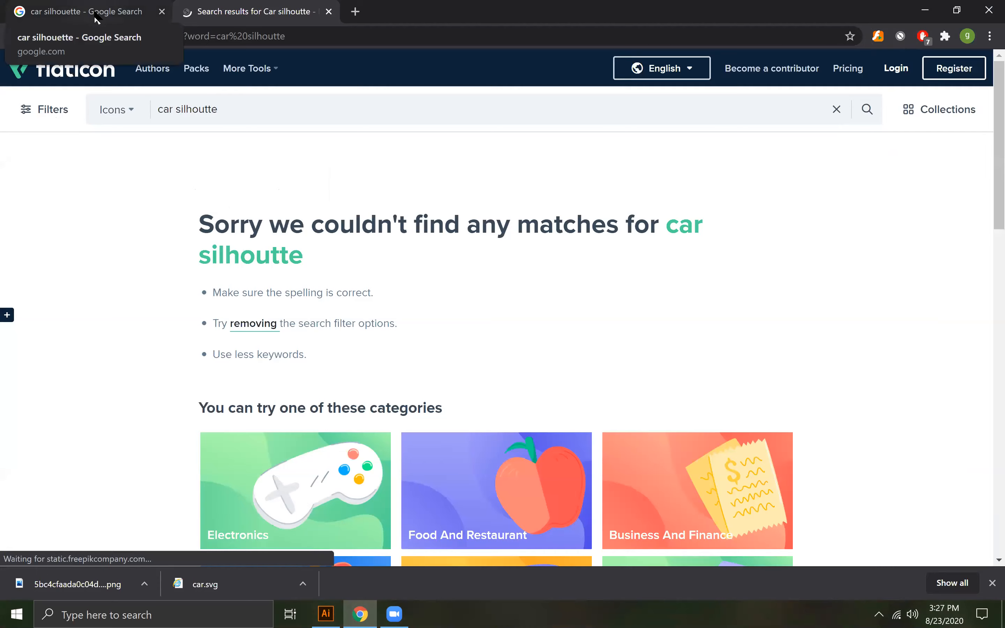
- Return to the Google car silhouette results and look through further images for a suitable front-view car
left_click(95, 13)
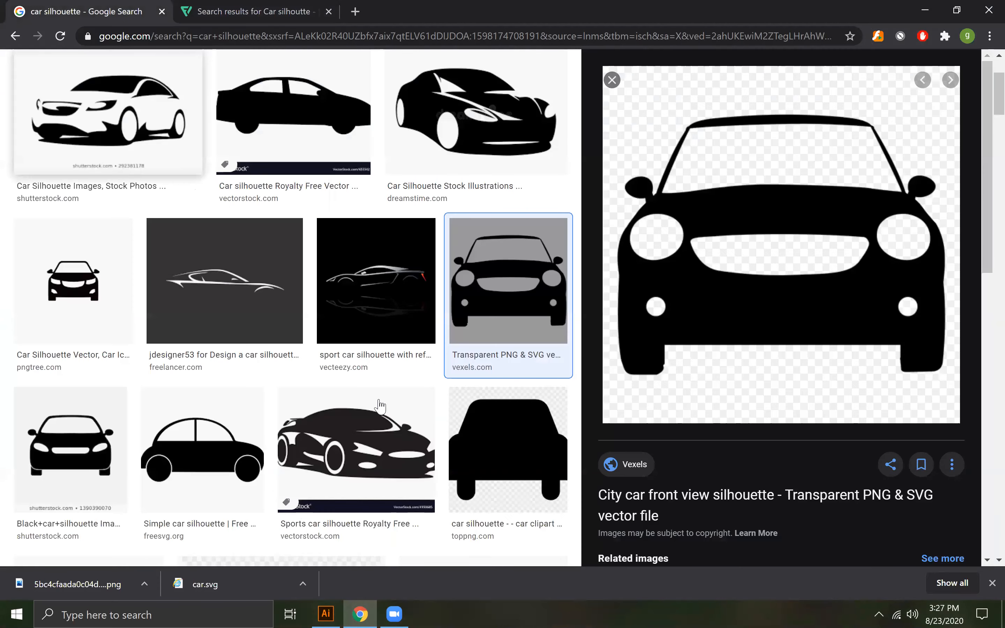
scroll(380, 406, "down", 5)
scroll(376, 409, "down", 5)
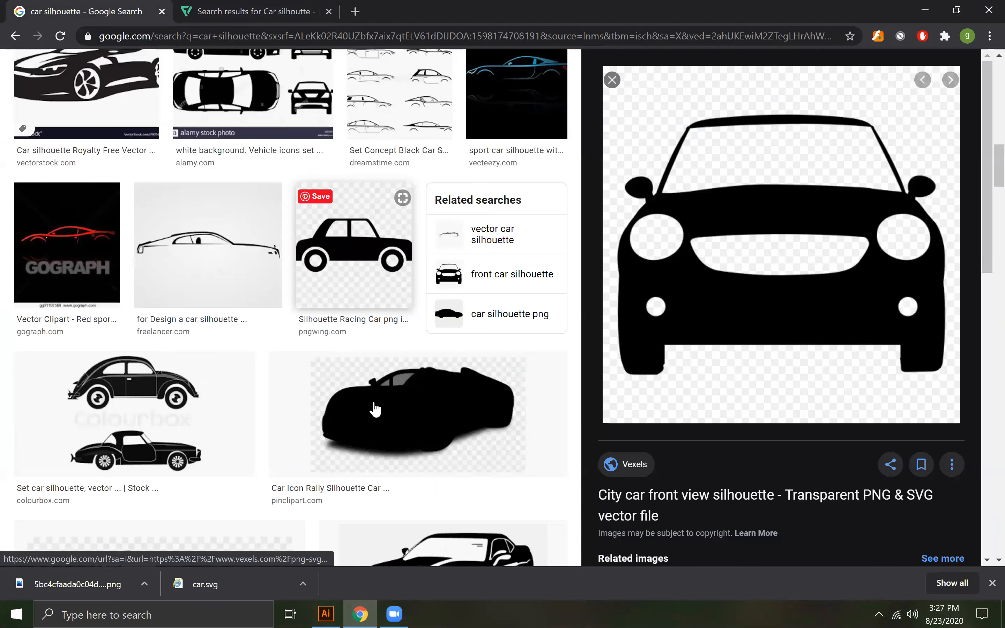
scroll(375, 409, "down", 5)
scroll(375, 409, "down", 5)
scroll(375, 410, "up", 3)
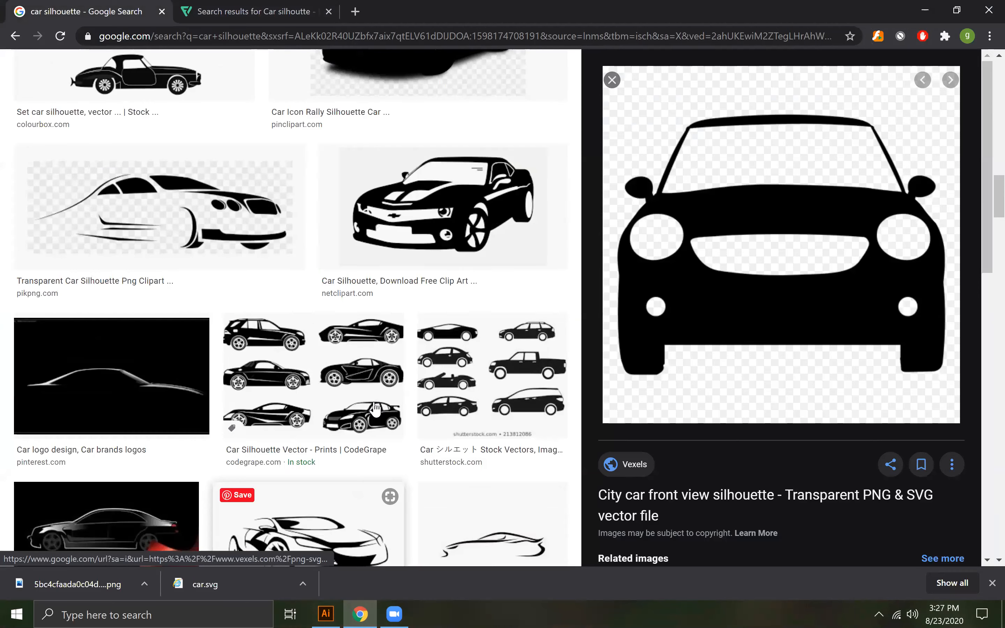
scroll(920, 93, "down", 4)
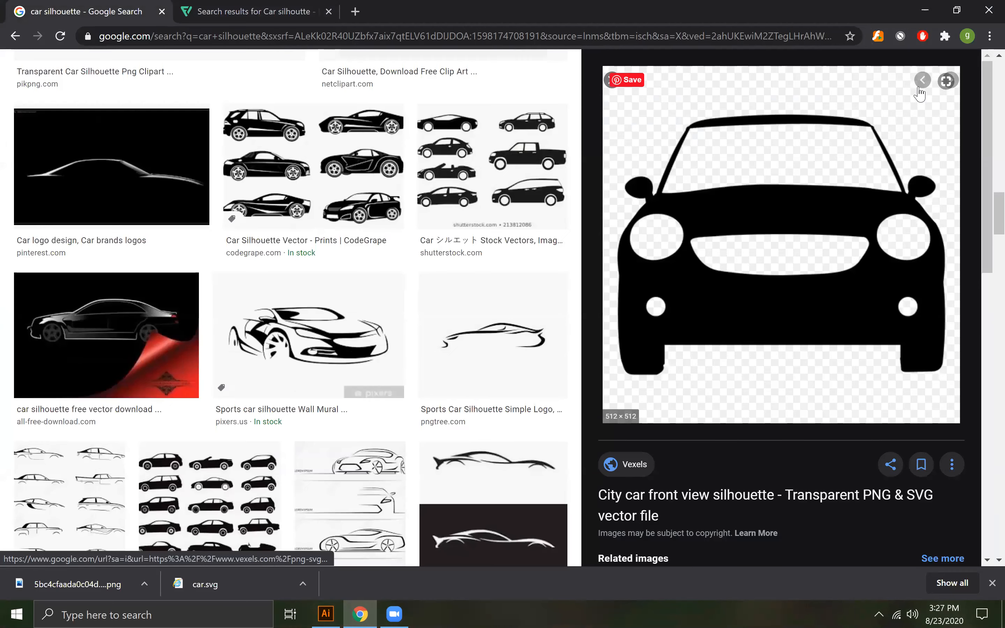
- Leave the browser, find car.svg in the Downloads folder and open it in Illustrator
left_click(922, 13)
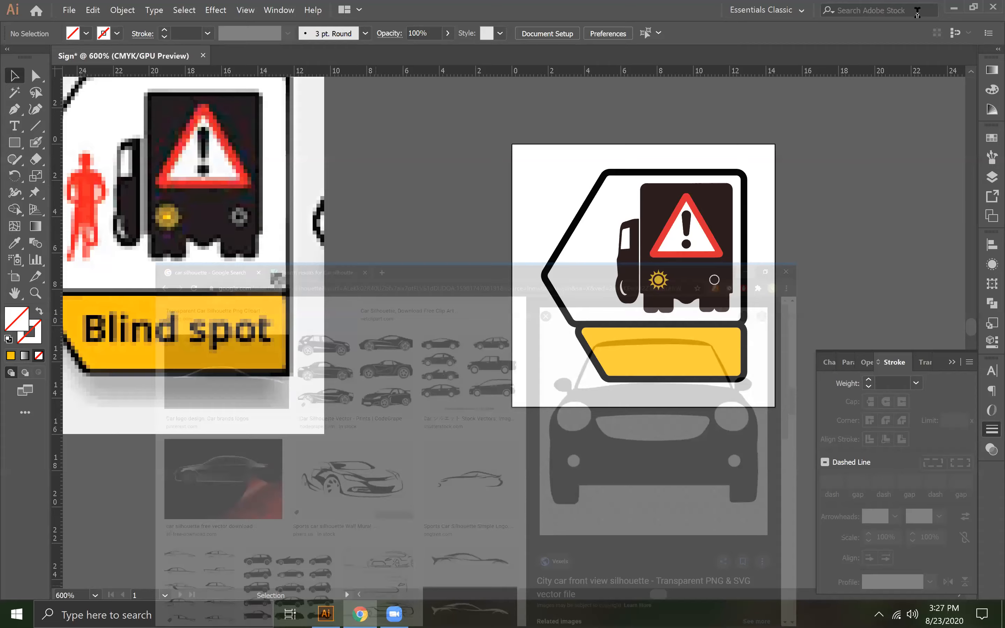
left_click(954, 8)
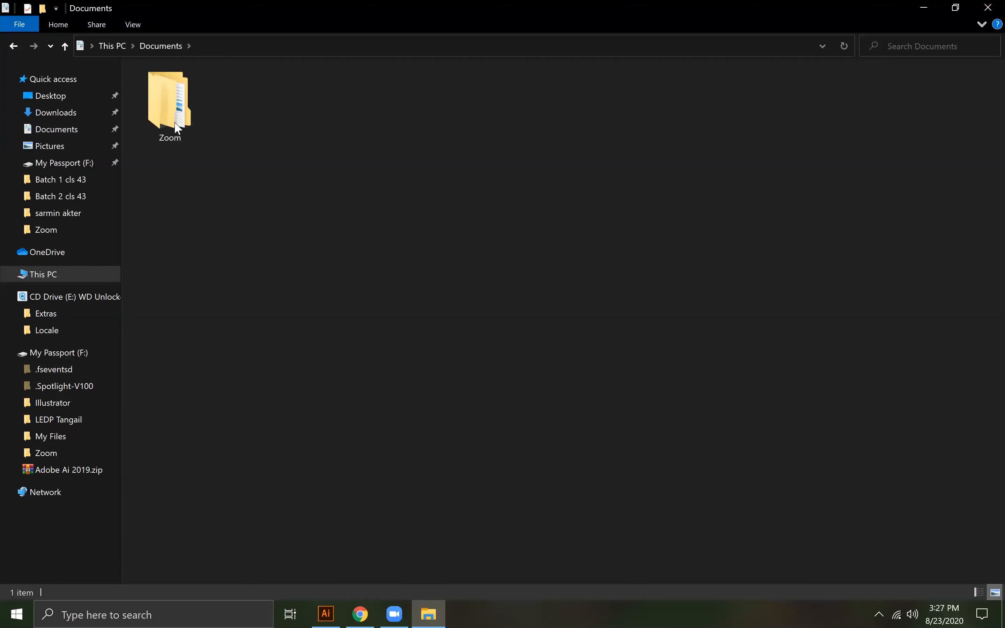
key("BackSpace")
double_click(515, 133)
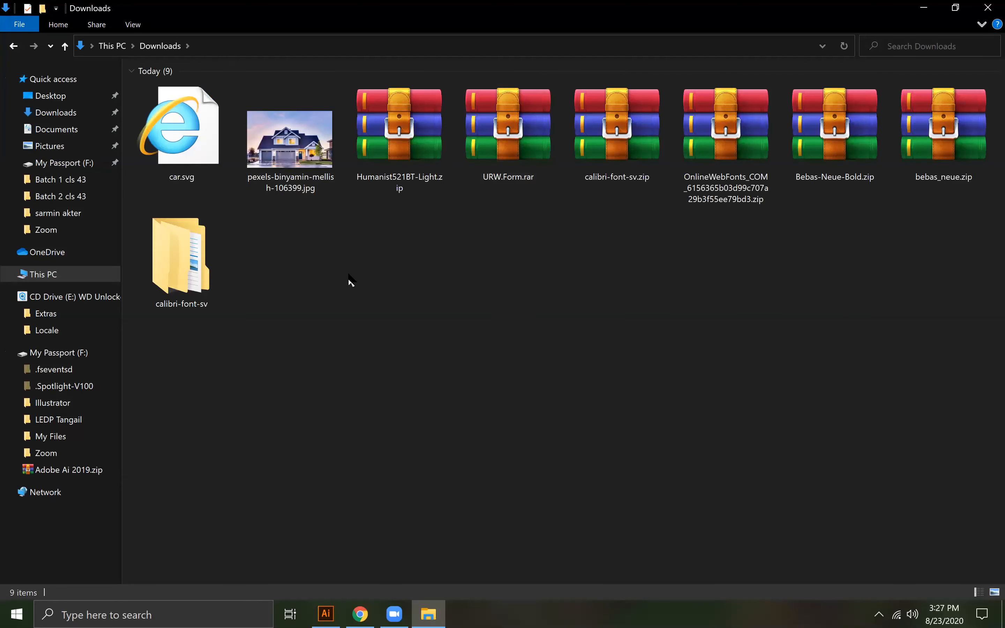
left_click_drag(182, 129, 405, 449)
left_click_drag(397, 351, 386, 332)
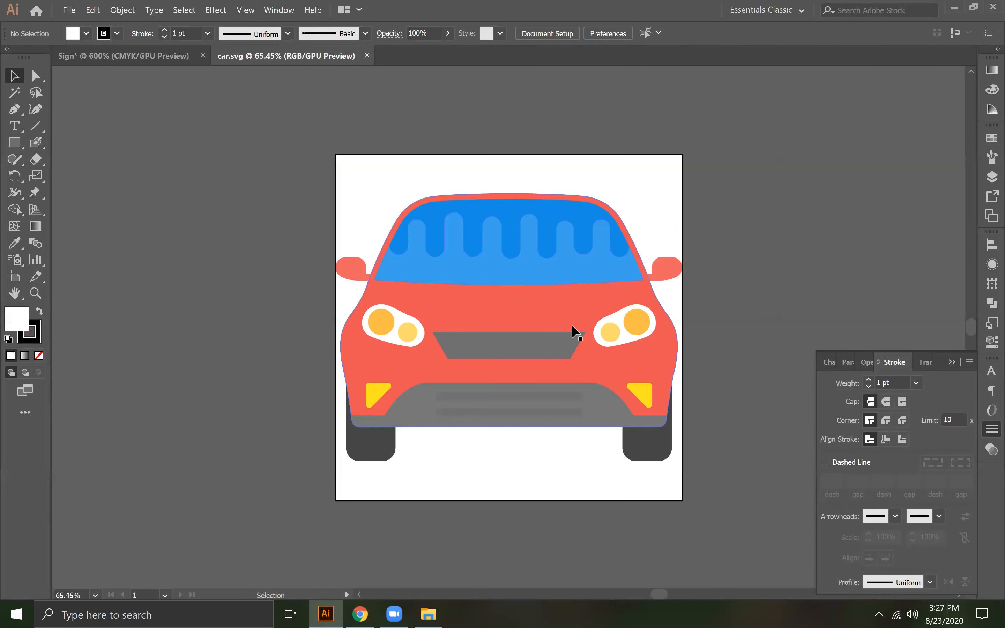
- Delete the light-blue reflection shape from the car's windshield
left_click(575, 332)
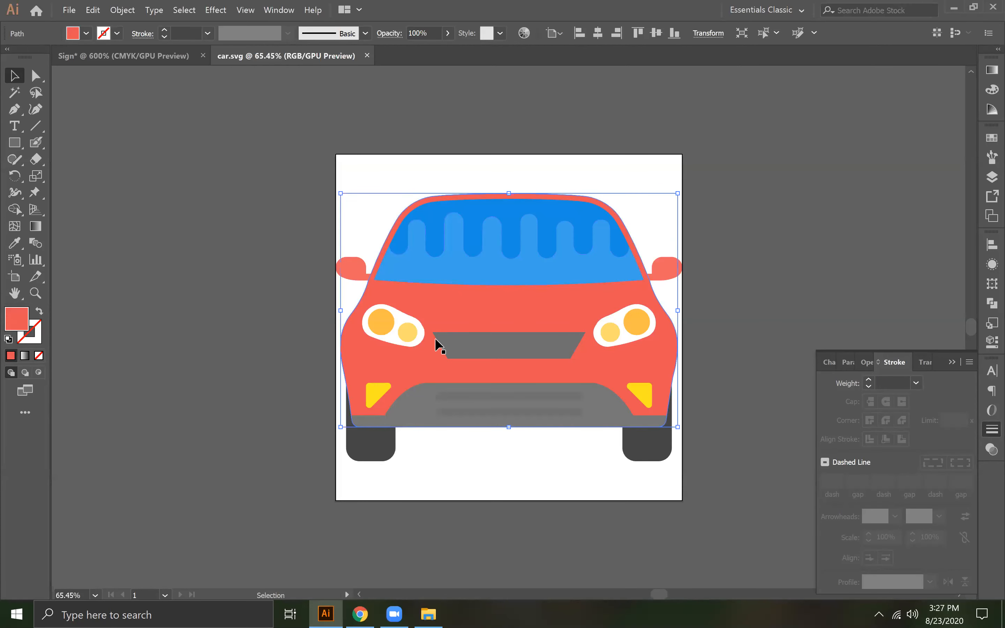
left_click(226, 292)
left_click(495, 245)
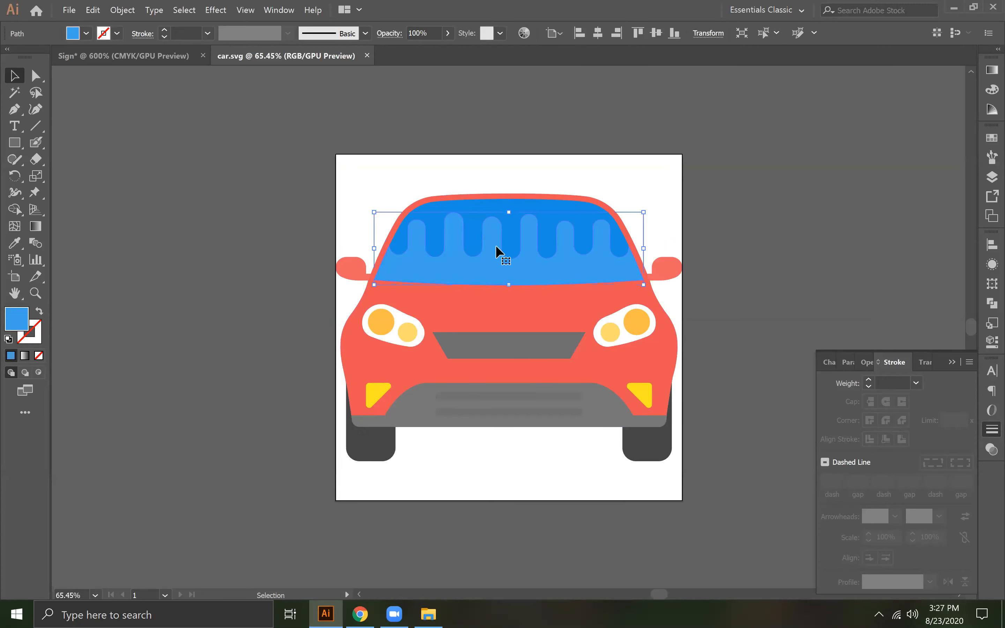
key("Delete")
- Try deleting the dark-blue windshield shape, undo the deletion, and fill it with white sampled by the Eyedropper instead
left_click(496, 245)
key("Delete")
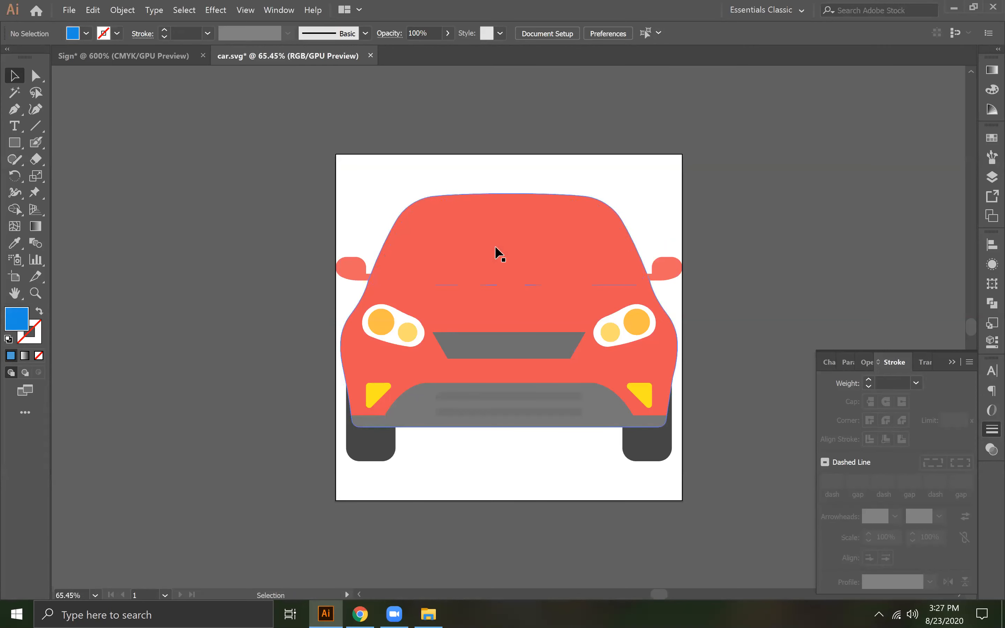
key("ctrl+z")
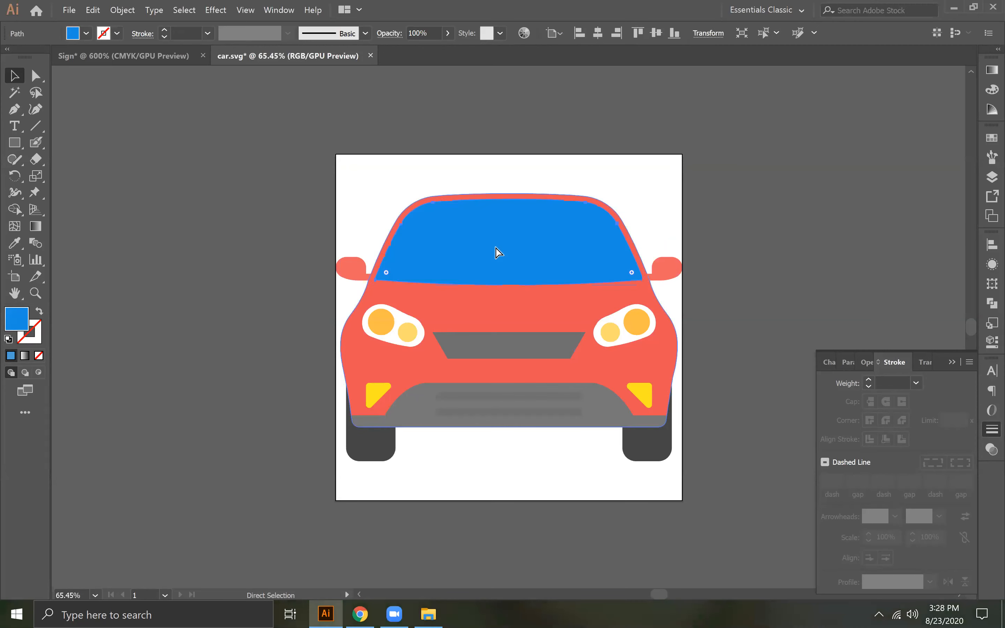
left_click(14, 243)
left_click(409, 192)
left_click(14, 76)
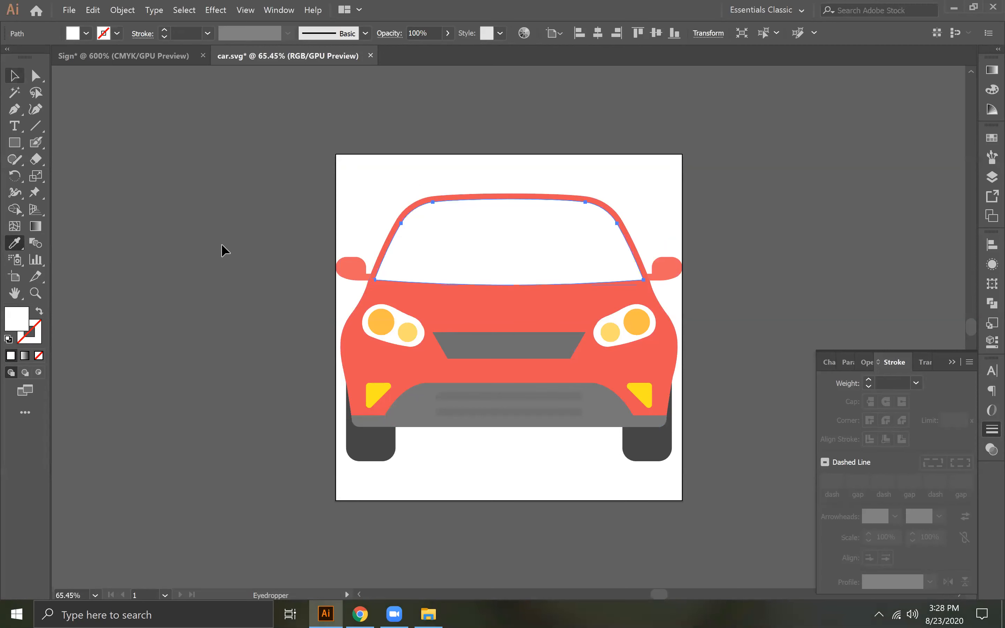
- Fill the four orange and yellow lamp circles in both headlights with sampled white
left_click(383, 325)
left_click(405, 332, "shift")
left_click(611, 331, "shift")
left_click(646, 325, "shift")
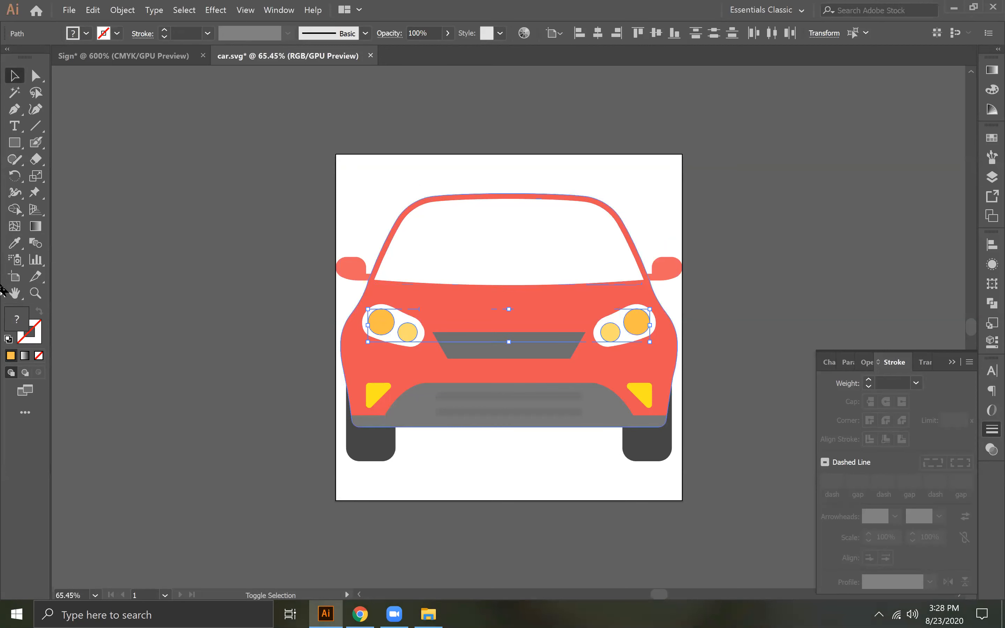
left_click(15, 243)
left_click(404, 195)
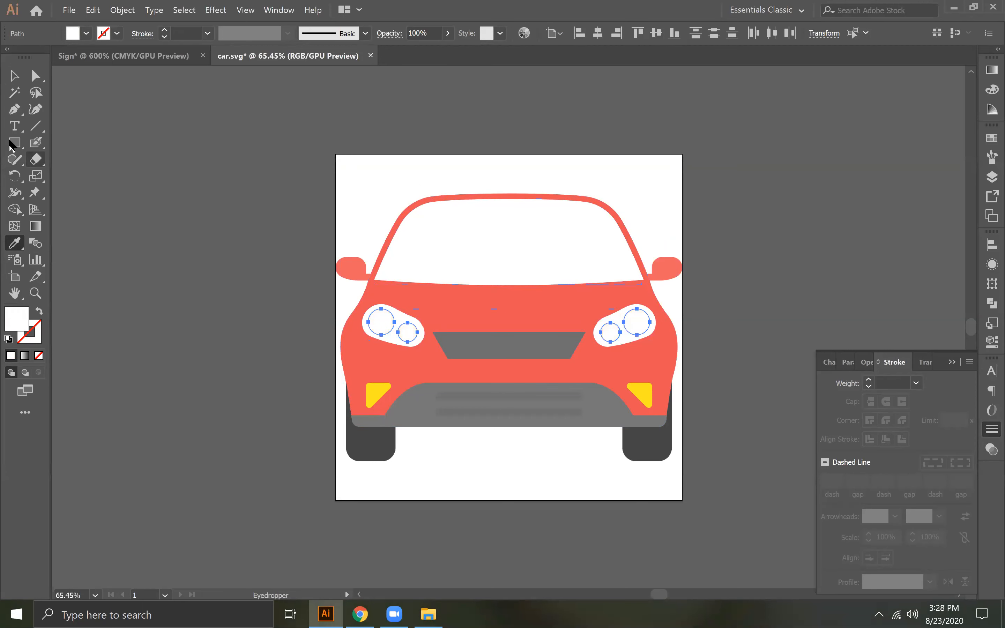
left_click(13, 74)
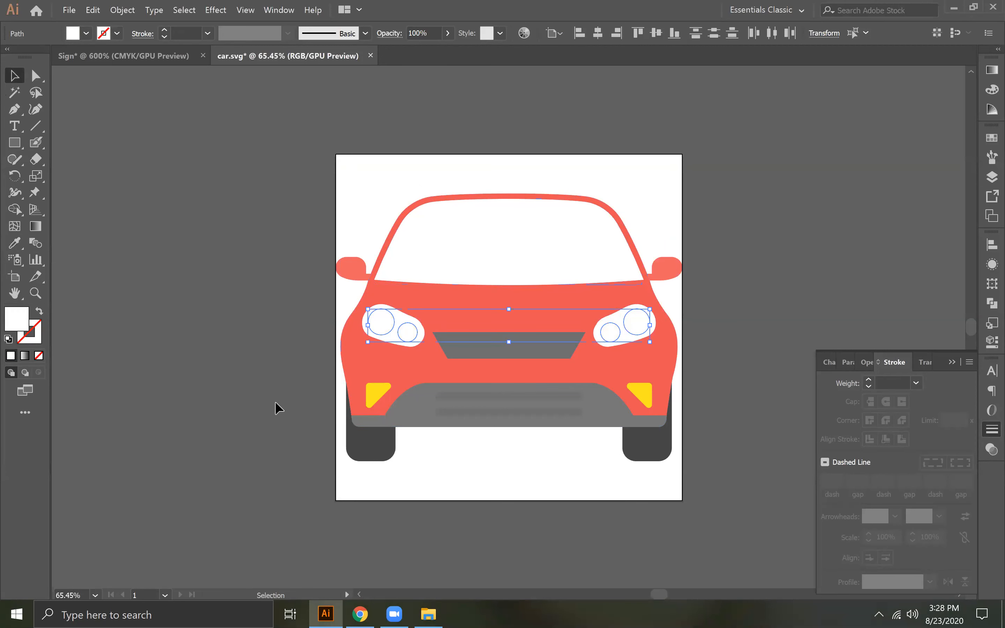
- Recolor the two yellow triangular fog lights and the grey trapezoid grille white with the Eyedropper
left_click(371, 395)
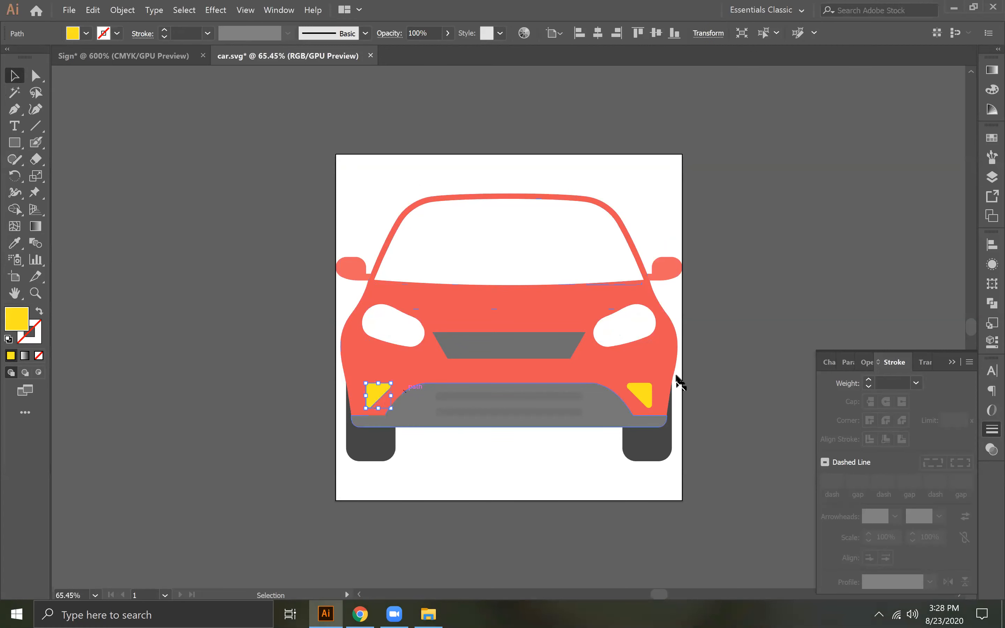
left_click(640, 394, "shift")
left_click(15, 243)
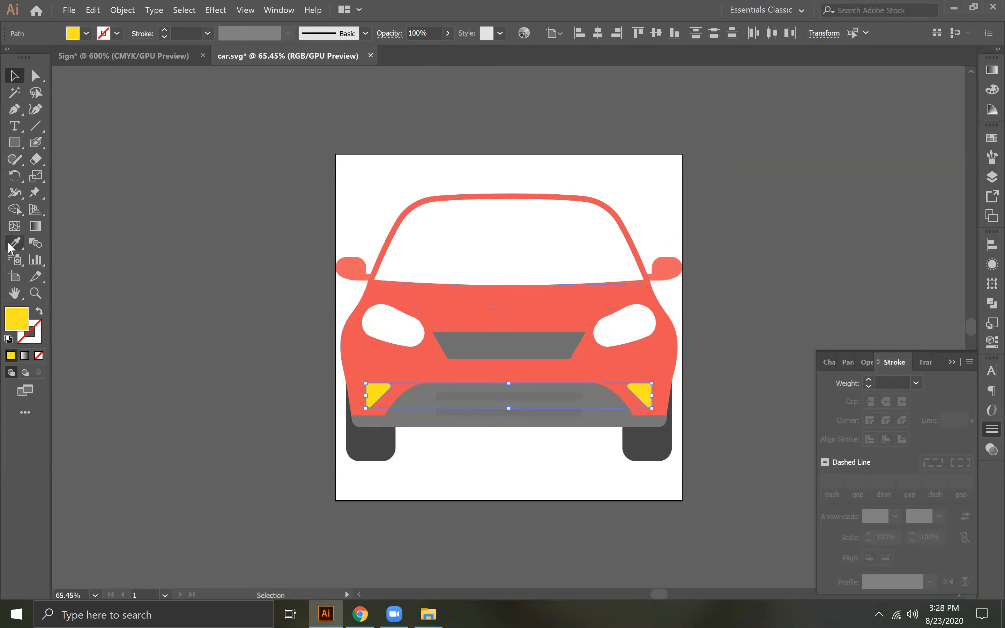
left_click(393, 331)
left_click(13, 76)
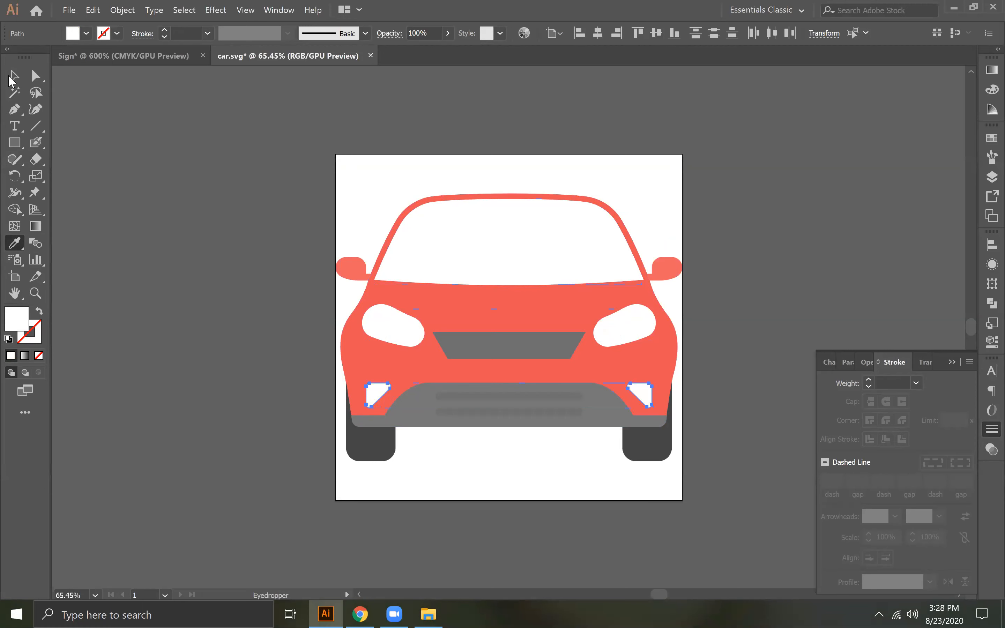
left_click(460, 349)
key("i")
left_click(520, 267)
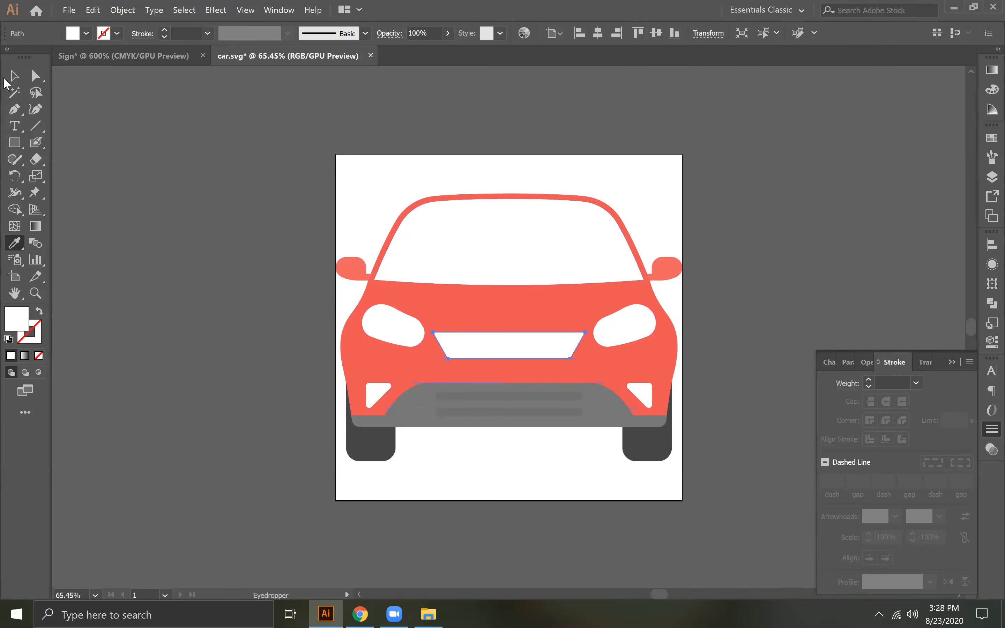
left_click(13, 76)
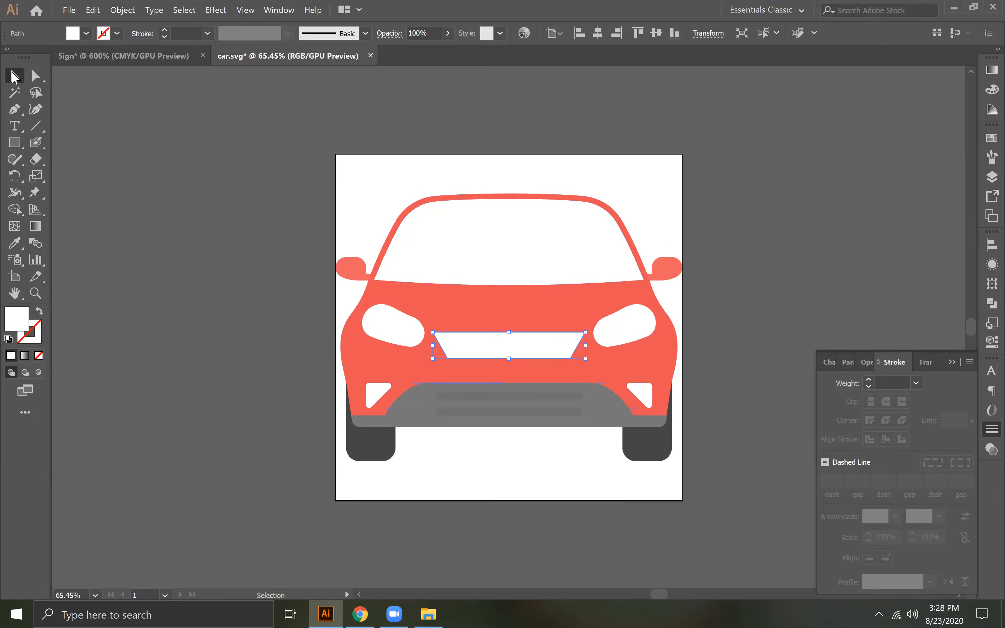
- Recolor both dark wheels and the grey lower bumper with the red sampled from the car body
left_click(386, 454)
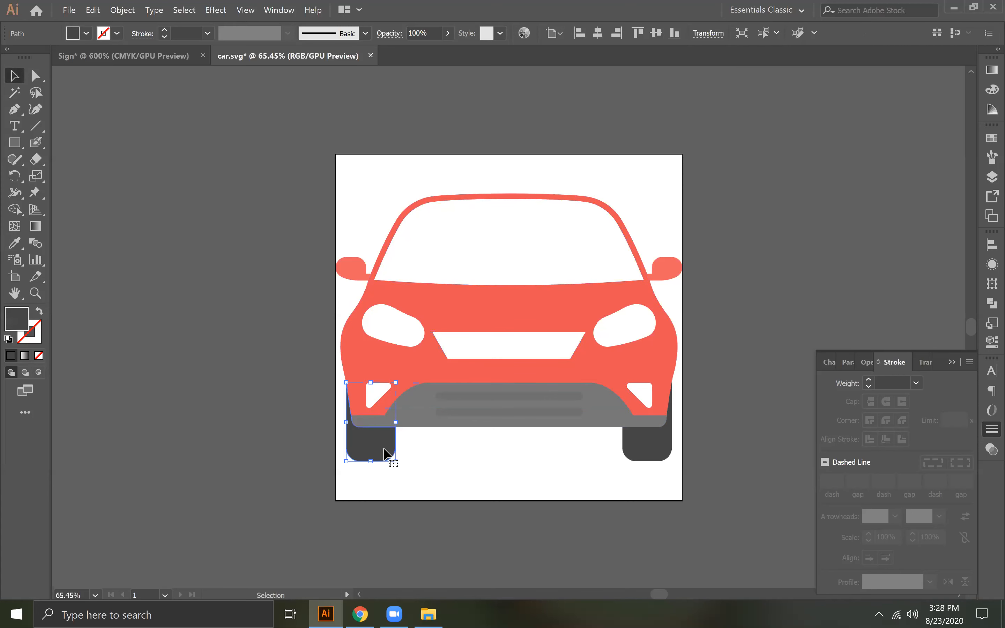
left_click(659, 449, "shift")
left_click(14, 243)
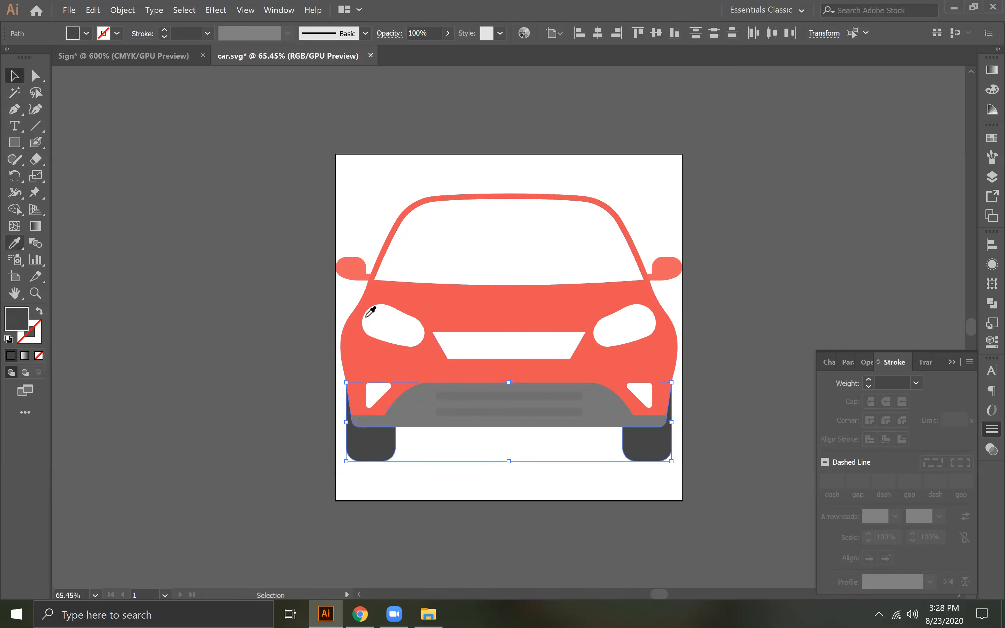
left_click(423, 314)
left_click(14, 75)
left_click(592, 397)
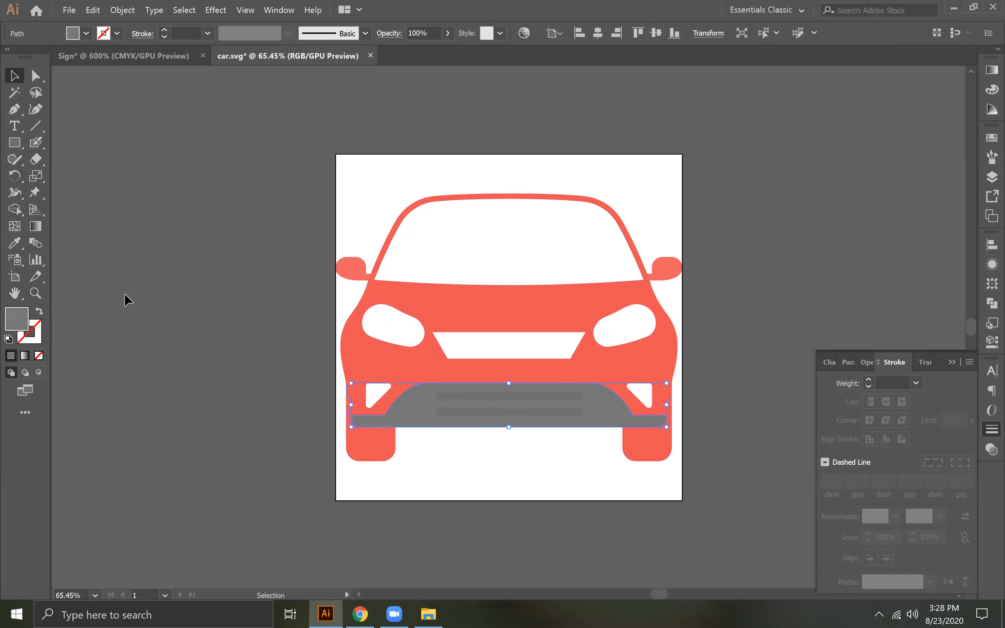
left_click(14, 243)
left_click(476, 361)
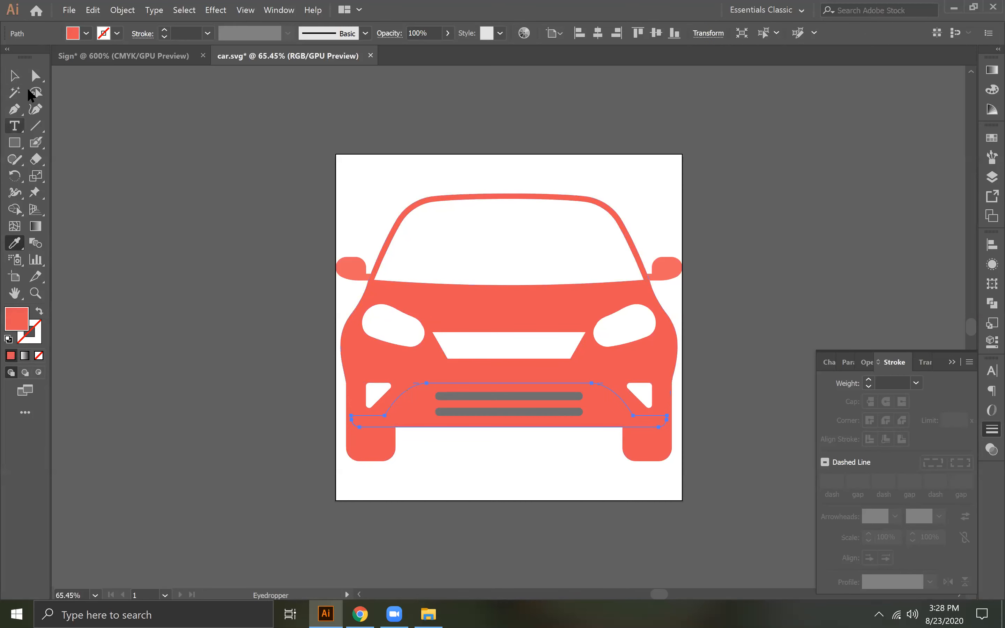
left_click(14, 75)
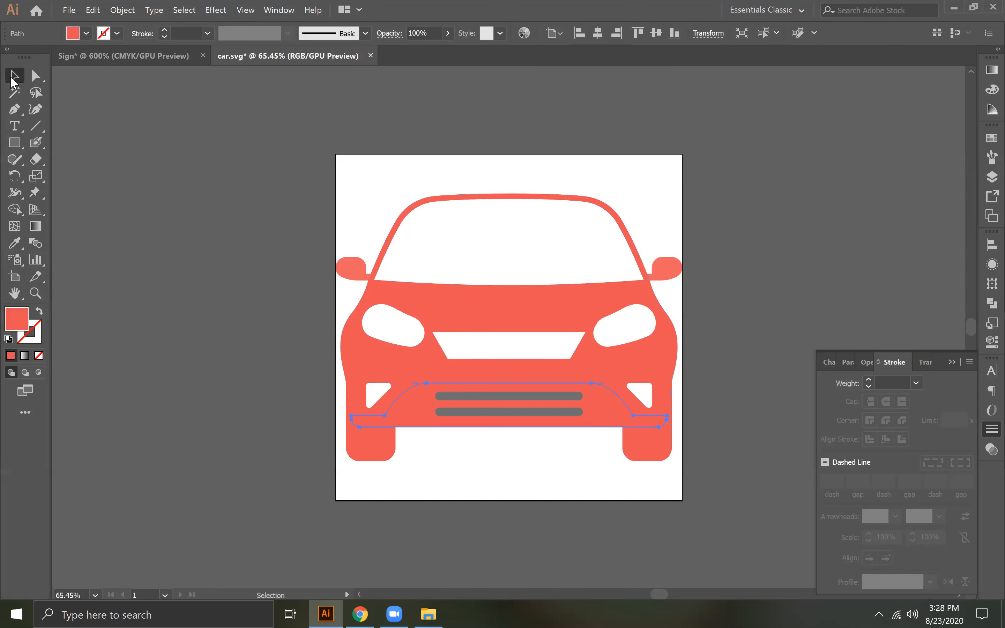
- Fill the two grey horizontal slats in the lower bumper with white sampled from a fog light
left_click(453, 395)
left_click(14, 243)
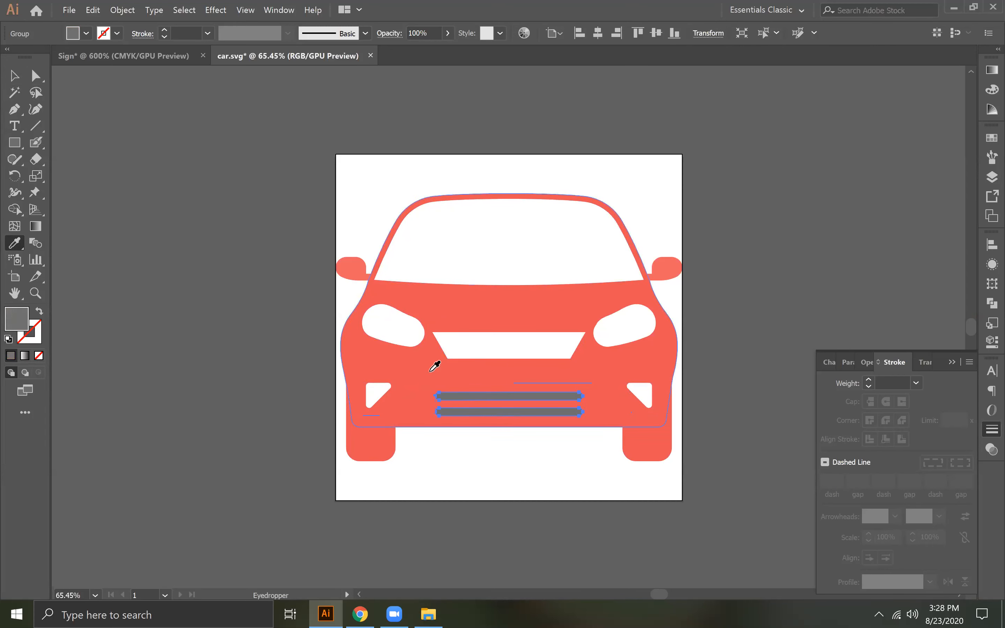
left_click(376, 396)
left_click(14, 77)
- Group all the car artwork and move it into the Sign document, on the empty canvas beside the sign artboard
left_click(363, 192)
key("ctrl+a")
right_click(575, 342)
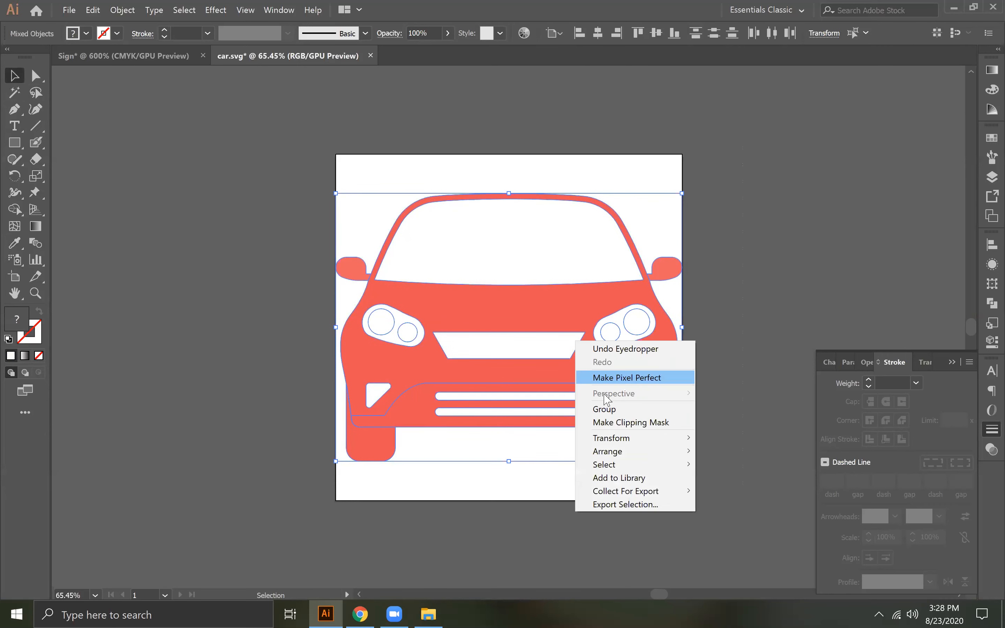
left_click_drag(595, 327, 540, 308)
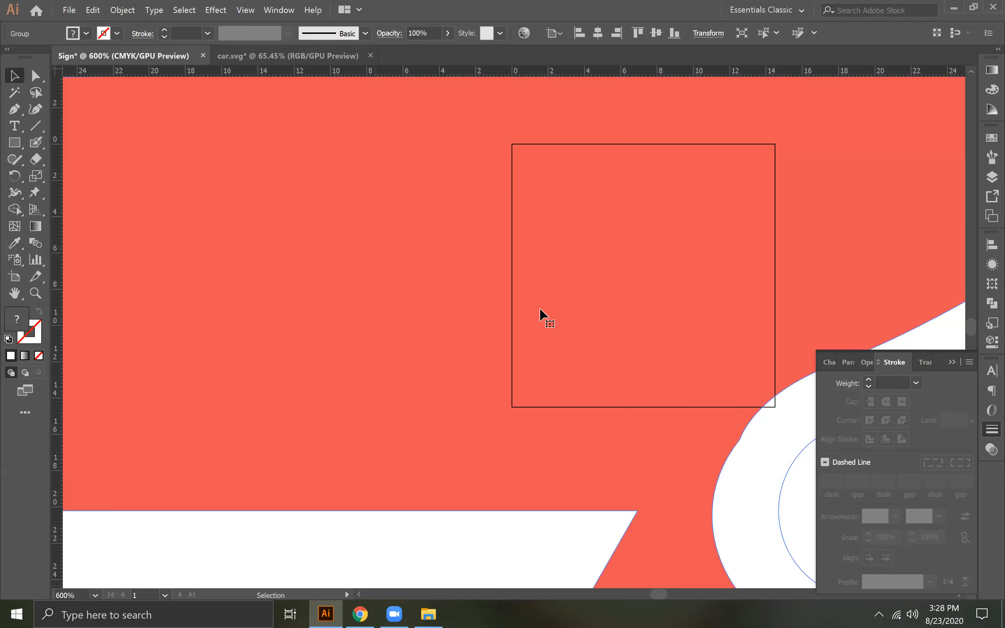
key("ctrl+0")
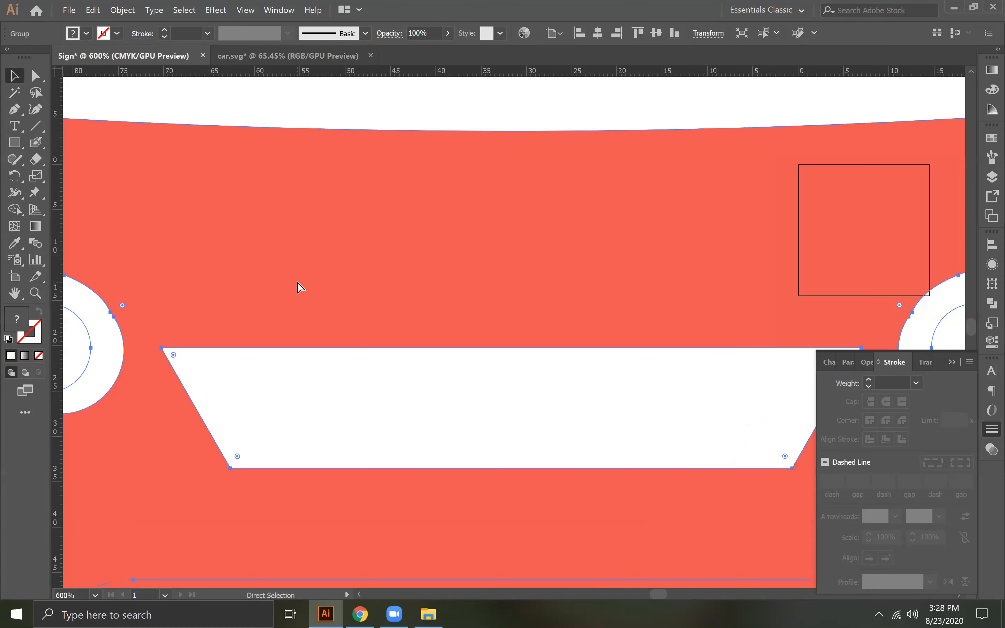
left_click_drag(641, 430, 725, 312)
- Try Pathfinder's Minus Front on the car group, undo it, and reselect the grouped car
left_click(992, 306)
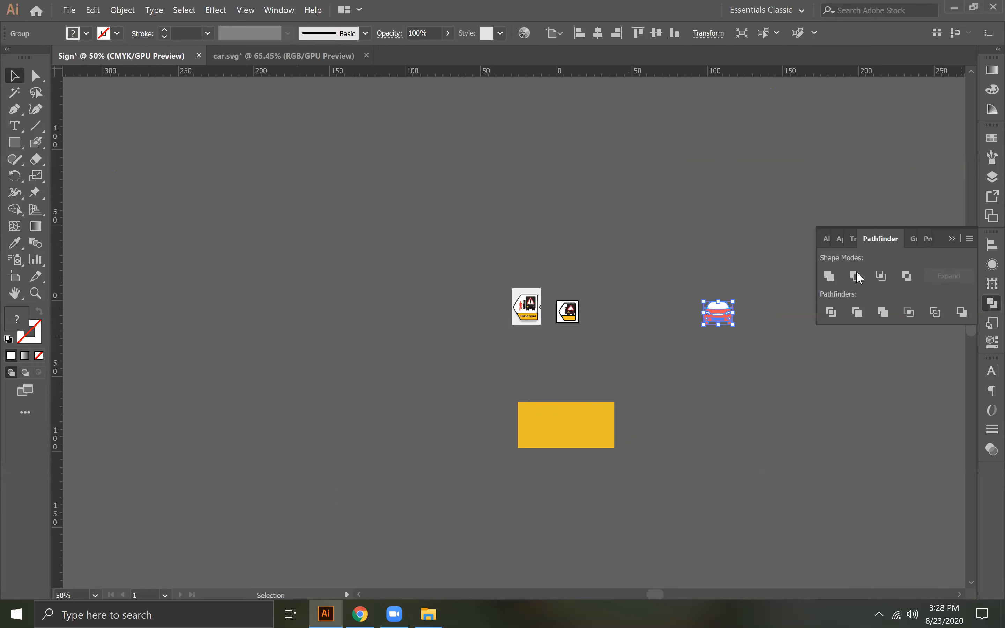
left_click(855, 274)
left_click(725, 368)
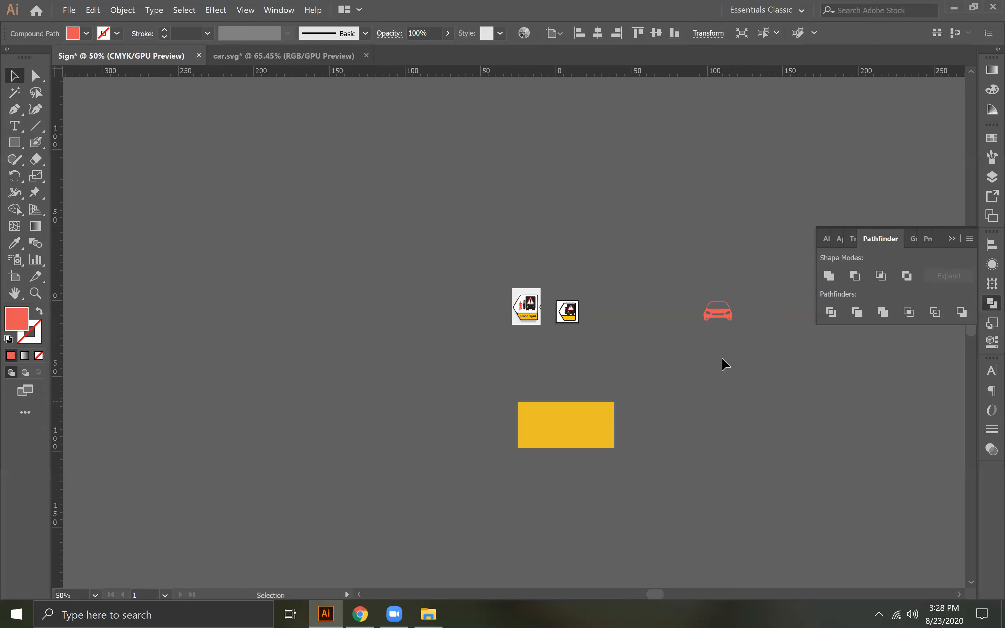
left_click(722, 312)
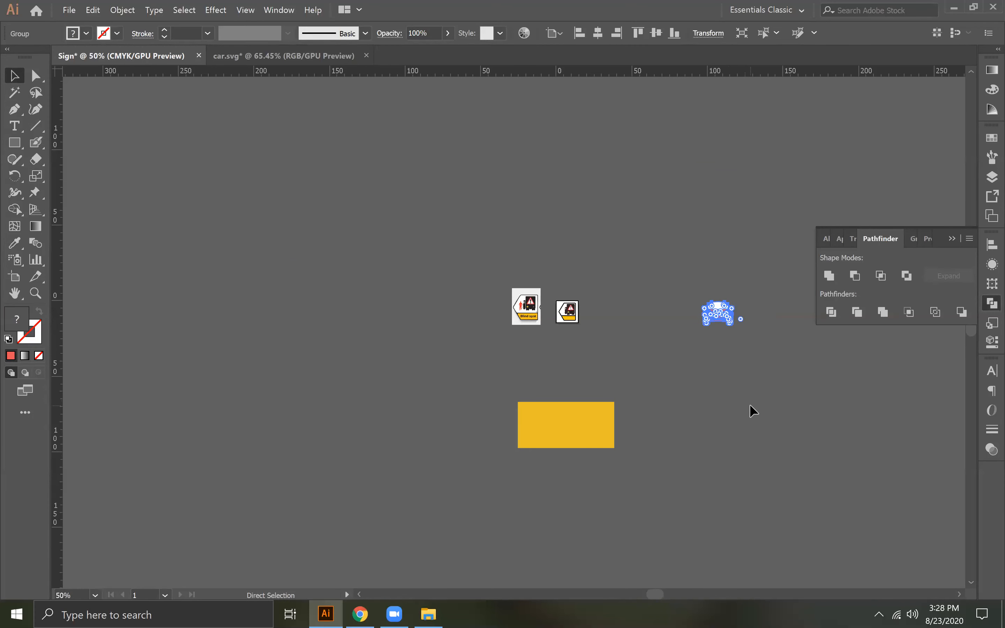
left_click(714, 311)
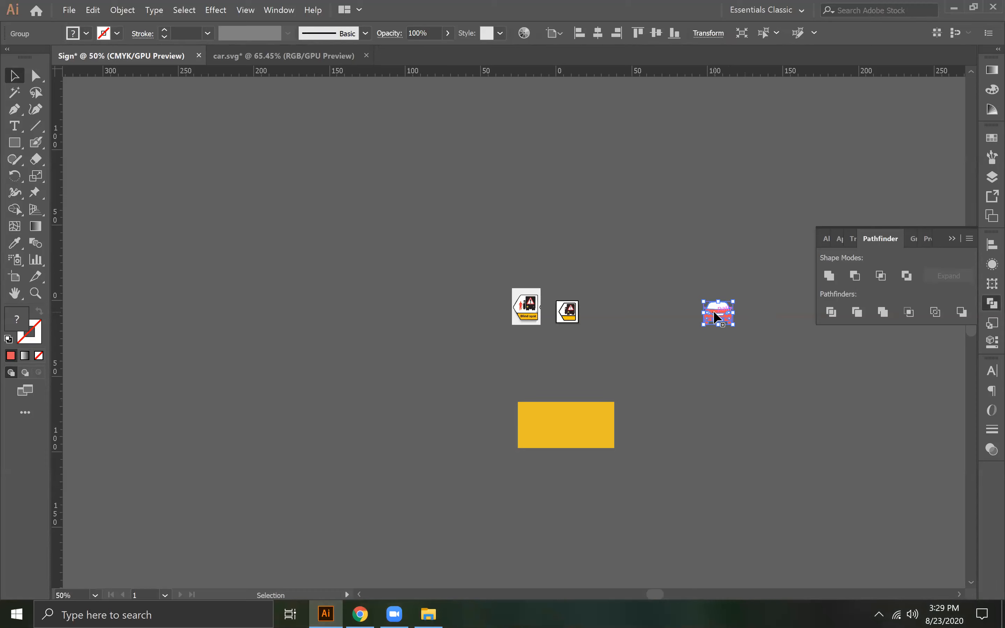
- Ungroup the car artwork beside the sign and deselect its parts
key("ctrl+plus")
key("ctrl+plus")
key("ctrl+plus")
key("ctrl+plus")
key("ctrl+plus")
key("ctrl+plus")
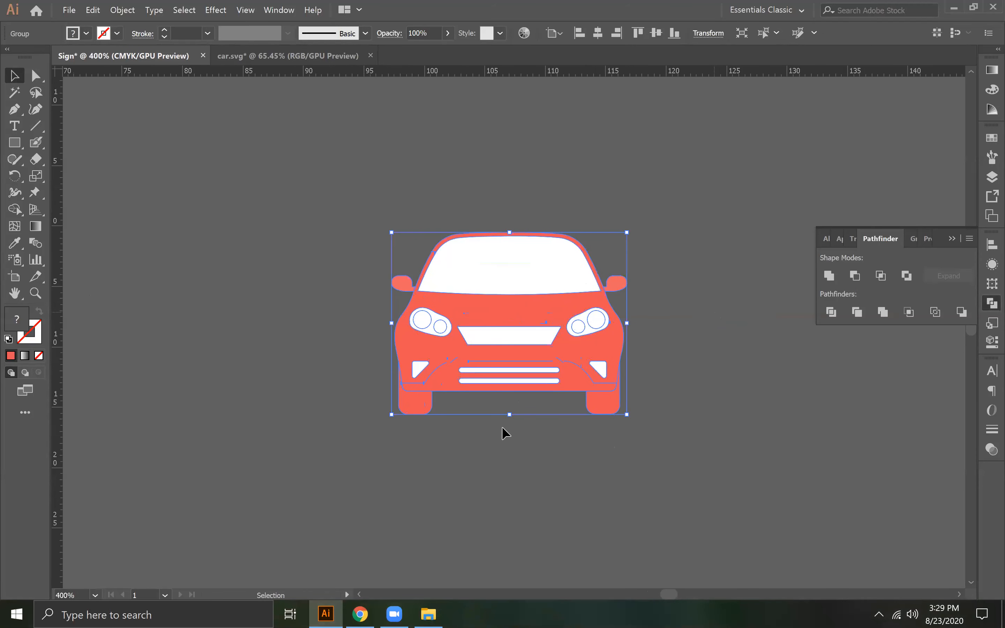
right_click(439, 345)
left_click(463, 443)
left_click(377, 405)
- Unite the car's left wheel with the red body and send the merged shape to the back
left_click(418, 402)
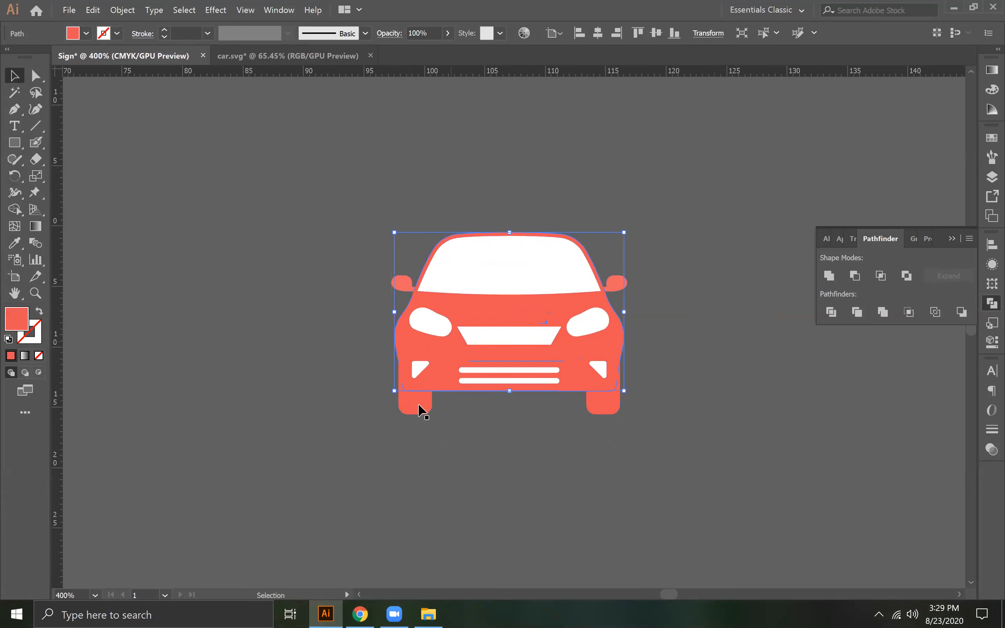
left_click(829, 276)
right_click(509, 299)
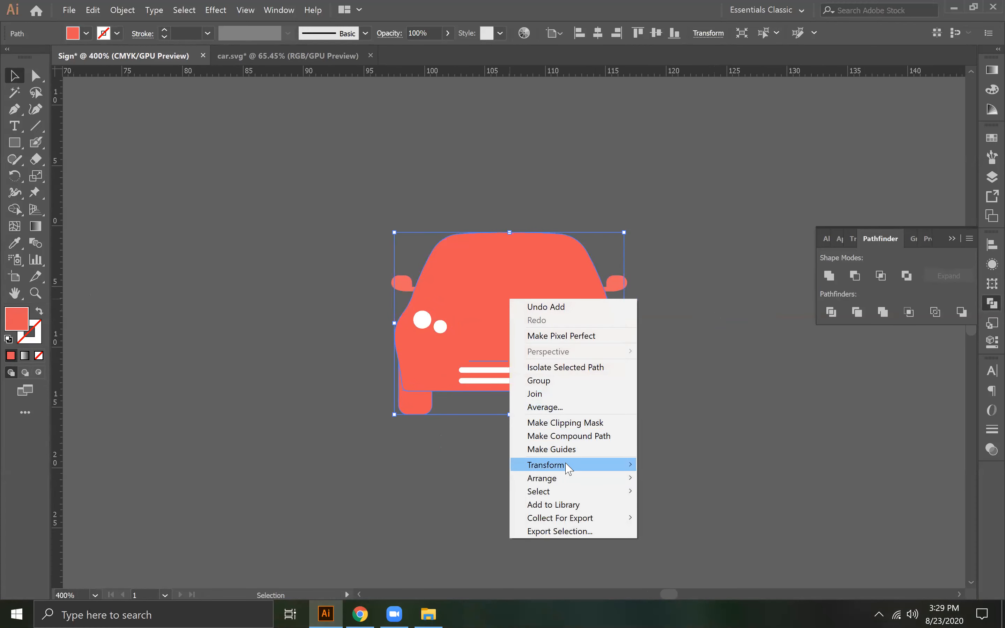
mouse_move(615, 480)
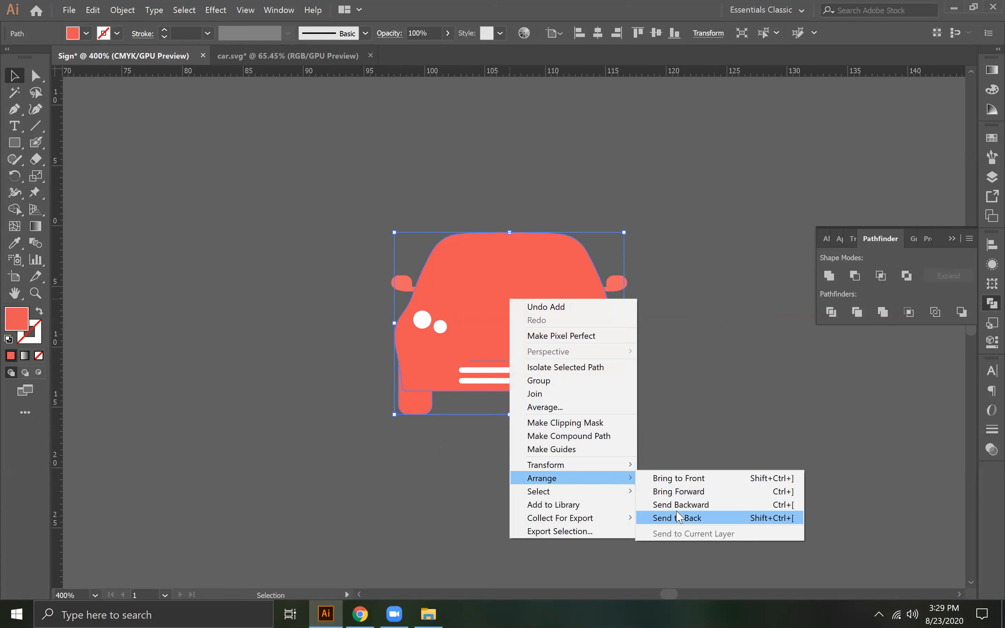
left_click(677, 517)
left_click(673, 360)
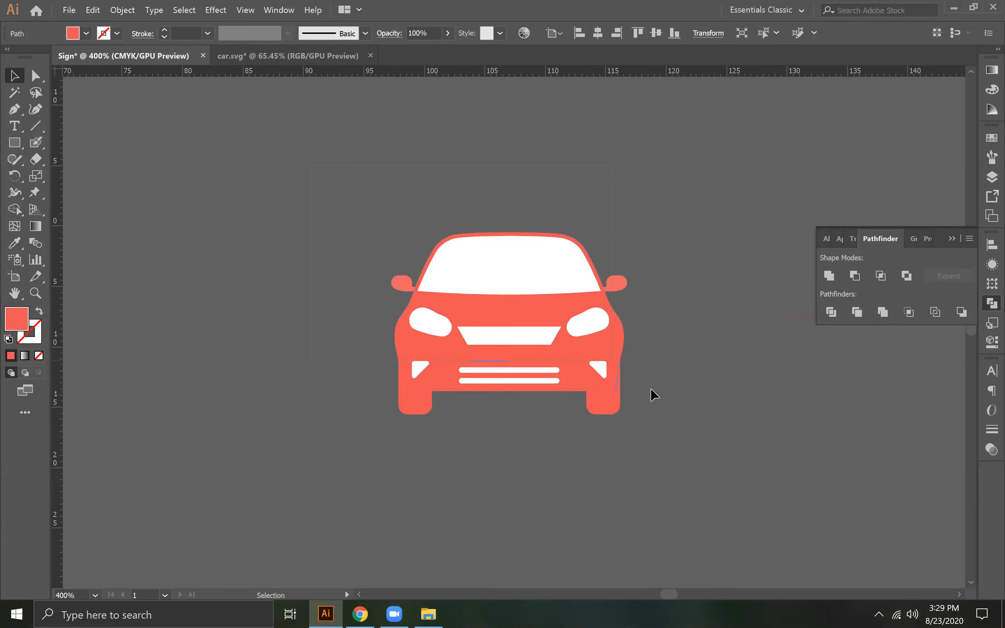
- Try Pathfinder's Minus Front on all the ungrouped car shapes and undo it
key("ctrl+a")
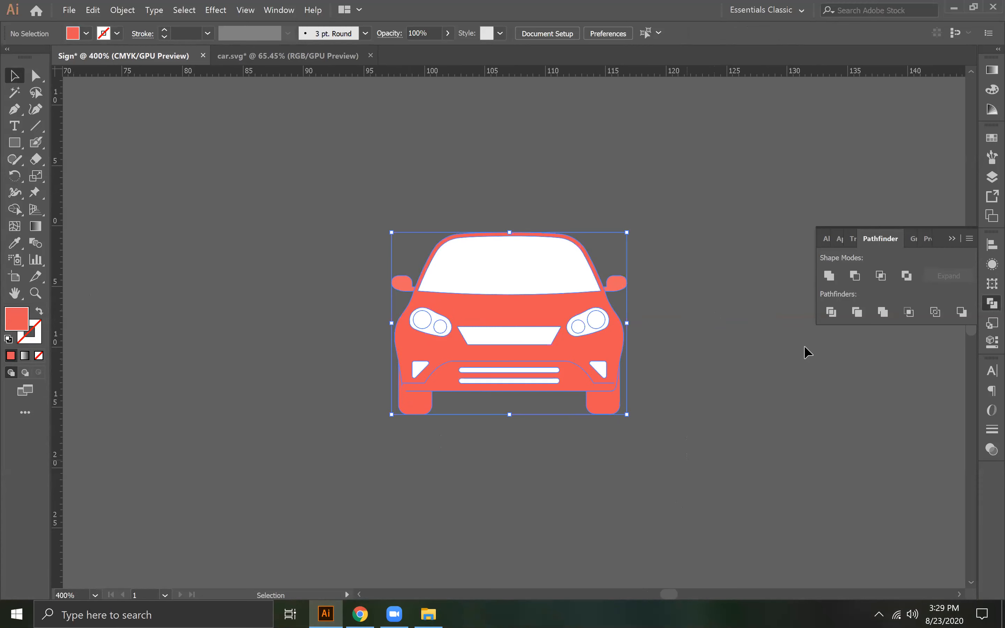
left_click(856, 274)
key("ctrl+z")
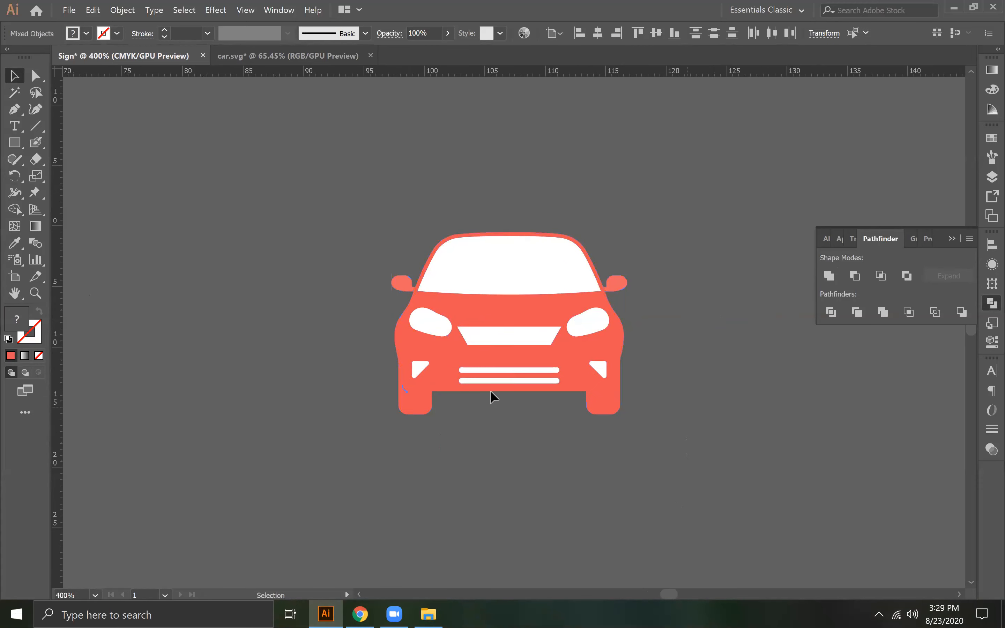
- Unite the lower bumper with the car body and send the merged shape behind the white details
left_click(492, 388)
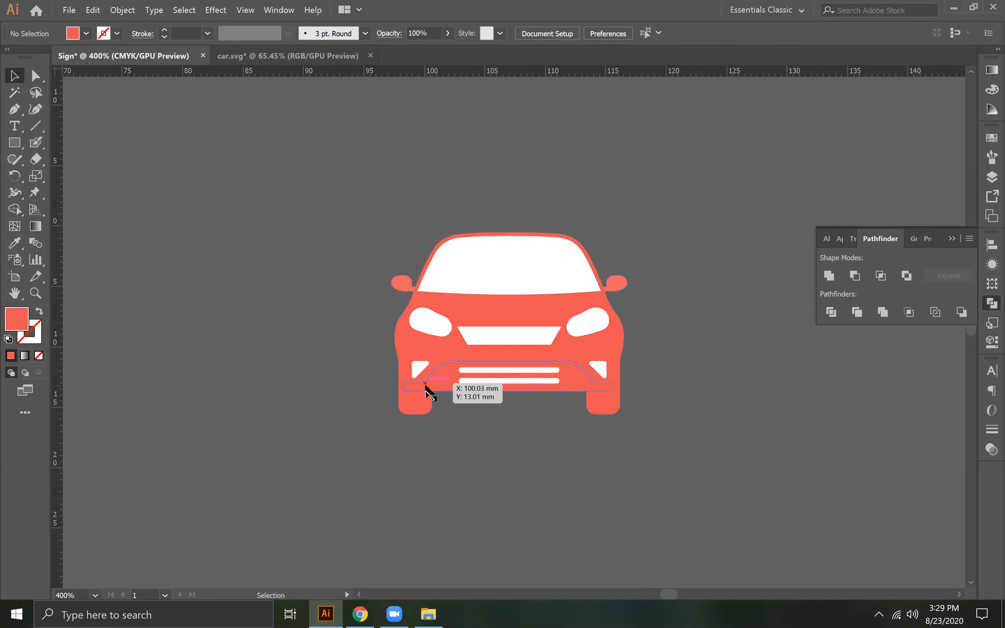
left_click(570, 347, "shift")
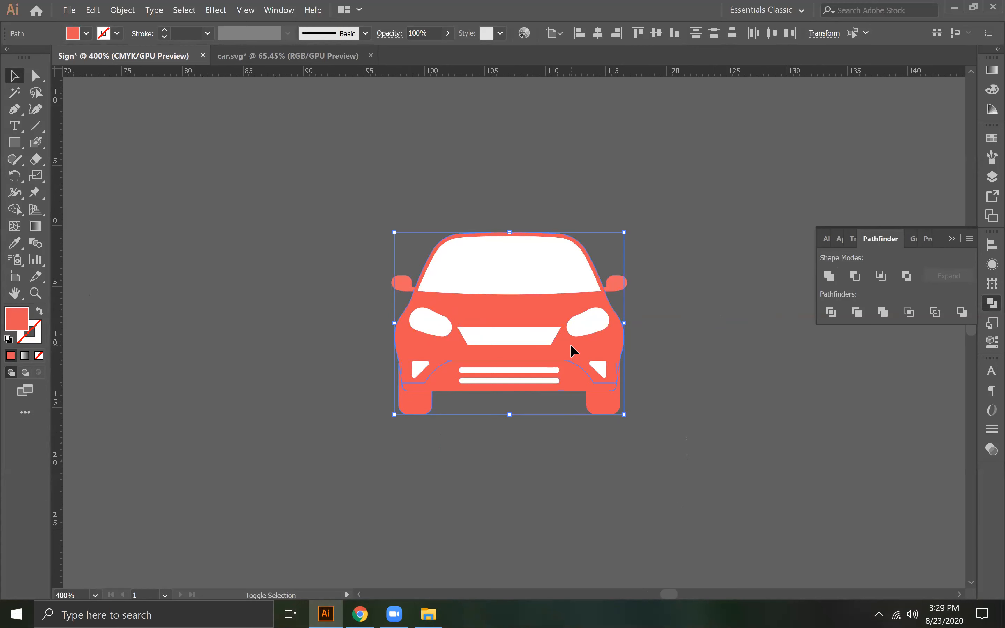
right_click(508, 275)
mouse_move(561, 385)
left_click(704, 415)
right_click(550, 299)
mouse_move(648, 411)
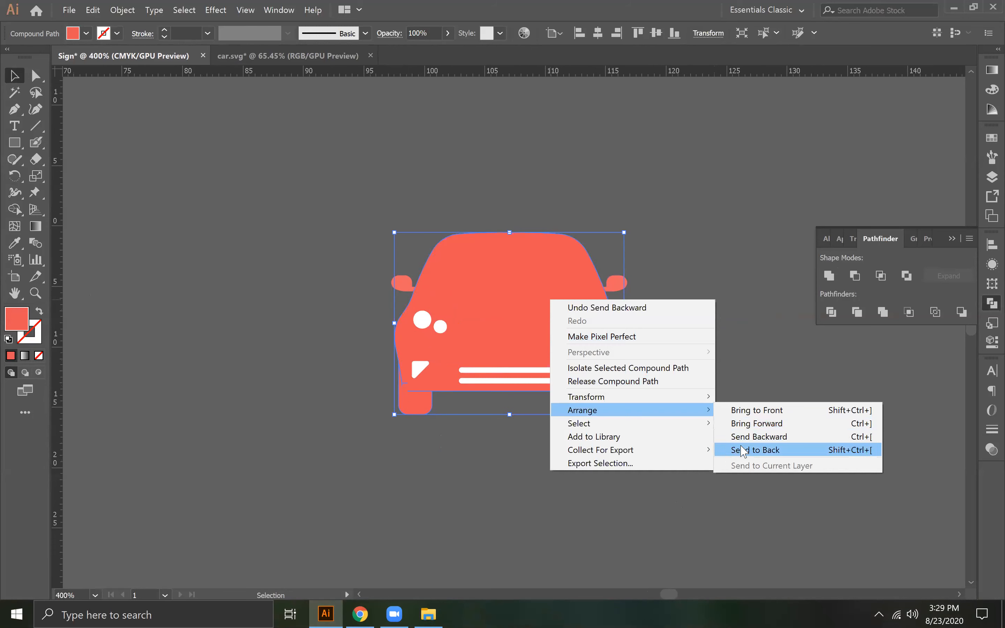
left_click(743, 450)
left_click(695, 345)
- Try Minus Front on the whole car again, undo it, and deselect the artwork
left_click(583, 385)
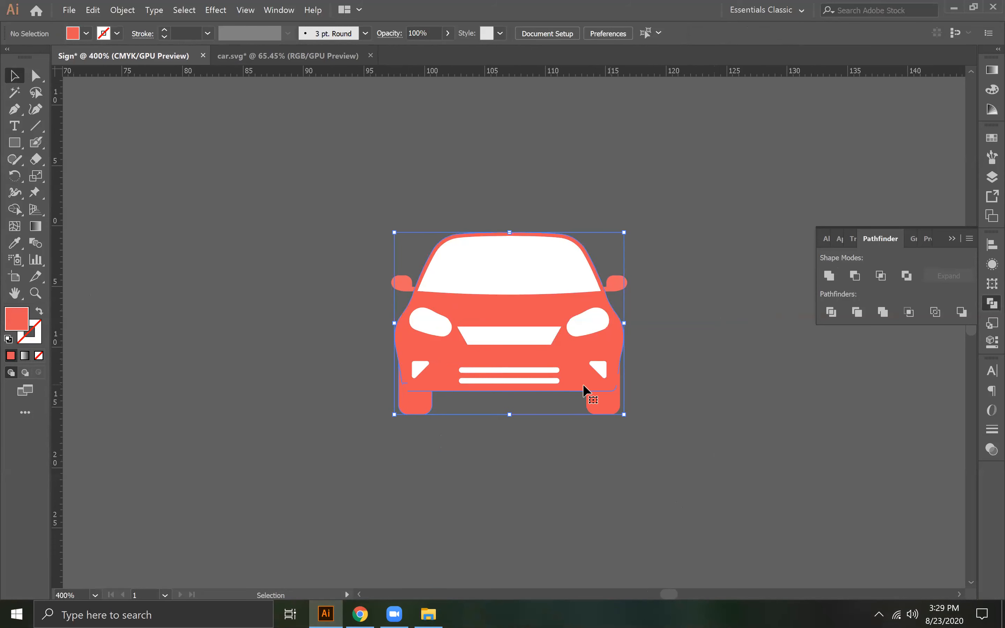
right_click(565, 347)
left_click(503, 465)
left_click(420, 393)
left_click(731, 253)
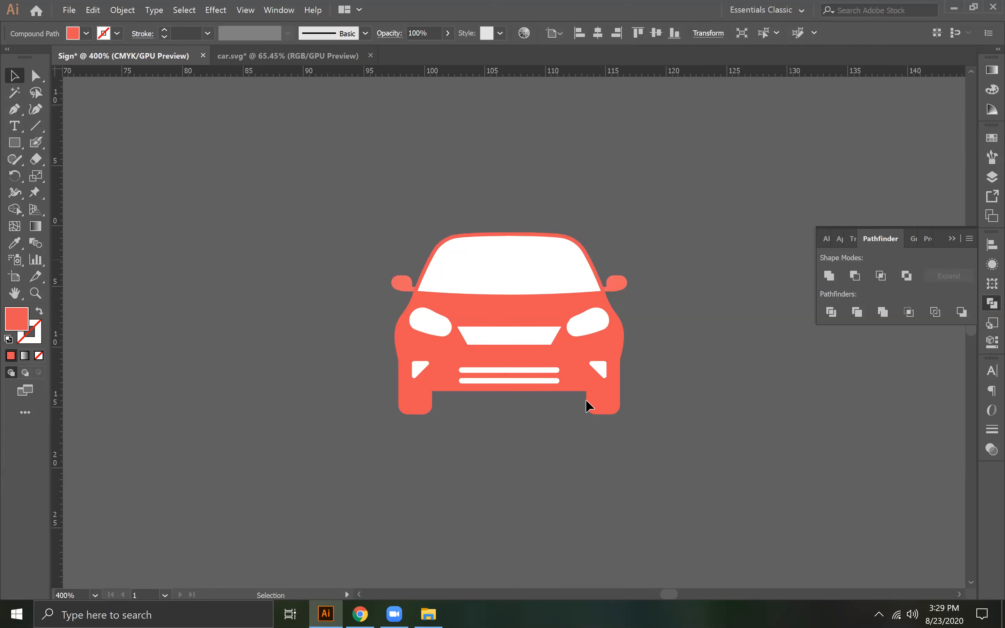
key("ctrl+a")
left_click(855, 276)
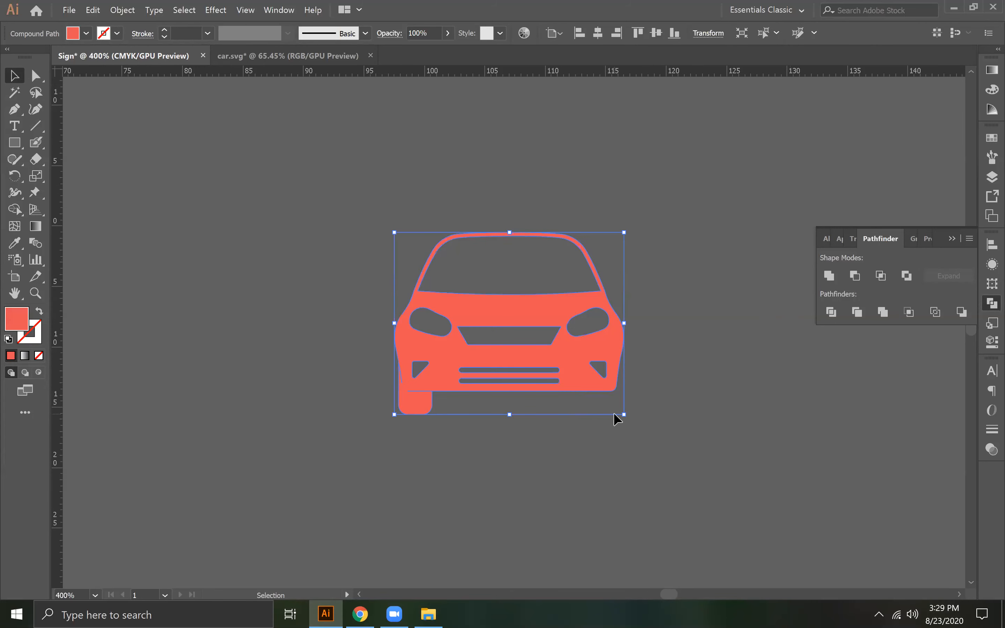
key("ctrl+z")
left_click(665, 409)
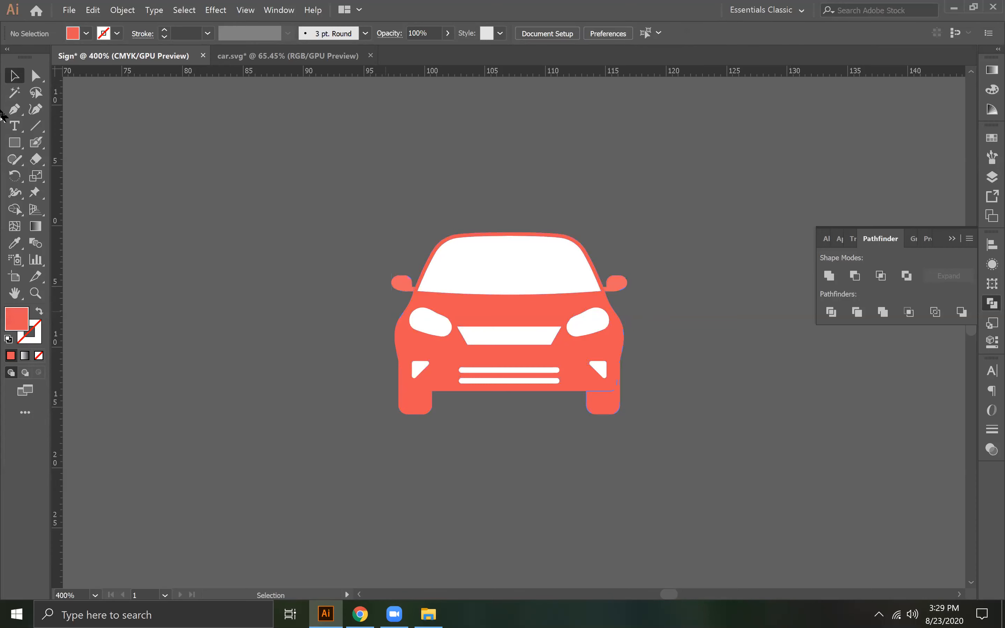
- Unite the car's right wheel with the body and send the merged shape to the back
left_click(34, 79)
left_click(572, 369)
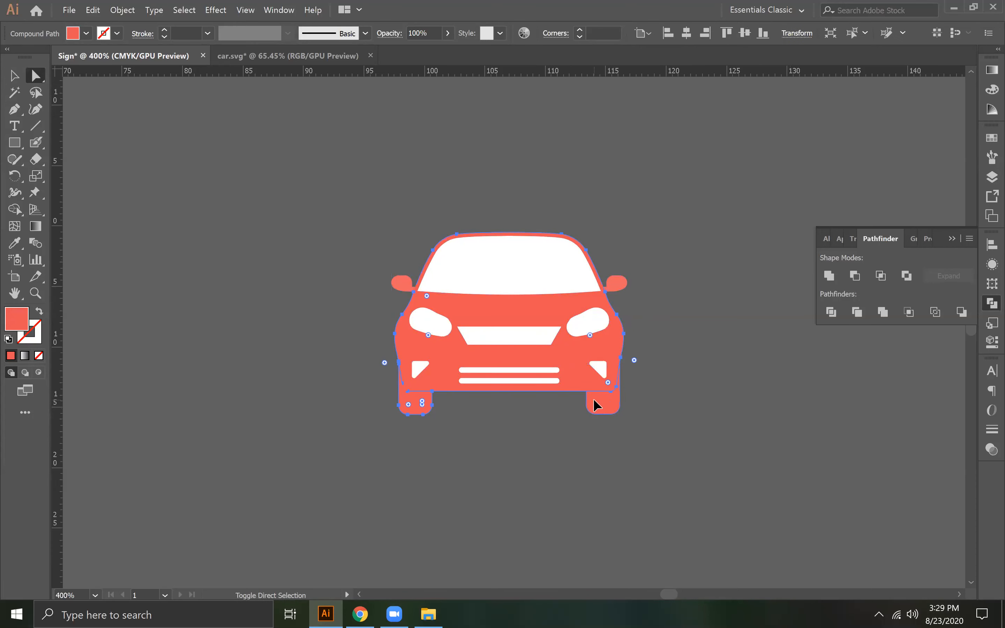
left_click(829, 276)
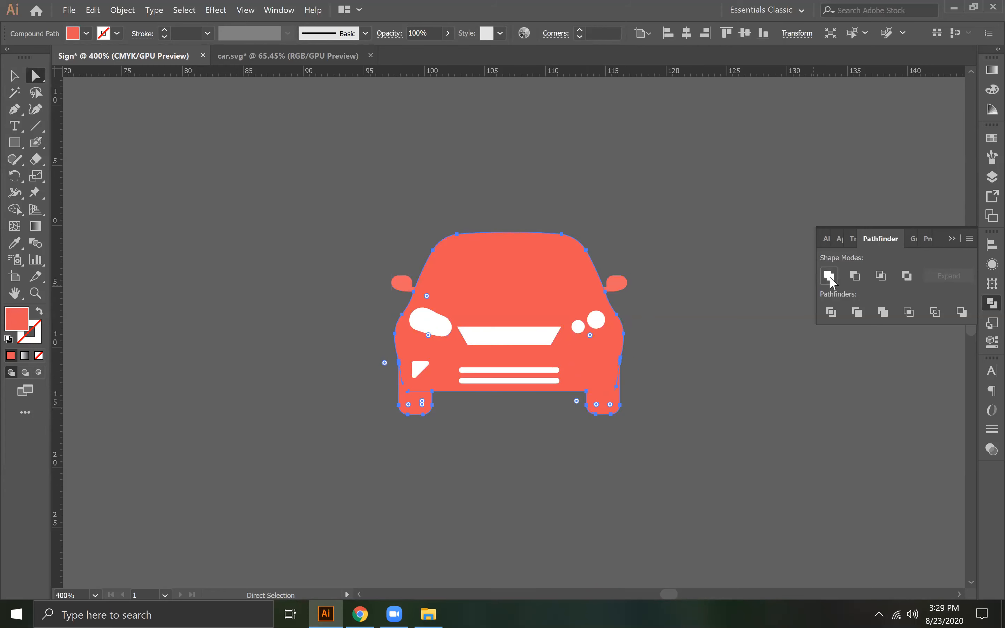
left_click(13, 76)
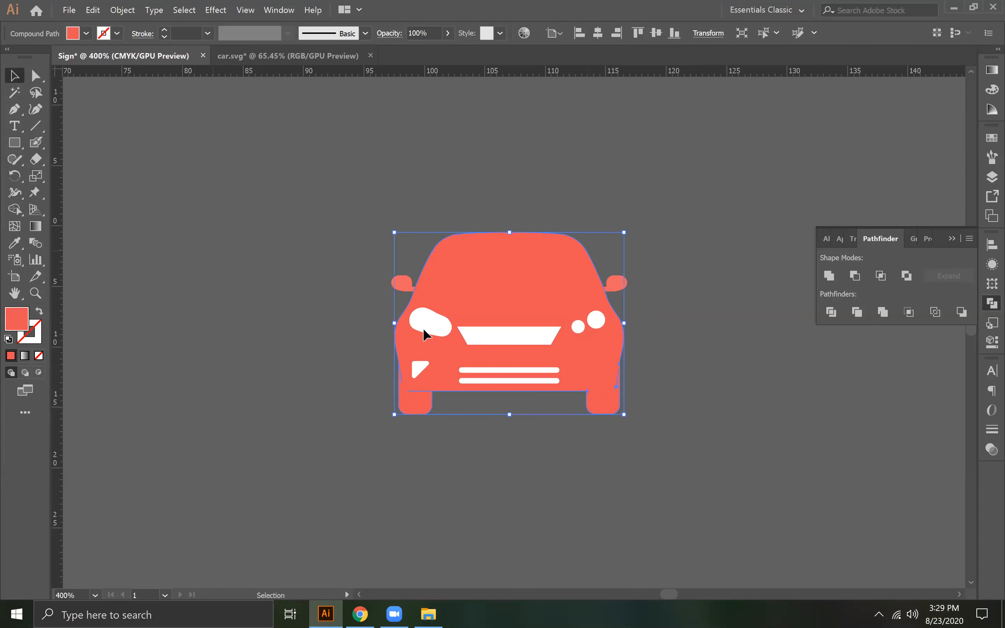
right_click(474, 273)
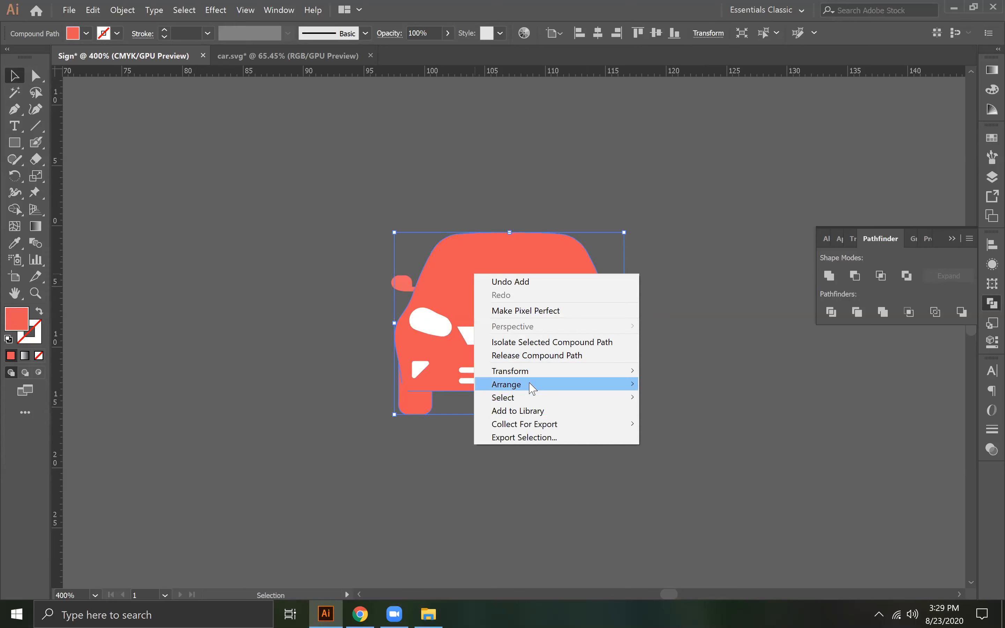
mouse_move(532, 388)
left_click(671, 417)
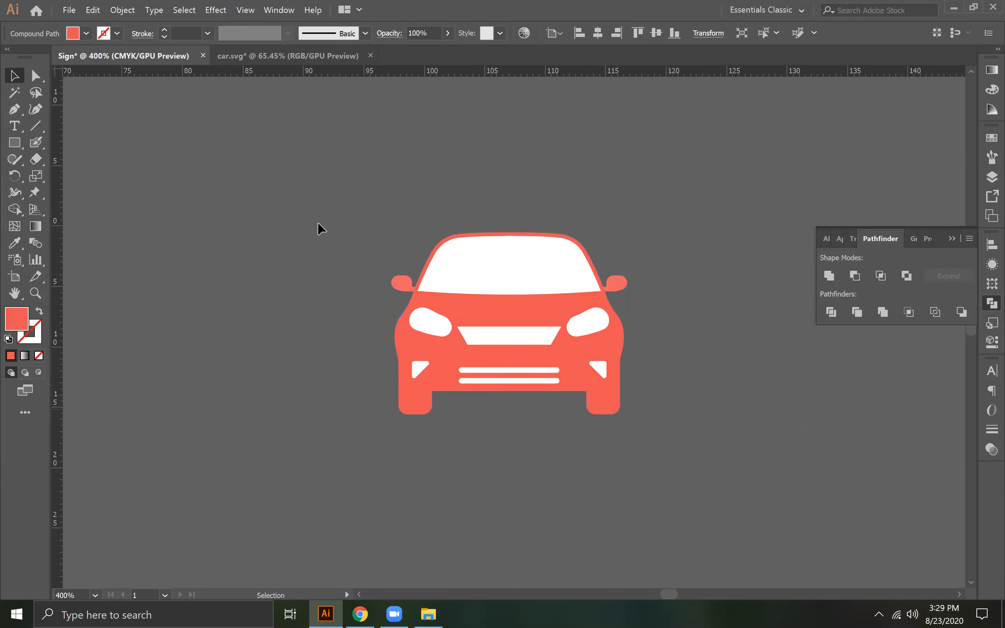
- Select all the car shapes and cut the windshield, lights, grille and slats out of the body with Minus Front
left_click_drag(672, 384, 680, 448)
left_click(854, 275)
left_click_drag(578, 351, 317, 272)
- Move the car silhouette over to the sign artboard, overlapping its left edge
key("ctrl+minus")
key("ctrl+minus")
key("ctrl+minus")
key("ctrl+minus")
key("ctrl+minus")
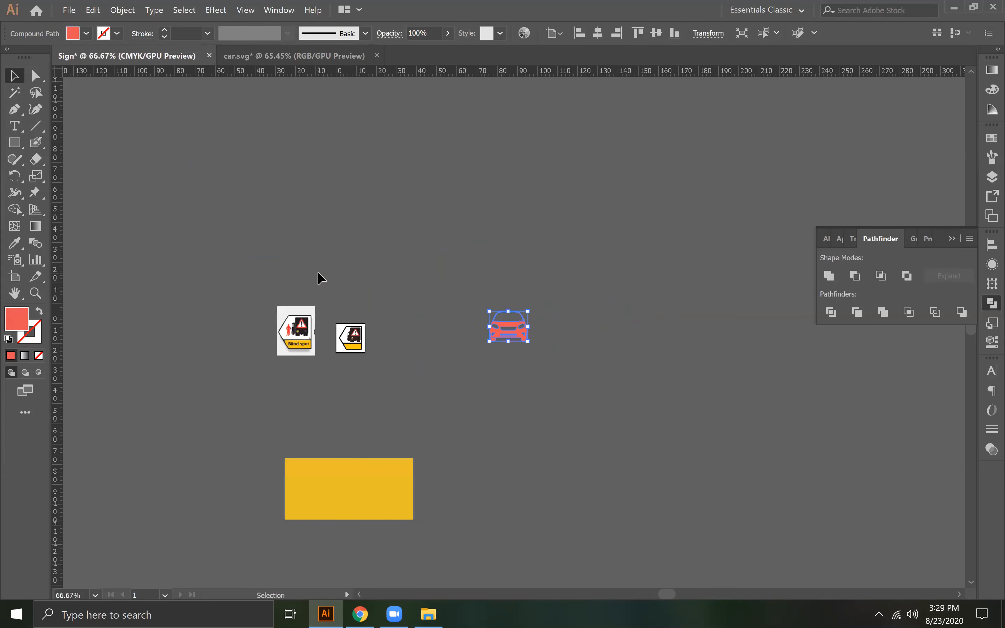
left_click_drag(512, 322, 344, 346)
- Recolor the car silhouette with the red sampled from the cyclist figure in the reference sign
key("a")
key("ctrl+plus")
key("ctrl+plus")
key("ctrl+plus")
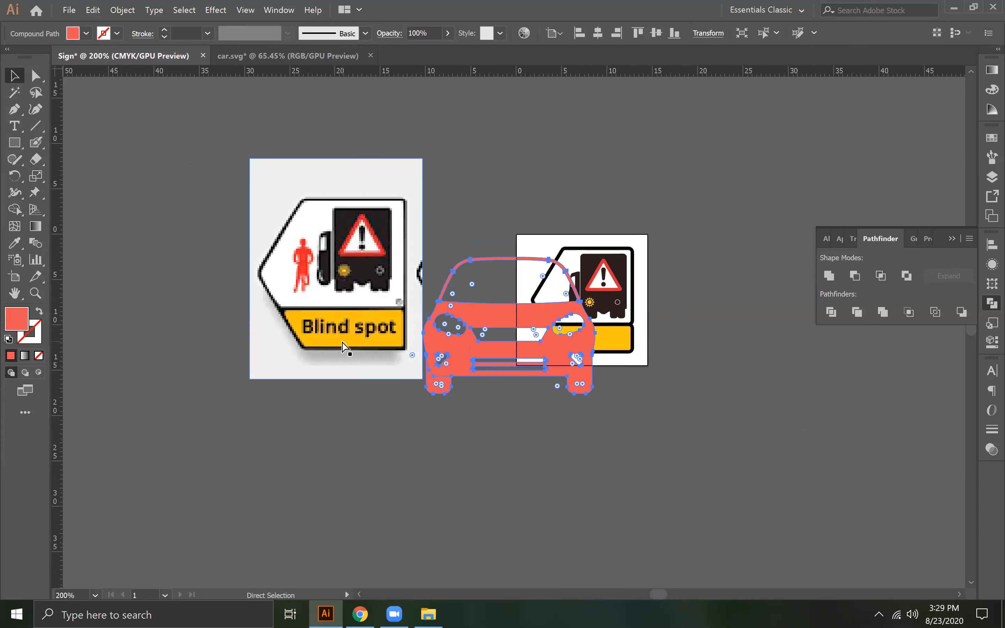
key("ctrl+plus")
key("i")
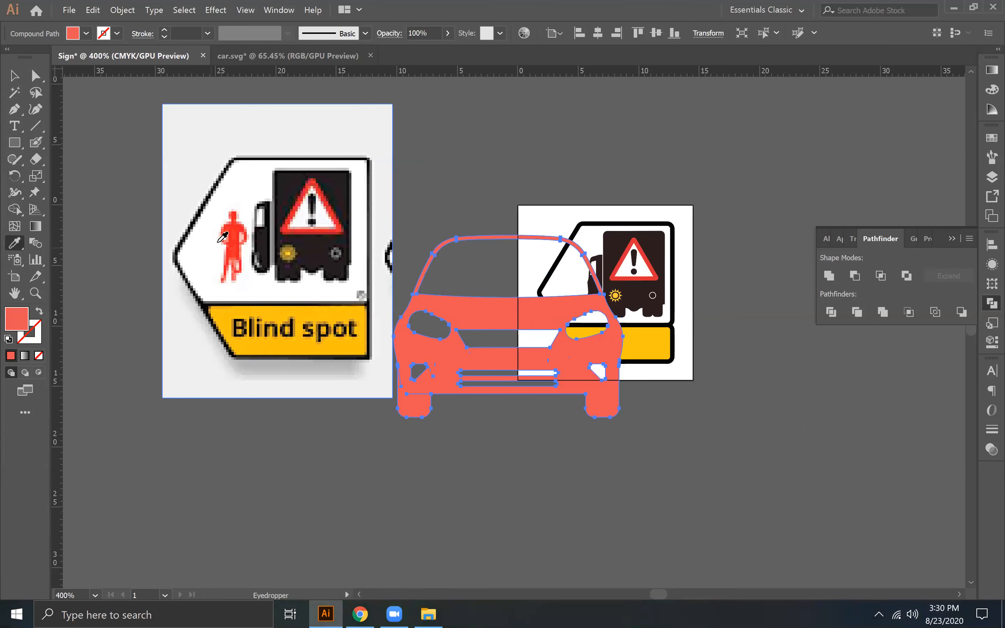
left_click(234, 231)
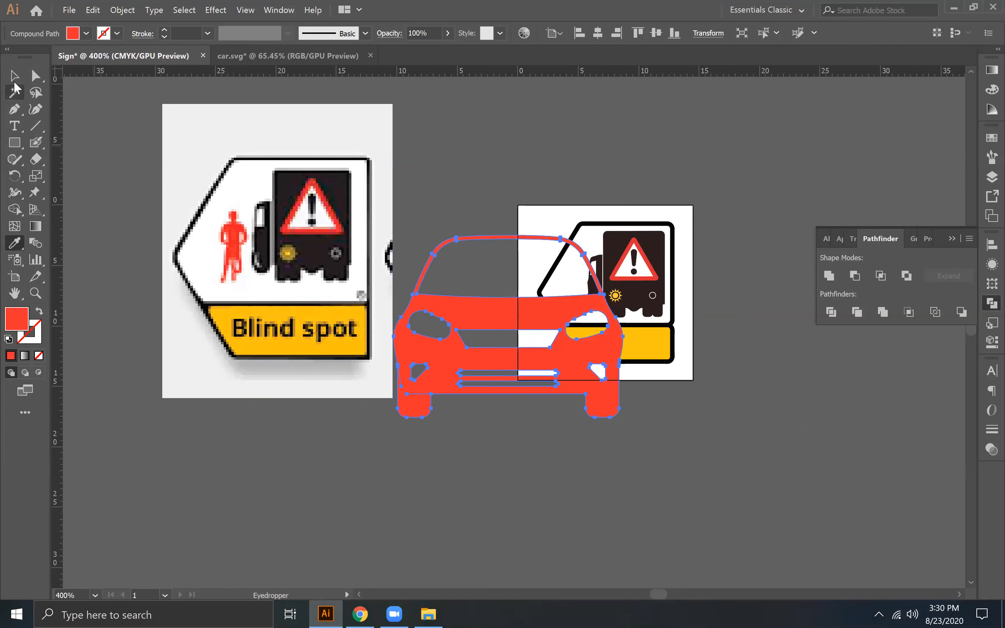
- Scale the car down and place it at the lower left of the sign's white panel
key("v")
left_click_drag(623, 415, 572, 291)
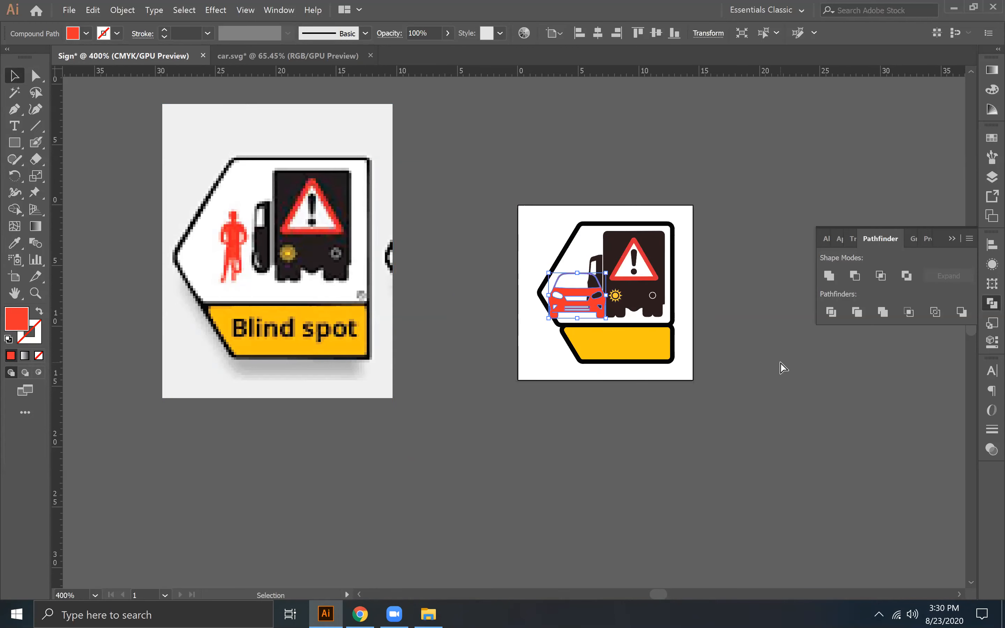
- Scale the truck group down slightly and position it in the right part of the white panel
key("ctrl+plus")
key("ctrl+plus")
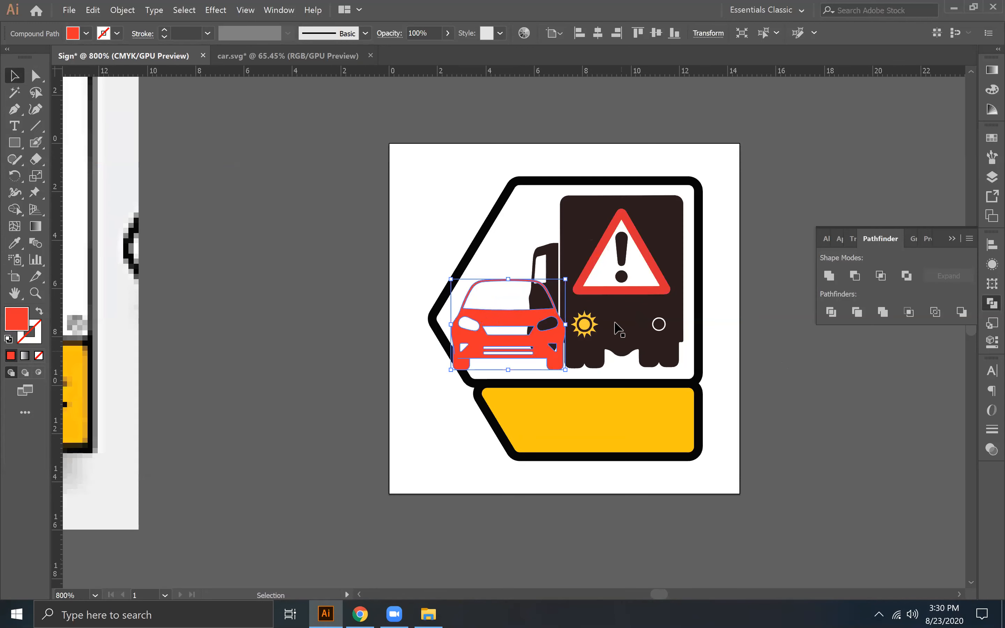
left_click(619, 328)
left_click_drag(667, 352, 650, 317)
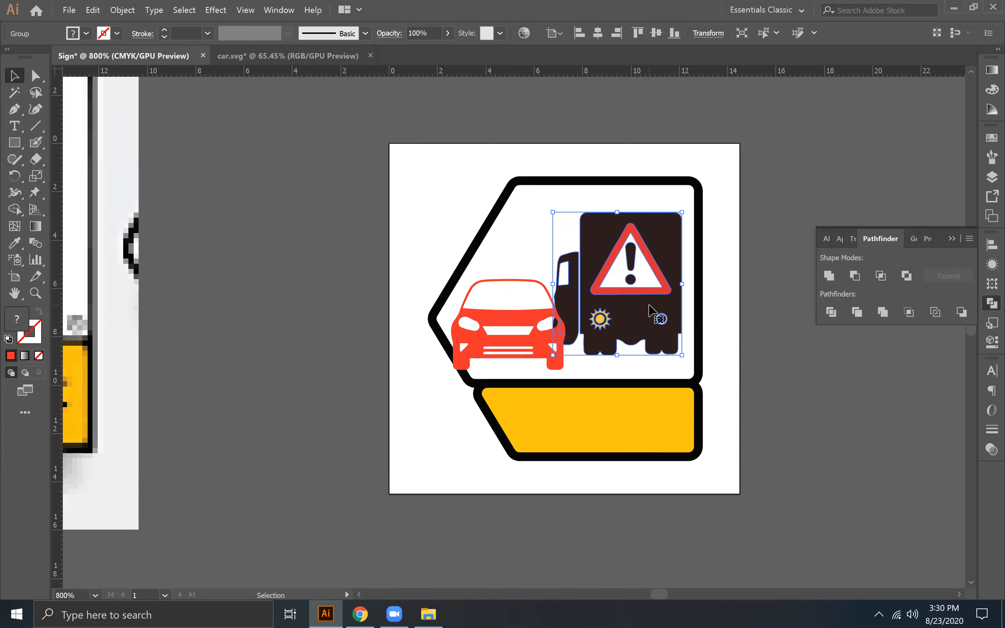
- Scale the car down further and place it beside the truck, clear of the sign's border
left_click(506, 326)
left_click_drag(564, 367, 551, 348)
mouse_move(500, 318)
left_mouse_down()
mouse_move(520, 331)
mouse_move(511, 331)
left_mouse_up()
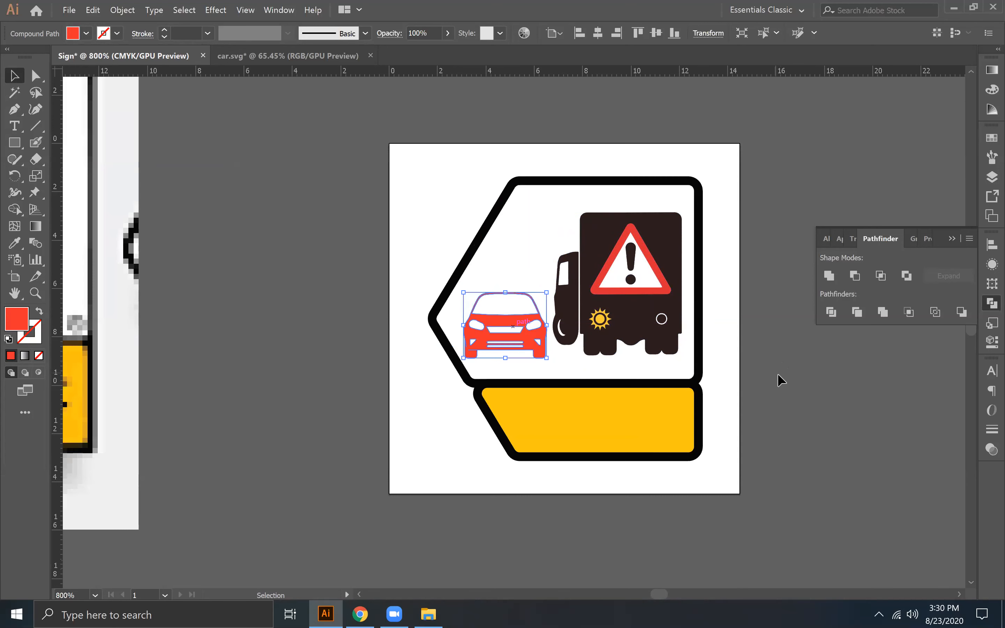
- Shift the truck and the car slightly upward and to the left inside the white panel
key("Up")
key("Down")
key("Left")
key("Right")
left_click_drag(639, 281, 638, 271)
left_click_drag(514, 321, 507, 308)
- Select the truck and the car together and enlarge both slightly within the panel
left_click(655, 298)
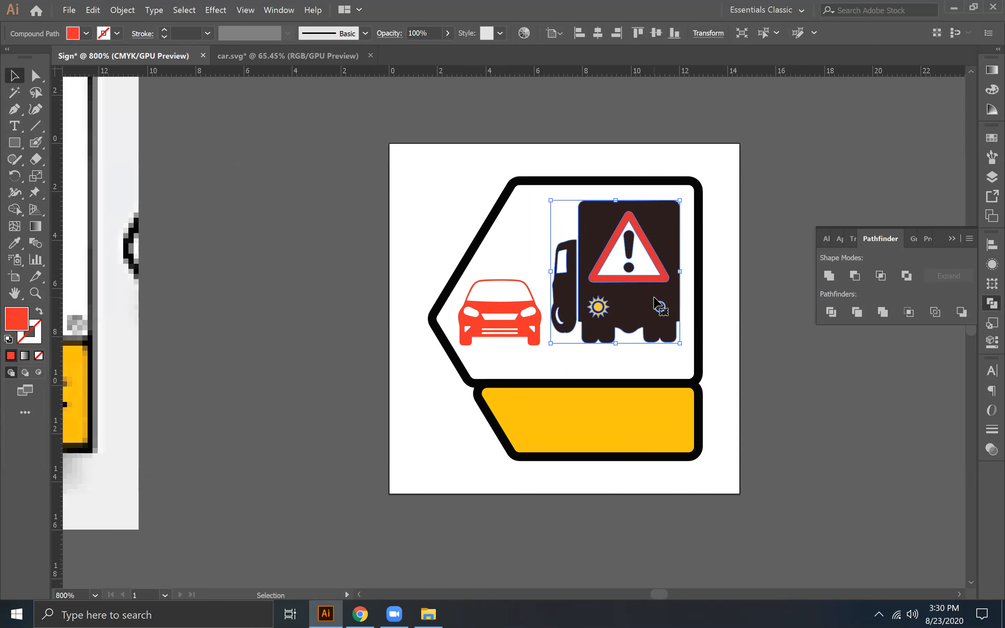
left_click(515, 319, "shift")
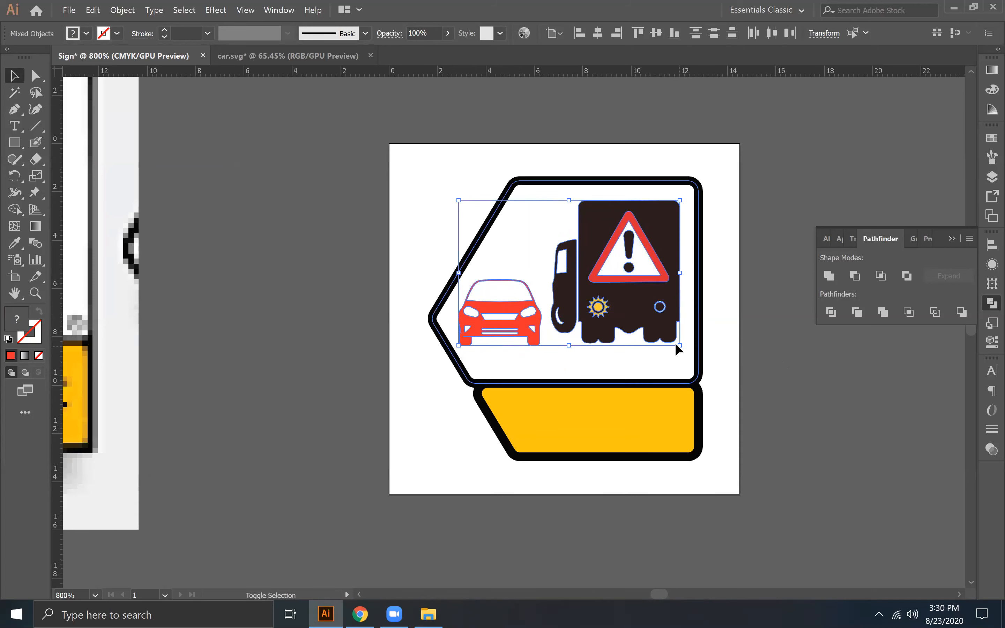
left_click_drag(680, 345, 686, 358)
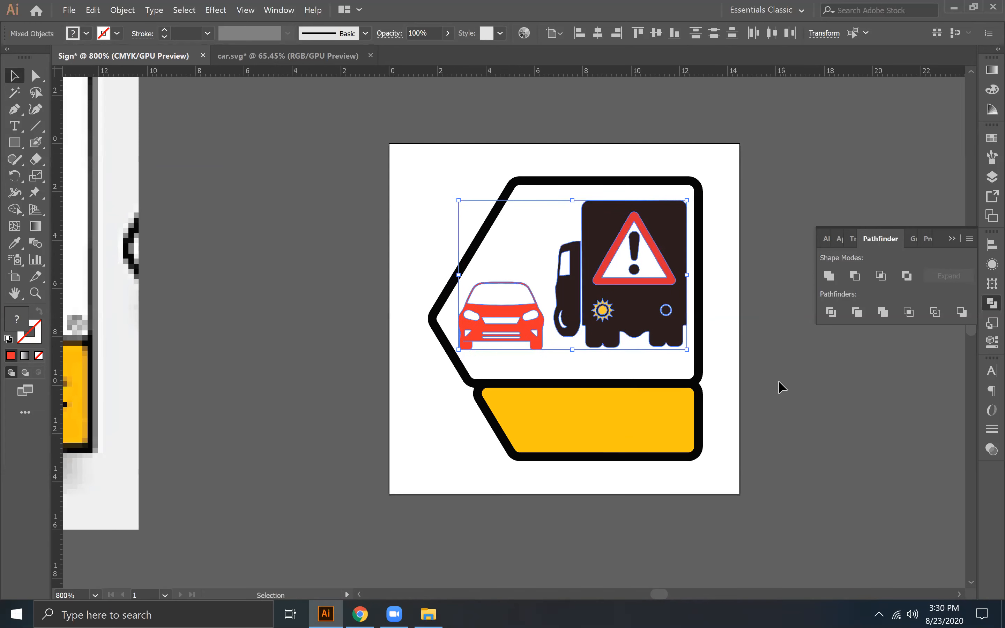
left_click(760, 379)
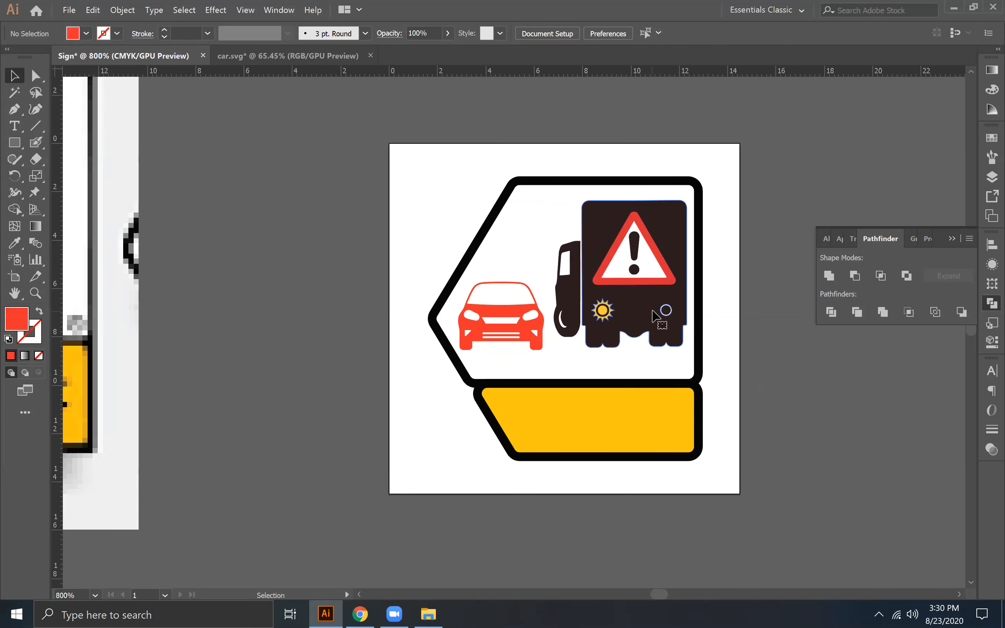
- Move the truck group slightly left and down, closer to the car
left_click(660, 322)
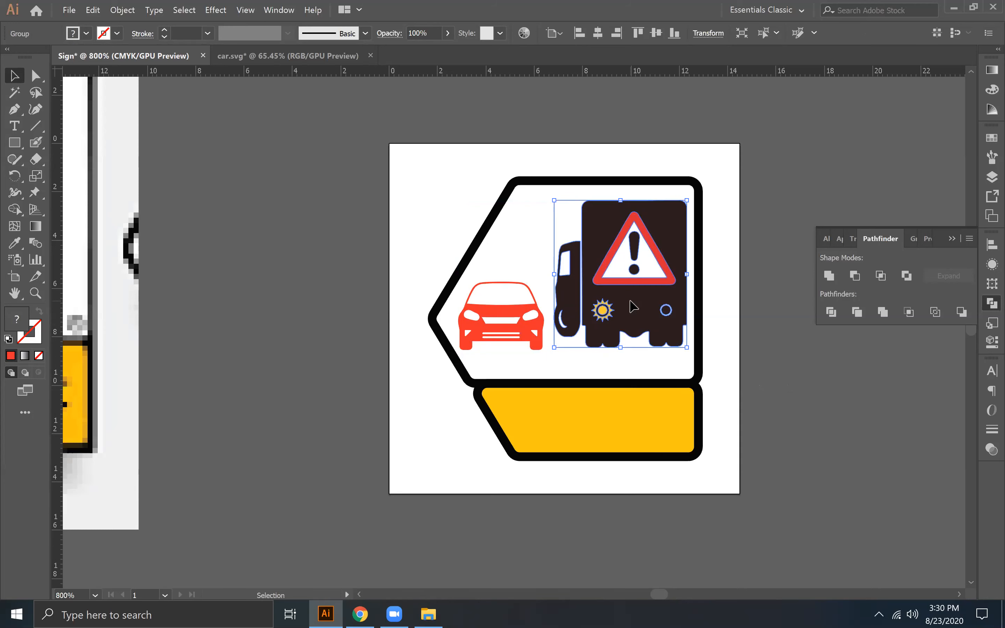
left_click_drag(633, 307, 632, 310)
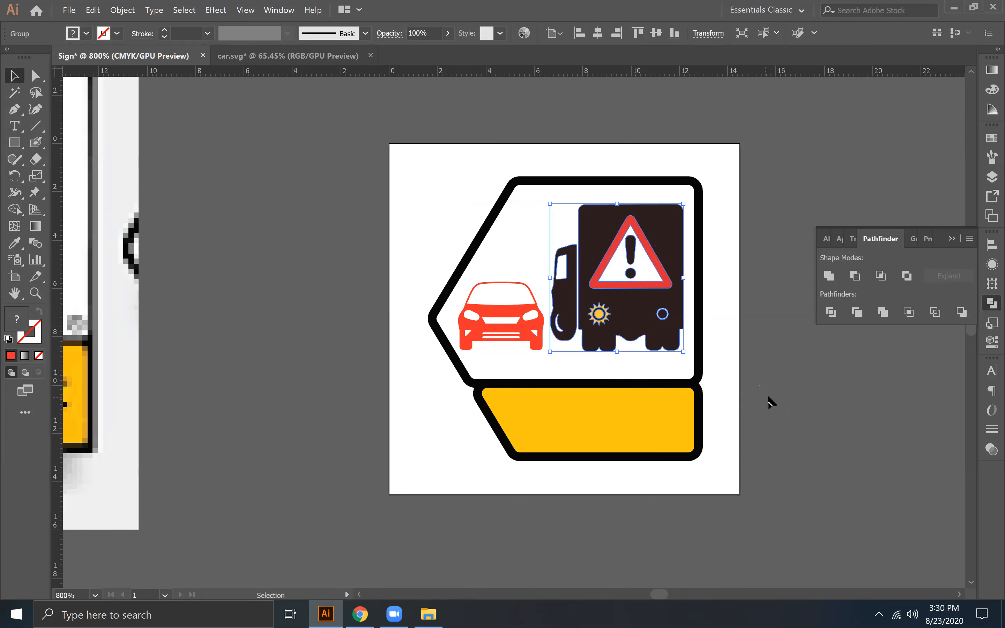
left_click(768, 392)
left_click(494, 324)
left_click(814, 423)
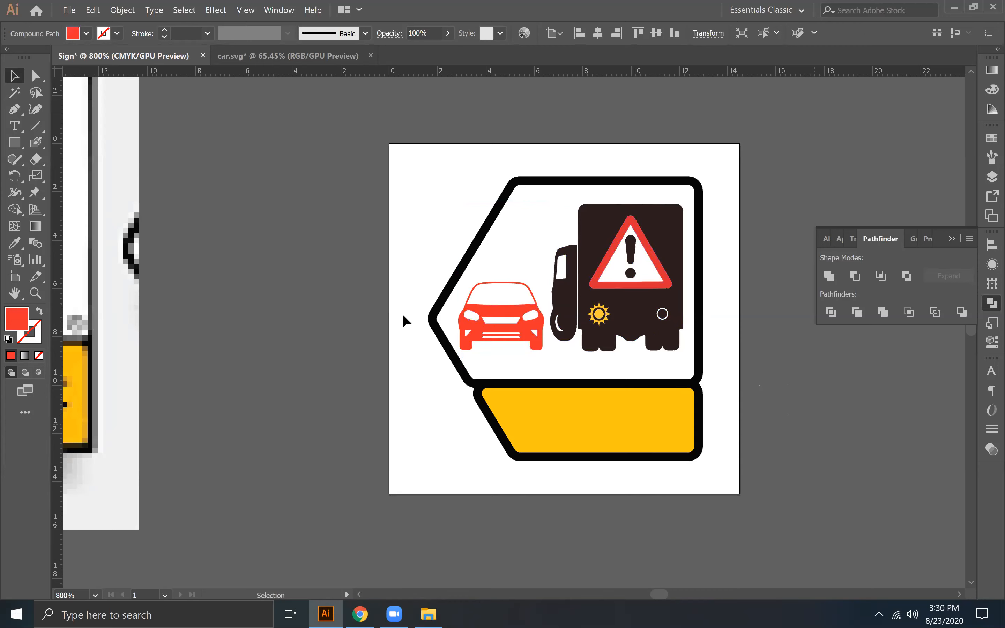
- Check the reference sign's caption and start a new point text object just below the redrawn sign
left_click_drag(256, 314, 719, 357)
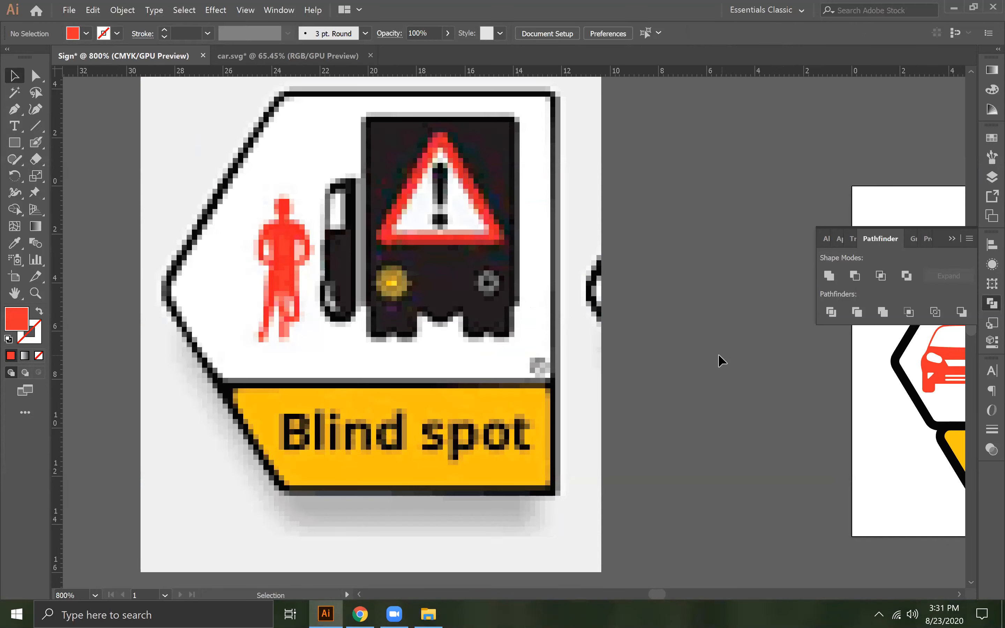
left_click_drag(885, 404, 450, 295)
left_click(9, 126)
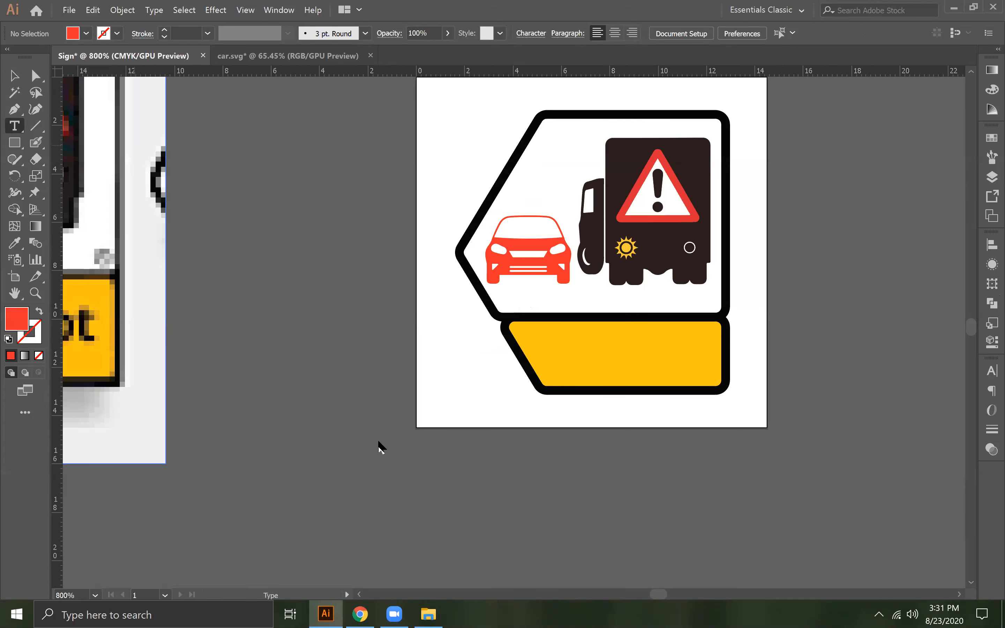
left_click(465, 483)
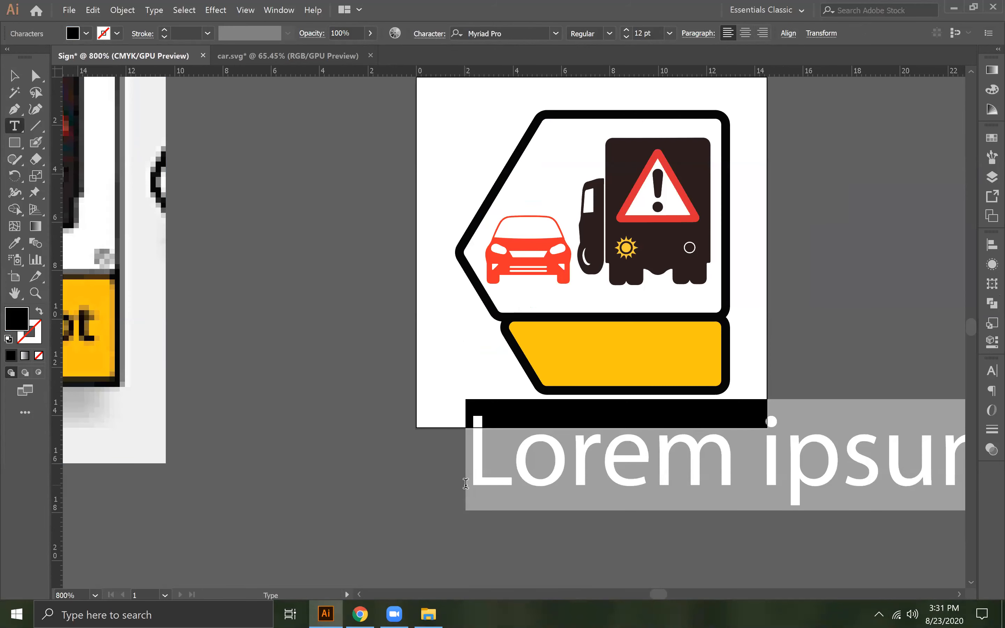